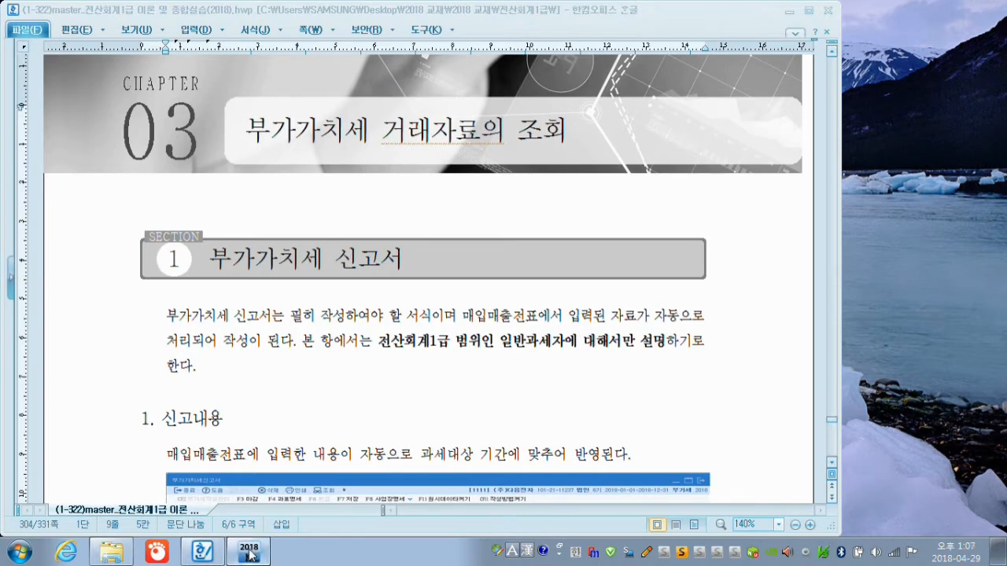
- Switch to KcLep, change the working company to code 1115 (주)다음전자, and show the 부가가치 functions
{"action": "left_click", "coordinate": [249, 554]}
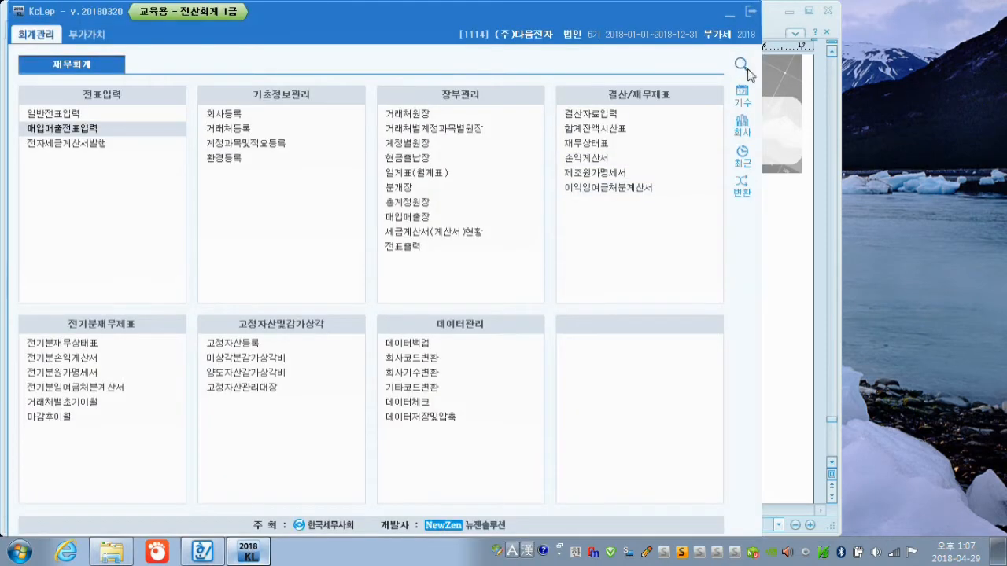
{"action": "left_click", "coordinate": [742, 126]}
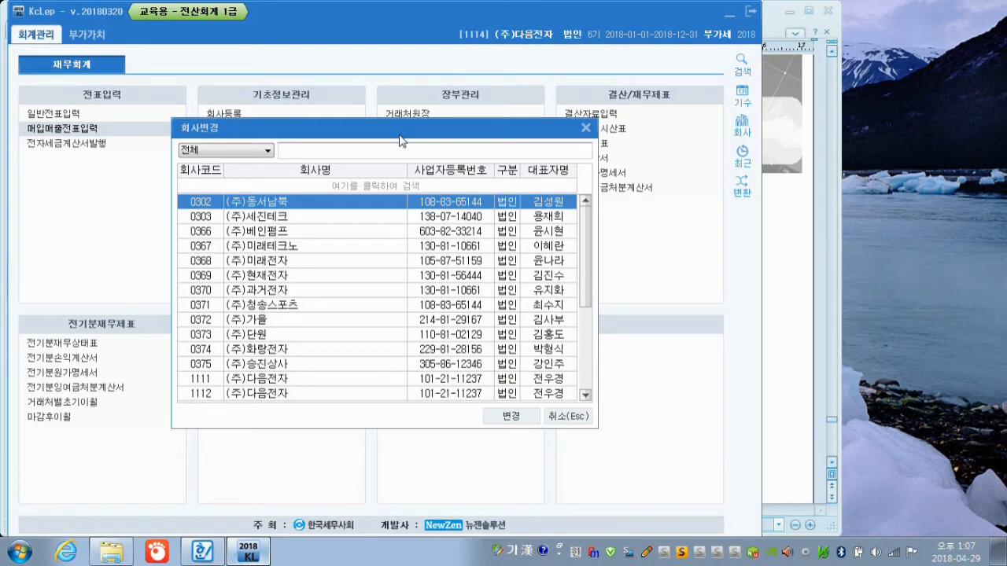
{"action": "type", "text": "1115"}
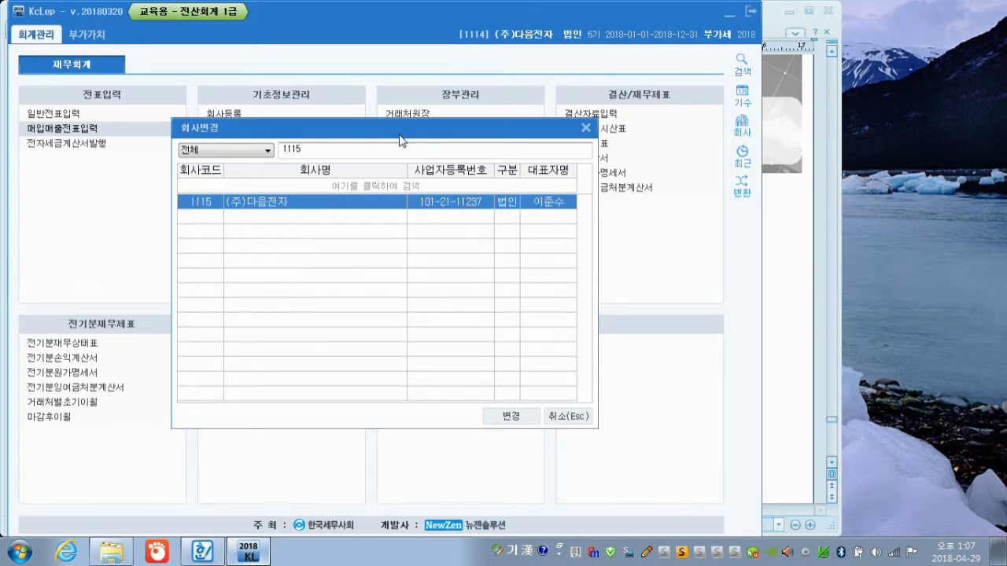
{"action": "key", "text": "Return"}
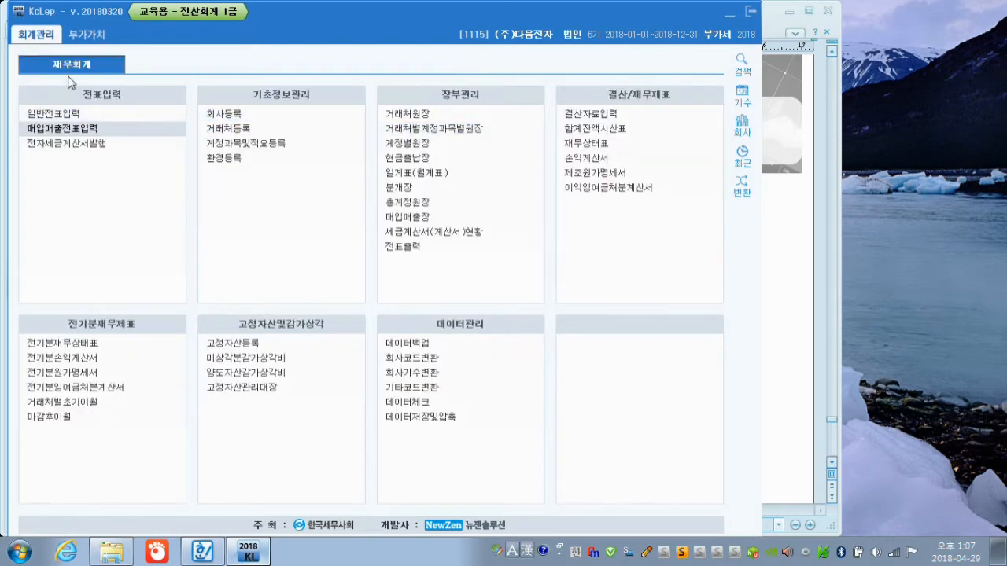
{"action": "left_click", "coordinate": [86, 35]}
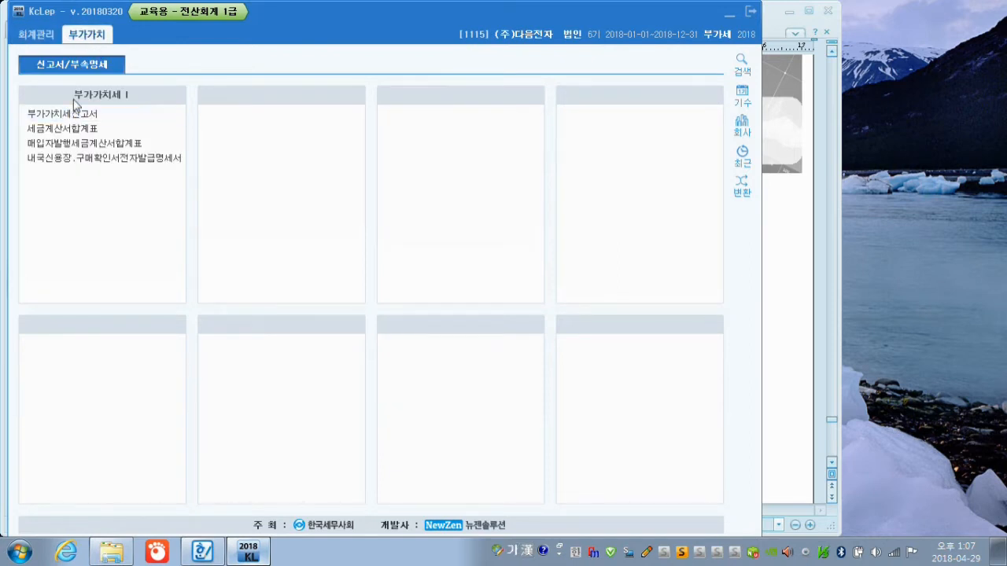
- With the screen pen, mark 부가가치세신고서 with an arrow and draw a timeline from 1/1 to 12/31 divided at 6/30
{"action": "key", "text": "ctrl+F12"}
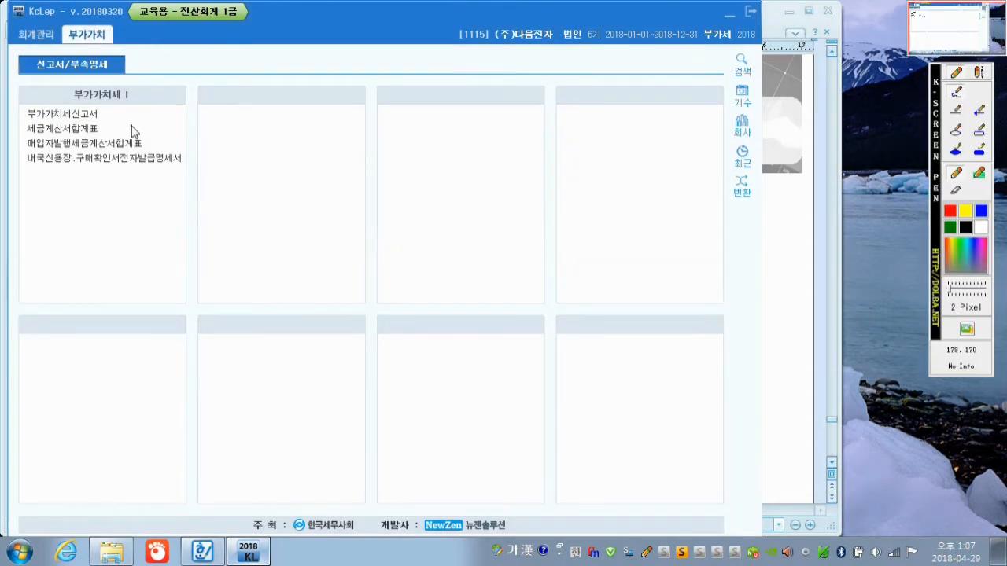
{"action": "mouse_move", "coordinate": [123, 112]}
{"action": "left_mouse_down"}
{"action": "mouse_move", "coordinate": [164, 108]}
{"action": "mouse_move", "coordinate": [152, 122]}
{"action": "left_mouse_up"}
{"action": "left_click_drag", "start_coordinate": [254, 149], "coordinate": [247, 199]}
{"action": "left_click_drag", "start_coordinate": [258, 192], "coordinate": [261, 218]}
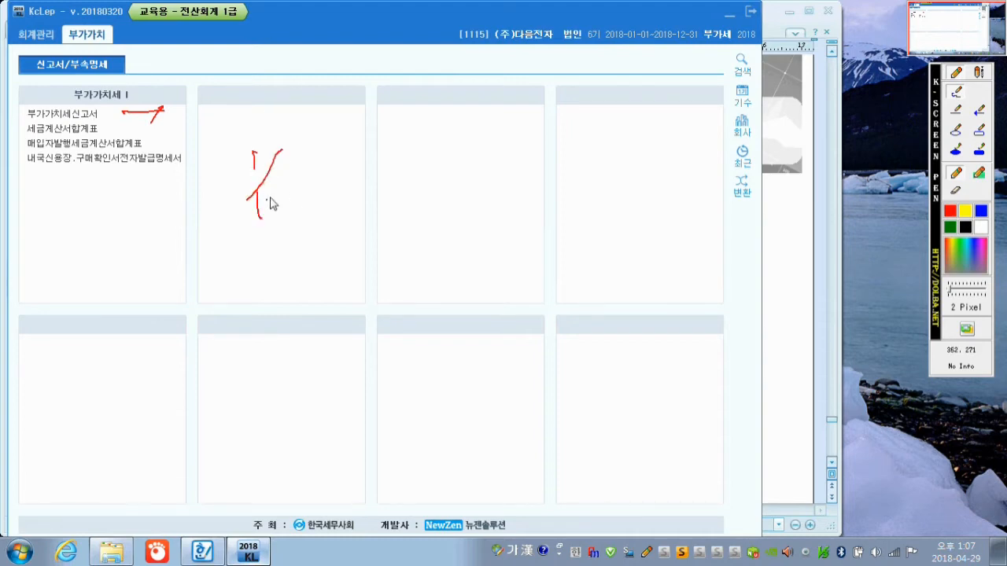
{"action": "mouse_move", "coordinate": [292, 188]}
{"action": "left_mouse_down"}
{"action": "mouse_move", "coordinate": [627, 153]}
{"action": "mouse_move", "coordinate": [687, 173]}
{"action": "left_mouse_up"}
{"action": "left_click_drag", "start_coordinate": [465, 159], "coordinate": [464, 183]}
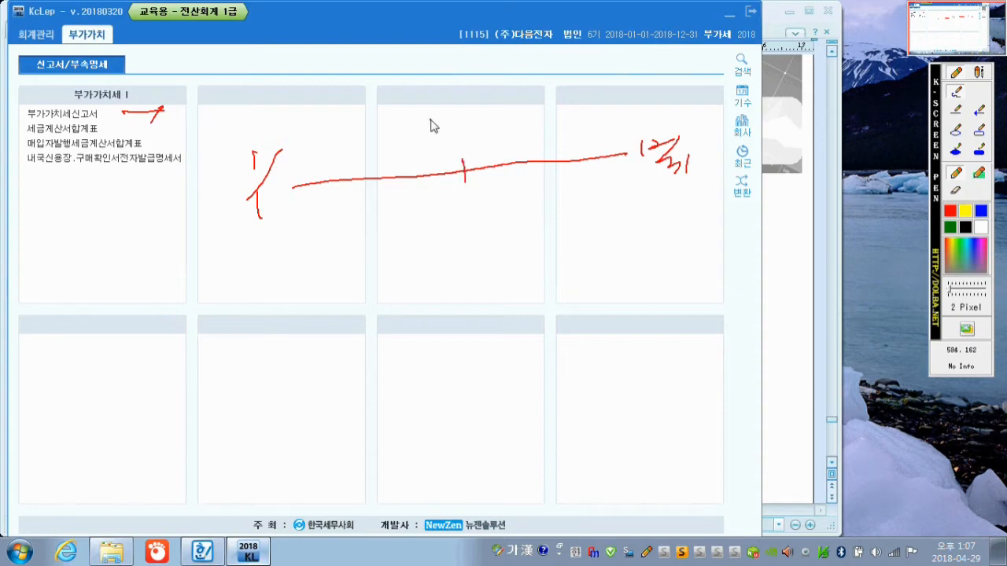
{"action": "mouse_move", "coordinate": [430, 110]}
{"action": "left_mouse_down"}
{"action": "mouse_move", "coordinate": [431, 128]}
{"action": "mouse_move", "coordinate": [472, 129]}
{"action": "left_mouse_up"}
{"action": "left_click_drag", "start_coordinate": [446, 134], "coordinate": [443, 138]}
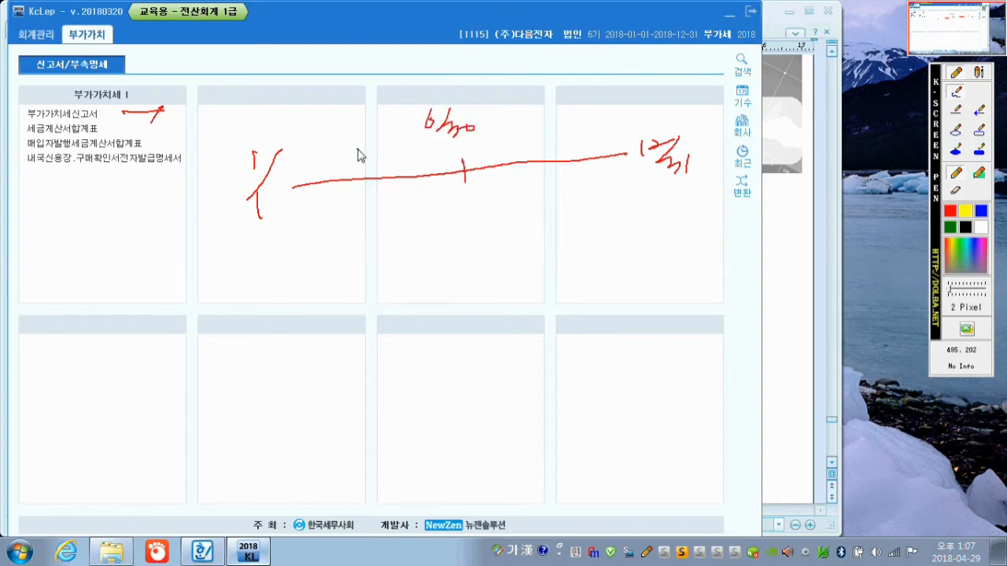
- Label the timeline's halves 1기 and 2기, and mark 3/31 in the first half with the note 예정
{"action": "left_click_drag", "start_coordinate": [358, 149], "coordinate": [360, 159]}
{"action": "left_click_drag", "start_coordinate": [364, 153], "coordinate": [380, 164]}
{"action": "left_click_drag", "start_coordinate": [527, 139], "coordinate": [551, 148]}
{"action": "left_click_drag", "start_coordinate": [559, 132], "coordinate": [559, 149]}
{"action": "mouse_move", "coordinate": [370, 174]}
{"action": "left_mouse_down"}
{"action": "mouse_move", "coordinate": [364, 218]}
{"action": "mouse_move", "coordinate": [368, 234]}
{"action": "mouse_move", "coordinate": [382, 235]}
{"action": "left_mouse_up"}
{"action": "left_click_drag", "start_coordinate": [384, 225], "coordinate": [386, 238]}
{"action": "mouse_move", "coordinate": [364, 271]}
{"action": "left_mouse_down"}
{"action": "mouse_move", "coordinate": [370, 283]}
{"action": "mouse_move", "coordinate": [405, 275]}
{"action": "left_mouse_up"}
{"action": "mouse_move", "coordinate": [407, 261]}
{"action": "left_mouse_down"}
{"action": "mouse_move", "coordinate": [410, 277]}
{"action": "mouse_move", "coordinate": [422, 273]}
{"action": "left_mouse_up"}
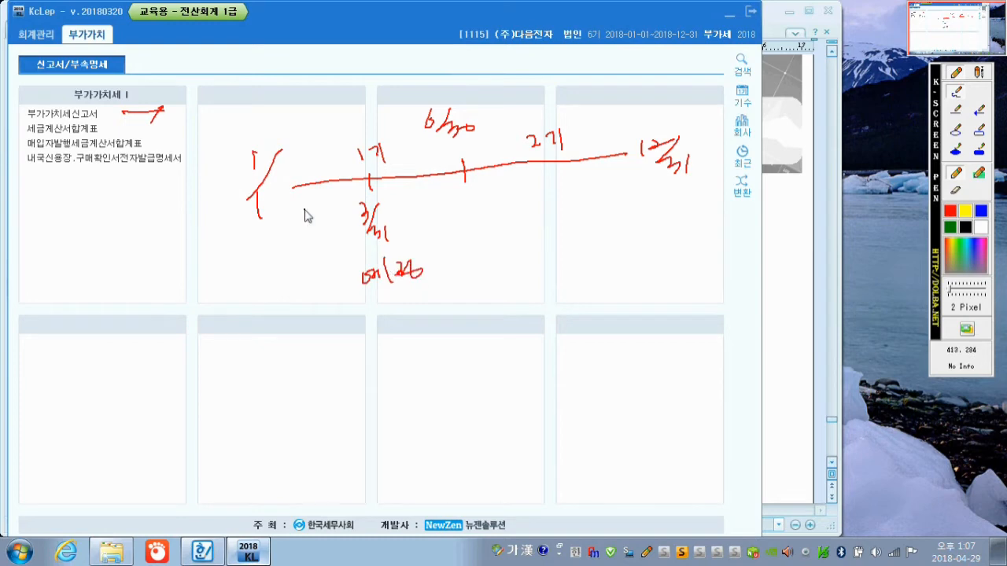
- Mark the four quarters with arcs, label them 예정 and 확정, note 7/1 and 9/30, and clear the pen drawing
{"action": "mouse_move", "coordinate": [289, 191]}
{"action": "left_mouse_down"}
{"action": "mouse_move", "coordinate": [354, 190]}
{"action": "mouse_move", "coordinate": [430, 154]}
{"action": "mouse_move", "coordinate": [464, 181]}
{"action": "mouse_move", "coordinate": [453, 209]}
{"action": "mouse_move", "coordinate": [483, 202]}
{"action": "left_mouse_up"}
{"action": "mouse_move", "coordinate": [540, 156]}
{"action": "left_mouse_down"}
{"action": "mouse_move", "coordinate": [560, 203]}
{"action": "mouse_move", "coordinate": [582, 201]}
{"action": "left_mouse_up"}
{"action": "left_click_drag", "start_coordinate": [477, 173], "coordinate": [541, 164]}
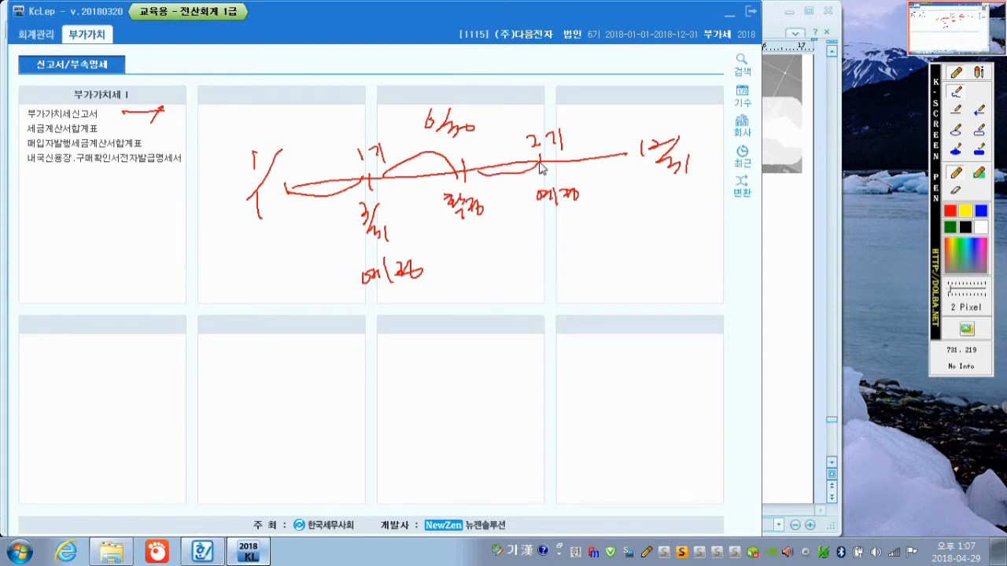
{"action": "left_click_drag", "start_coordinate": [476, 151], "coordinate": [491, 163]}
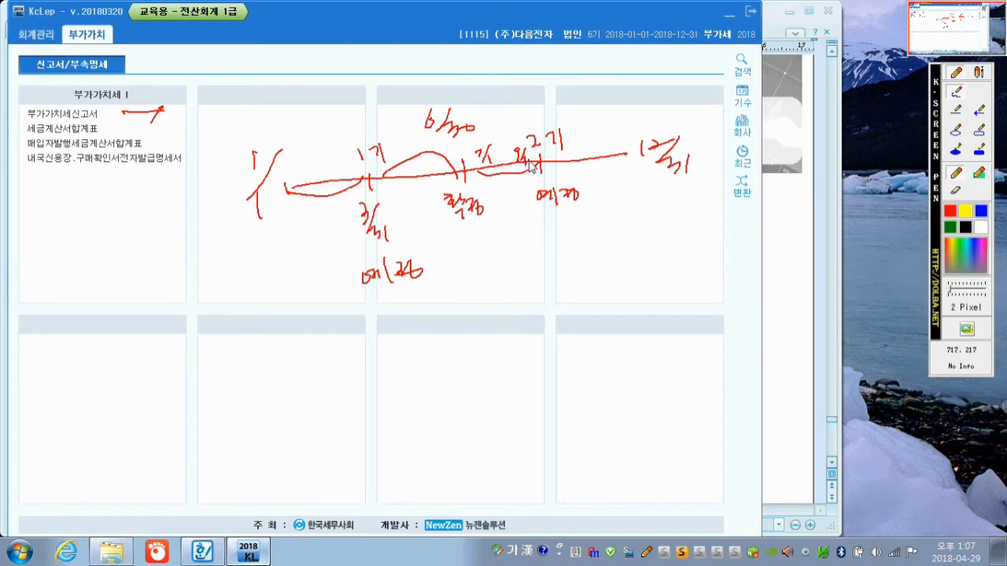
{"action": "left_click_drag", "start_coordinate": [555, 163], "coordinate": [627, 153]}
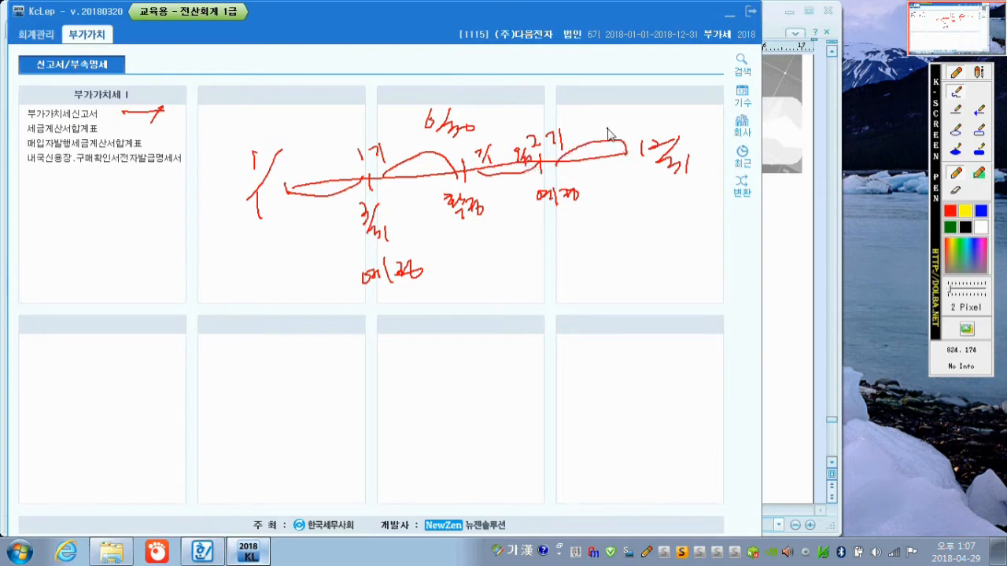
{"action": "left_click_drag", "start_coordinate": [588, 119], "coordinate": [621, 131]}
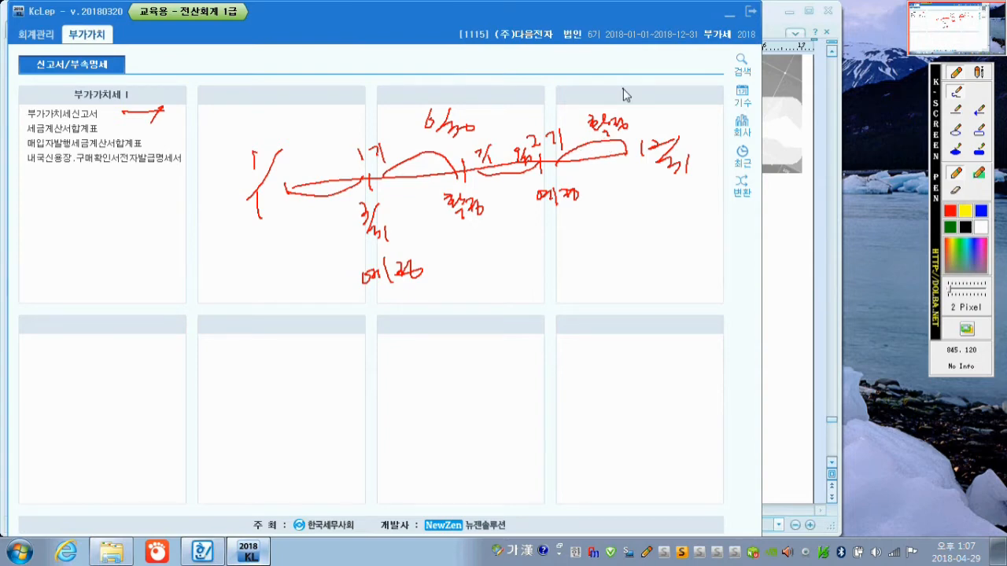
{"action": "key", "text": "Escape"}
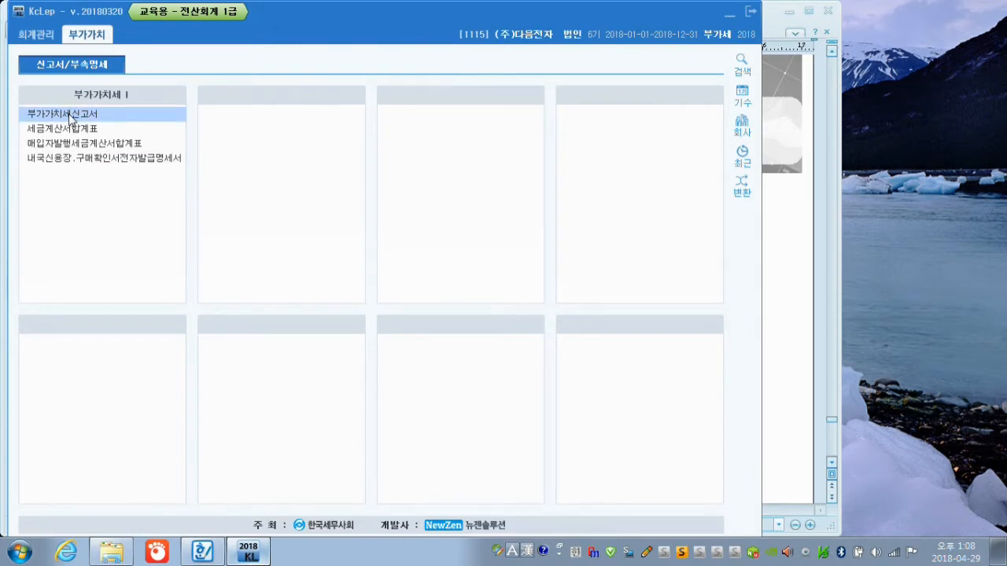
- View the blank 부가가치세신고서 form and close it
{"action": "left_click", "coordinate": [71, 115]}
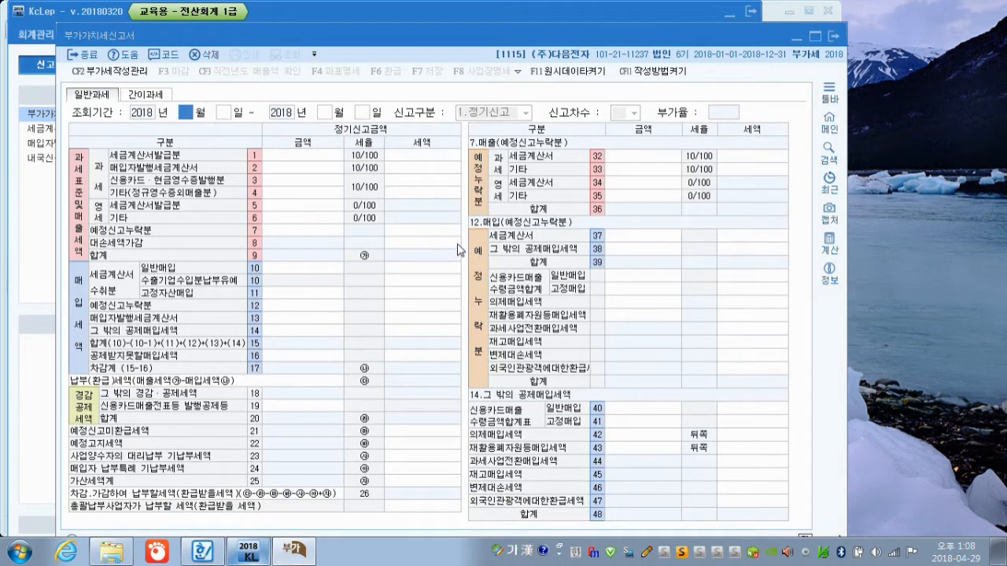
{"action": "left_click", "coordinate": [830, 37]}
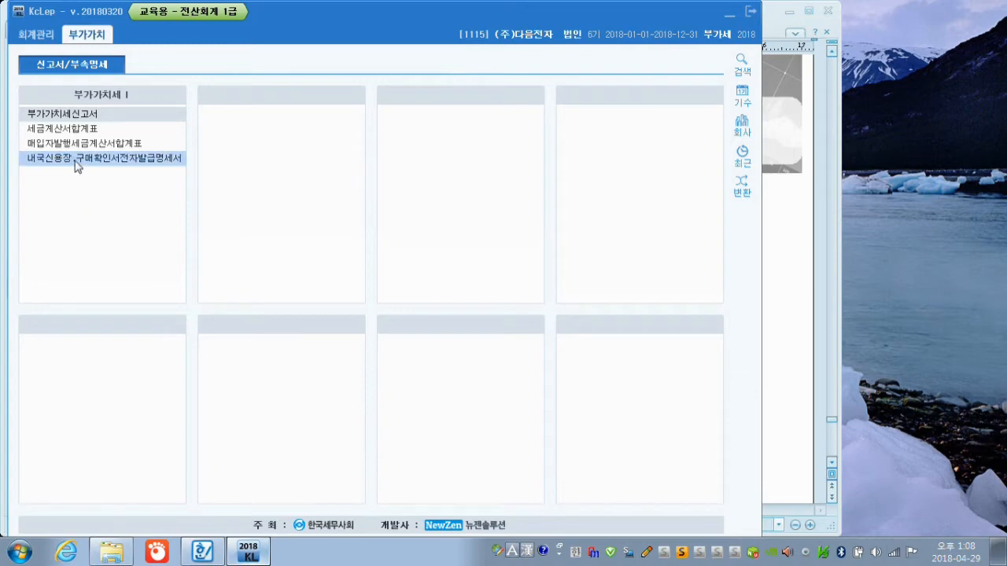
- Open 세금계산서합계표 and retrieve the sales tax invoices for the period April to June 2018
{"action": "left_click", "coordinate": [77, 130]}
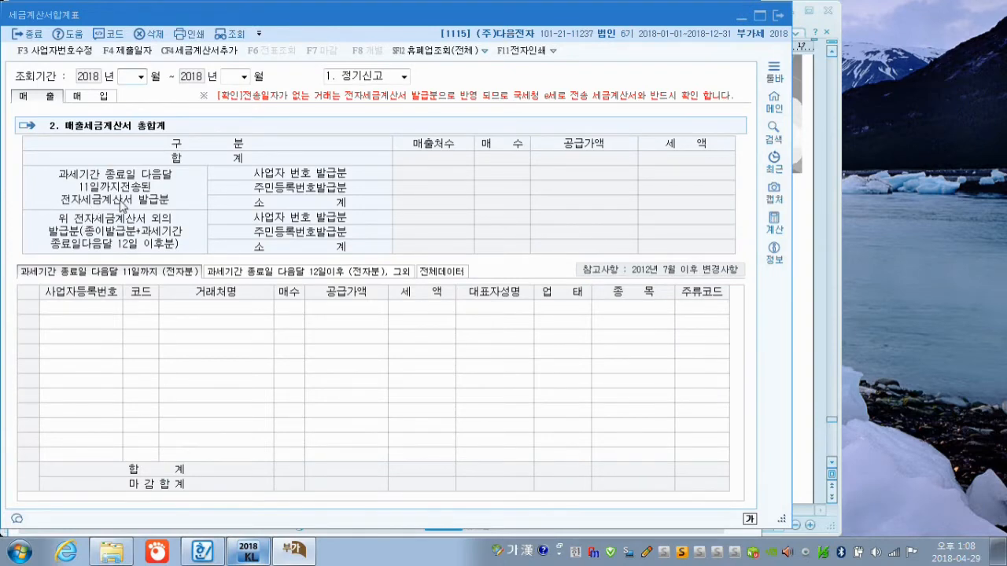
{"action": "key", "text": "Return"}
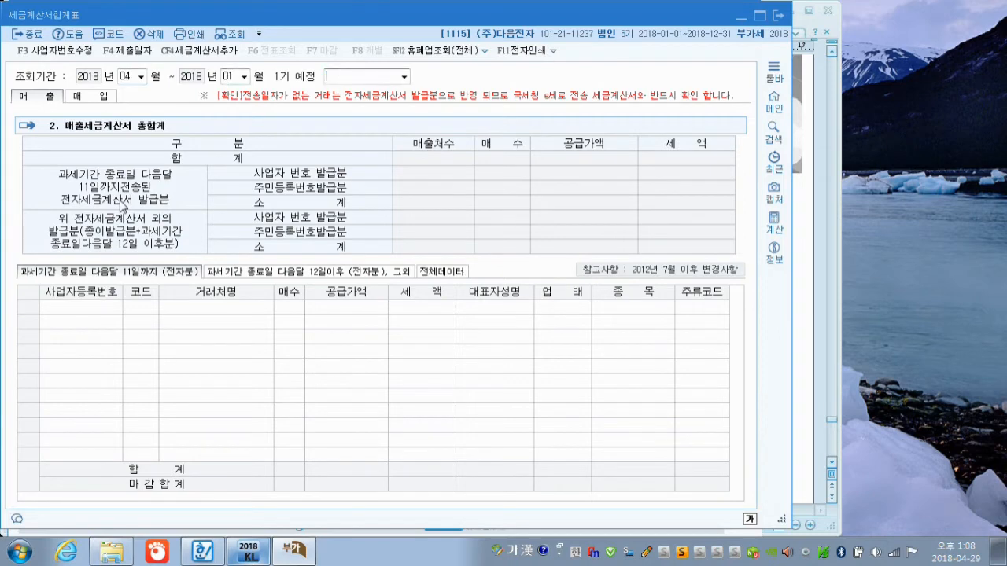
{"action": "left_click", "coordinate": [228, 80]}
{"action": "type", "text": "06"}
{"action": "key", "text": "Return"}
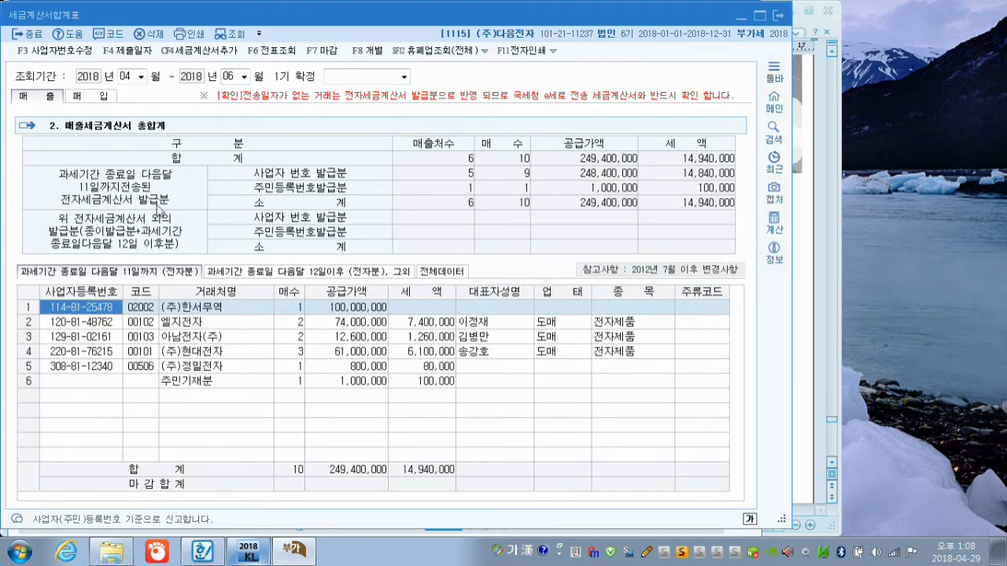
- Circle the 매출, 매입 and 전체데이터 labels with the screen pen, and clear the markings
{"action": "key", "text": "ctrl+F12"}
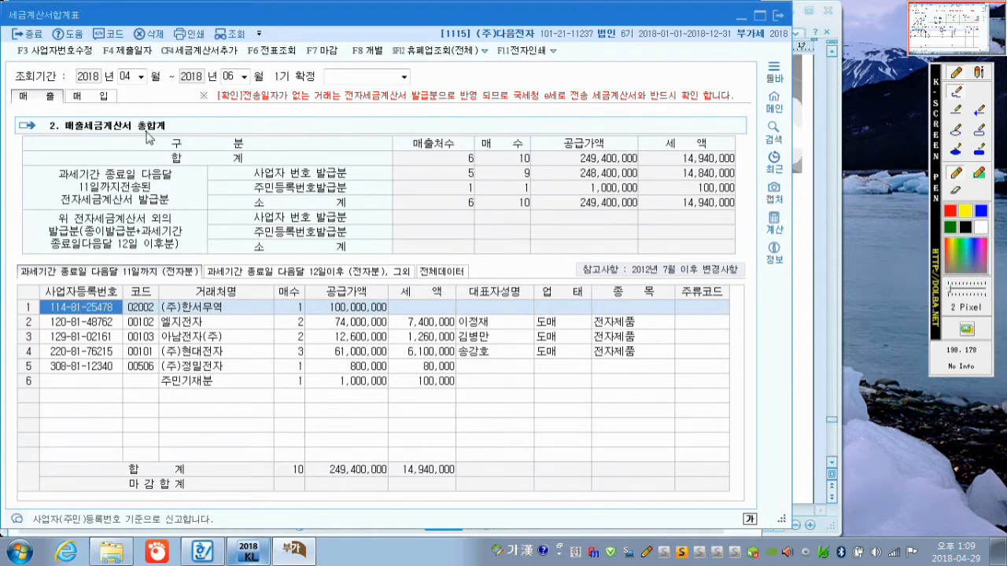
{"action": "mouse_move", "coordinate": [53, 113]}
{"action": "left_mouse_down"}
{"action": "mouse_move", "coordinate": [31, 80]}
{"action": "mouse_move", "coordinate": [49, 115]}
{"action": "left_mouse_up"}
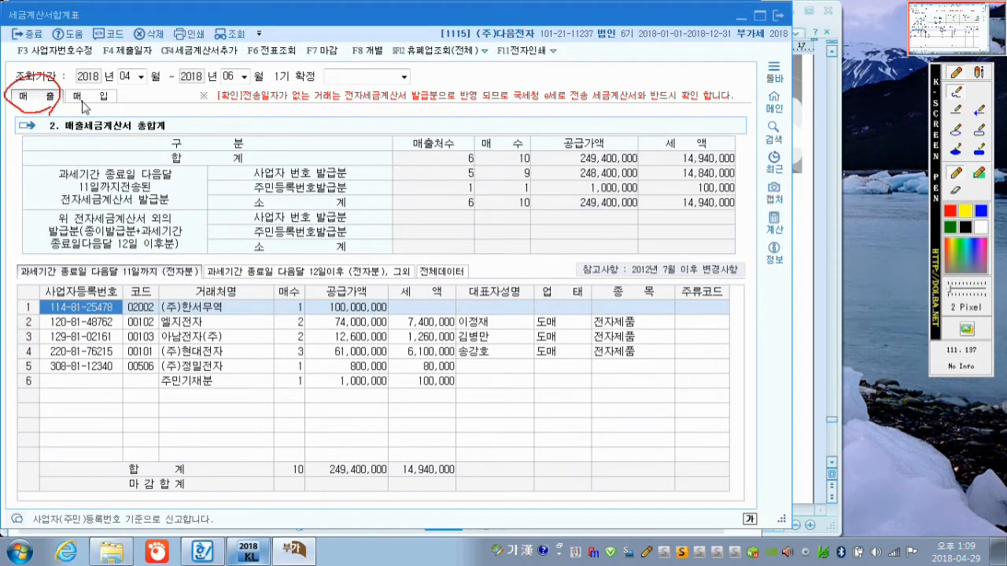
{"action": "mouse_move", "coordinate": [111, 114]}
{"action": "left_mouse_down"}
{"action": "mouse_move", "coordinate": [68, 100]}
{"action": "mouse_move", "coordinate": [95, 85]}
{"action": "mouse_move", "coordinate": [112, 117]}
{"action": "left_mouse_up"}
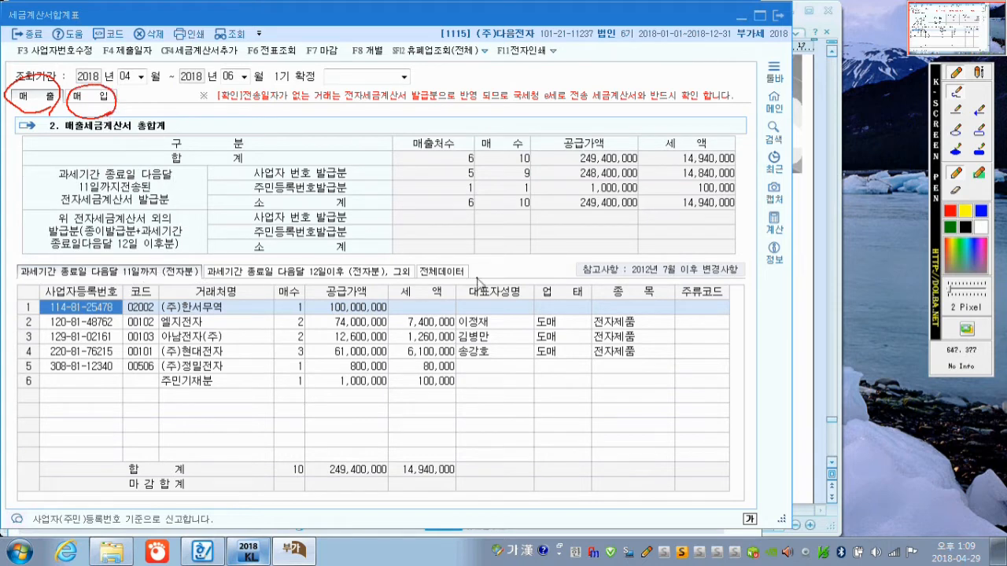
{"action": "mouse_move", "coordinate": [474, 288]}
{"action": "left_mouse_down"}
{"action": "mouse_move", "coordinate": [423, 283]}
{"action": "mouse_move", "coordinate": [455, 256]}
{"action": "mouse_move", "coordinate": [460, 293]}
{"action": "left_mouse_up"}
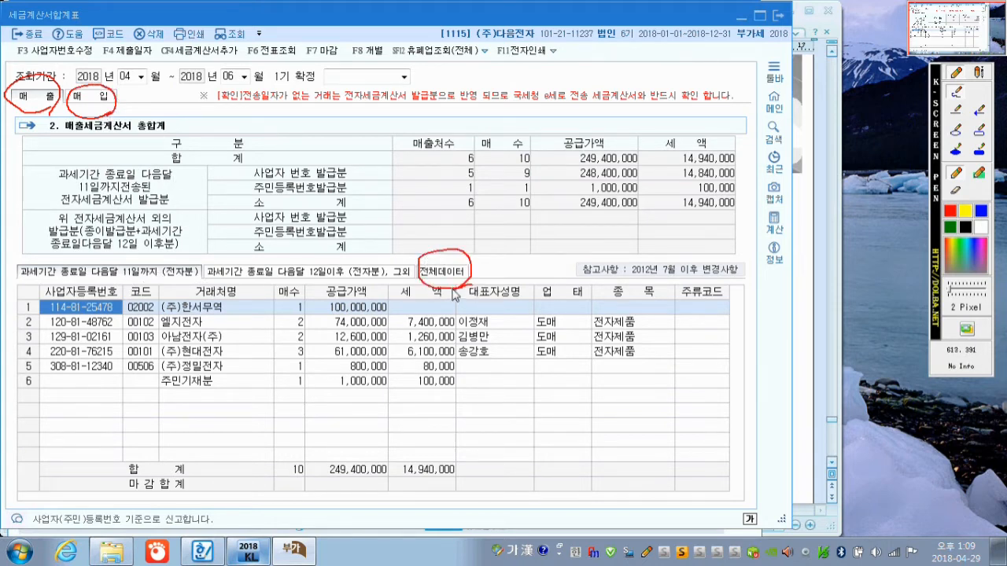
{"action": "mouse_move", "coordinate": [437, 237]}
{"action": "left_mouse_down"}
{"action": "mouse_move", "coordinate": [443, 257]}
{"action": "mouse_move", "coordinate": [465, 231]}
{"action": "left_mouse_up"}
{"action": "key", "text": "Escape"}
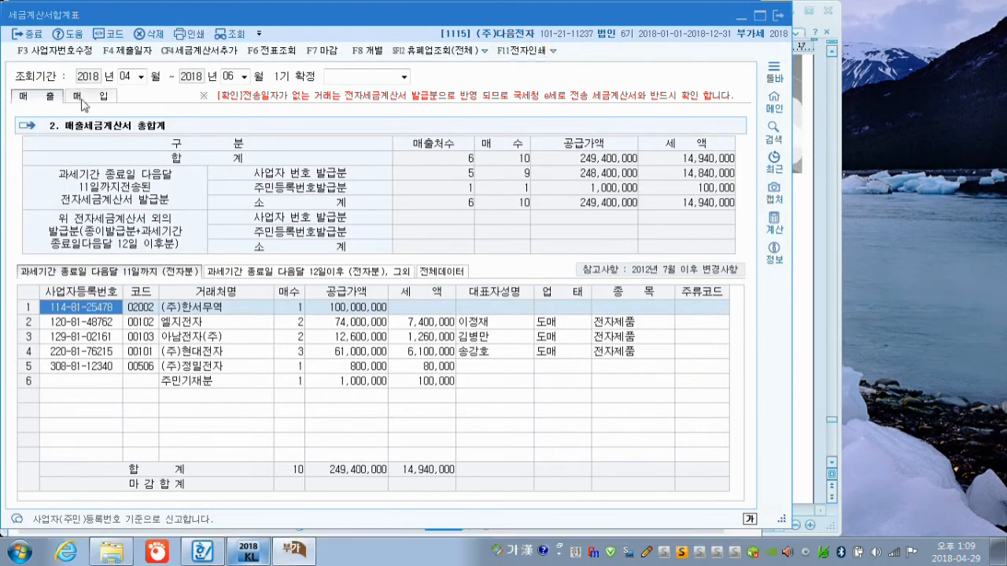
- Show the 전체데이터 view for 매입 and mark the supplier row numbers, the 매수 column as 건수, and its total with the screen pen
{"action": "left_click", "coordinate": [95, 96]}
{"action": "left_click", "coordinate": [458, 272]}
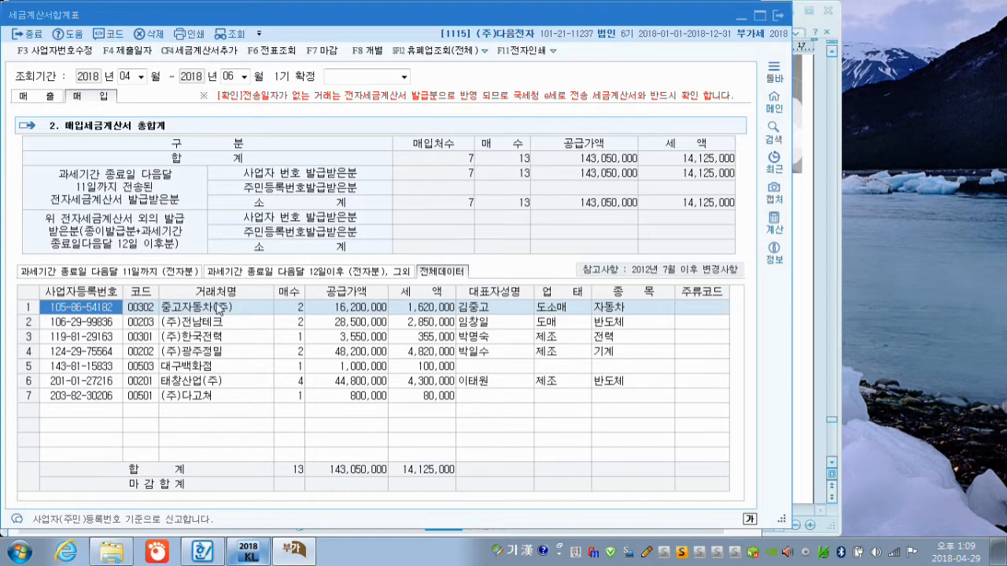
{"action": "key", "text": "ctrl+F12"}
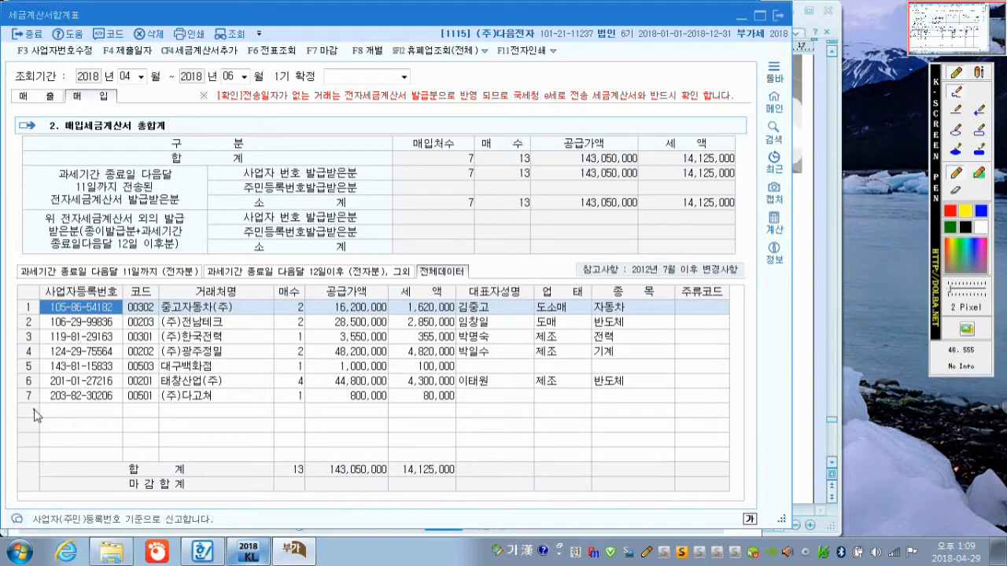
{"action": "mouse_move", "coordinate": [44, 412]}
{"action": "left_mouse_down"}
{"action": "mouse_move", "coordinate": [22, 415]}
{"action": "mouse_move", "coordinate": [6, 337]}
{"action": "mouse_move", "coordinate": [36, 284]}
{"action": "left_mouse_up"}
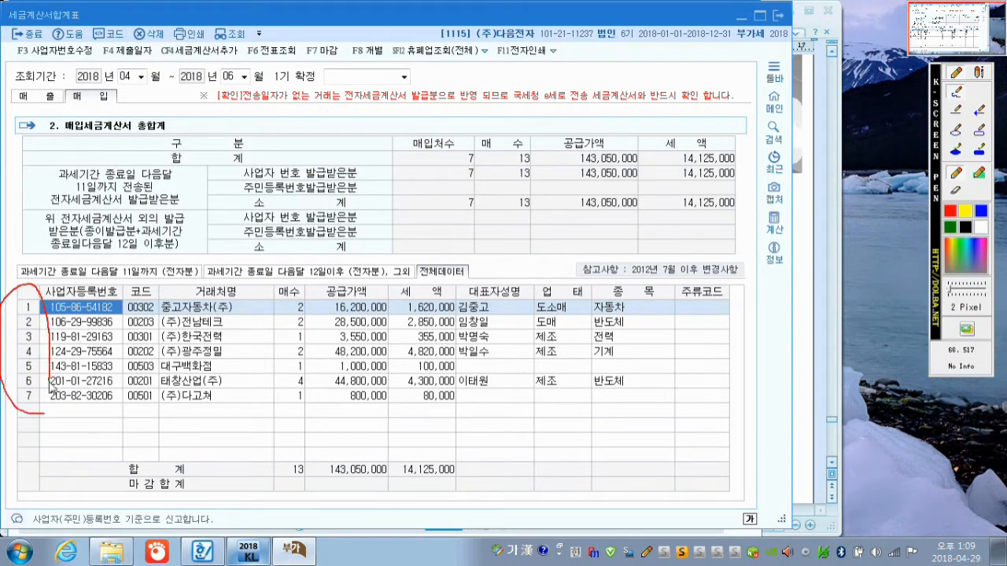
{"action": "mouse_move", "coordinate": [315, 408]}
{"action": "left_mouse_down"}
{"action": "mouse_move", "coordinate": [277, 348]}
{"action": "mouse_move", "coordinate": [318, 303]}
{"action": "mouse_move", "coordinate": [311, 398]}
{"action": "mouse_move", "coordinate": [290, 424]}
{"action": "mouse_move", "coordinate": [334, 440]}
{"action": "mouse_move", "coordinate": [318, 427]}
{"action": "mouse_move", "coordinate": [317, 443]}
{"action": "left_mouse_up"}
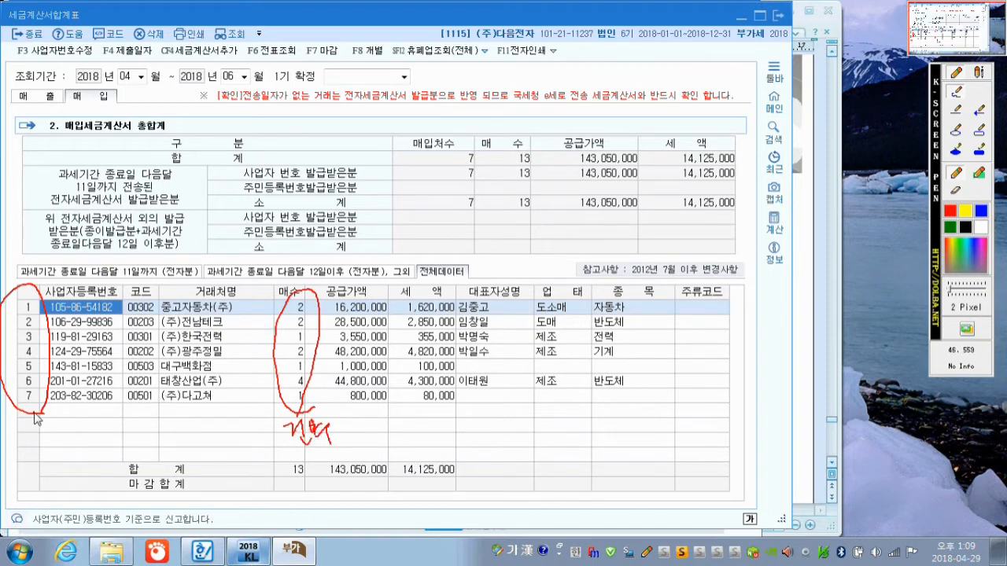
{"action": "left_click_drag", "start_coordinate": [31, 413], "coordinate": [55, 408]}
{"action": "left_click_drag", "start_coordinate": [311, 416], "coordinate": [320, 439]}
{"action": "mouse_move", "coordinate": [315, 481]}
{"action": "left_mouse_down"}
{"action": "mouse_move", "coordinate": [295, 491]}
{"action": "mouse_move", "coordinate": [315, 478]}
{"action": "left_mouse_up"}
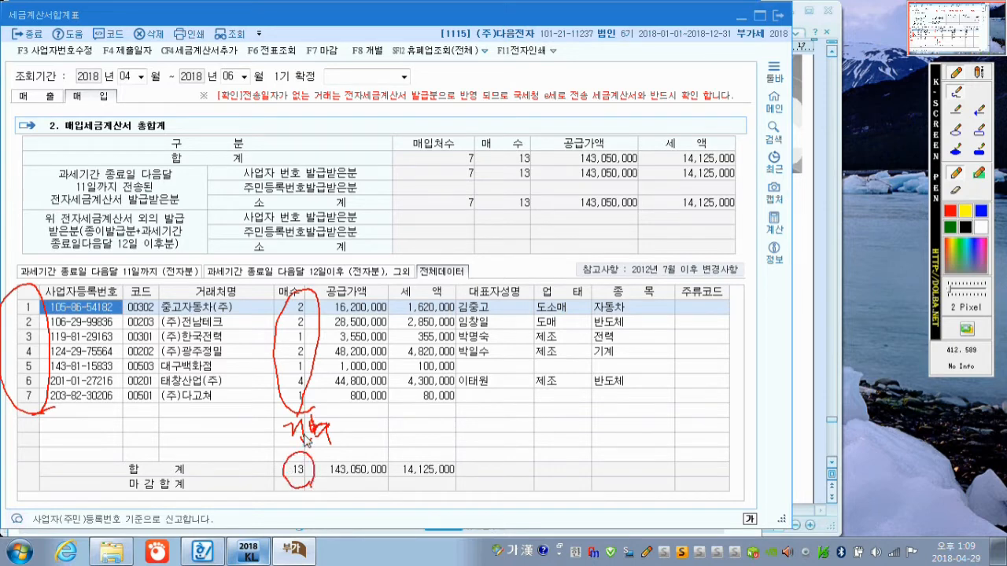
{"action": "key", "text": "Escape"}
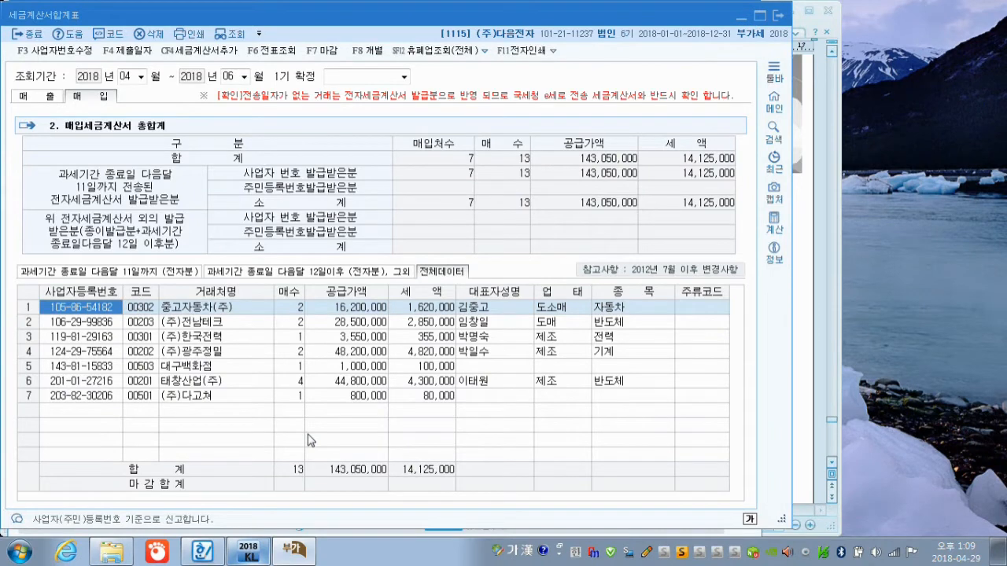
{"action": "left_click", "coordinate": [778, 17]}
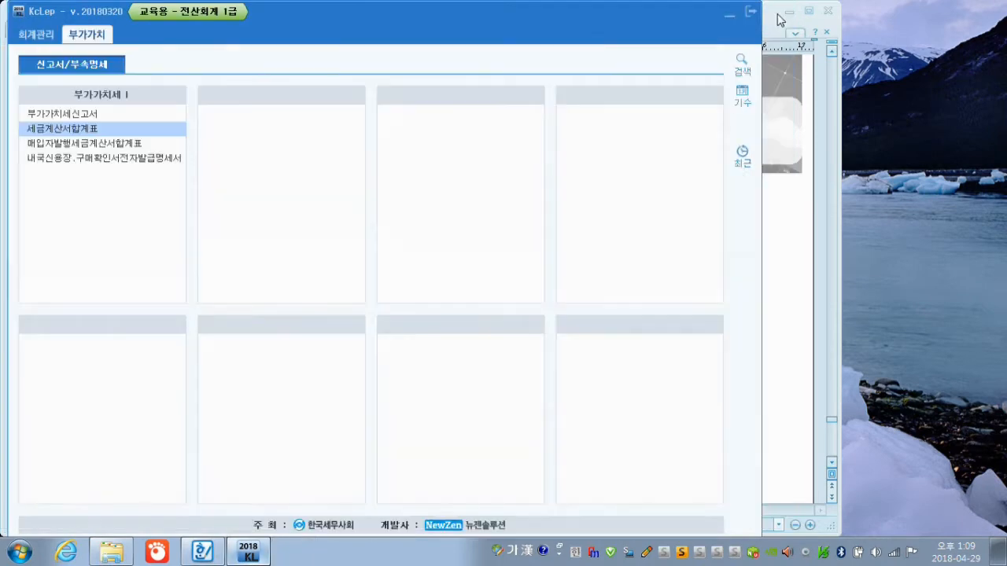
- Open 부가가치세신고서 and retrieve the general taxation return for April 1 to June 30, 2018
{"action": "left_click", "coordinate": [72, 116]}
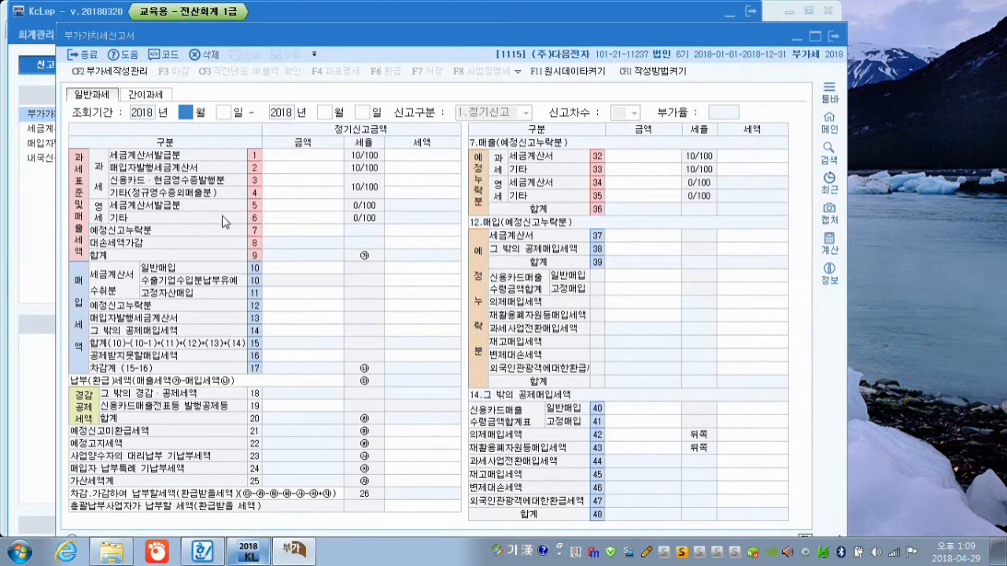
{"action": "type", "text": "4"}
{"action": "key", "text": "Return"}
{"action": "type", "text": "1"}
{"action": "key", "text": "Return"}
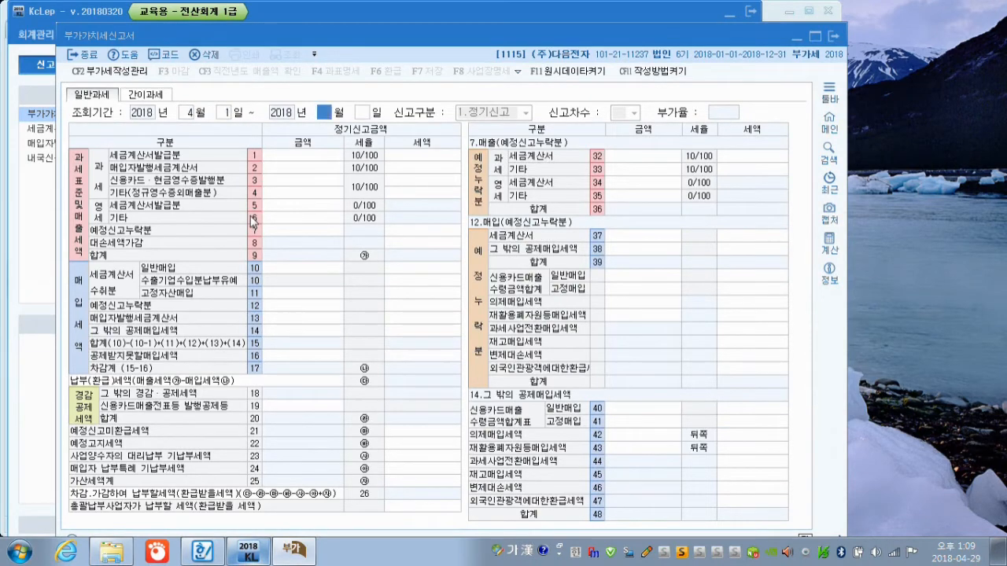
{"action": "type", "text": "6"}
{"action": "key", "text": "Return"}
{"action": "key", "text": "Return"}
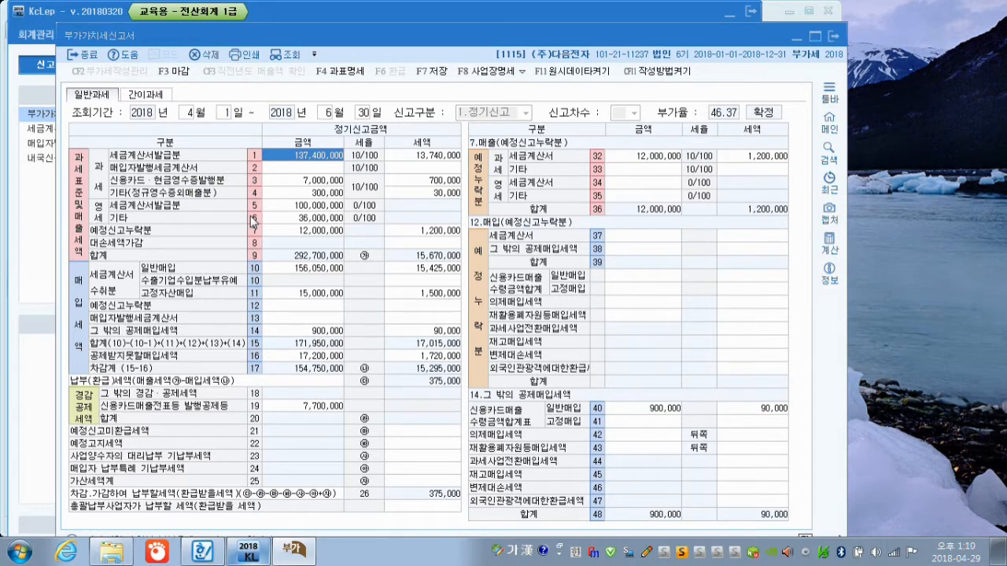
- Circle the 공제받지못할매입세액 label, its amount and its tax in row 16 with the screen pen, and clear the markings
{"action": "key", "text": "F12"}
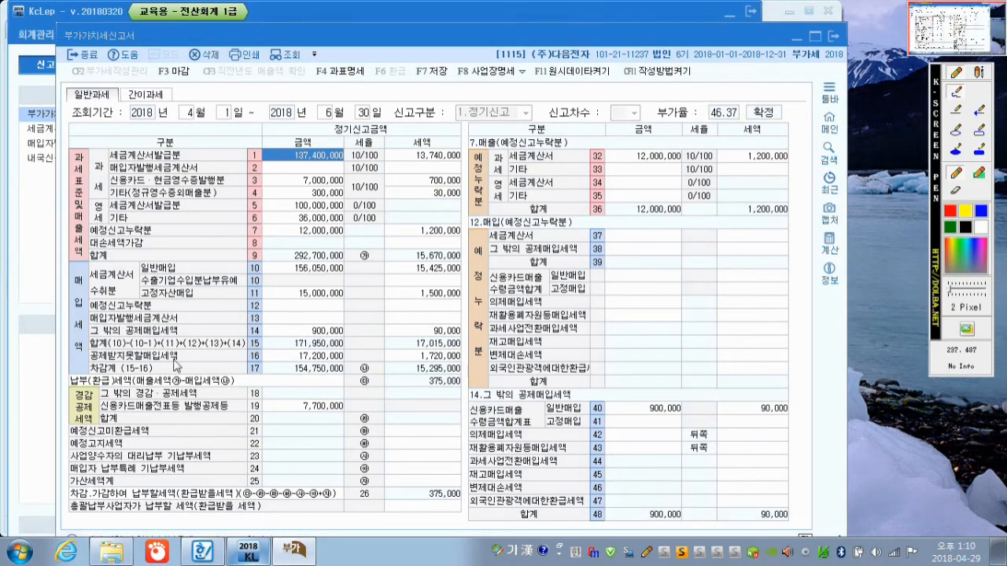
{"action": "mouse_move", "coordinate": [178, 370]}
{"action": "left_mouse_down"}
{"action": "mouse_move", "coordinate": [146, 374]}
{"action": "mouse_move", "coordinate": [93, 359]}
{"action": "mouse_move", "coordinate": [168, 347]}
{"action": "mouse_move", "coordinate": [186, 360]}
{"action": "left_mouse_up"}
{"action": "mouse_move", "coordinate": [334, 374]}
{"action": "left_mouse_down"}
{"action": "mouse_move", "coordinate": [290, 363]}
{"action": "mouse_move", "coordinate": [347, 348]}
{"action": "mouse_move", "coordinate": [340, 371]}
{"action": "left_mouse_up"}
{"action": "mouse_move", "coordinate": [449, 362]}
{"action": "left_mouse_down"}
{"action": "mouse_move", "coordinate": [417, 367]}
{"action": "mouse_move", "coordinate": [465, 351]}
{"action": "mouse_move", "coordinate": [438, 371]}
{"action": "left_mouse_up"}
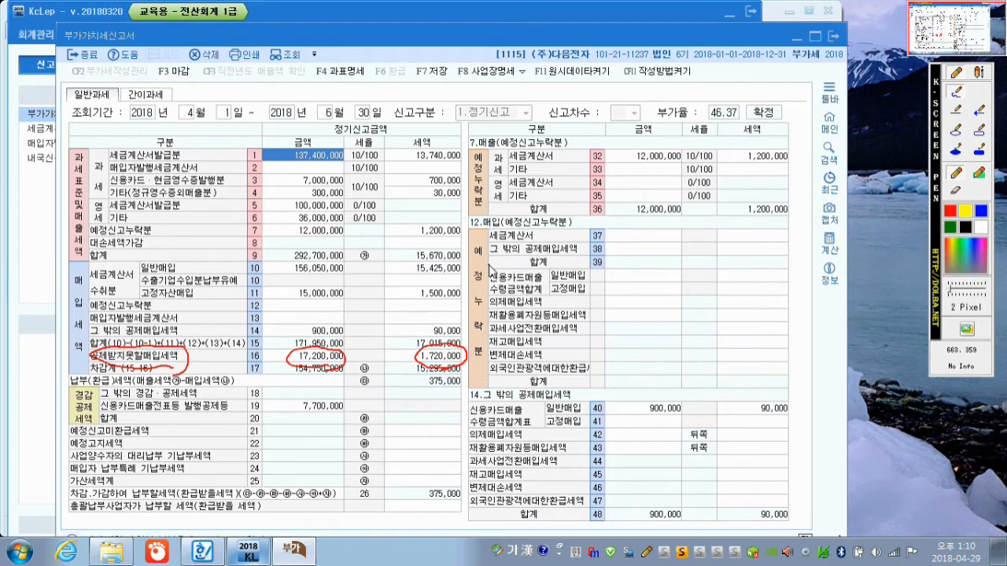
{"action": "key", "text": "Escape"}
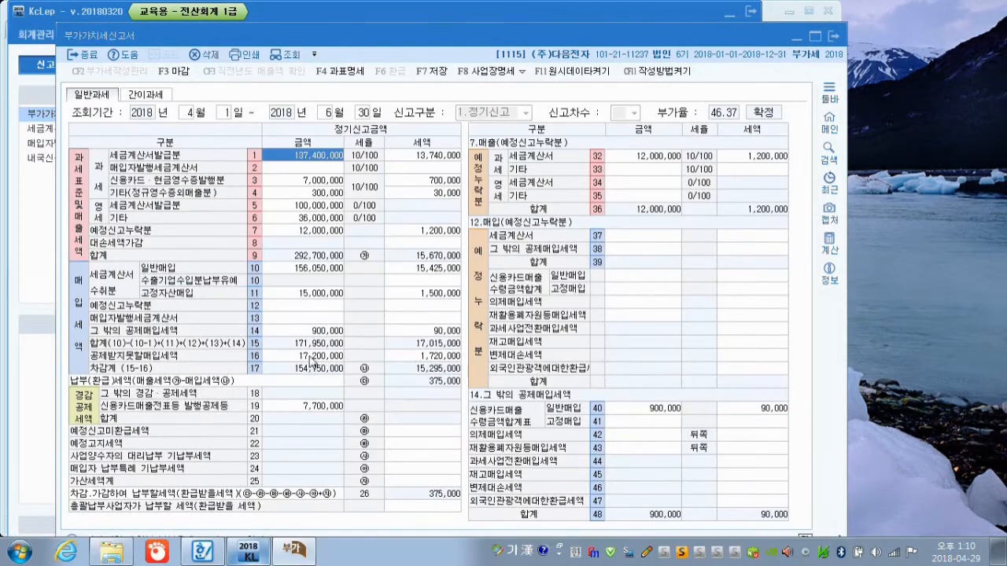
- Show the detail of row 16, mark the 공제받지못할매입세액 section with its amount and tax using the screen pen, and clear the markings
{"action": "left_click", "coordinate": [311, 356]}
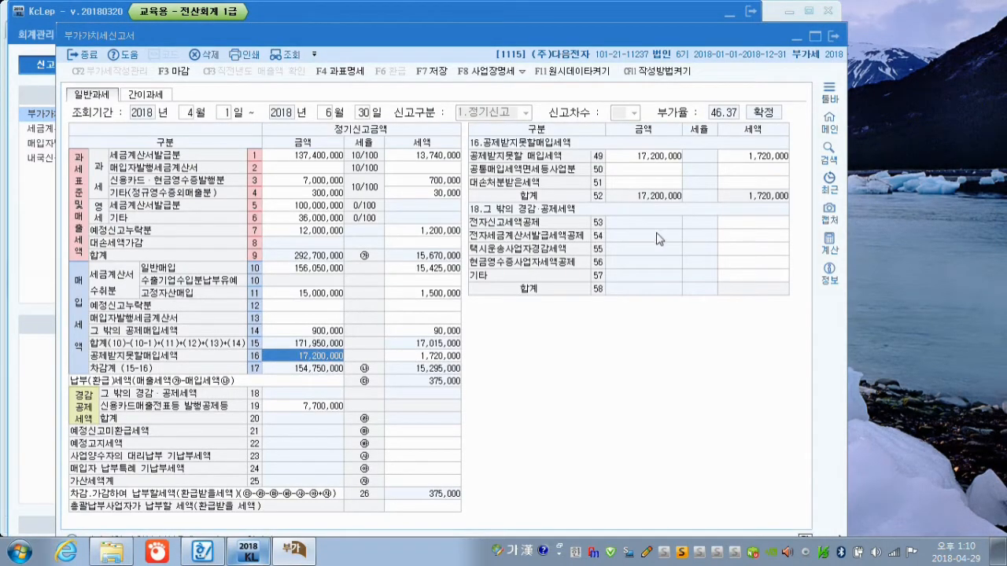
{"action": "key", "text": "F9"}
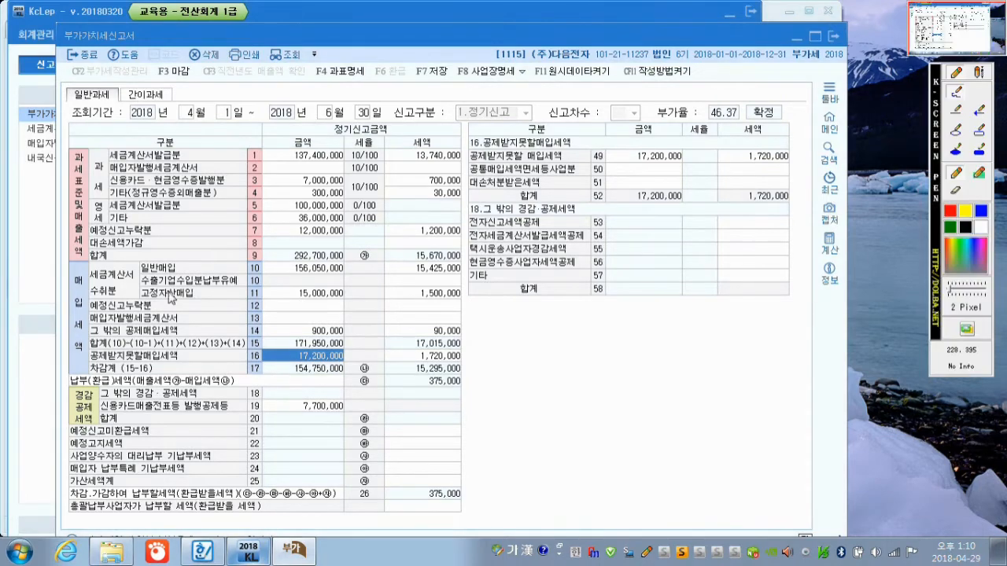
{"action": "left_click_drag", "start_coordinate": [259, 355], "coordinate": [253, 359]}
{"action": "mouse_move", "coordinate": [474, 187]}
{"action": "left_mouse_down"}
{"action": "mouse_move", "coordinate": [466, 140]}
{"action": "mouse_move", "coordinate": [704, 146]}
{"action": "mouse_move", "coordinate": [749, 198]}
{"action": "mouse_move", "coordinate": [684, 167]}
{"action": "mouse_move", "coordinate": [789, 181]}
{"action": "mouse_move", "coordinate": [753, 147]}
{"action": "mouse_move", "coordinate": [783, 174]}
{"action": "left_mouse_up"}
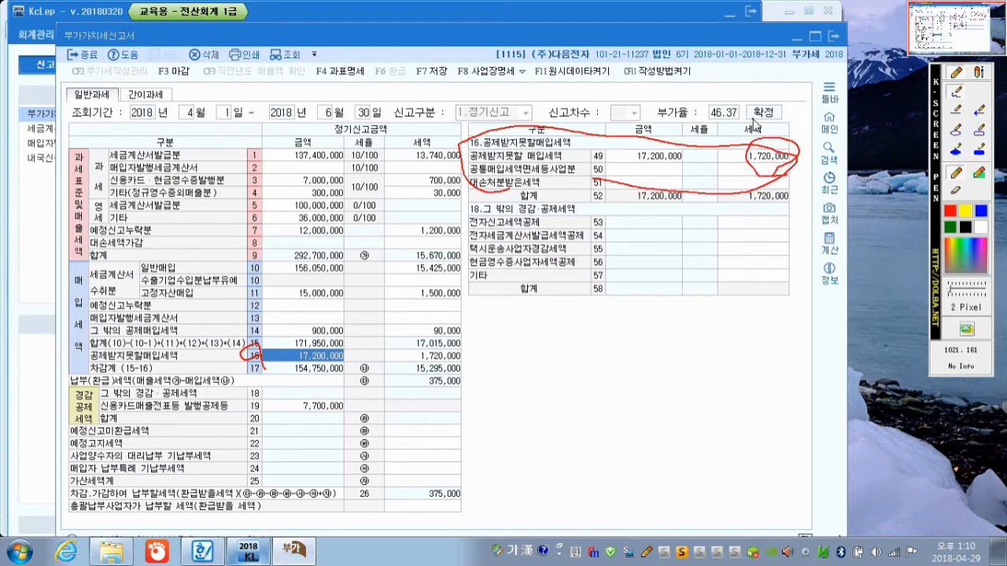
{"action": "mouse_move", "coordinate": [670, 175]}
{"action": "left_mouse_down"}
{"action": "mouse_move", "coordinate": [638, 161]}
{"action": "mouse_move", "coordinate": [686, 144]}
{"action": "mouse_move", "coordinate": [667, 174]}
{"action": "left_mouse_up"}
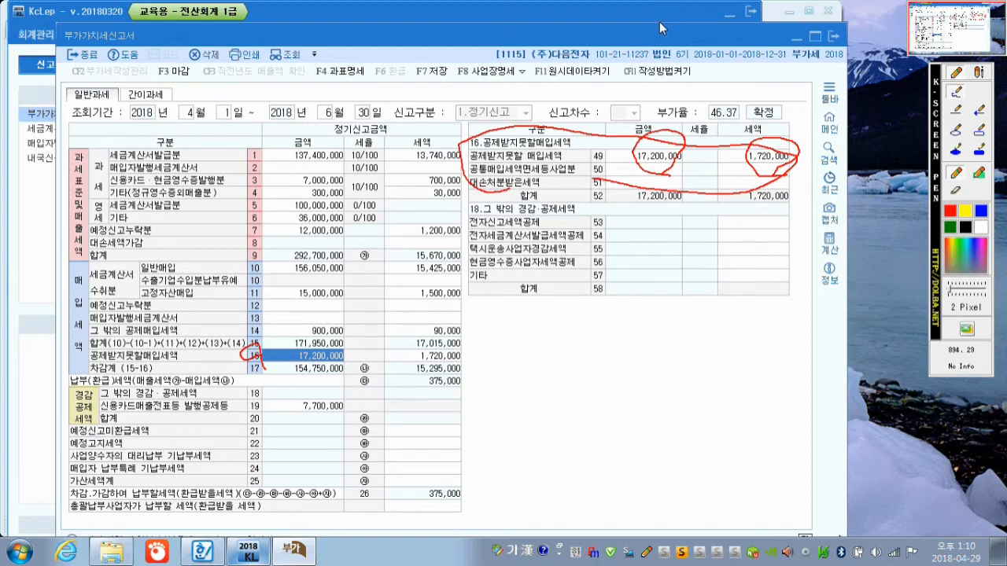
{"action": "key", "text": "Escape"}
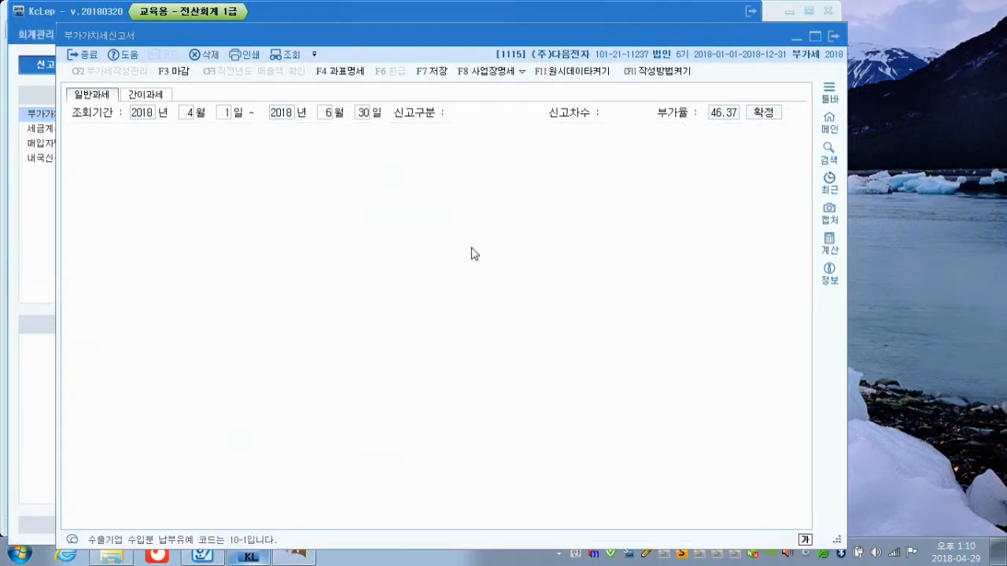
- Mark the 과세표준및매출세액 heading and the row 9 tax with the screen pen, and label the circled row 9 amount 과세표준
{"action": "left_click", "coordinate": [292, 267]}
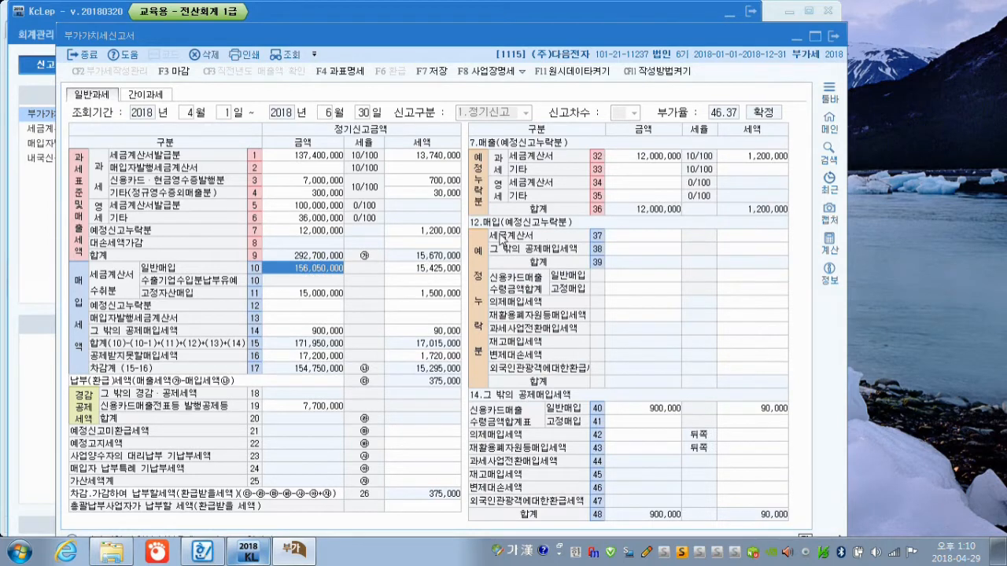
{"action": "key", "text": "F12"}
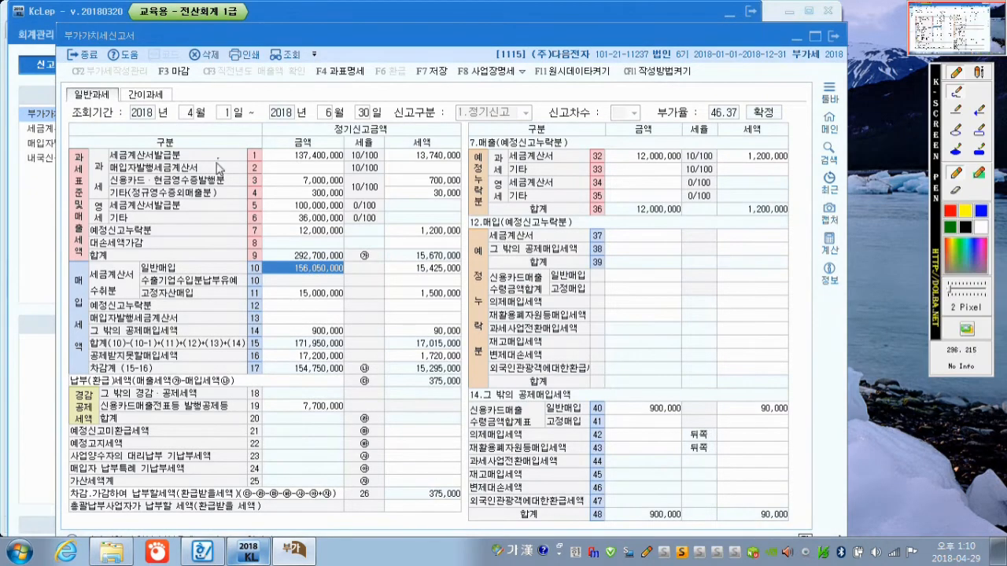
{"action": "mouse_move", "coordinate": [97, 264]}
{"action": "left_mouse_down"}
{"action": "mouse_move", "coordinate": [67, 252]}
{"action": "mouse_move", "coordinate": [78, 140]}
{"action": "mouse_move", "coordinate": [102, 272]}
{"action": "left_mouse_up"}
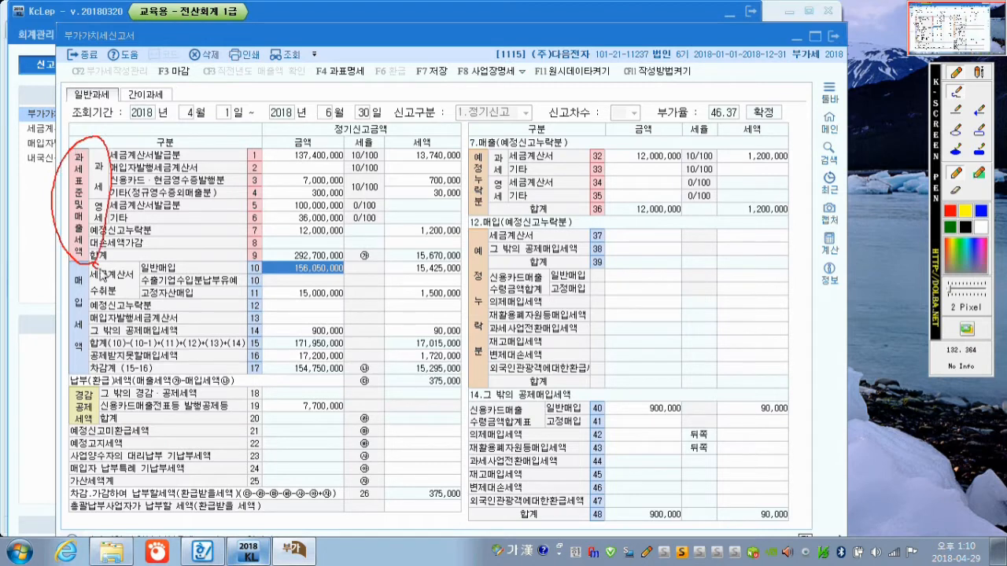
{"action": "mouse_move", "coordinate": [314, 269]}
{"action": "left_mouse_down"}
{"action": "mouse_move", "coordinate": [285, 270]}
{"action": "mouse_move", "coordinate": [314, 240]}
{"action": "mouse_move", "coordinate": [340, 271]}
{"action": "mouse_move", "coordinate": [280, 271]}
{"action": "mouse_move", "coordinate": [289, 244]}
{"action": "mouse_move", "coordinate": [281, 255]}
{"action": "left_mouse_up"}
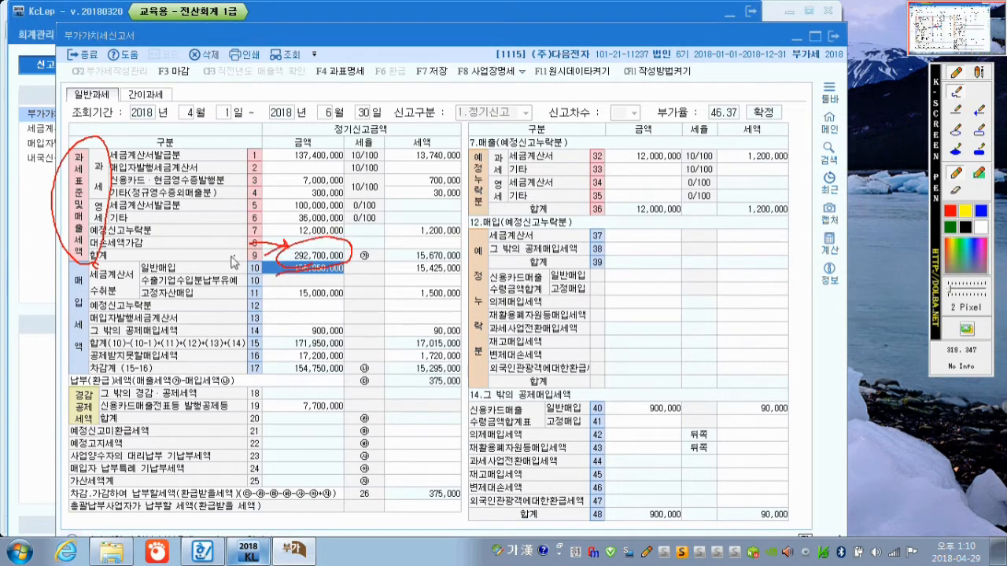
{"action": "mouse_move", "coordinate": [185, 251]}
{"action": "left_mouse_down"}
{"action": "mouse_move", "coordinate": [199, 256]}
{"action": "mouse_move", "coordinate": [246, 233]}
{"action": "mouse_move", "coordinate": [266, 239]}
{"action": "left_mouse_up"}
{"action": "mouse_move", "coordinate": [466, 241]}
{"action": "left_mouse_down"}
{"action": "mouse_move", "coordinate": [461, 279]}
{"action": "mouse_move", "coordinate": [425, 271]}
{"action": "mouse_move", "coordinate": [459, 236]}
{"action": "mouse_move", "coordinate": [459, 272]}
{"action": "left_mouse_up"}
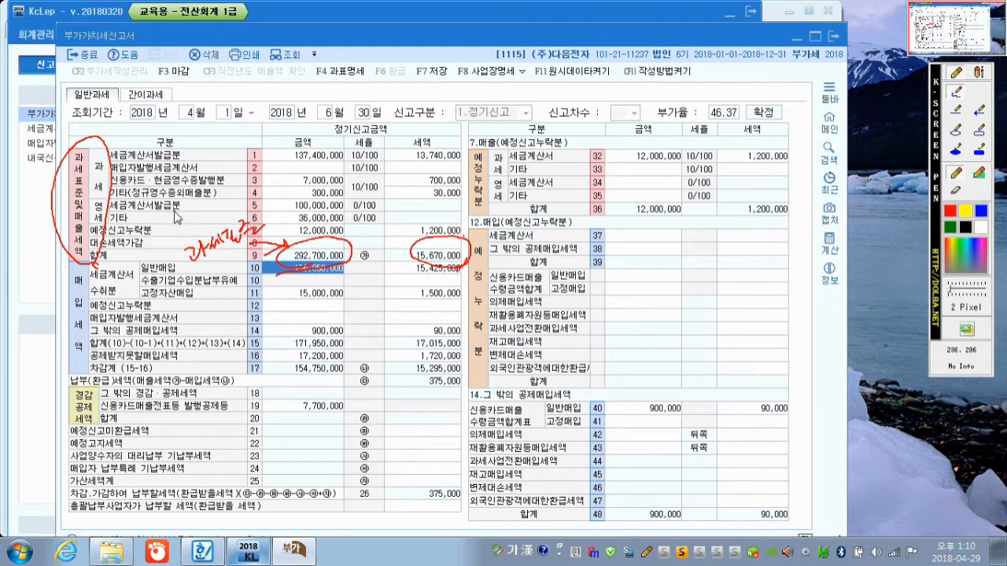
- Mark the 영세 세금계산서발급분 row and its amount in row 5 with the screen pen, and clear all markings
{"action": "left_click_drag", "start_coordinate": [101, 226], "coordinate": [115, 224]}
{"action": "left_click_drag", "start_coordinate": [203, 202], "coordinate": [223, 201]}
{"action": "mouse_move", "coordinate": [328, 212]}
{"action": "left_mouse_down"}
{"action": "mouse_move", "coordinate": [288, 205]}
{"action": "mouse_move", "coordinate": [350, 201]}
{"action": "mouse_move", "coordinate": [315, 220]}
{"action": "left_mouse_up"}
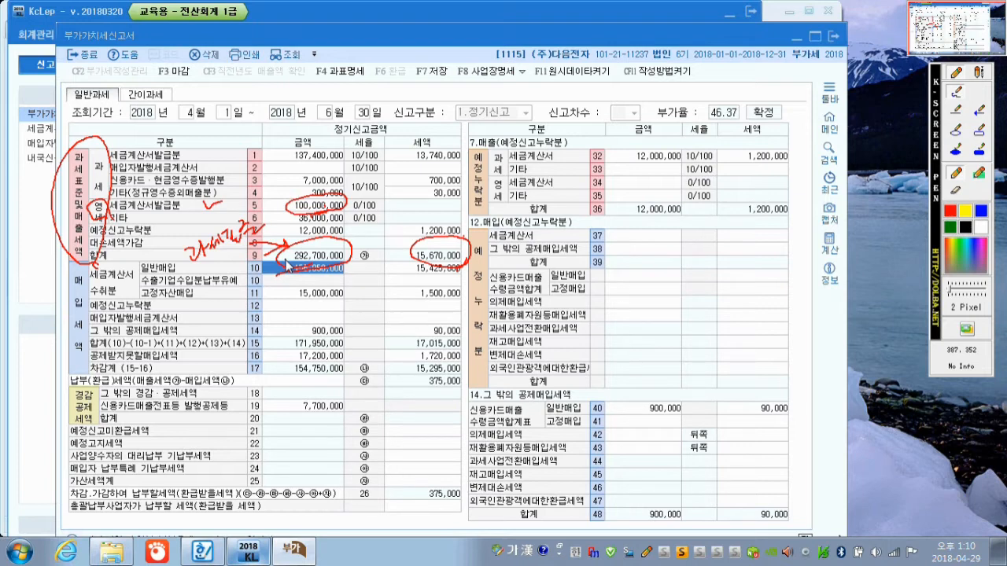
{"action": "key", "text": "Escape"}
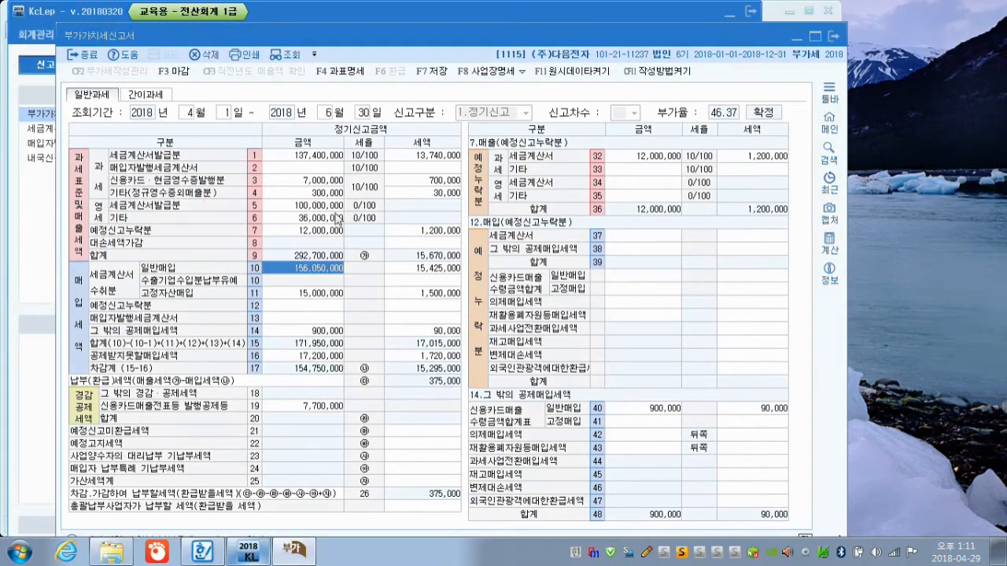
- Close the 부가가치세신고서, saving the return
{"action": "left_click", "coordinate": [831, 35]}
{"action": "left_click", "coordinate": [469, 313]}
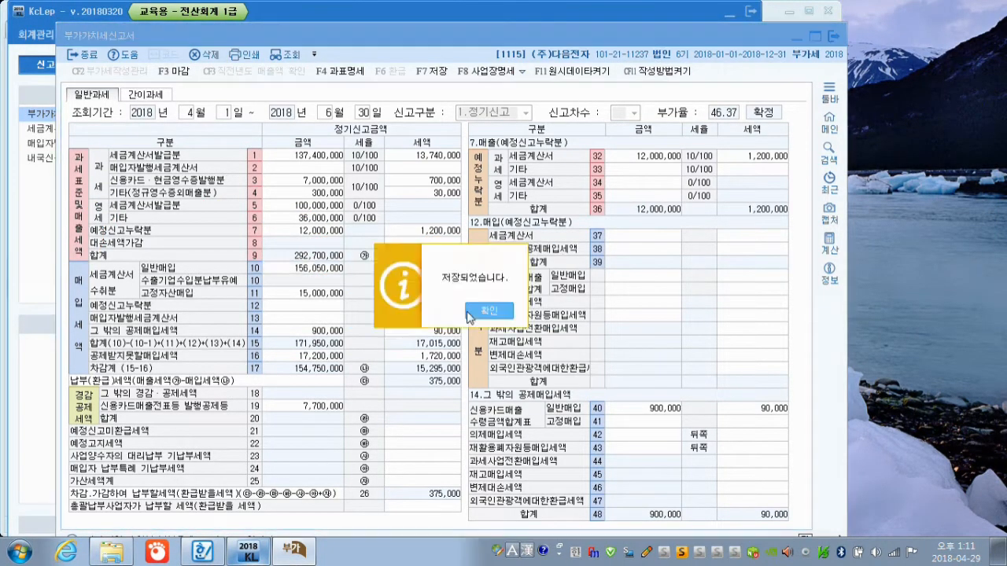
{"action": "left_click", "coordinate": [467, 305]}
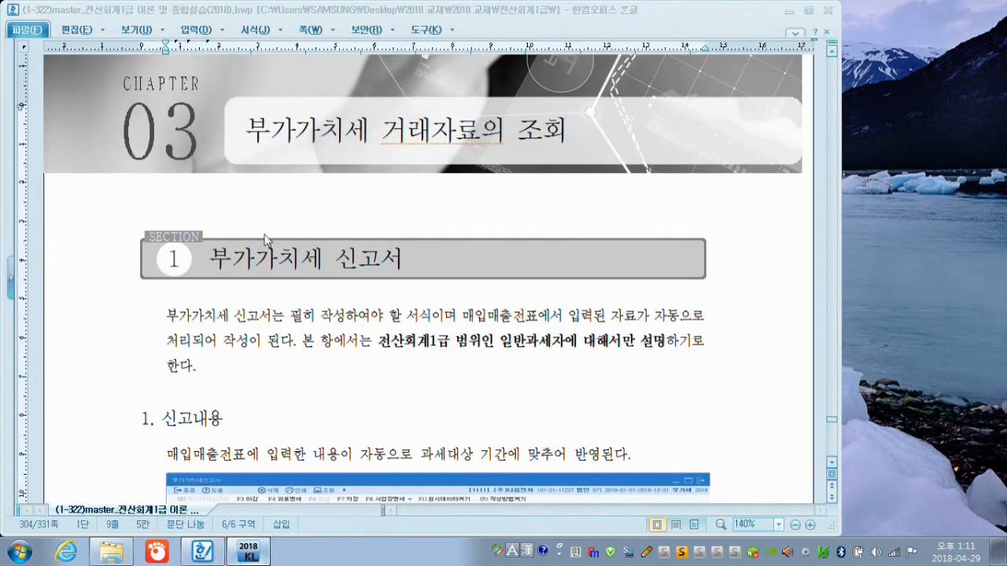
- Retrieve the 세금계산서합계표 for April to June 2018 again, view the 매출 전체데이터, and close it
{"action": "left_click", "coordinate": [248, 554]}
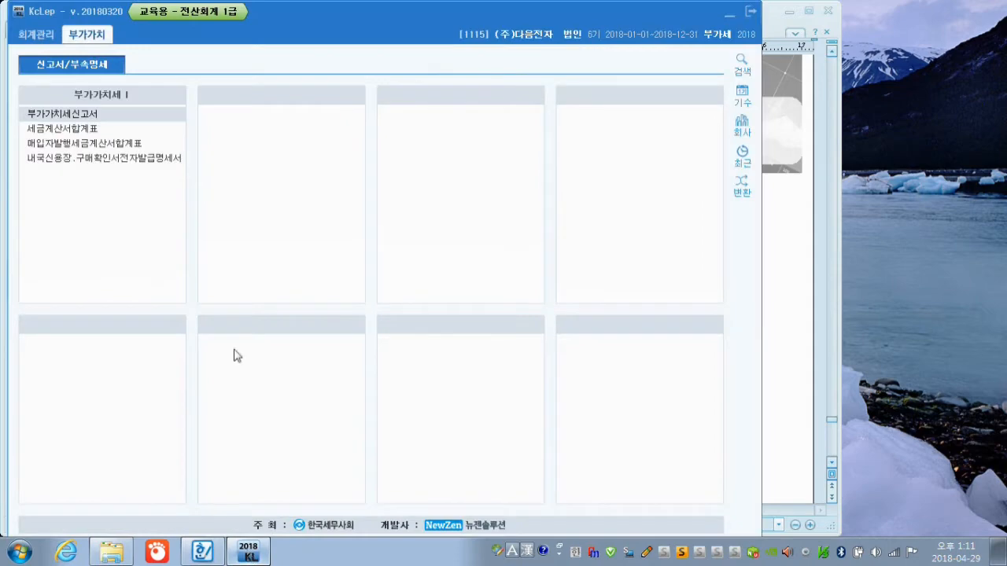
{"action": "left_click", "coordinate": [70, 130]}
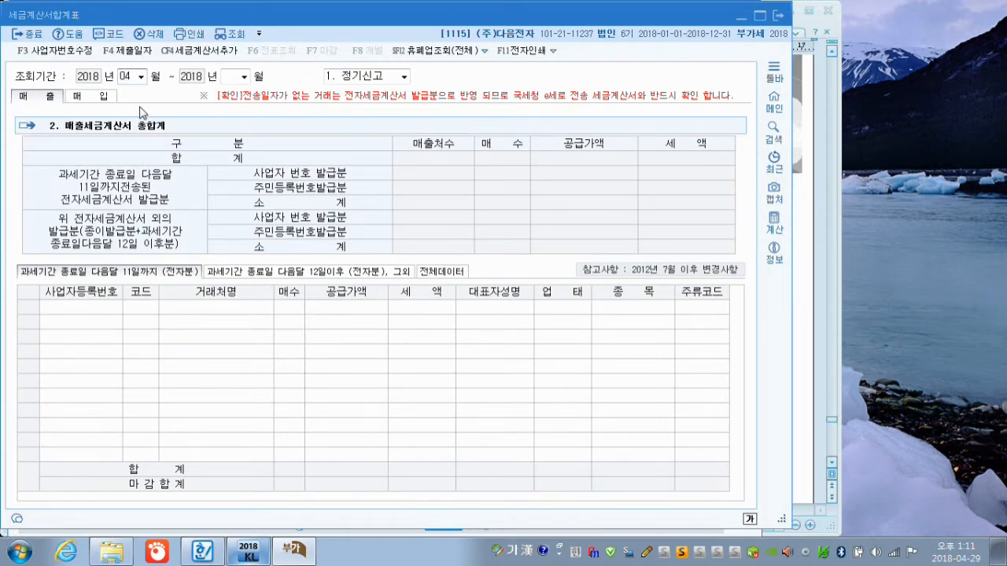
{"action": "type", "text": "6"}
{"action": "key", "text": "Return"}
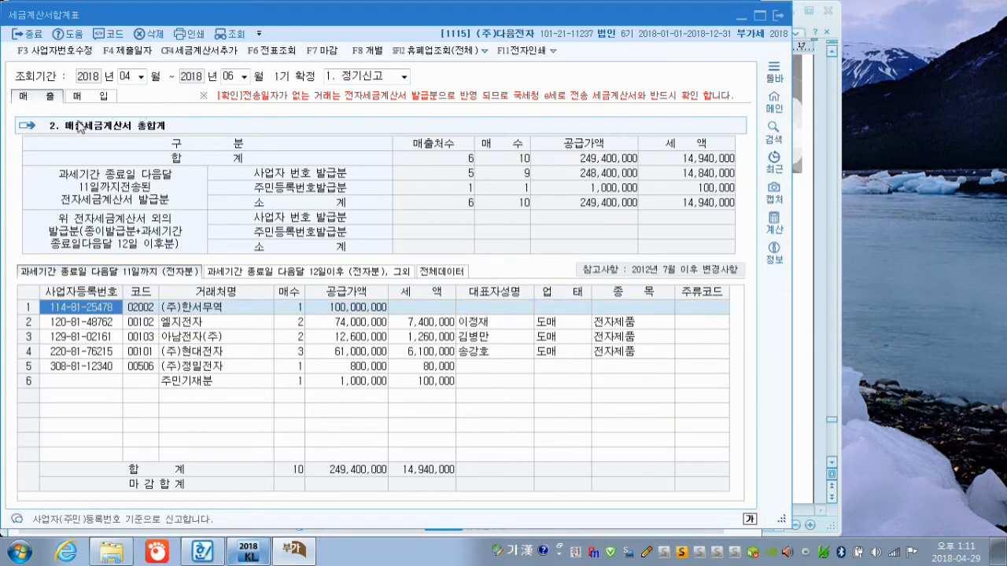
{"action": "left_click", "coordinate": [441, 277]}
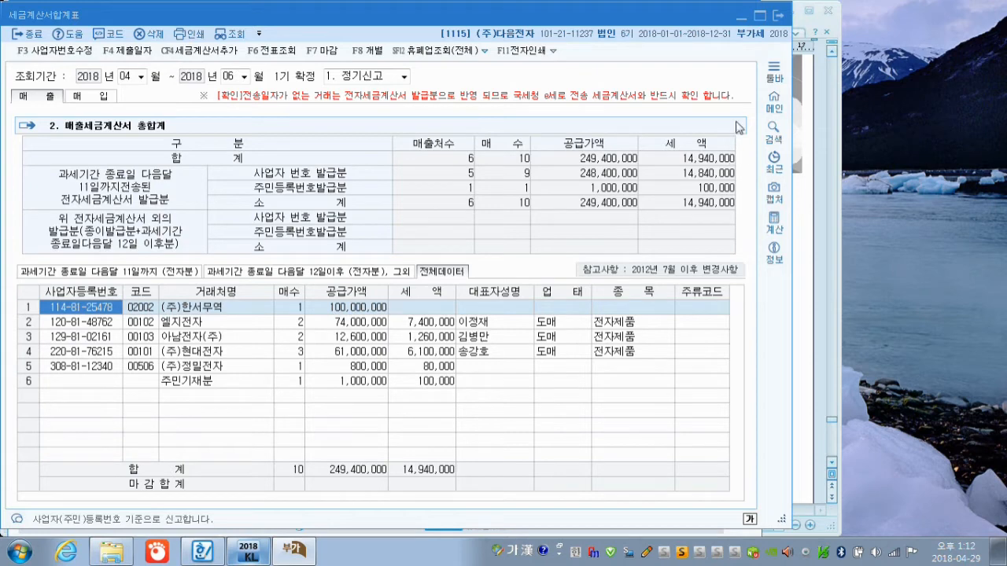
{"action": "left_click", "coordinate": [776, 18]}
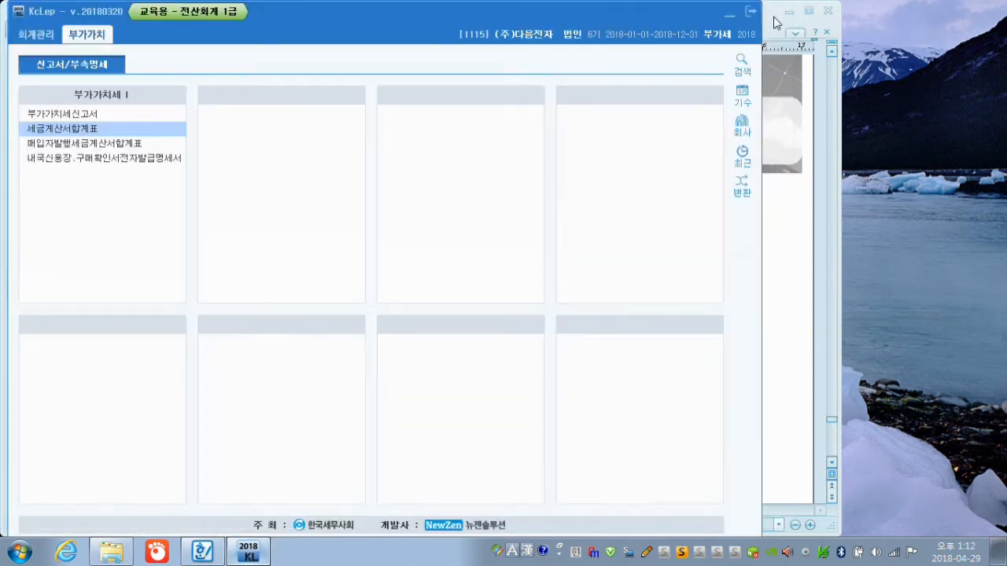
- Open 부가가치세신고서 for April 1 to June 30, 2018 as 정기신고, loading the previously saved data
{"action": "left_click", "coordinate": [88, 115]}
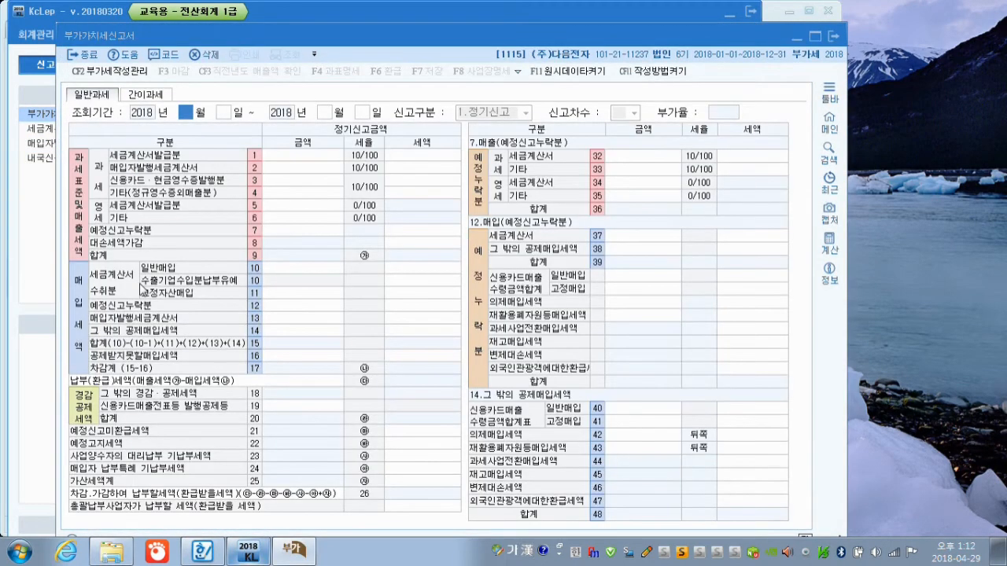
{"action": "type", "text": "4"}
{"action": "key", "text": "Return"}
{"action": "type", "text": "1"}
{"action": "key", "text": "Return"}
{"action": "type", "text": "6"}
{"action": "key", "text": "Return"}
{"action": "key", "text": "Return"}
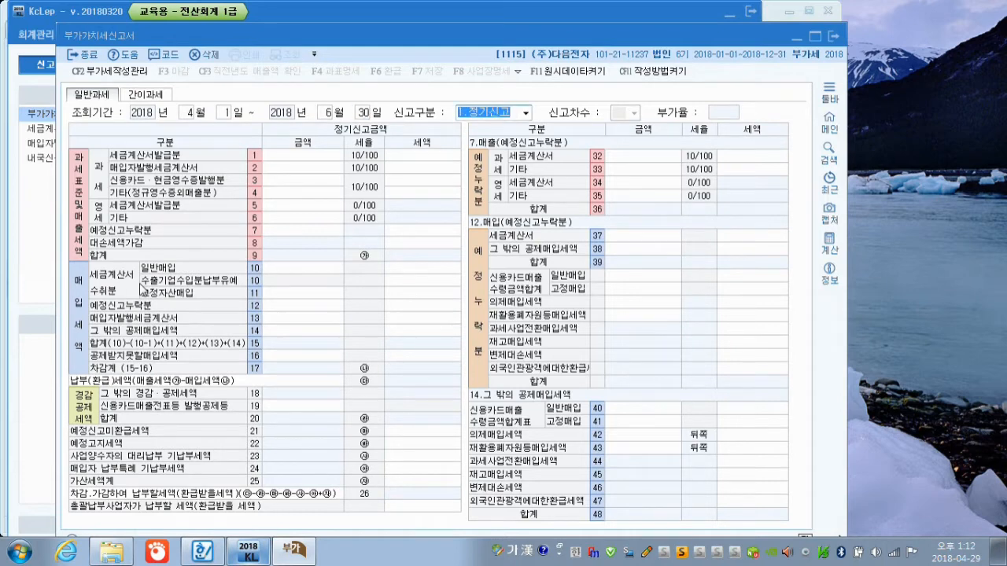
{"action": "key", "text": "Return"}
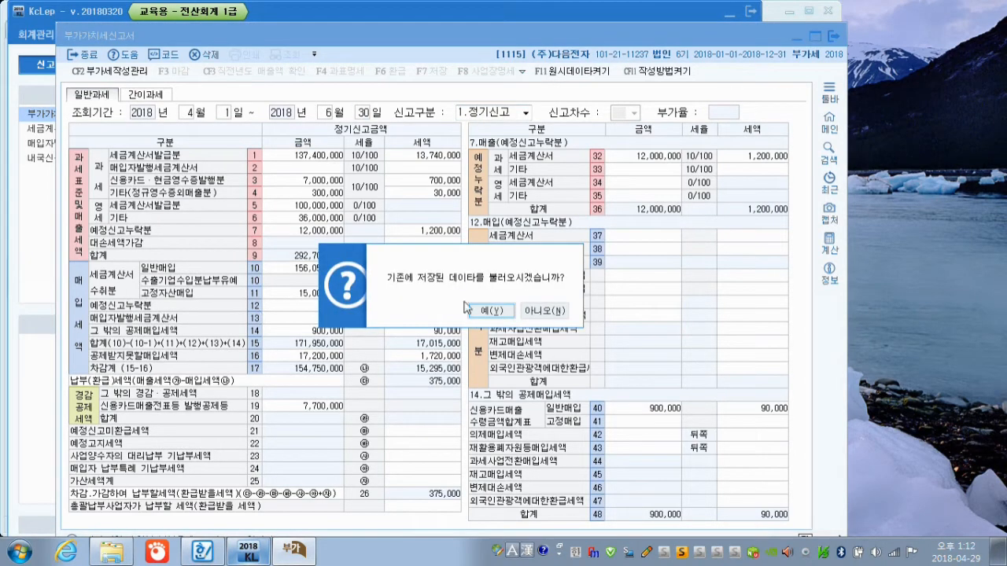
{"action": "left_click", "coordinate": [504, 311]}
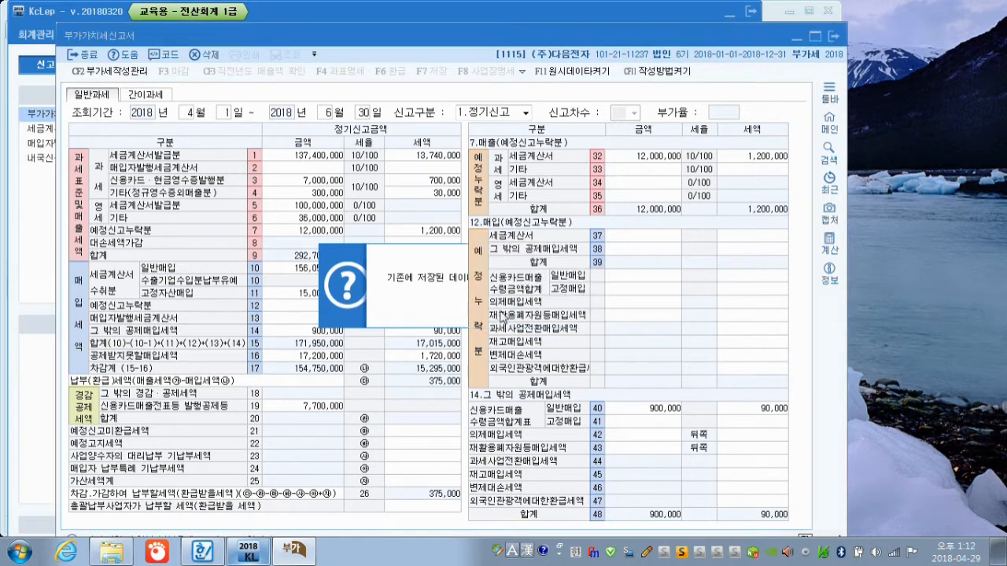
- Mark the sales 예정신고누락분 label and amount in row 7 and the purchase amount area at row 12 with the screen pen, and clear the markings
{"action": "left_click", "coordinate": [305, 230]}
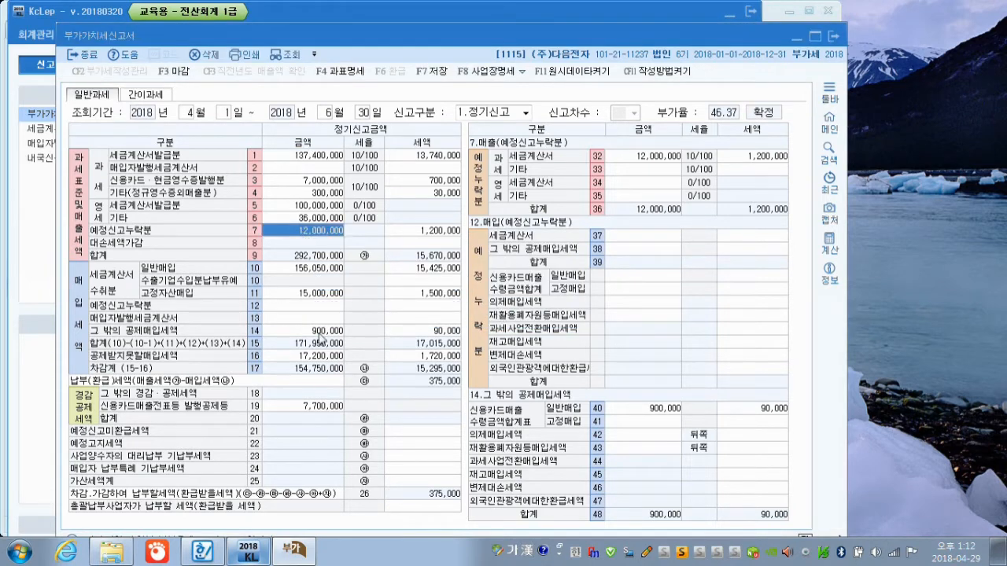
{"action": "key", "text": "ctrl+F12"}
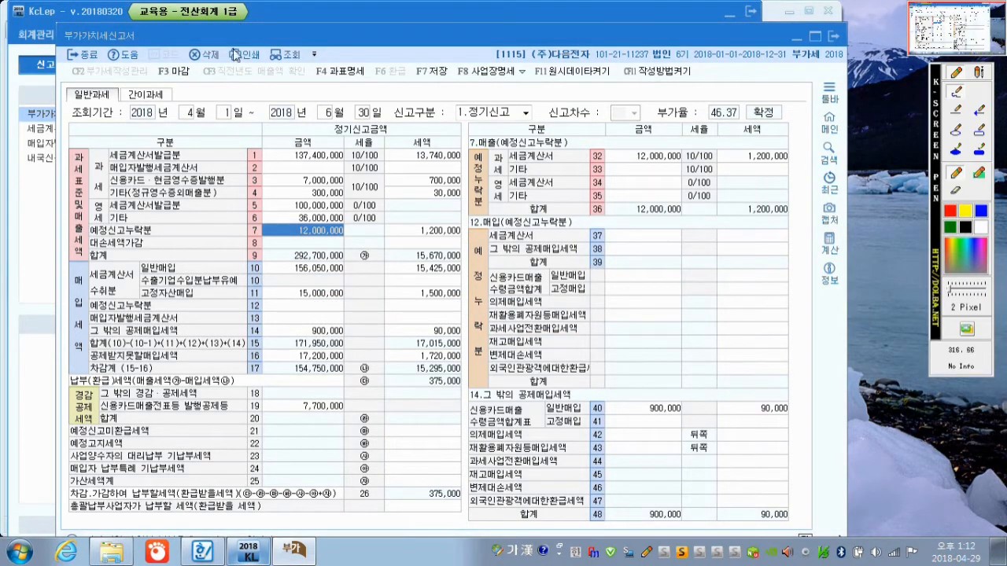
{"action": "mouse_move", "coordinate": [170, 238]}
{"action": "left_mouse_down"}
{"action": "mouse_move", "coordinate": [145, 251]}
{"action": "mouse_move", "coordinate": [98, 247]}
{"action": "mouse_move", "coordinate": [161, 210]}
{"action": "mouse_move", "coordinate": [185, 242]}
{"action": "left_mouse_up"}
{"action": "mouse_move", "coordinate": [333, 238]}
{"action": "left_mouse_down"}
{"action": "mouse_move", "coordinate": [324, 244]}
{"action": "mouse_move", "coordinate": [304, 226]}
{"action": "mouse_move", "coordinate": [358, 232]}
{"action": "mouse_move", "coordinate": [328, 242]}
{"action": "left_mouse_up"}
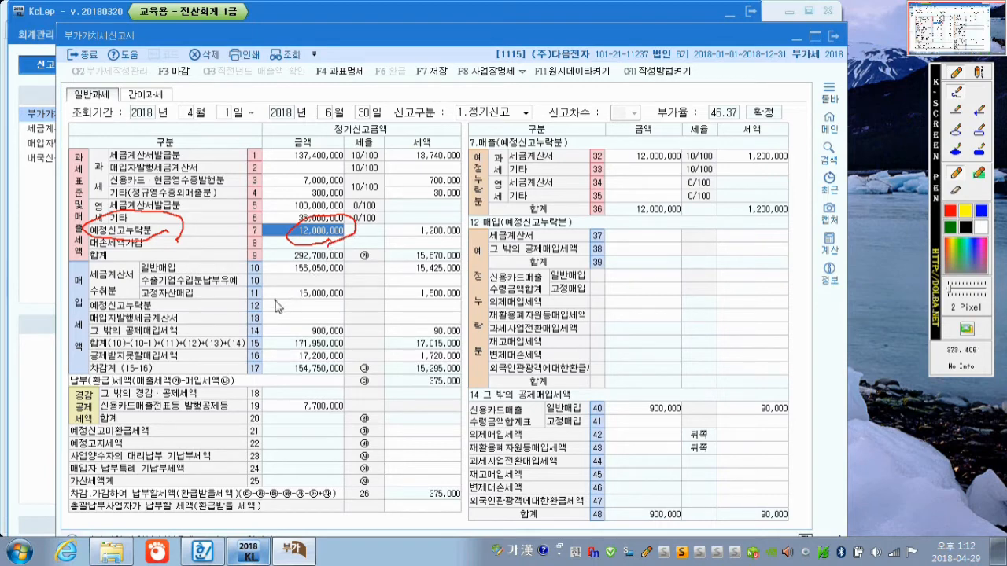
{"action": "left_click_drag", "start_coordinate": [275, 300], "coordinate": [293, 298]}
{"action": "key", "text": "Escape"}
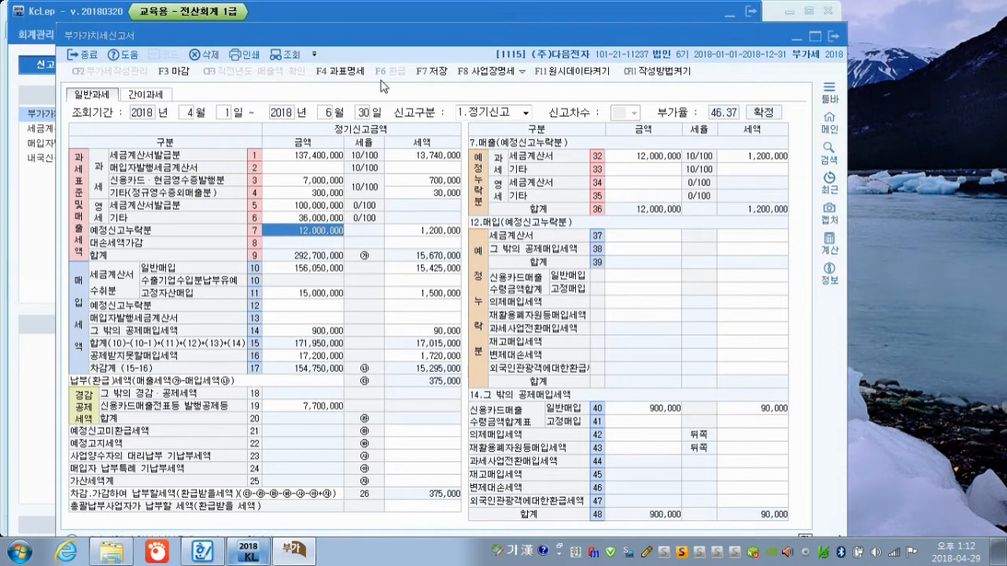
- Circle the 과표명세 command with the screen pen, and clear the marking
{"action": "key", "text": "F12"}
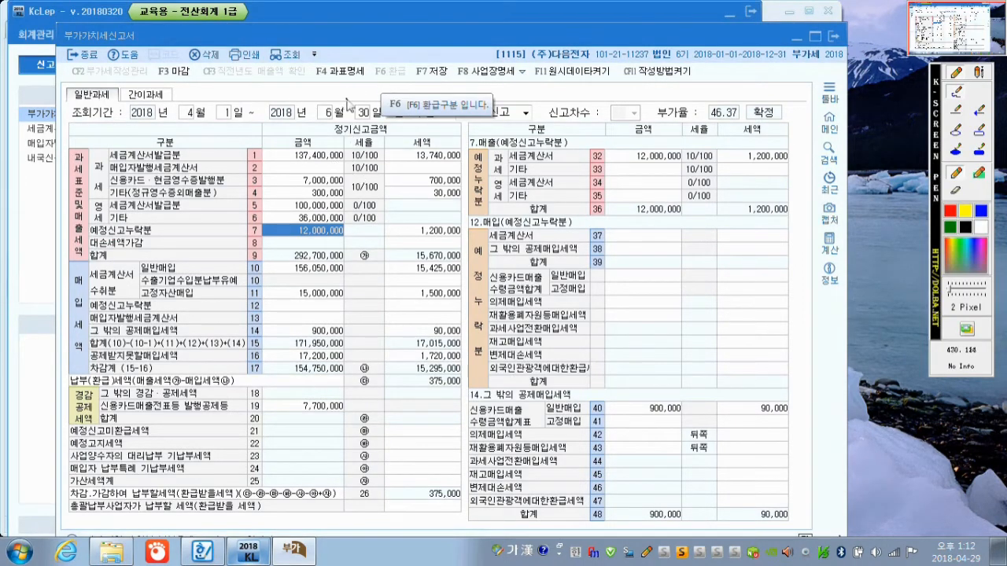
{"action": "mouse_move", "coordinate": [347, 101]}
{"action": "left_mouse_down"}
{"action": "mouse_move", "coordinate": [331, 54]}
{"action": "mouse_move", "coordinate": [328, 94]}
{"action": "left_mouse_up"}
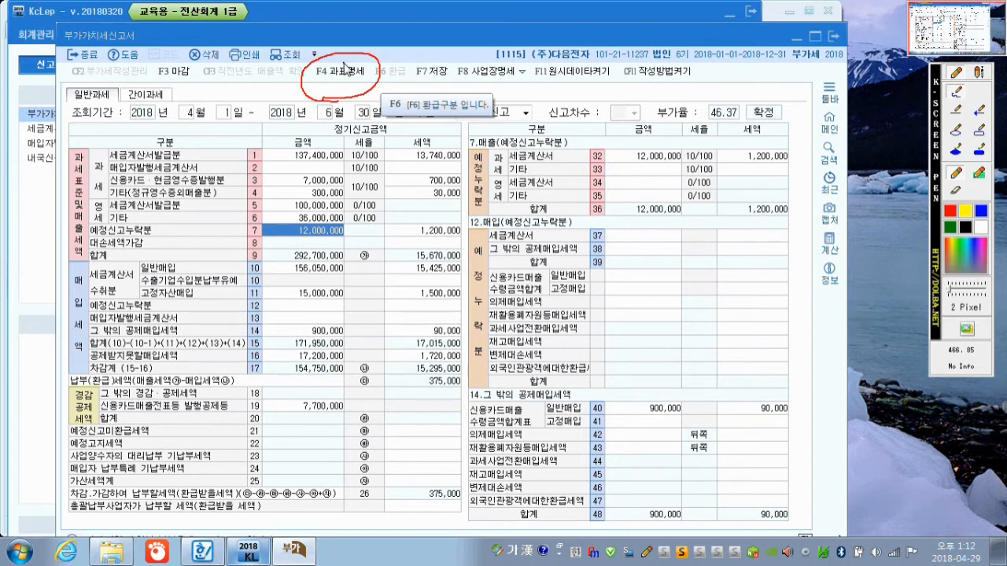
{"action": "key", "text": "F12"}
- Open 과세표준명세 and circle the 수입금액제외 label and amount in row 30 with the screen pen
{"action": "left_click", "coordinate": [350, 73]}
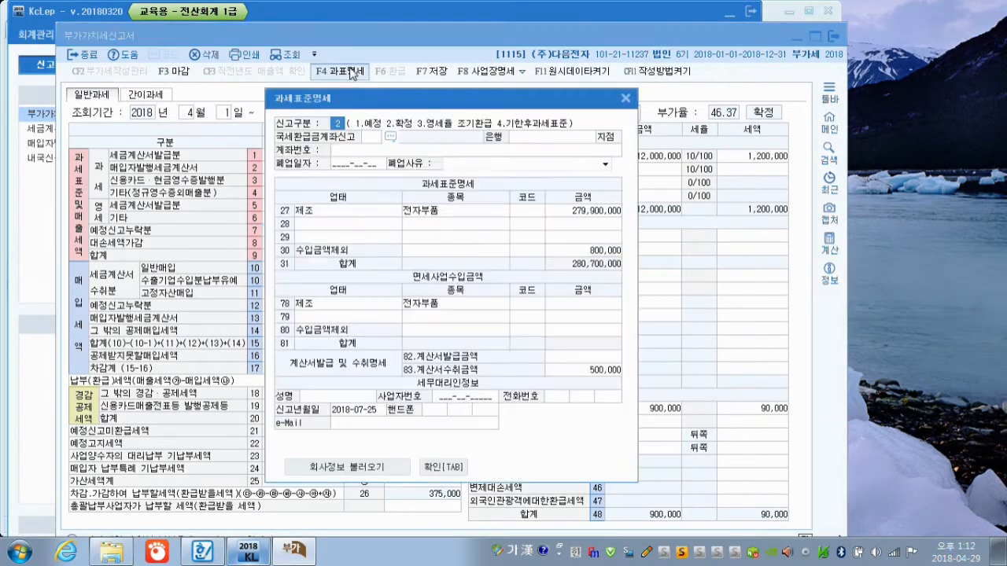
{"action": "left_click", "coordinate": [566, 250]}
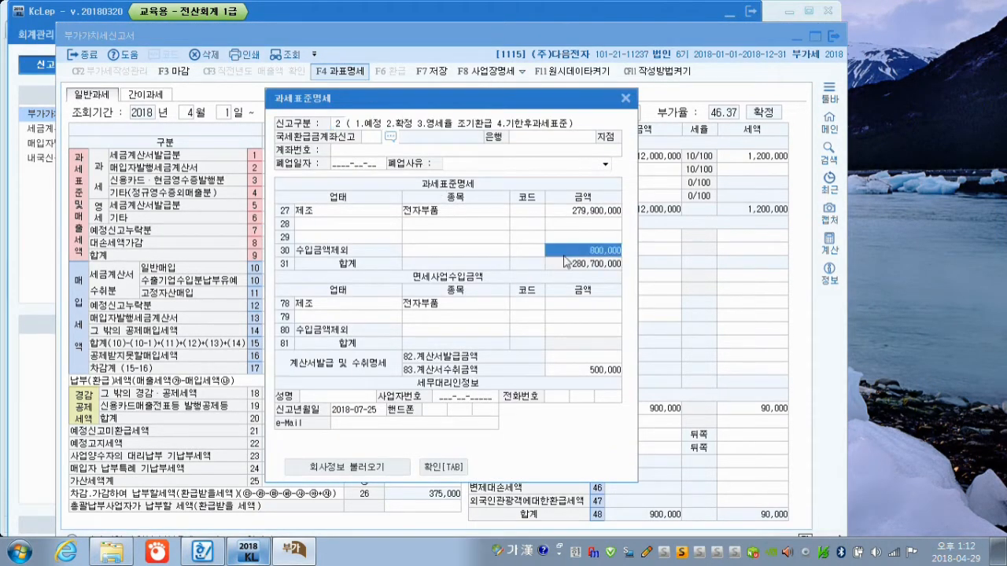
{"action": "key", "text": "F12"}
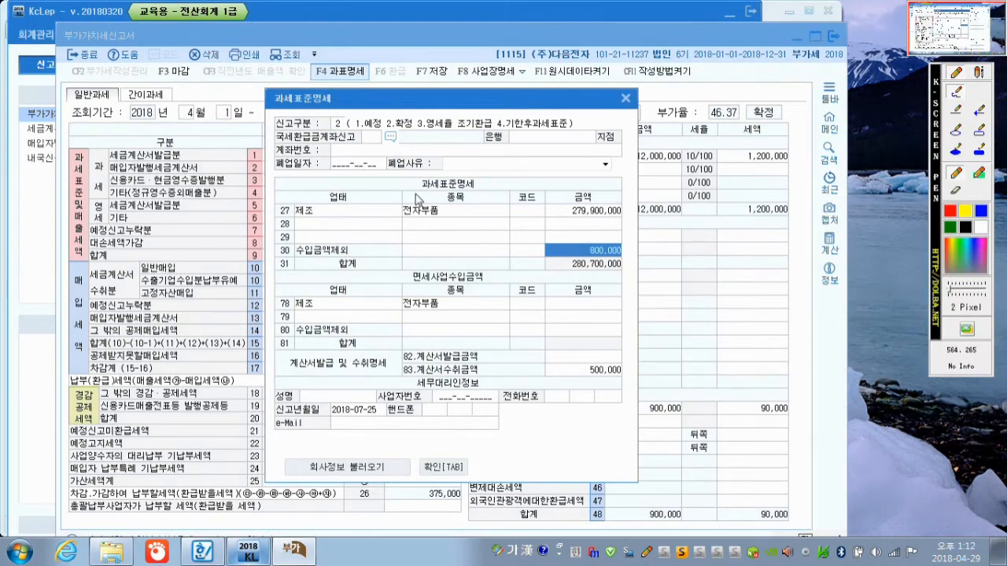
{"action": "mouse_move", "coordinate": [351, 254]}
{"action": "left_mouse_down"}
{"action": "mouse_move", "coordinate": [308, 268]}
{"action": "mouse_move", "coordinate": [351, 250]}
{"action": "left_mouse_up"}
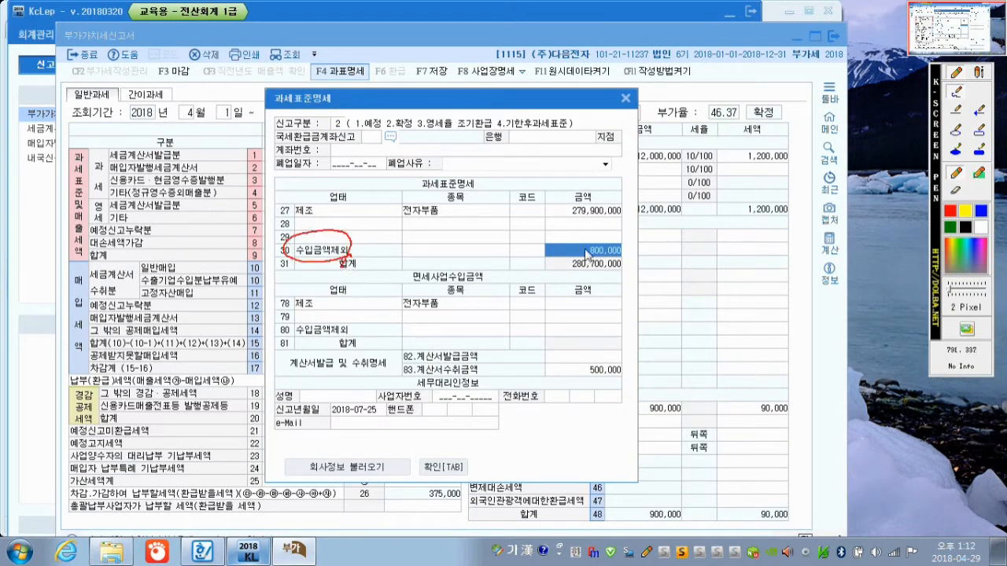
{"action": "mouse_move", "coordinate": [610, 264]}
{"action": "left_mouse_down"}
{"action": "mouse_move", "coordinate": [587, 269]}
{"action": "mouse_move", "coordinate": [629, 248]}
{"action": "left_mouse_up"}
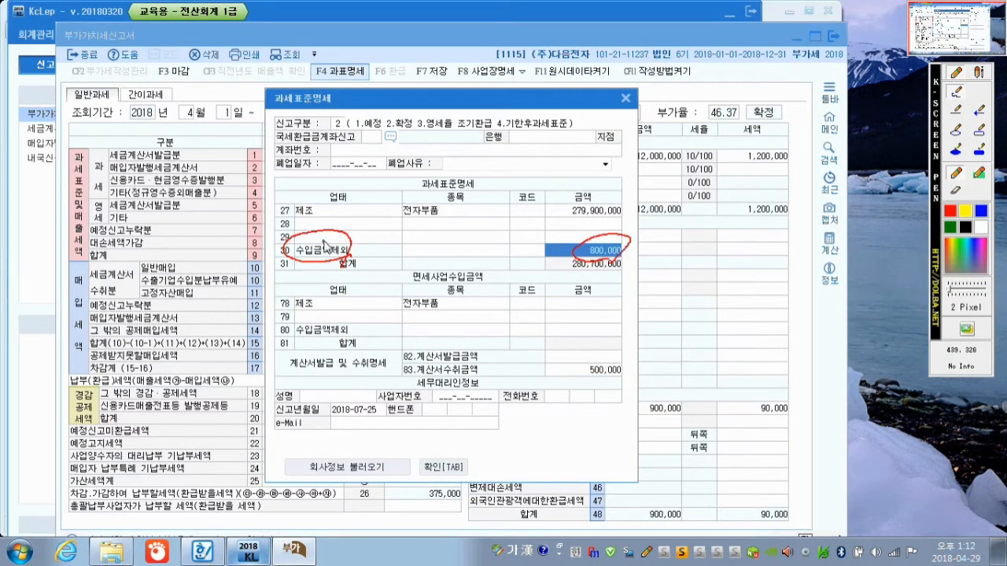
- Handwrite notes on main-business sales, fixed asset disposal and deemed supply beside 수입금액제외, clear them, and close 과세표준명세 and 부가가치세신고서
{"action": "mouse_move", "coordinate": [325, 254]}
{"action": "left_mouse_down"}
{"action": "mouse_move", "coordinate": [363, 217]}
{"action": "mouse_move", "coordinate": [361, 231]}
{"action": "mouse_move", "coordinate": [387, 224]}
{"action": "mouse_move", "coordinate": [409, 235]}
{"action": "mouse_move", "coordinate": [492, 209]}
{"action": "mouse_move", "coordinate": [490, 220]}
{"action": "mouse_move", "coordinate": [505, 222]}
{"action": "mouse_move", "coordinate": [513, 206]}
{"action": "mouse_move", "coordinate": [504, 223]}
{"action": "left_mouse_up"}
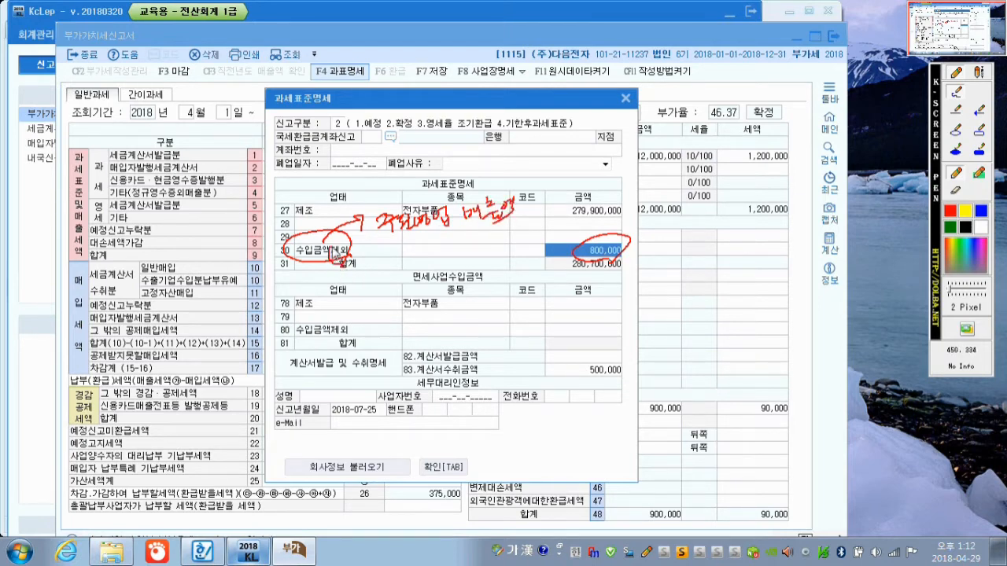
{"action": "mouse_move", "coordinate": [337, 253]}
{"action": "left_mouse_down"}
{"action": "mouse_move", "coordinate": [359, 264]}
{"action": "mouse_move", "coordinate": [407, 249]}
{"action": "mouse_move", "coordinate": [415, 266]}
{"action": "mouse_move", "coordinate": [454, 246]}
{"action": "mouse_move", "coordinate": [505, 250]}
{"action": "mouse_move", "coordinate": [486, 275]}
{"action": "mouse_move", "coordinate": [521, 260]}
{"action": "mouse_move", "coordinate": [536, 283]}
{"action": "mouse_move", "coordinate": [552, 263]}
{"action": "mouse_move", "coordinate": [527, 241]}
{"action": "mouse_move", "coordinate": [540, 260]}
{"action": "mouse_move", "coordinate": [543, 236]}
{"action": "mouse_move", "coordinate": [582, 227]}
{"action": "mouse_move", "coordinate": [584, 249]}
{"action": "mouse_move", "coordinate": [570, 241]}
{"action": "left_mouse_up"}
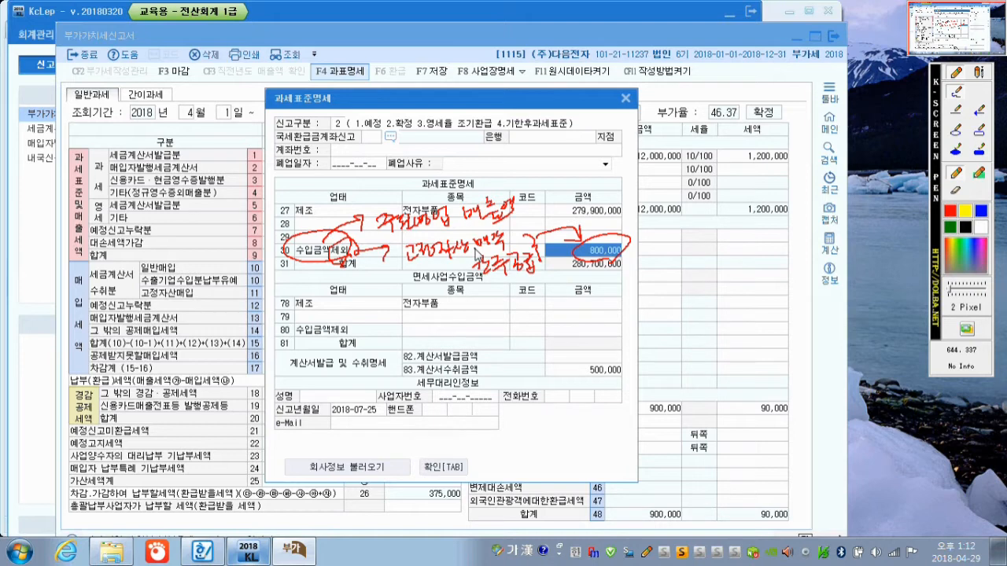
{"action": "key", "text": "Escape"}
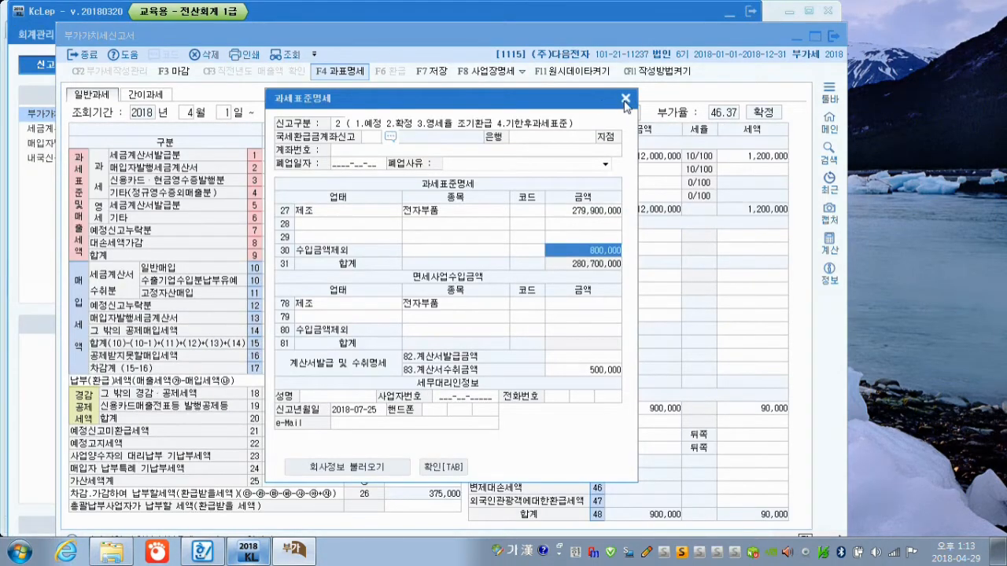
{"action": "left_click", "coordinate": [625, 99]}
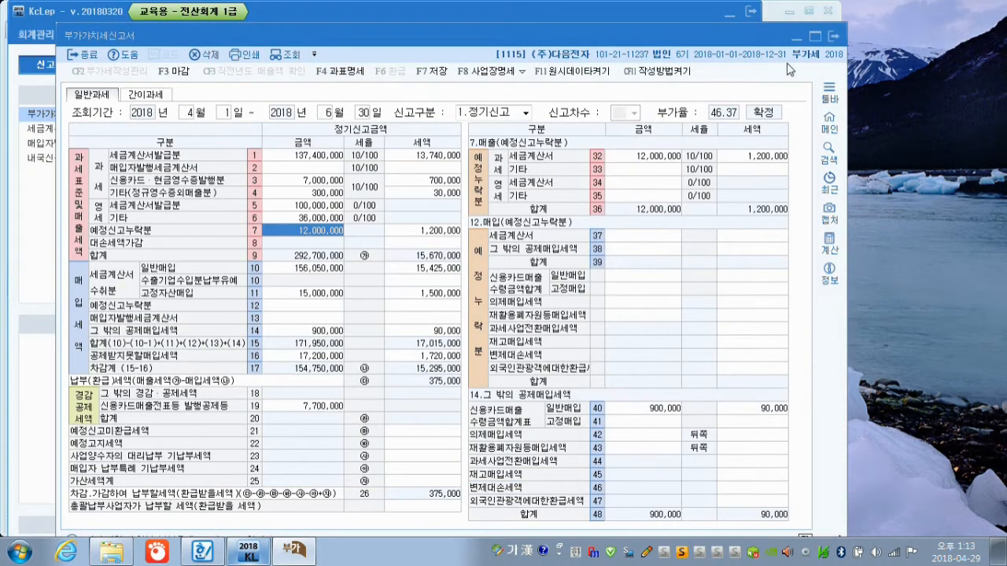
{"action": "left_click", "coordinate": [831, 36]}
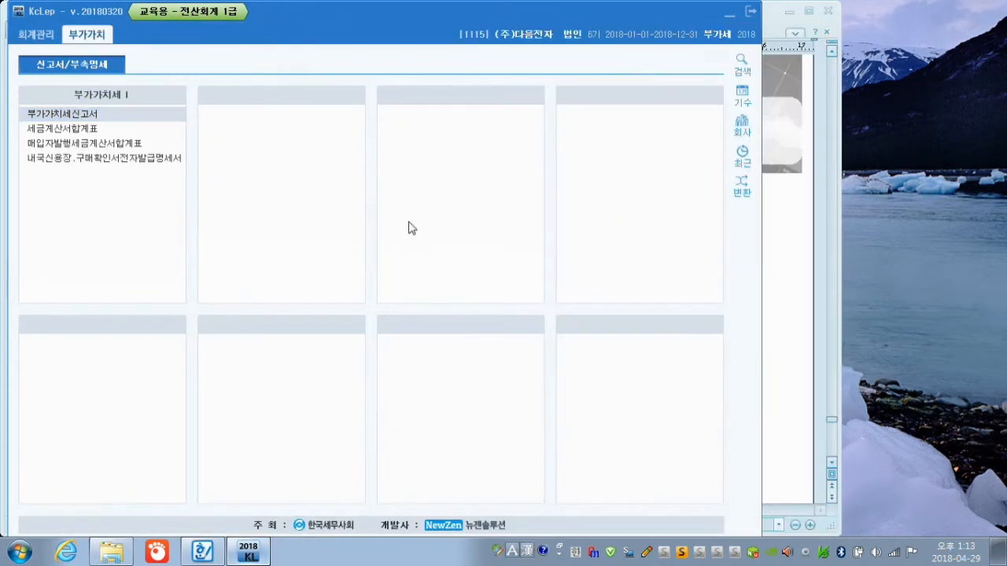
- Switch to the Hangul textbook document and go past 실습예제 11 to the 비유동자산의 등록 section
{"action": "left_click", "coordinate": [201, 554]}
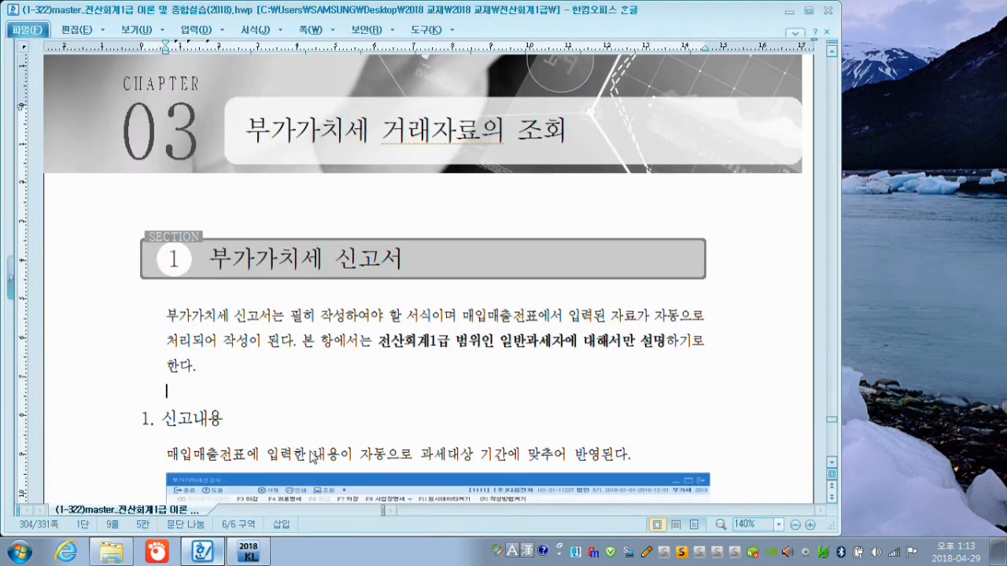
{"action": "scroll", "coordinate": [400, 379], "scroll_direction": "down", "scroll_amount": 10}
{"action": "scroll", "coordinate": [440, 376], "scroll_direction": "down", "scroll_amount": 15}
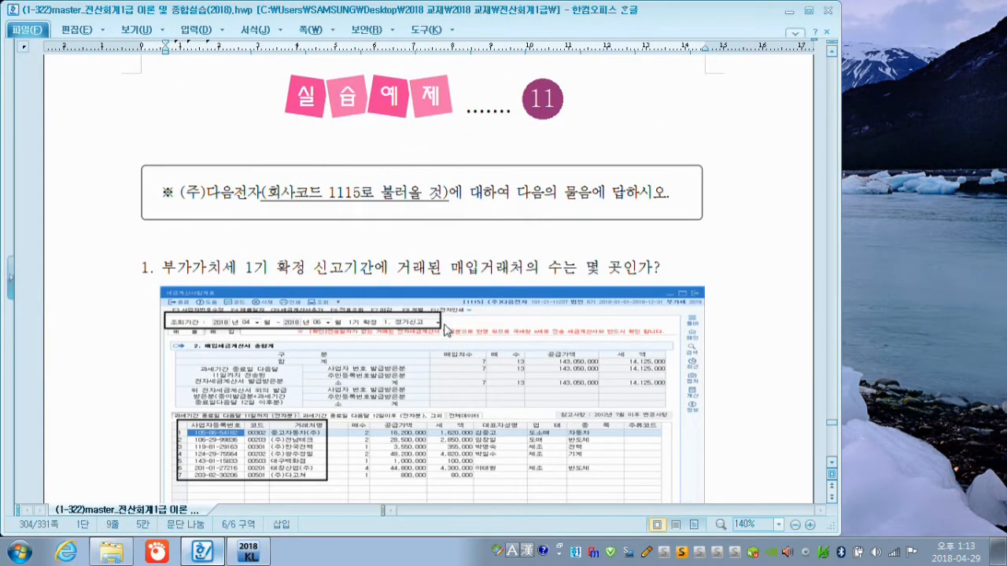
{"action": "scroll", "coordinate": [444, 330], "scroll_direction": "down", "scroll_amount": 20}
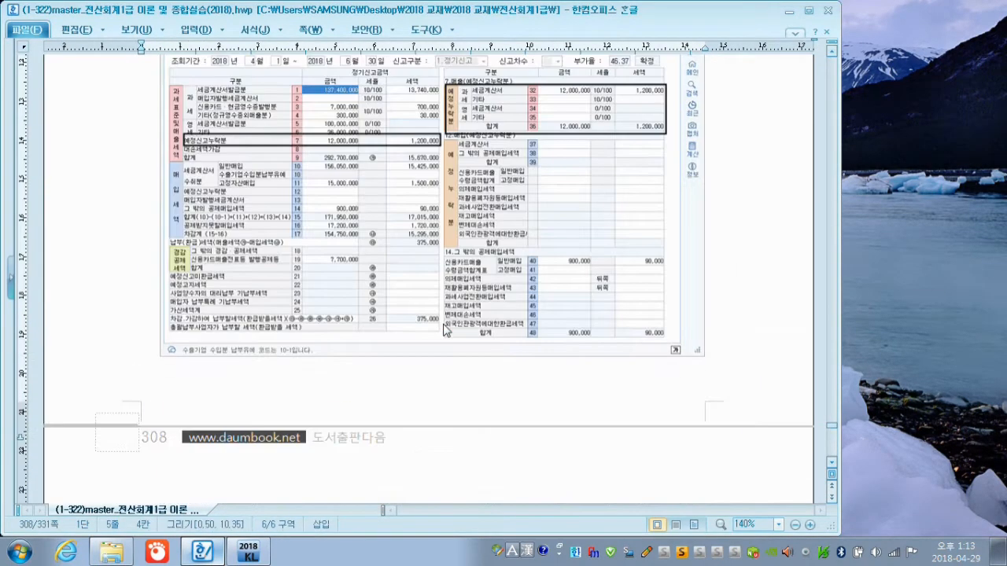
{"action": "scroll", "coordinate": [444, 330], "scroll_direction": "down", "scroll_amount": 10}
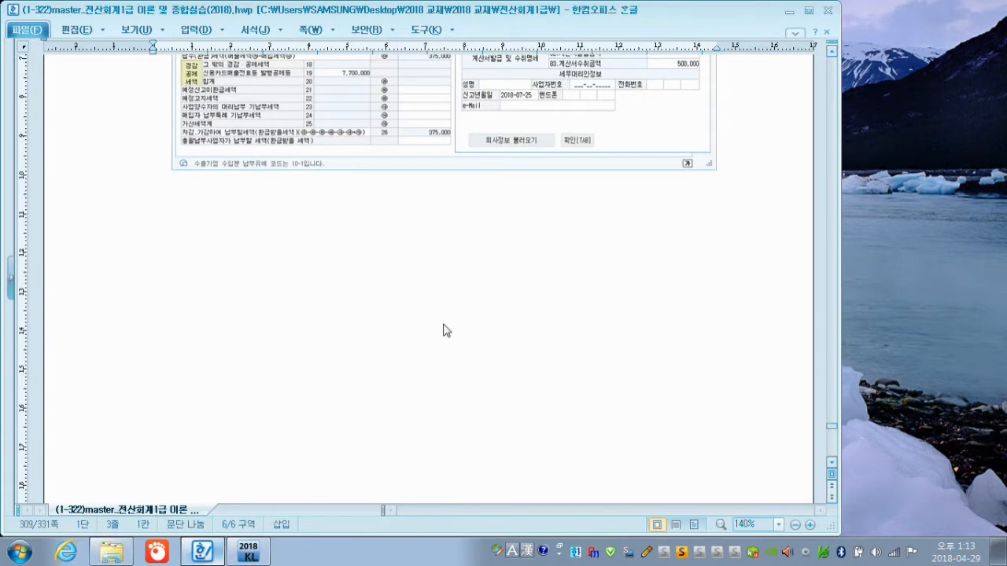
{"action": "scroll", "coordinate": [443, 330], "scroll_direction": "down", "scroll_amount": 5}
{"action": "scroll", "coordinate": [443, 330], "scroll_direction": "down", "scroll_amount": 5}
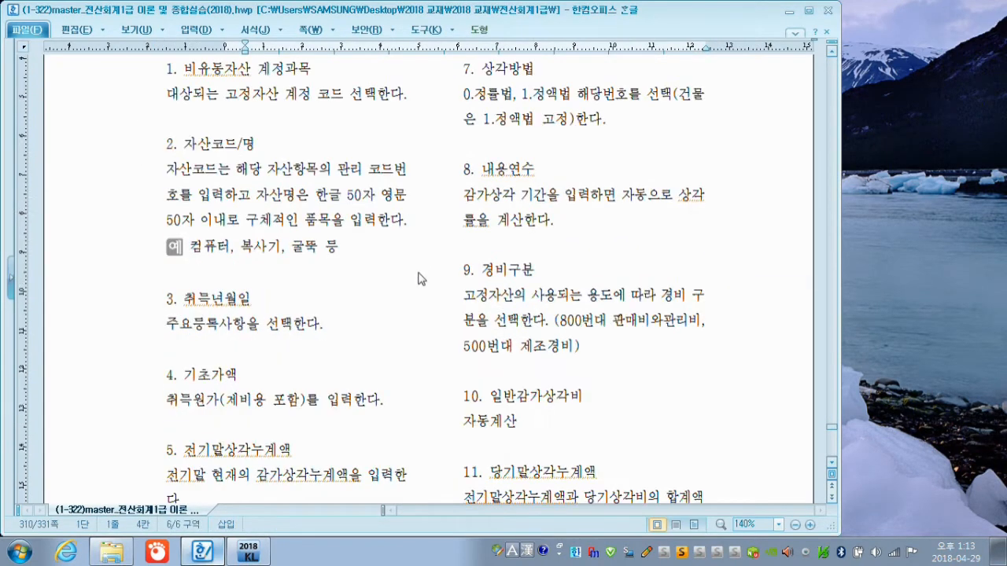
{"action": "scroll", "coordinate": [419, 278], "scroll_direction": "up", "scroll_amount": 3}
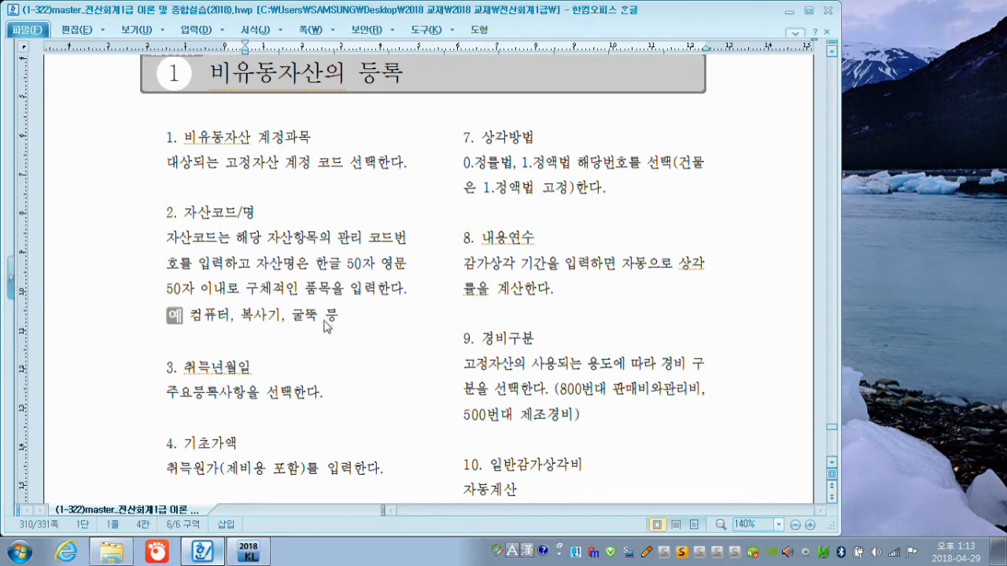
- Return to KcLep's 회계관리 functions, circle the 고정자산및감가상각 group with the screen pen, and clear the marking
{"action": "left_click", "coordinate": [249, 552]}
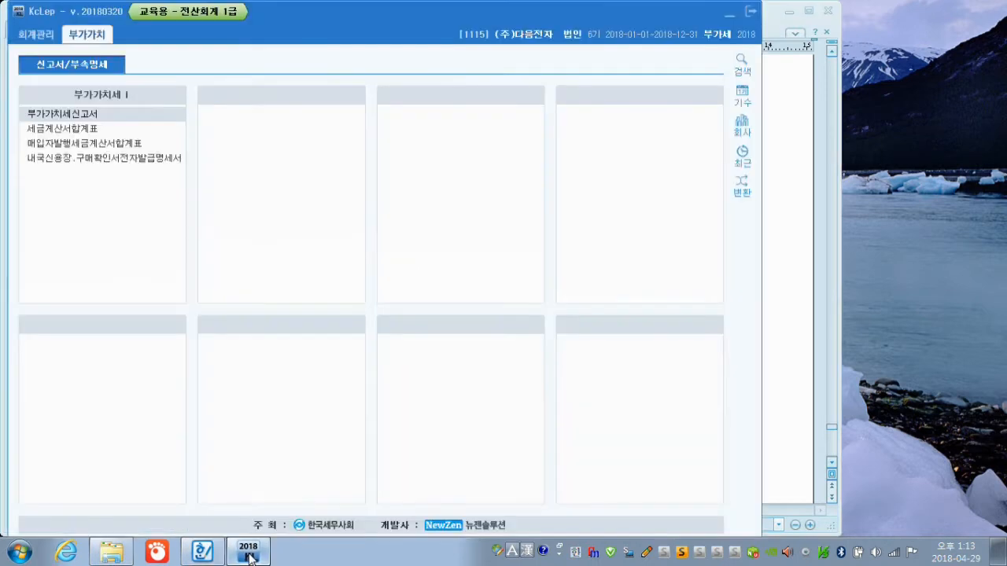
{"action": "left_click", "coordinate": [37, 34]}
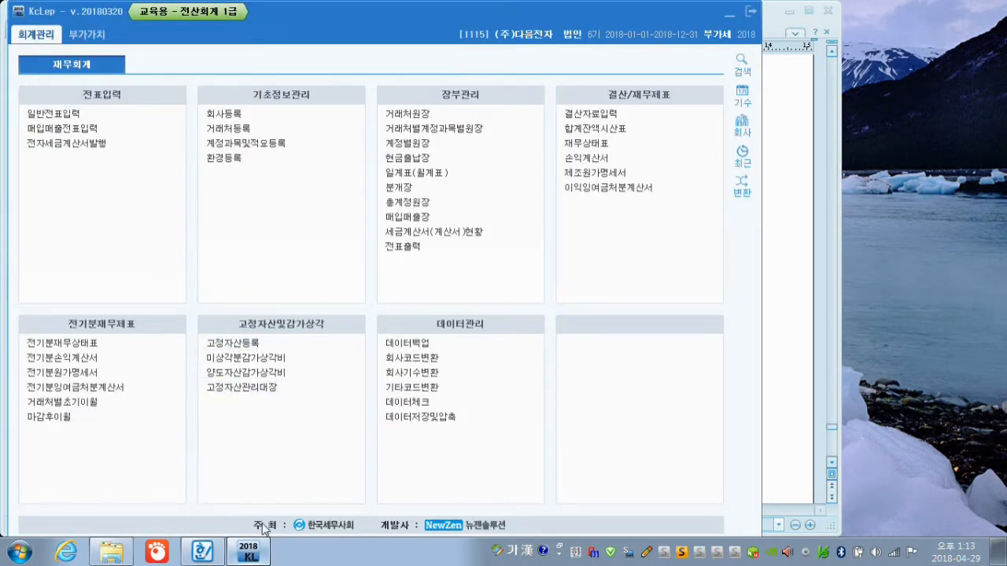
{"action": "key", "text": "F12"}
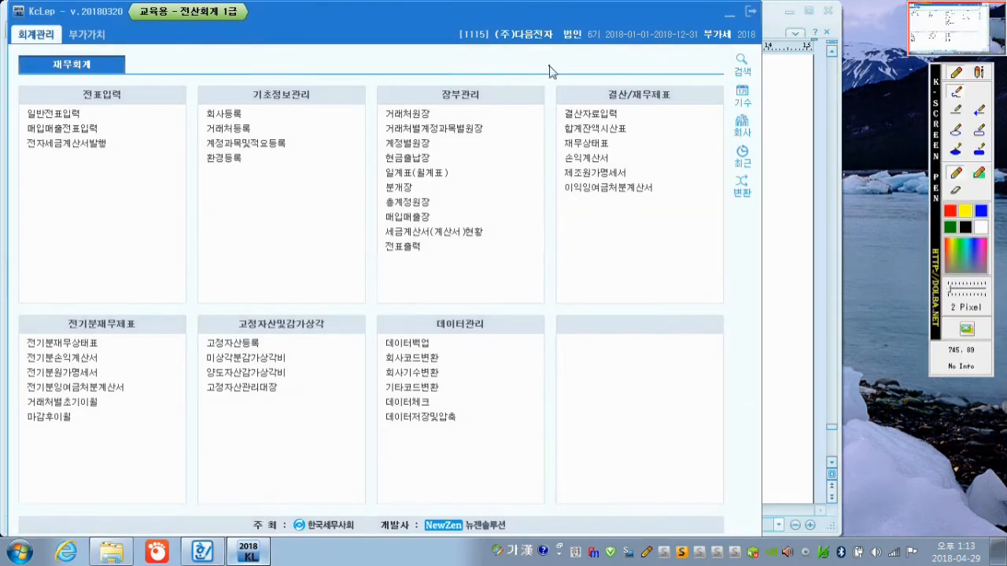
{"action": "mouse_move", "coordinate": [292, 401]}
{"action": "left_mouse_down"}
{"action": "mouse_move", "coordinate": [243, 421]}
{"action": "mouse_move", "coordinate": [306, 287]}
{"action": "mouse_move", "coordinate": [273, 411]}
{"action": "left_mouse_up"}
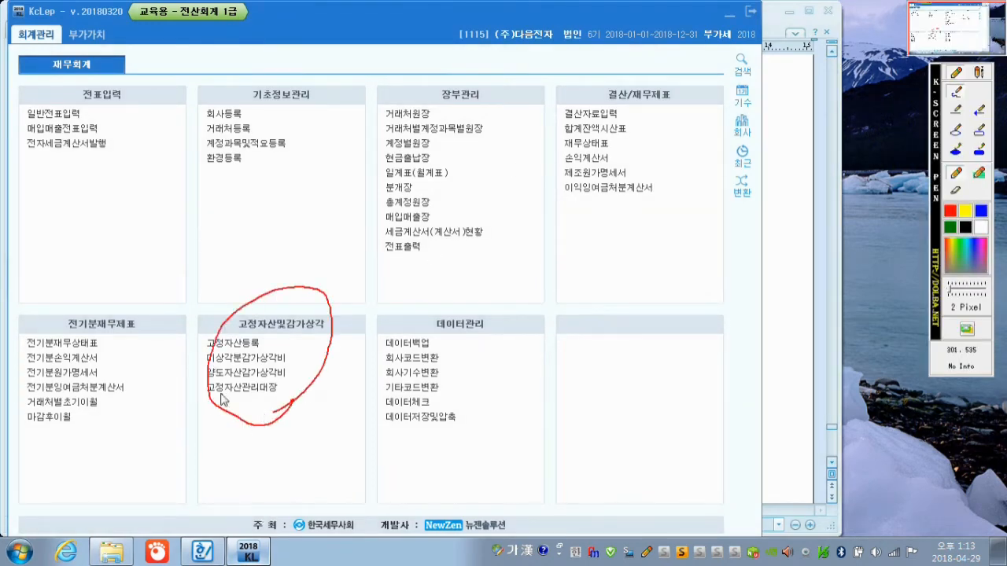
{"action": "left_click_drag", "start_coordinate": [206, 346], "coordinate": [237, 294]}
{"action": "key", "text": "F12"}
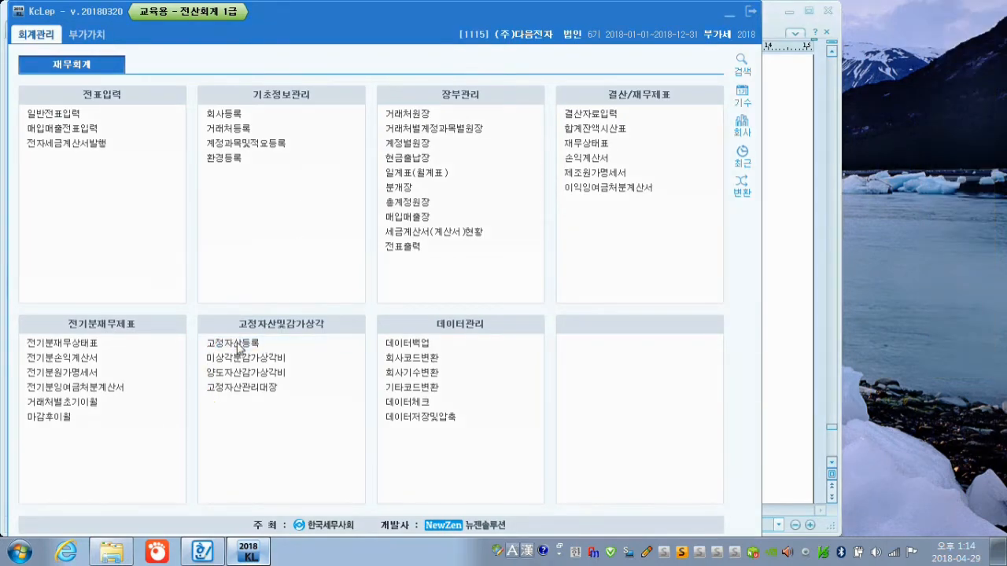
- Open 고정자산등록 and choose 0206 기계장치 as the asset account
{"action": "left_click", "coordinate": [239, 344]}
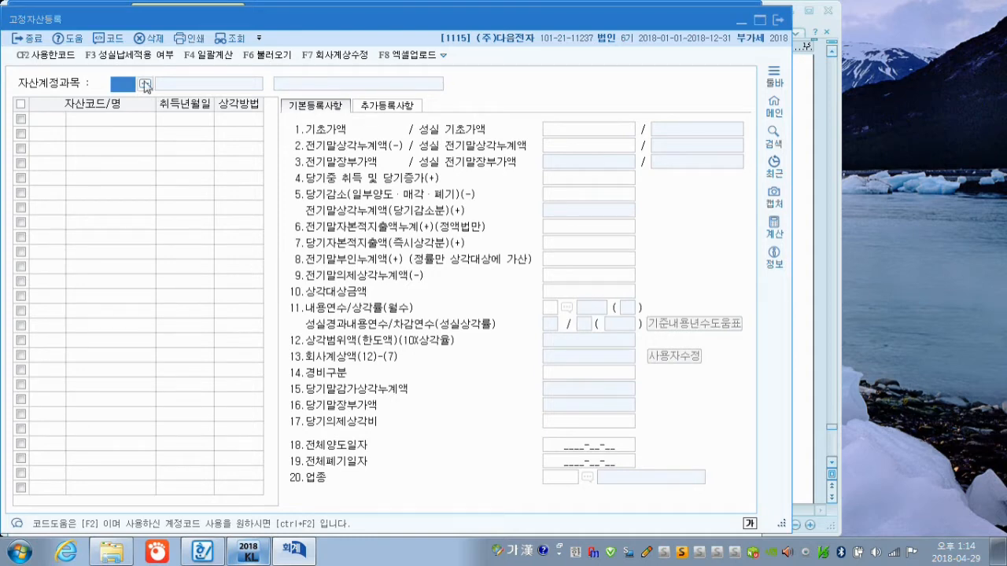
{"action": "left_click", "coordinate": [145, 84]}
{"action": "left_click", "coordinate": [306, 272]}
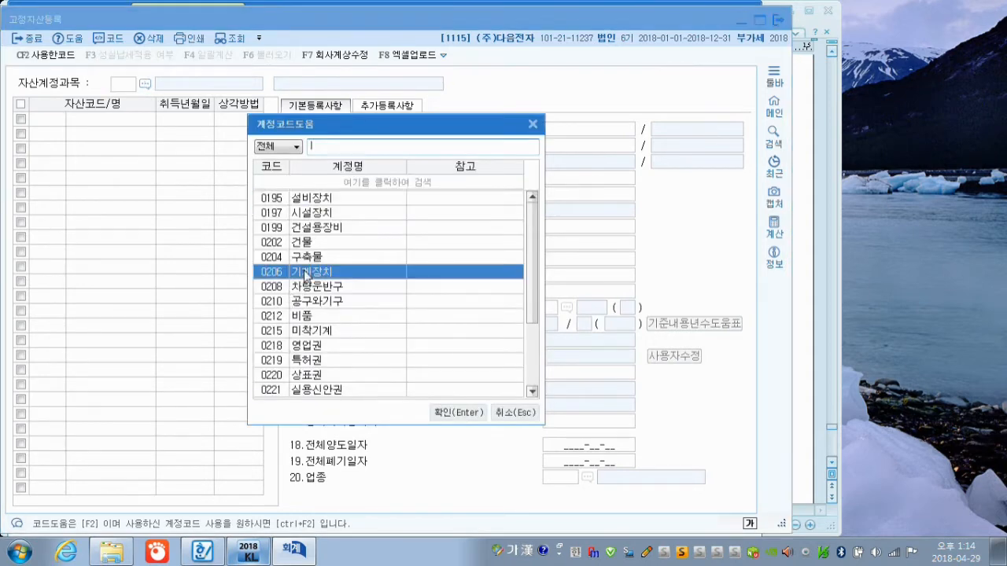
{"action": "left_click", "coordinate": [464, 416]}
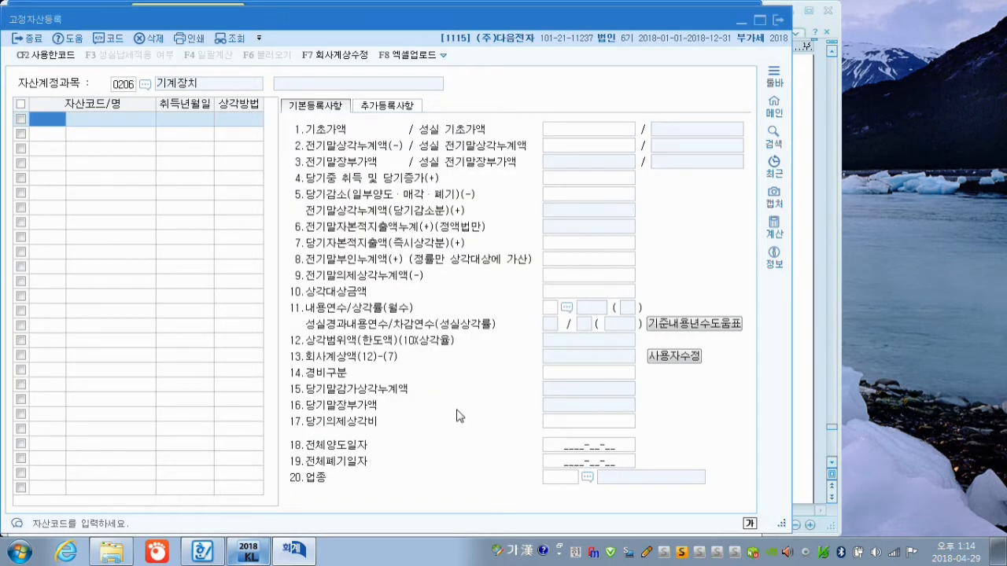
- Add asset code 1 named 운반기 with the acquisition date 2014-07-15, keeping the 정률법 depreciation method
{"action": "type", "text": "1"}
{"action": "key", "text": "Return"}
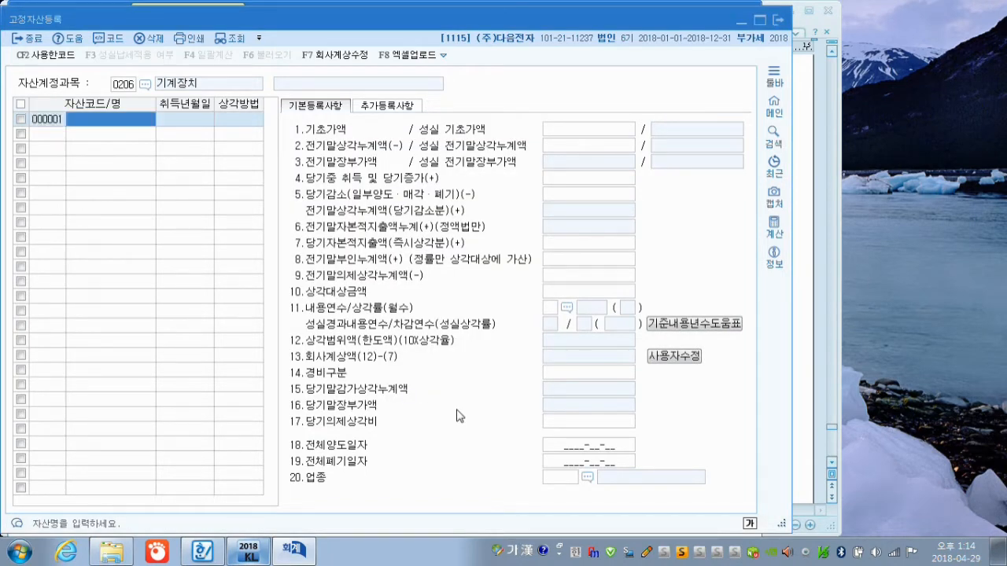
{"action": "type", "text": "ㅇㄴㅂㅏ"}
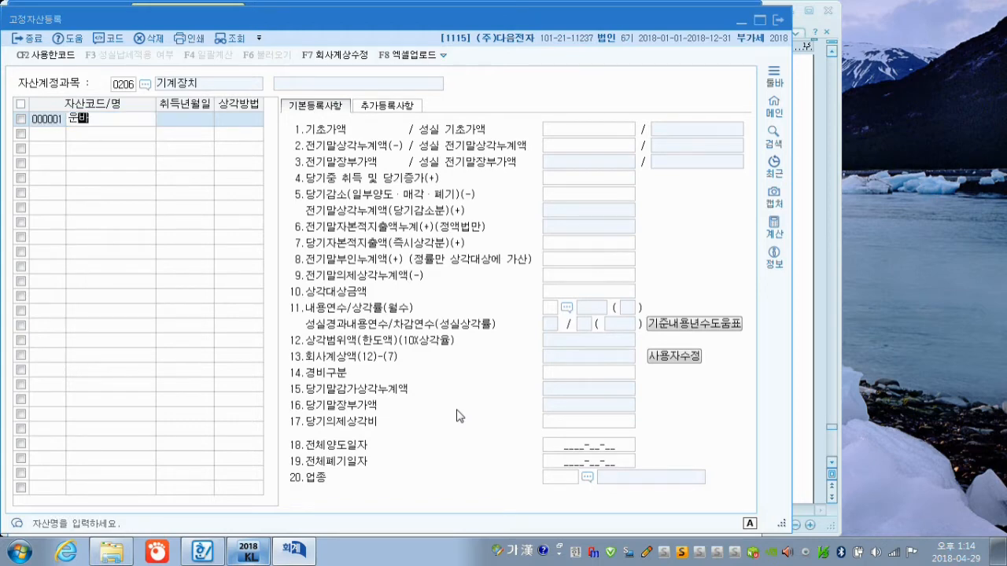
{"action": "type", "text": "ㄴㄱㅣ"}
{"action": "key", "text": "Return"}
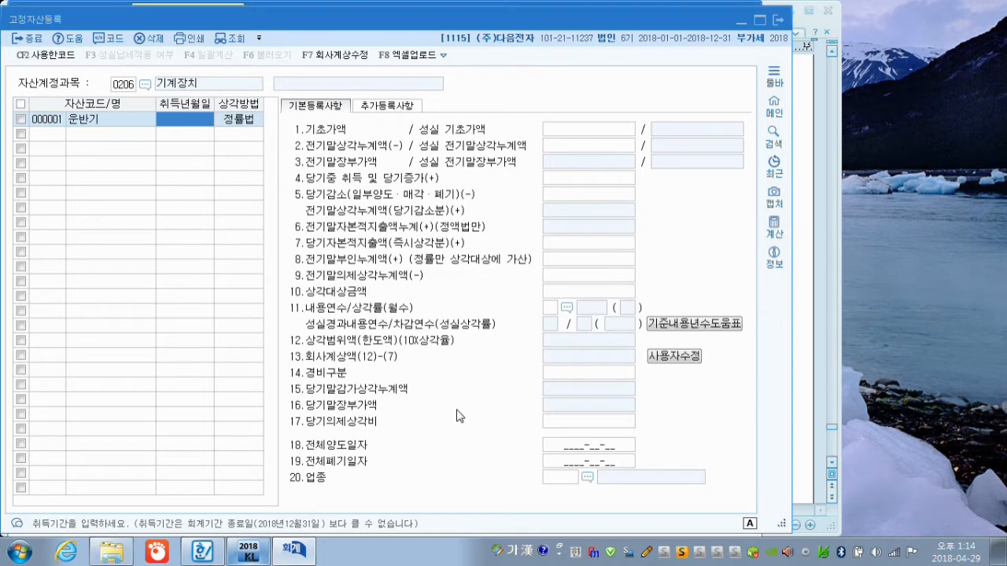
{"action": "type", "text": "2014-07-1"}
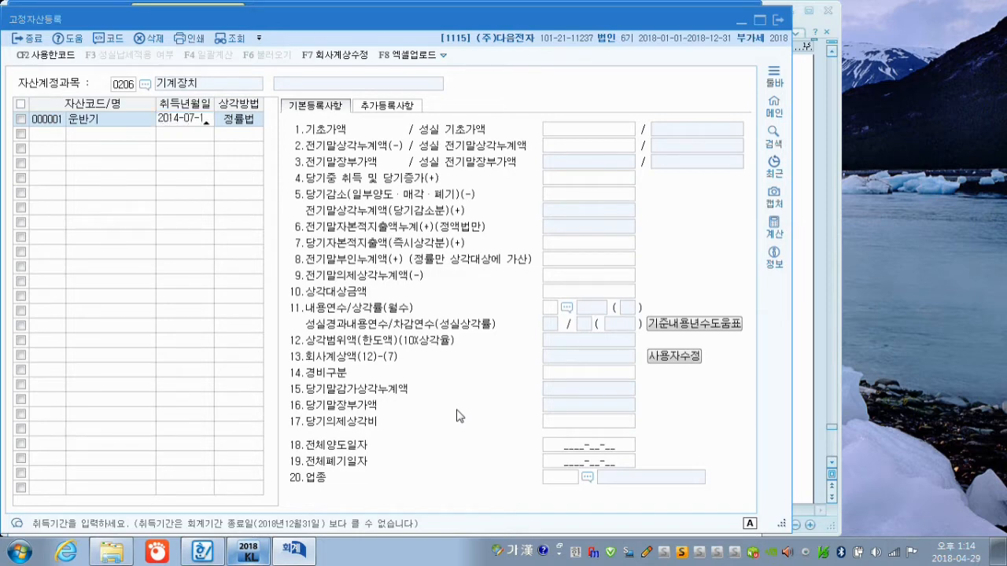
{"action": "type", "text": "5"}
{"action": "key", "text": "Return"}
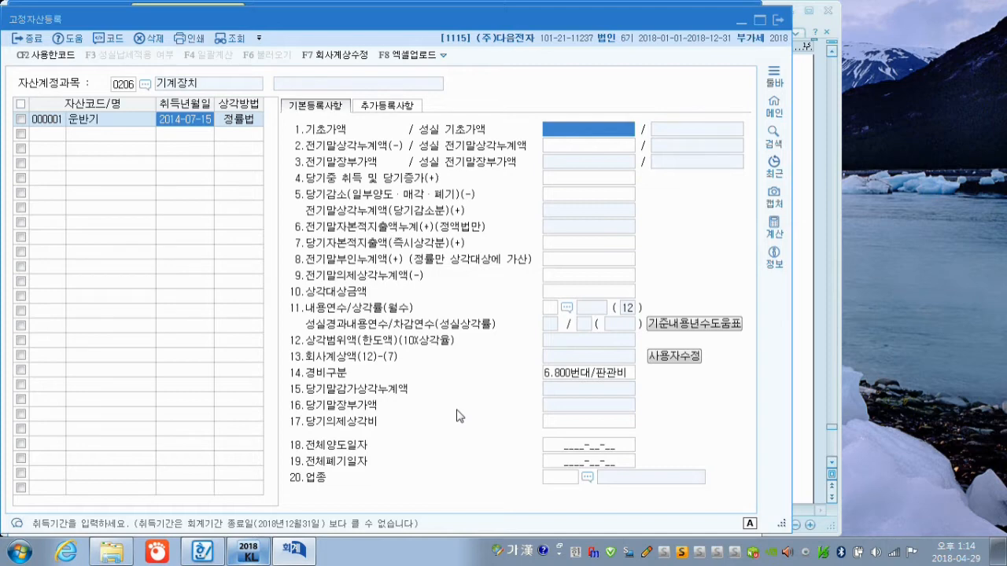
- Circle the 정률법 depreciation method and handwrite above 기초가액 that prior-year assets take their 취득가액 there
{"action": "key", "text": "ctrl+F12"}
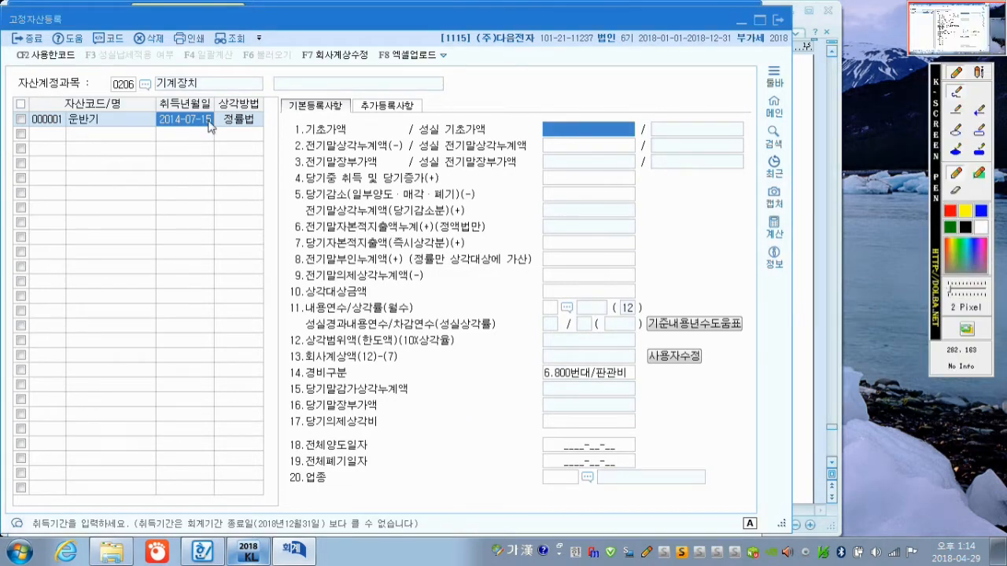
{"action": "mouse_move", "coordinate": [262, 132]}
{"action": "left_mouse_down"}
{"action": "mouse_move", "coordinate": [224, 139]}
{"action": "mouse_move", "coordinate": [250, 109]}
{"action": "mouse_move", "coordinate": [262, 138]}
{"action": "left_mouse_up"}
{"action": "mouse_move", "coordinate": [249, 88]}
{"action": "left_mouse_down"}
{"action": "mouse_move", "coordinate": [254, 100]}
{"action": "mouse_move", "coordinate": [273, 75]}
{"action": "left_mouse_up"}
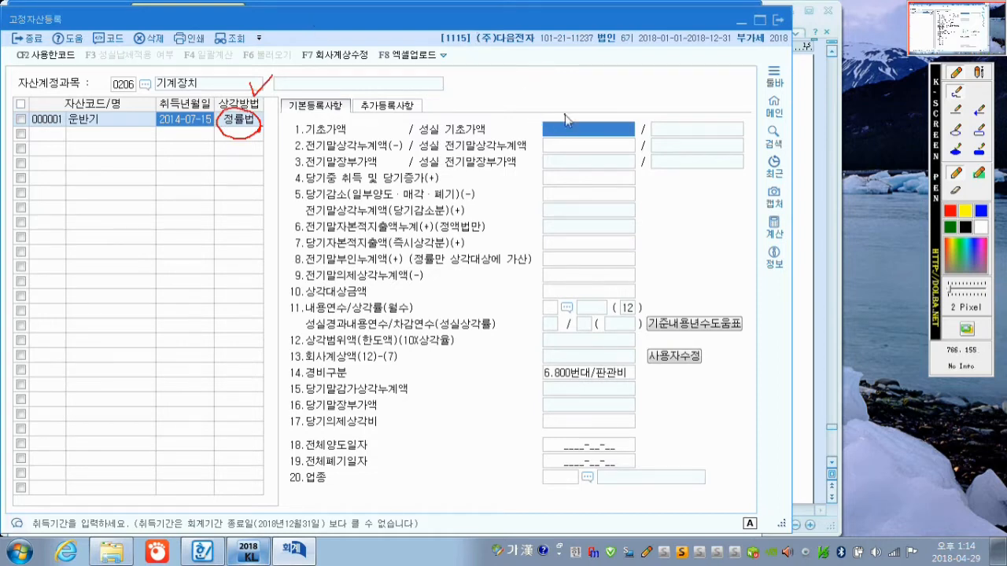
{"action": "mouse_move", "coordinate": [563, 101]}
{"action": "left_mouse_down"}
{"action": "mouse_move", "coordinate": [560, 124]}
{"action": "mouse_move", "coordinate": [567, 118]}
{"action": "left_mouse_up"}
{"action": "mouse_move", "coordinate": [541, 82]}
{"action": "left_mouse_down"}
{"action": "mouse_move", "coordinate": [564, 98]}
{"action": "mouse_move", "coordinate": [631, 78]}
{"action": "mouse_move", "coordinate": [645, 97]}
{"action": "mouse_move", "coordinate": [681, 82]}
{"action": "mouse_move", "coordinate": [685, 94]}
{"action": "mouse_move", "coordinate": [707, 93]}
{"action": "mouse_move", "coordinate": [733, 68]}
{"action": "mouse_move", "coordinate": [733, 86]}
{"action": "left_mouse_up"}
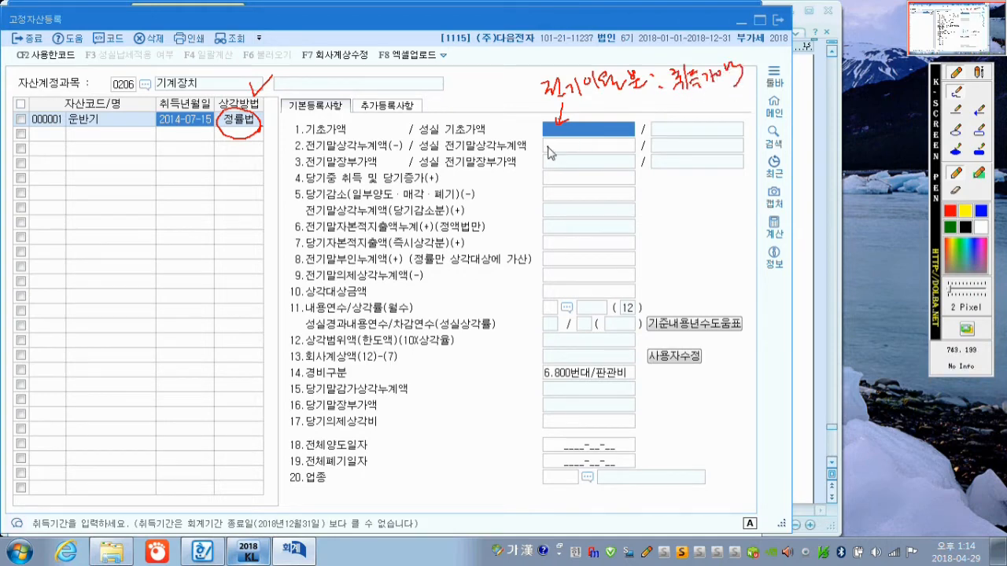
- Box 당기중 취득 in item 4 with an arrow, cross out the items above it, and clear all pen markings
{"action": "left_click_drag", "start_coordinate": [545, 144], "coordinate": [551, 142]}
{"action": "mouse_move", "coordinate": [228, 194]}
{"action": "left_mouse_down"}
{"action": "mouse_move", "coordinate": [294, 180]}
{"action": "mouse_move", "coordinate": [367, 186]}
{"action": "mouse_move", "coordinate": [321, 169]}
{"action": "mouse_move", "coordinate": [305, 188]}
{"action": "mouse_move", "coordinate": [315, 200]}
{"action": "left_mouse_up"}
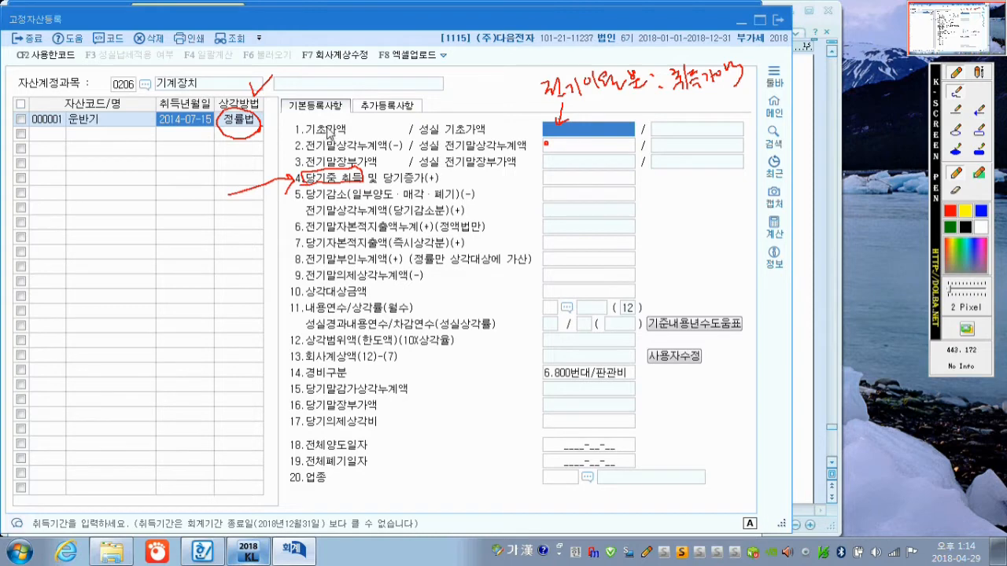
{"action": "mouse_move", "coordinate": [329, 126]}
{"action": "left_mouse_down"}
{"action": "mouse_move", "coordinate": [324, 157]}
{"action": "mouse_move", "coordinate": [341, 160]}
{"action": "left_mouse_up"}
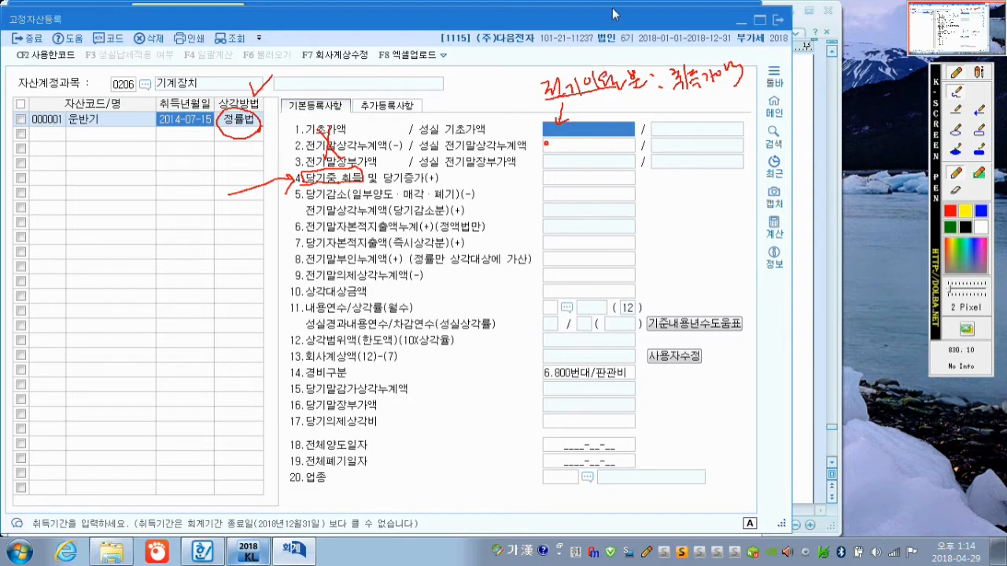
{"action": "key", "text": "Escape"}
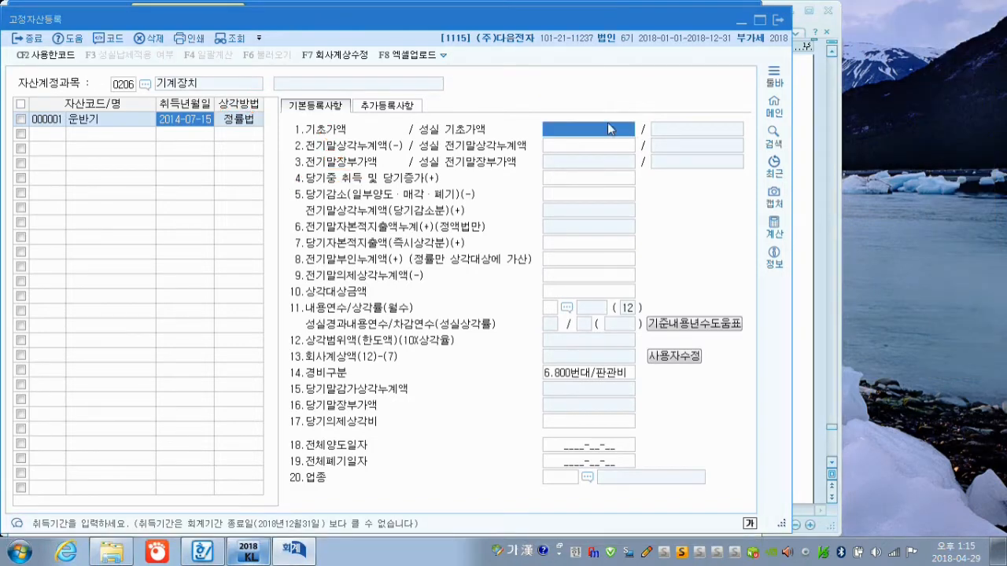
- Enter 25,000,000 as the 기초가액 and 11,200,000 as the 전기말상각누계액 for 운반기
{"action": "type", "text": "25000000"}
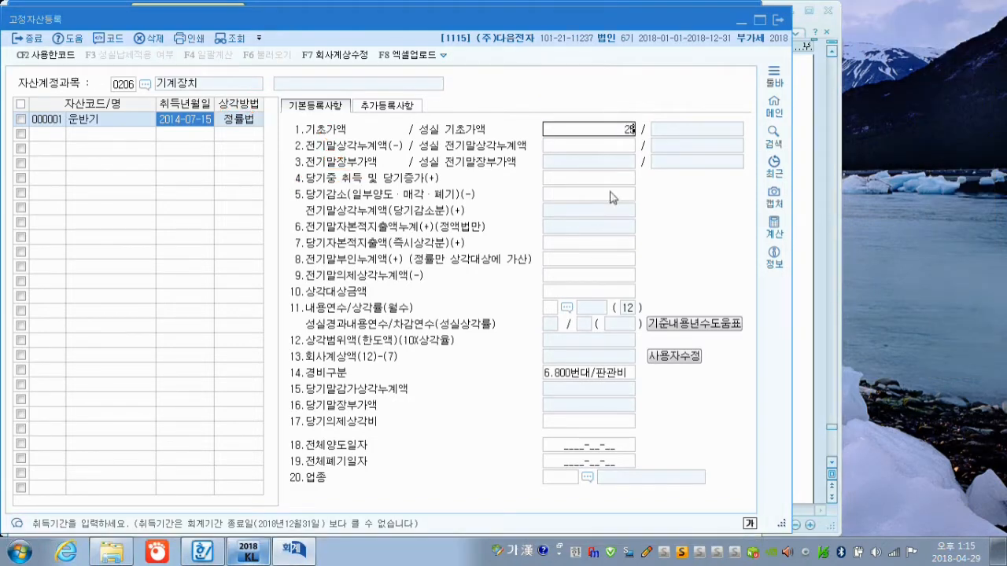
{"action": "key", "text": "Return"}
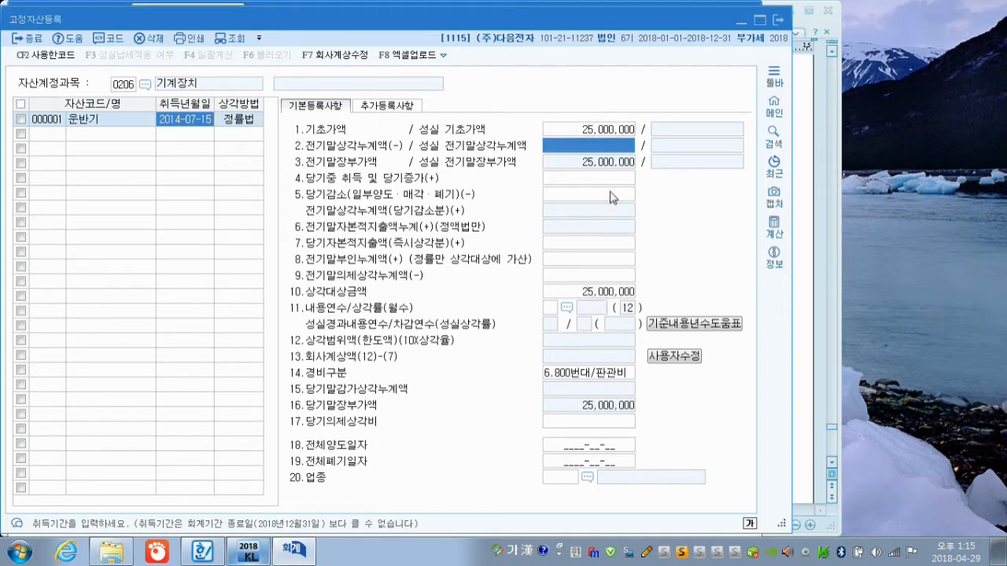
{"action": "type", "text": "1"}
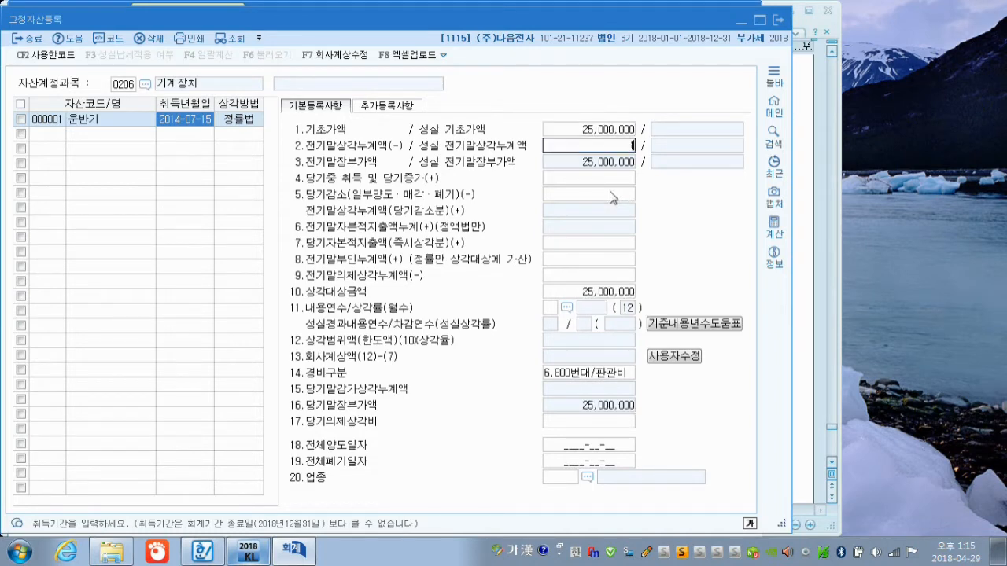
{"action": "type", "text": "1,200,000"}
{"action": "key", "text": "Return"}
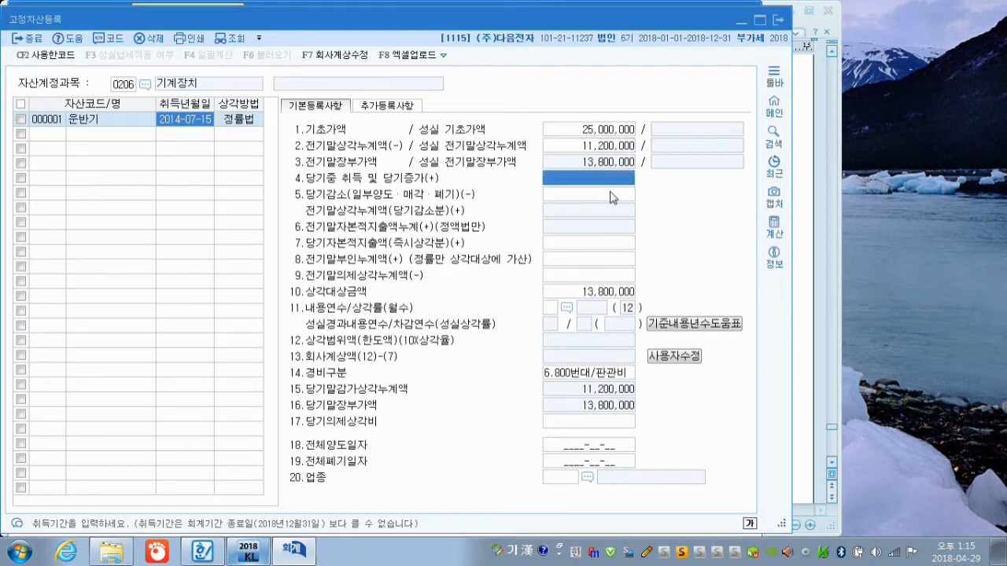
- Set the 운반기 asset's 내용연수 to 5 and its 경비구분 to 1.500번대/제조
{"action": "key", "text": "Return"}
{"action": "key", "text": "Return"}
{"action": "key", "text": "Return"}
{"action": "key", "text": "Return"}
{"action": "key", "text": "Return"}
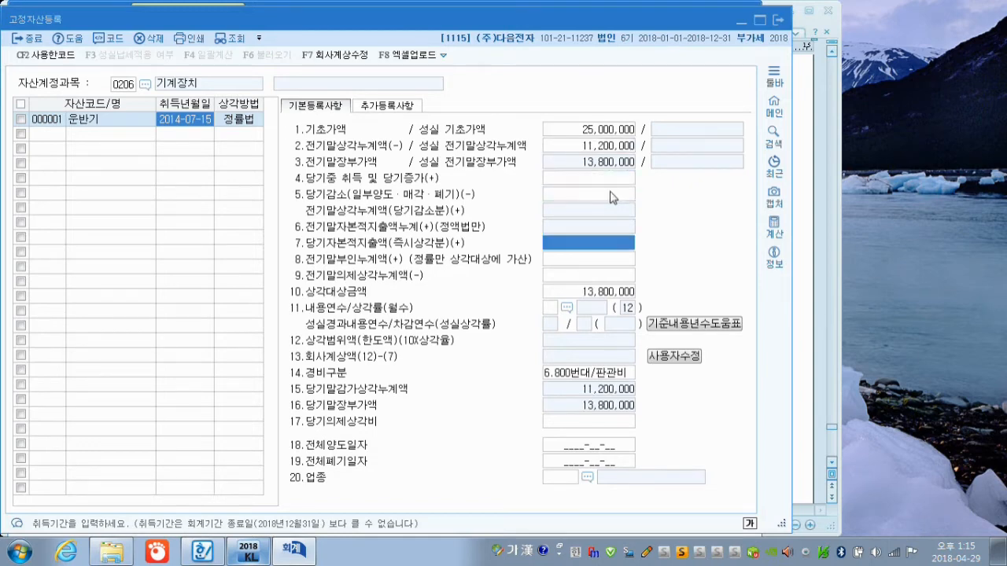
{"action": "type", "text": "5"}
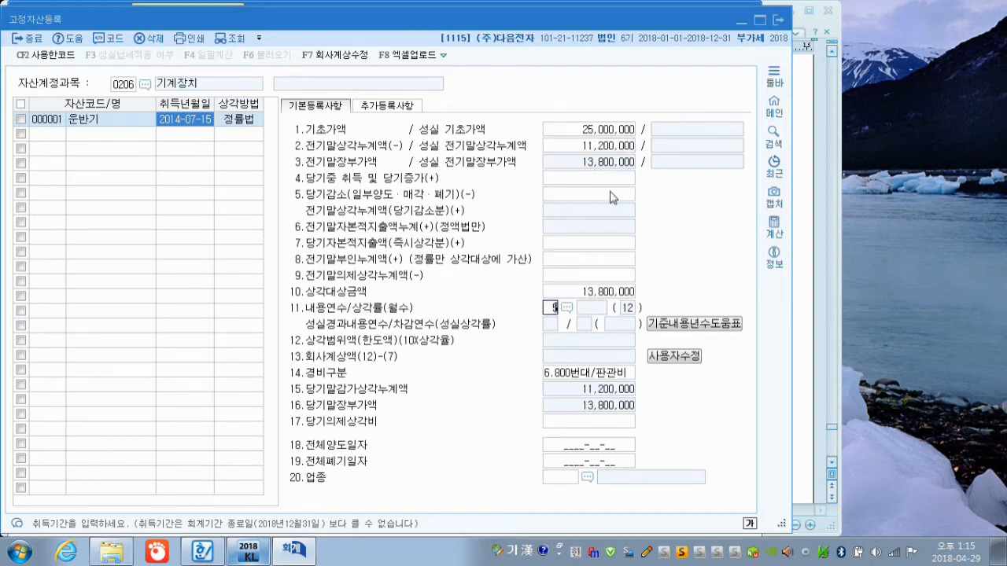
{"action": "key", "text": "Return"}
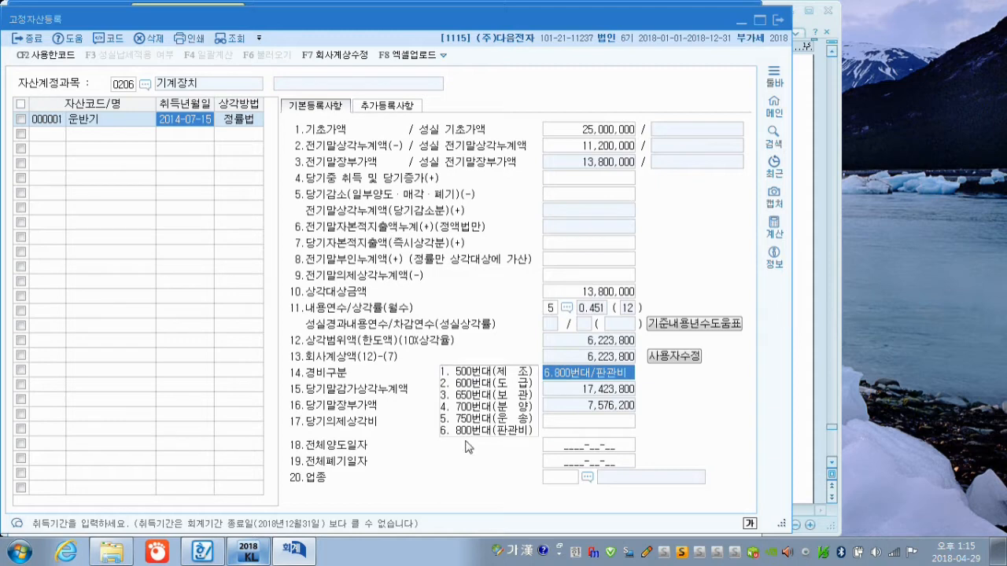
{"action": "left_click", "coordinate": [474, 375]}
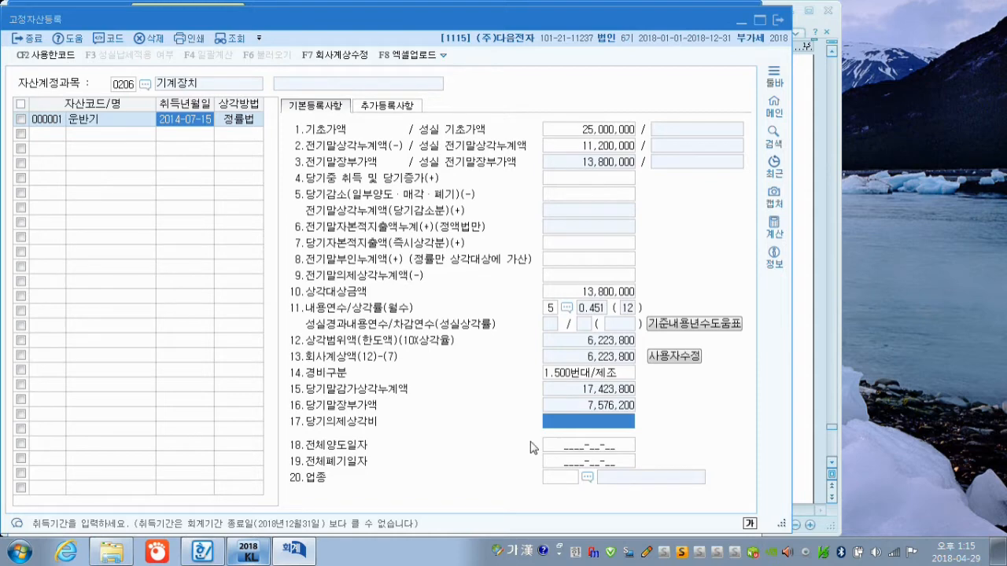
- Set the 업종 of 운반기 to 13 제조업 and reopen its record for review
{"action": "left_click", "coordinate": [560, 478]}
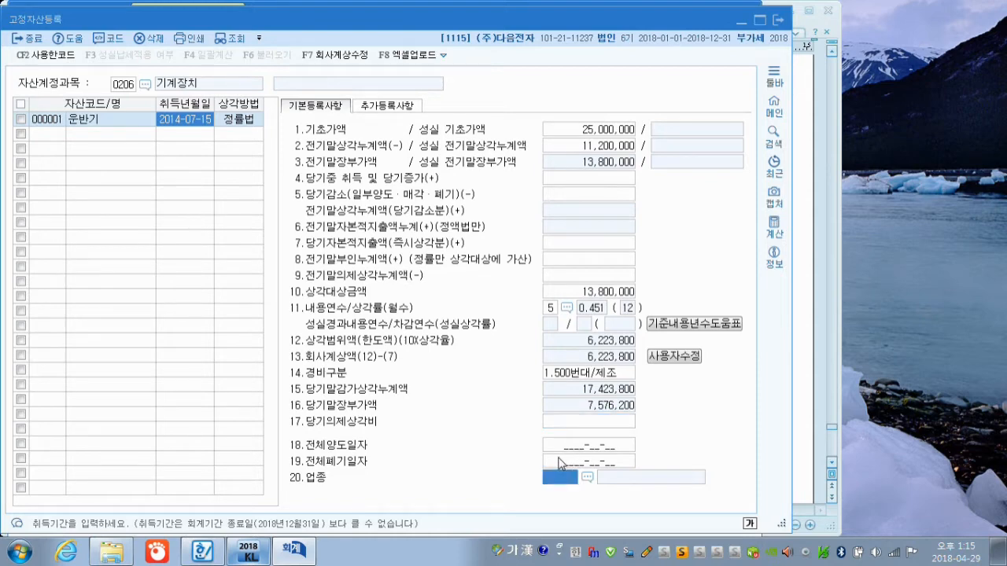
{"action": "key", "text": "Return"}
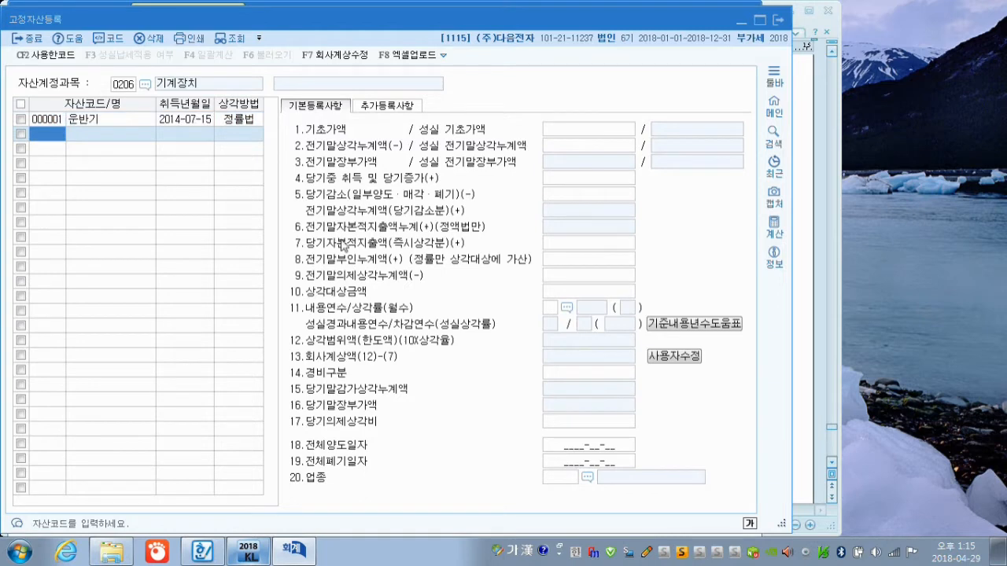
{"action": "left_click", "coordinate": [244, 119]}
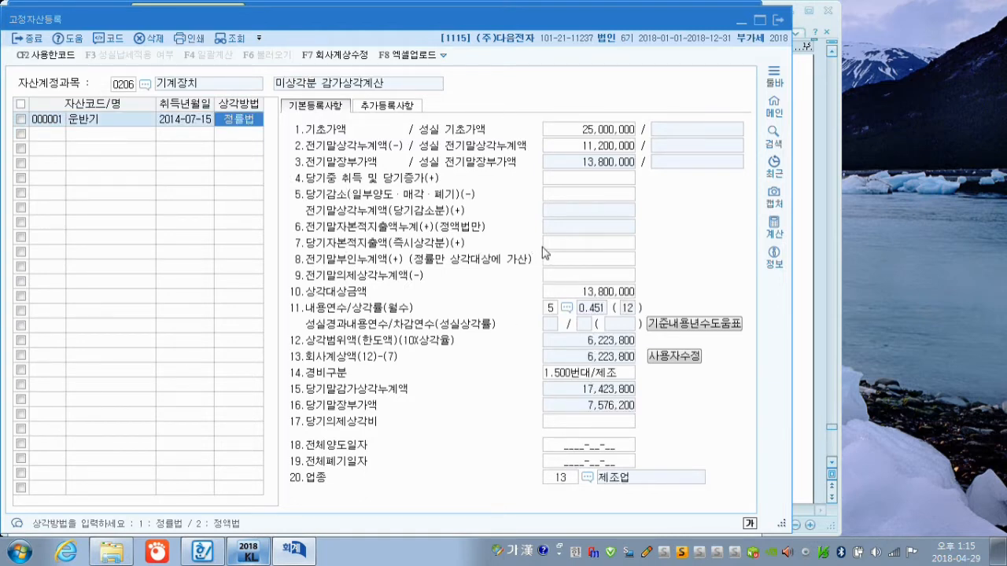
- Add asset code 000002 named 금형기계 with the acquisition date 2018-06-15, keeping the 정률법 depreciation method
{"action": "left_click", "coordinate": [55, 134]}
{"action": "key", "text": "Return"}
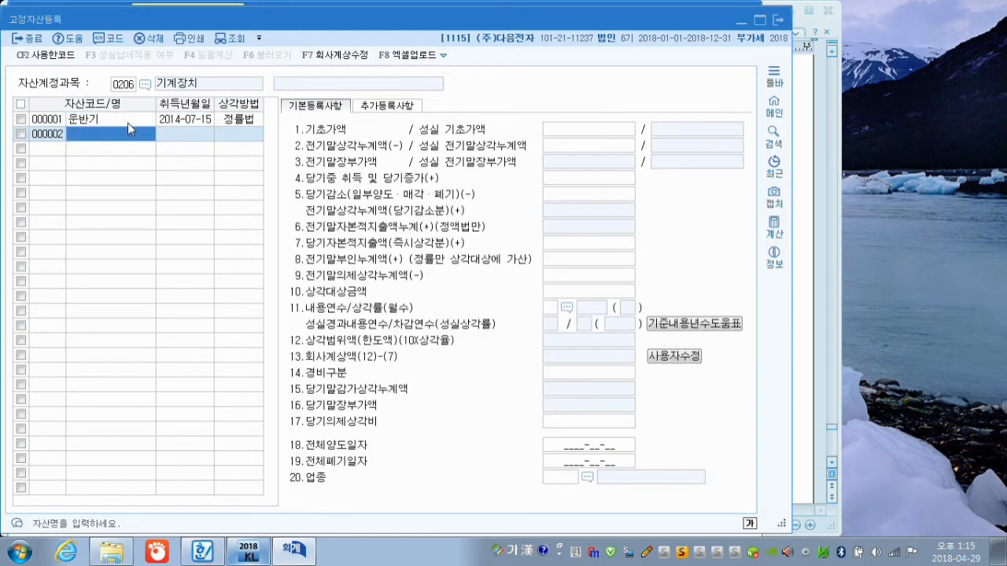
{"action": "type", "text": "금형"}
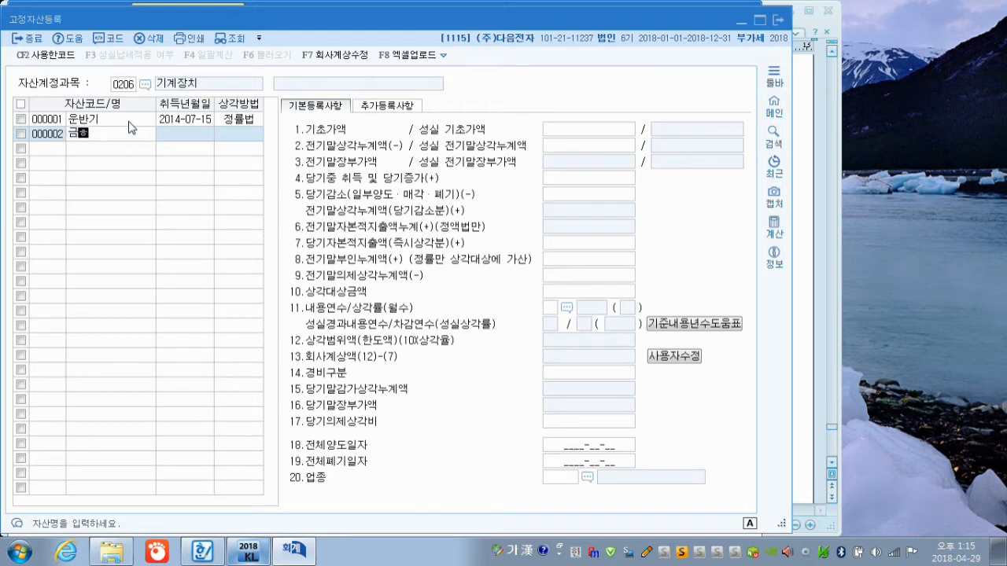
{"action": "type", "text": "ㄱ"}
{"action": "type", "text": "계"}
{"action": "key", "text": "Return"}
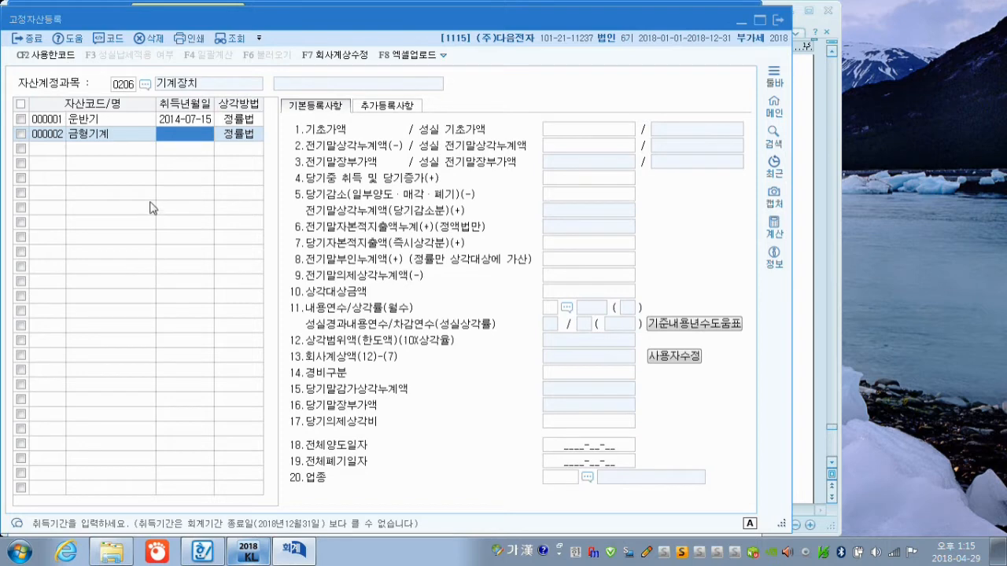
{"action": "type", "text": "20"}
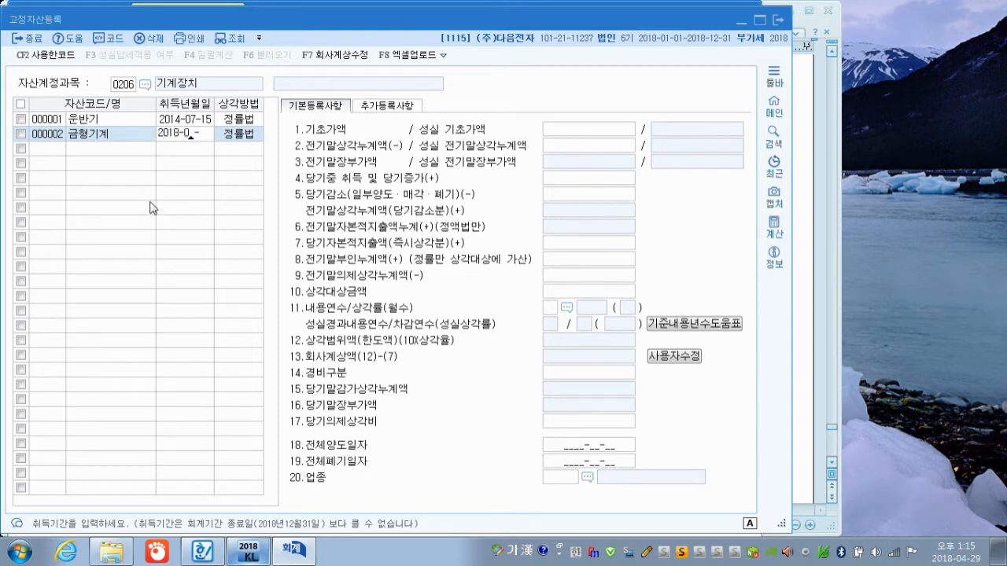
{"action": "type", "text": "18-06-15"}
{"action": "key", "text": "Return"}
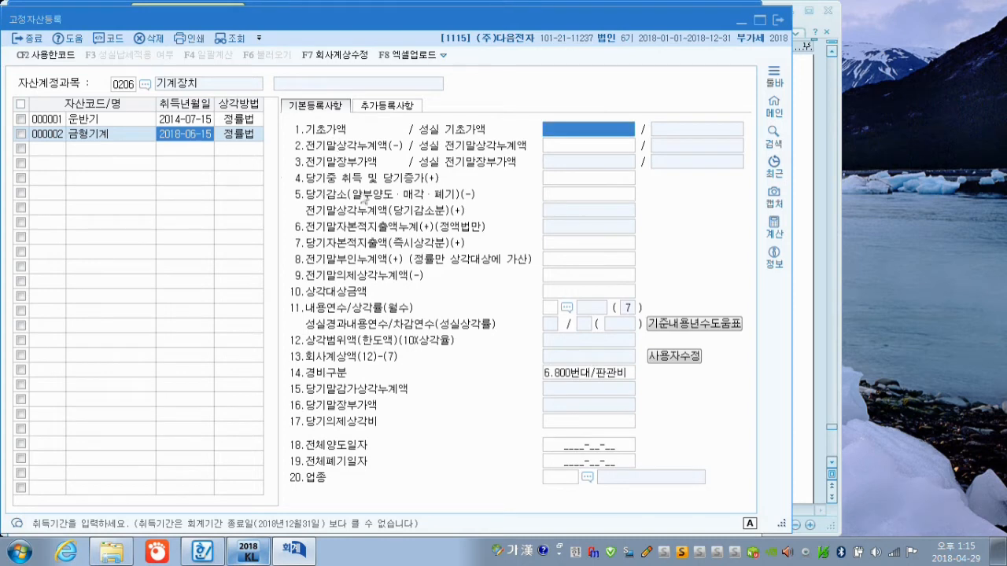
- Enter 20,000,000 as the 당기중 취득 및 당기증가 amount for 금형기계 and set its 내용연수 to 5
{"action": "left_click", "coordinate": [552, 179]}
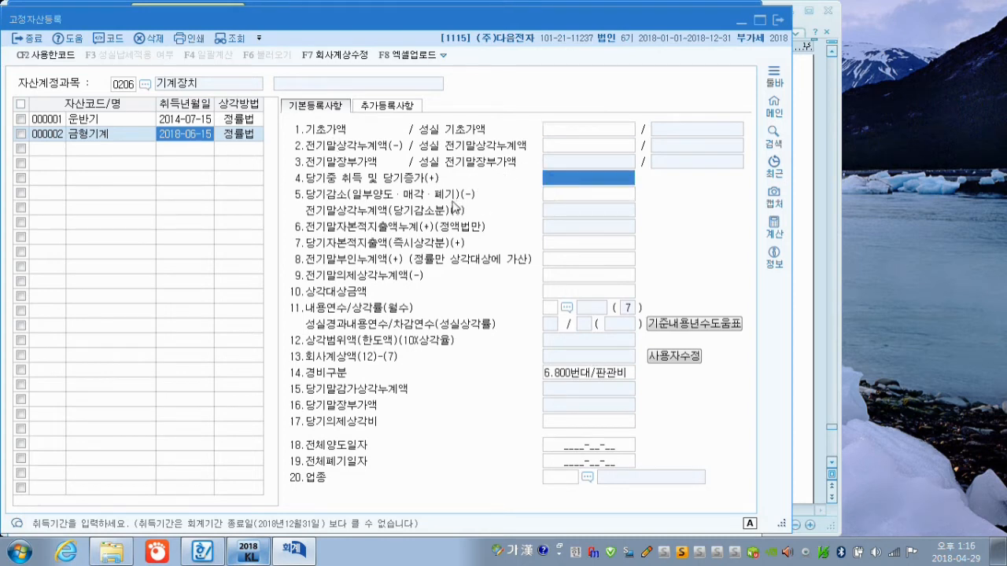
{"action": "type", "text": "20000000"}
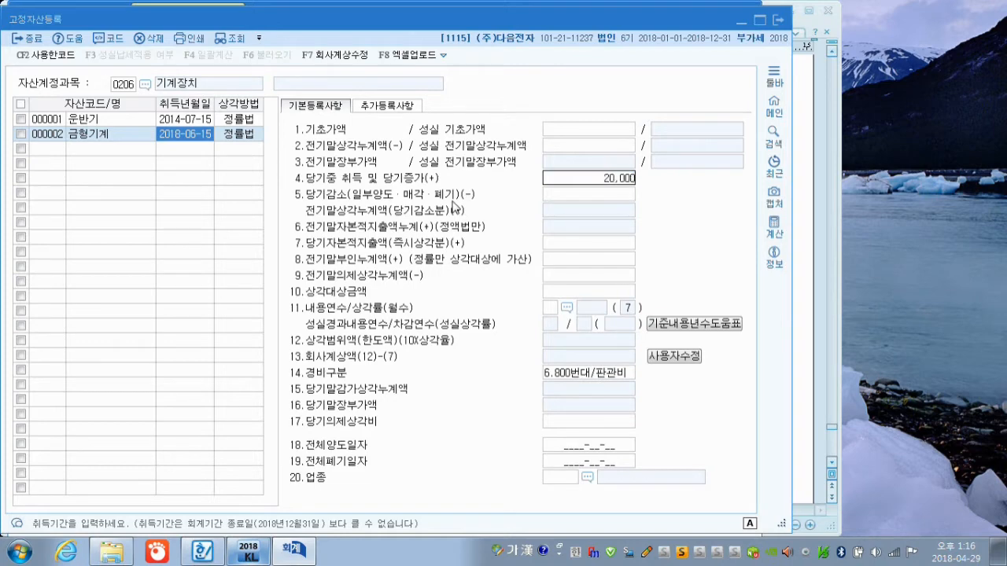
{"action": "key", "text": "Return"}
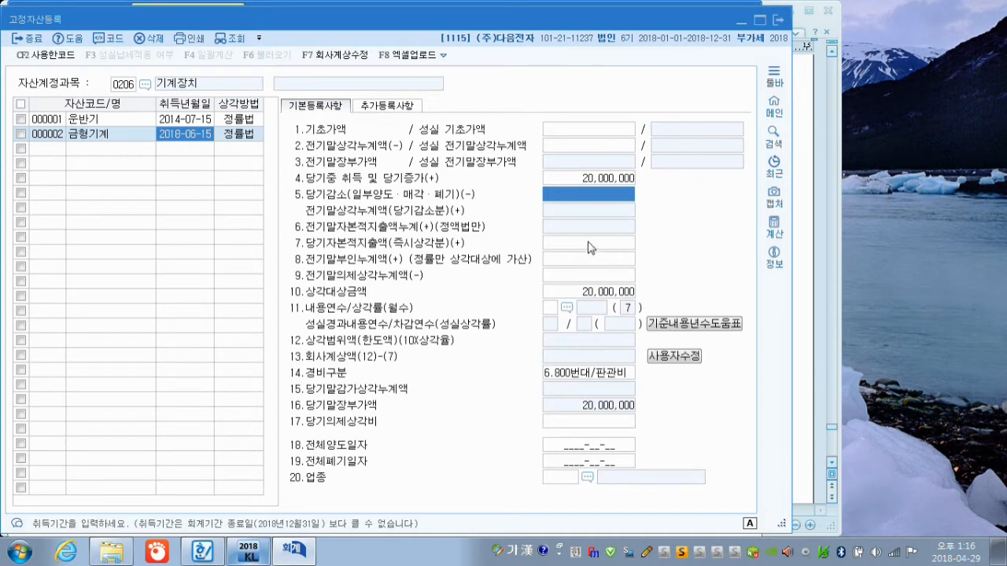
{"action": "left_click", "coordinate": [553, 308]}
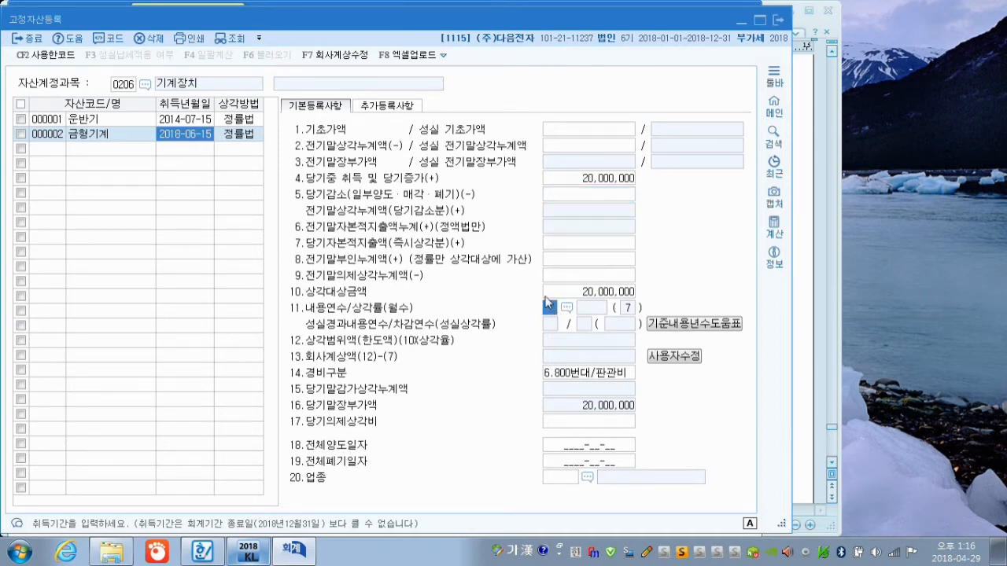
{"action": "type", "text": "5"}
{"action": "key", "text": "Return"}
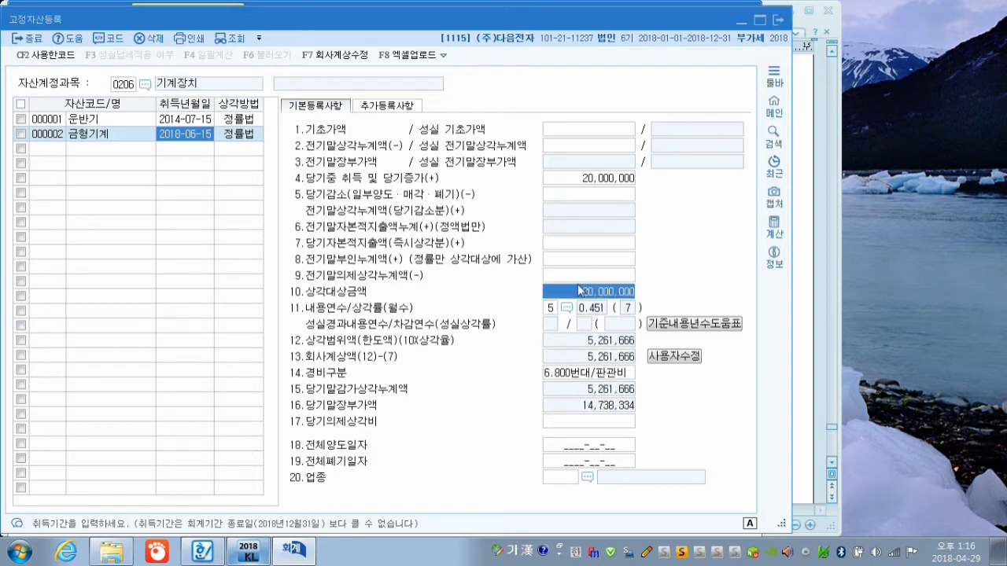
- Set the 금형기계 경비구분 to 1.500번대/제조 and its 업종 to 13 제조업, and reopen its record for review
{"action": "left_click", "coordinate": [230, 138]}
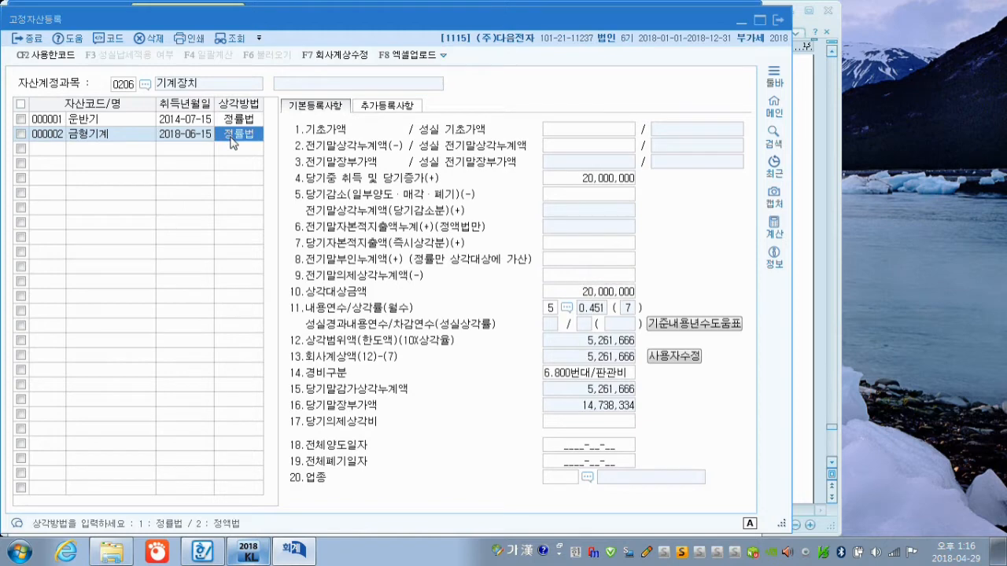
{"action": "left_click", "coordinate": [605, 378]}
{"action": "left_click", "coordinate": [460, 374]}
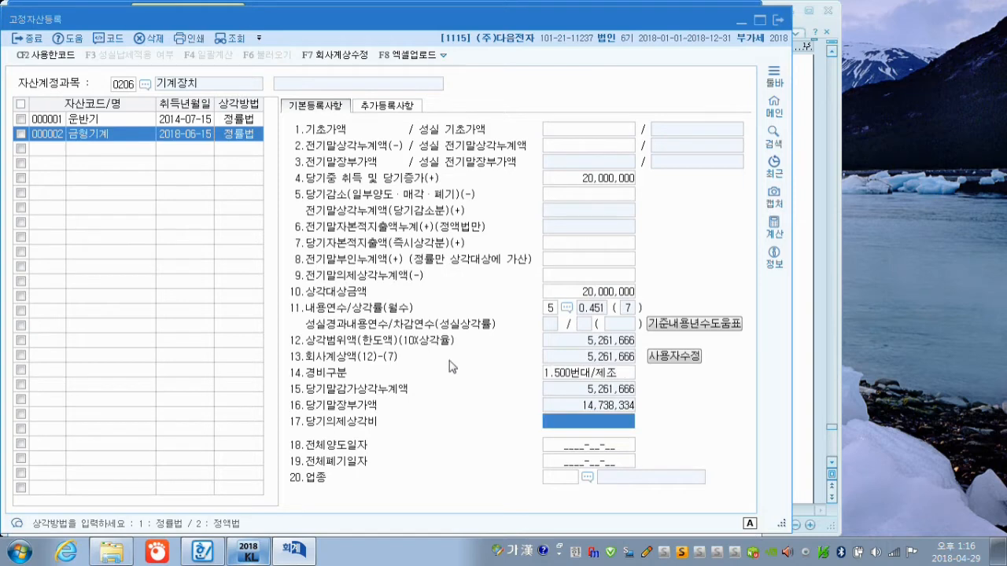
{"action": "left_click", "coordinate": [548, 483]}
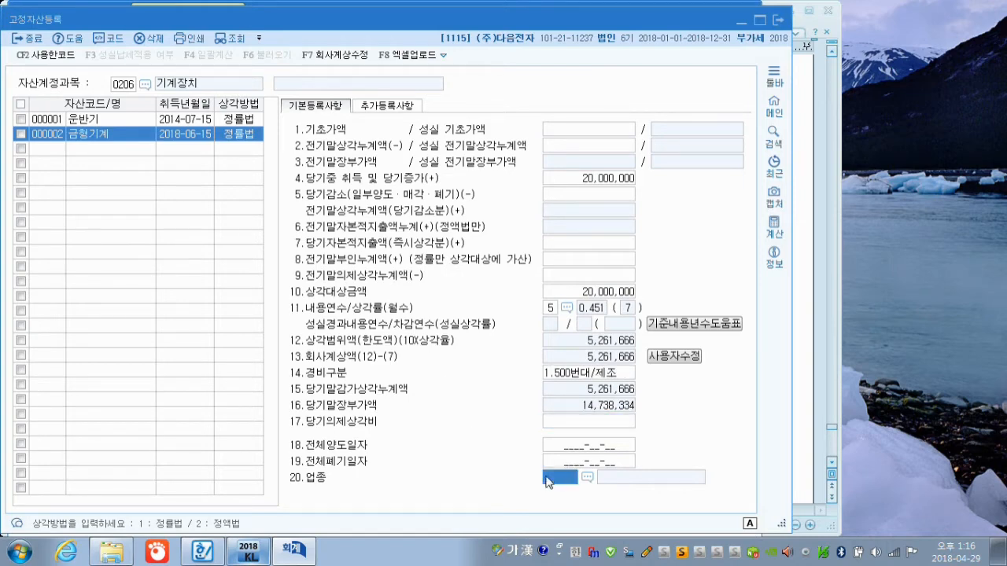
{"action": "key", "text": "Return"}
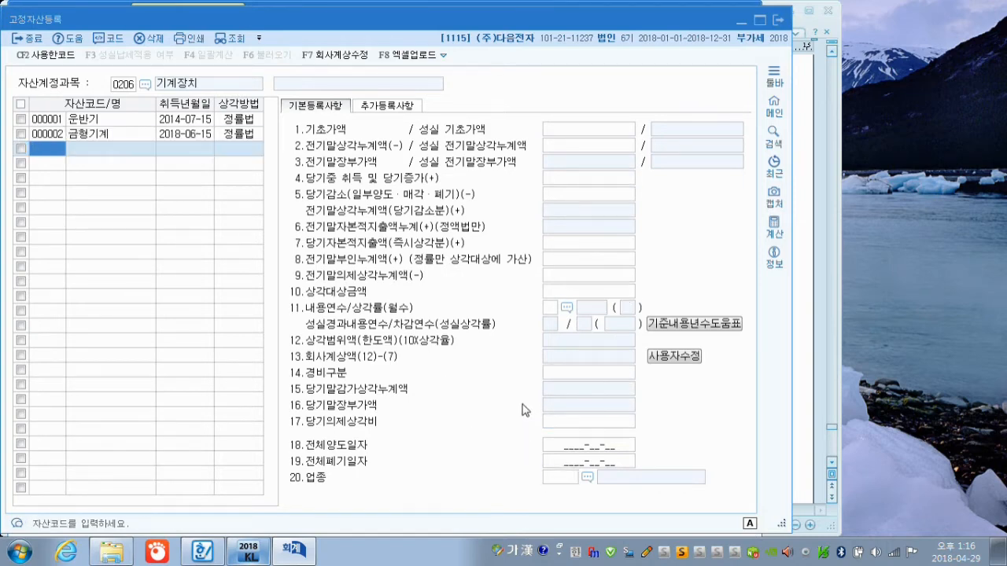
{"action": "left_click", "coordinate": [81, 135]}
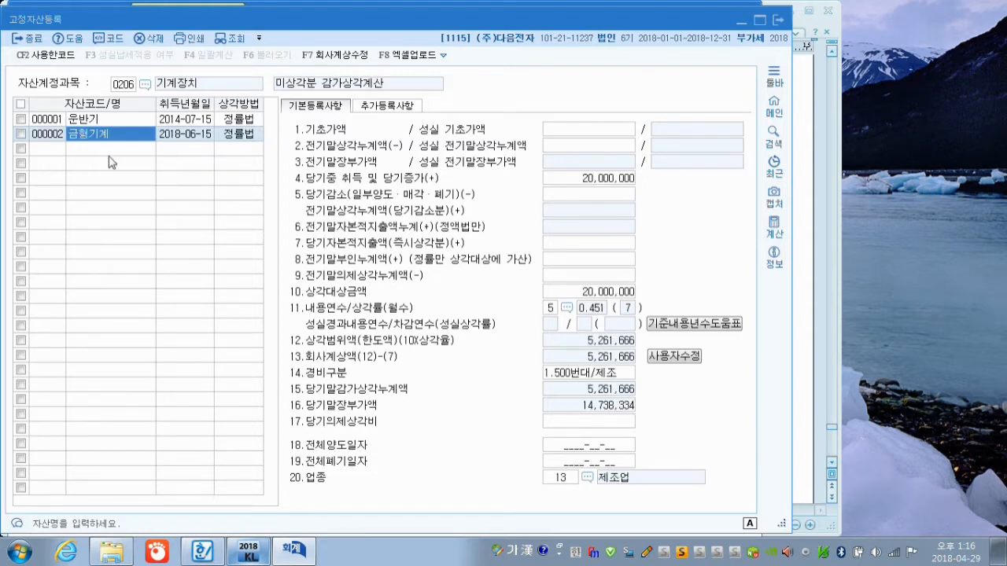
- Change the asset account to 0219 특허권
{"action": "left_click", "coordinate": [145, 84]}
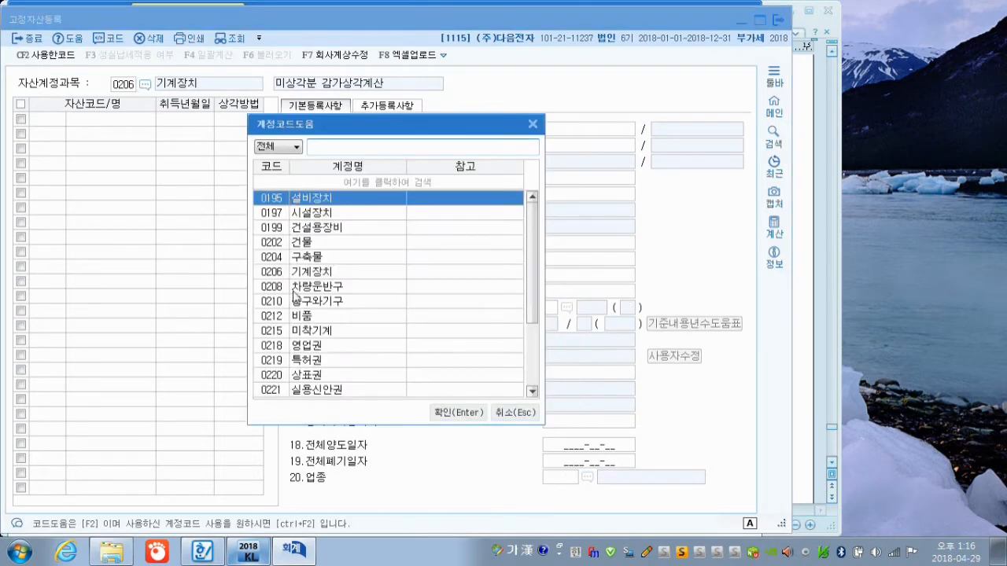
{"action": "left_click", "coordinate": [302, 364]}
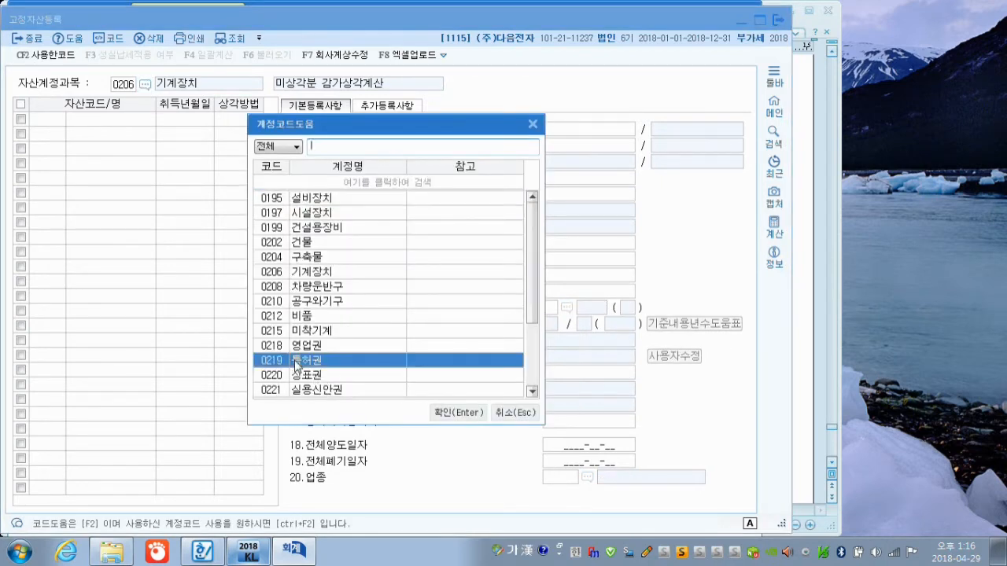
{"action": "left_click", "coordinate": [446, 416]}
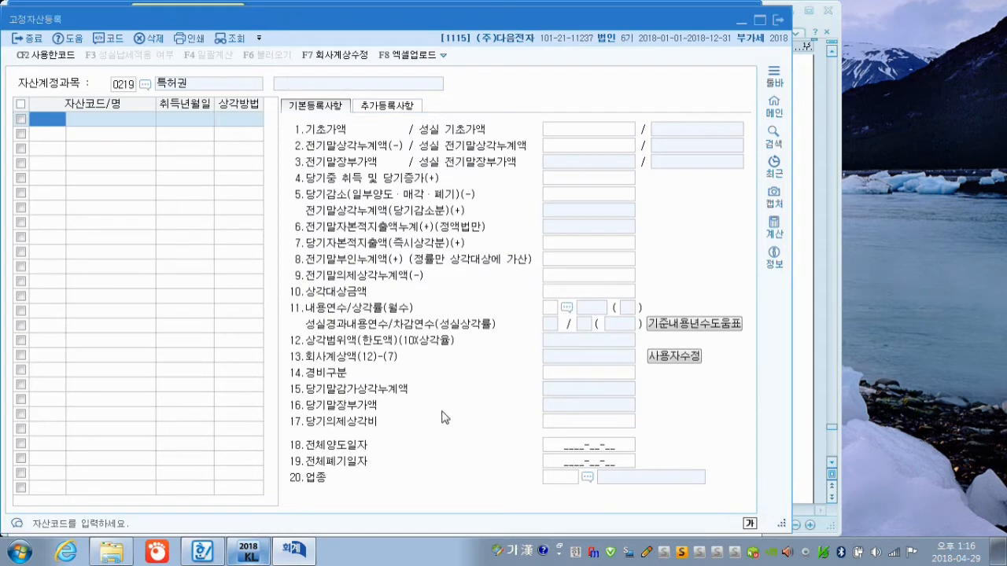
- Add asset code 3 named 특허권 with the acquisition date 2017-01-01, keeping the 정액법 depreciation method
{"action": "type", "text": "3"}
{"action": "key", "text": "Return"}
{"action": "type", "text": "ㅌ"}
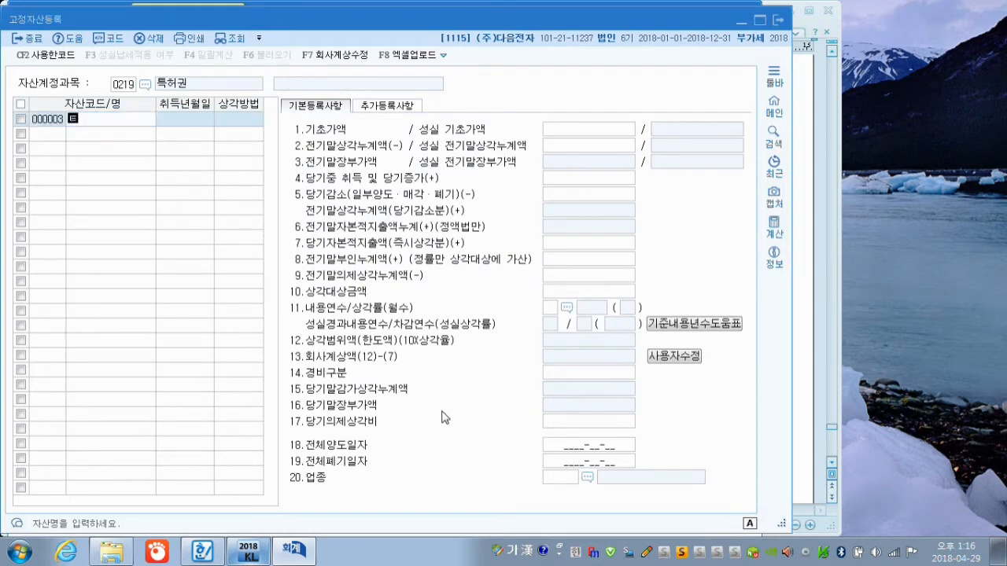
{"action": "type", "text": "ㅎㅓㄱㅜㅓ"}
{"action": "key", "text": "Return"}
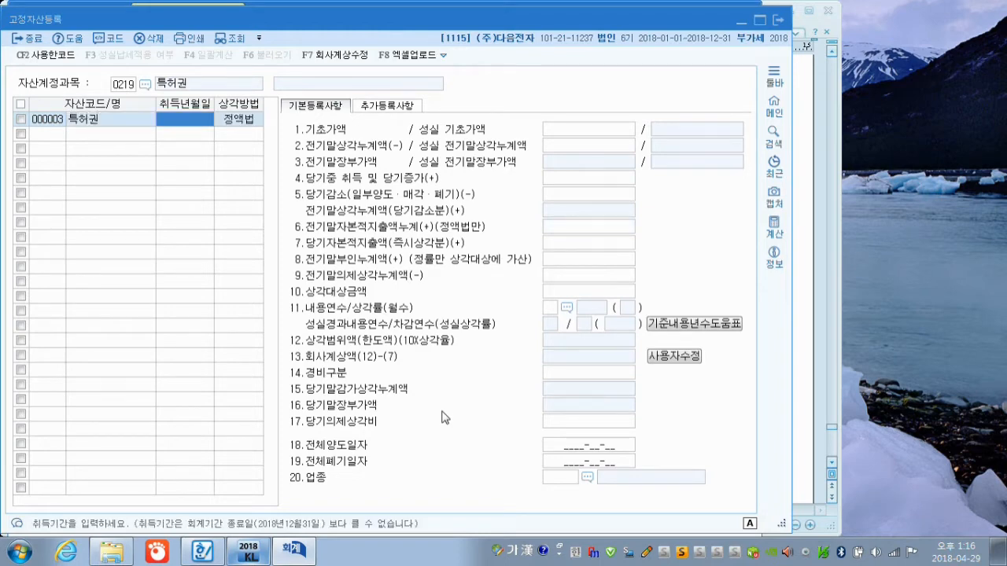
{"action": "type", "text": "20"}
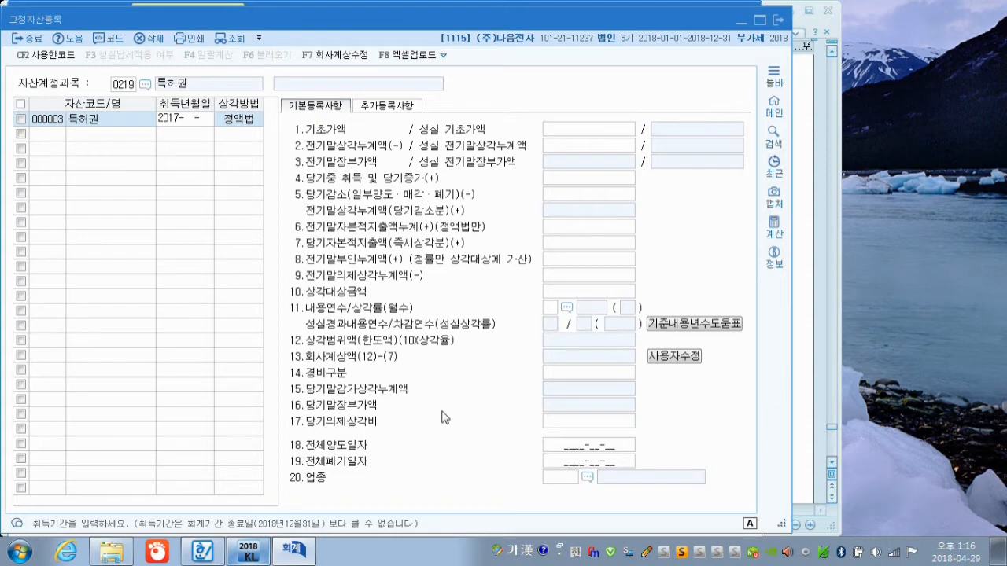
{"action": "type", "text": "17-01-01"}
{"action": "key", "text": "Return"}
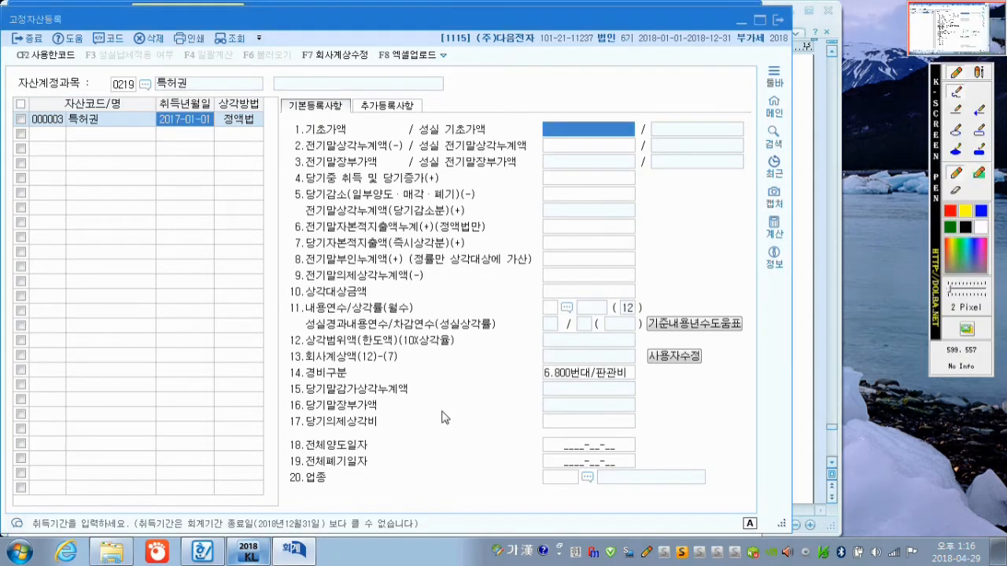
- Circle the 특허권 asset, handwrite 무형자산 below it and 미상각잔액 above 기초가액 with an arrow, and mark the 전기말상각누계액 field
{"action": "mouse_move", "coordinate": [107, 137]}
{"action": "left_mouse_down"}
{"action": "mouse_move", "coordinate": [63, 127]}
{"action": "mouse_move", "coordinate": [118, 150]}
{"action": "mouse_move", "coordinate": [140, 176]}
{"action": "left_mouse_up"}
{"action": "mouse_move", "coordinate": [137, 162]}
{"action": "left_mouse_down"}
{"action": "mouse_move", "coordinate": [173, 189]}
{"action": "mouse_move", "coordinate": [182, 166]}
{"action": "mouse_move", "coordinate": [191, 183]}
{"action": "mouse_move", "coordinate": [206, 161]}
{"action": "mouse_move", "coordinate": [225, 163]}
{"action": "left_mouse_up"}
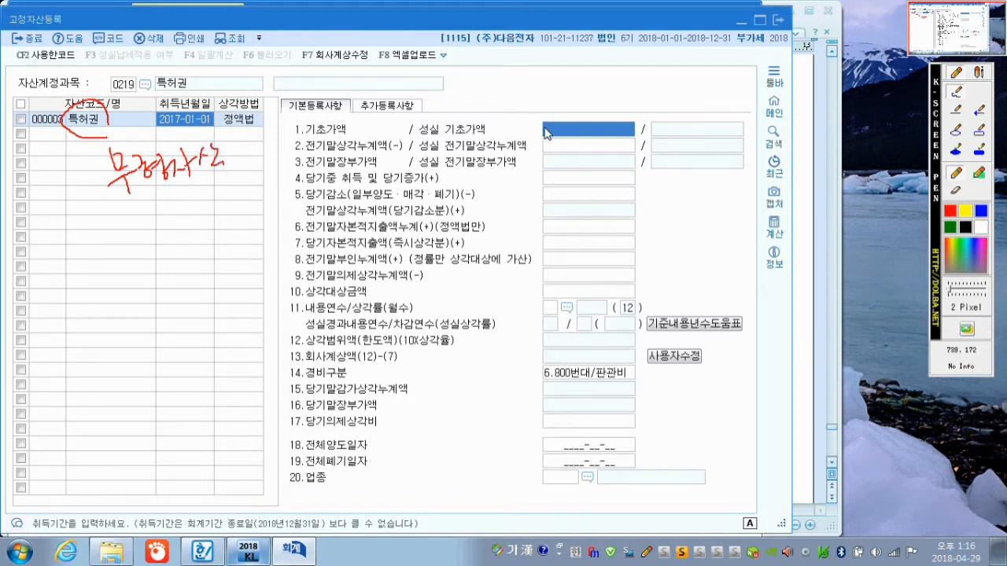
{"action": "mouse_move", "coordinate": [546, 134]}
{"action": "left_mouse_down"}
{"action": "mouse_move", "coordinate": [520, 106]}
{"action": "mouse_move", "coordinate": [542, 94]}
{"action": "mouse_move", "coordinate": [599, 102]}
{"action": "mouse_move", "coordinate": [683, 78]}
{"action": "mouse_move", "coordinate": [686, 101]}
{"action": "left_mouse_up"}
{"action": "mouse_move", "coordinate": [553, 150]}
{"action": "left_mouse_down"}
{"action": "mouse_move", "coordinate": [538, 151]}
{"action": "mouse_move", "coordinate": [545, 147]}
{"action": "left_mouse_up"}
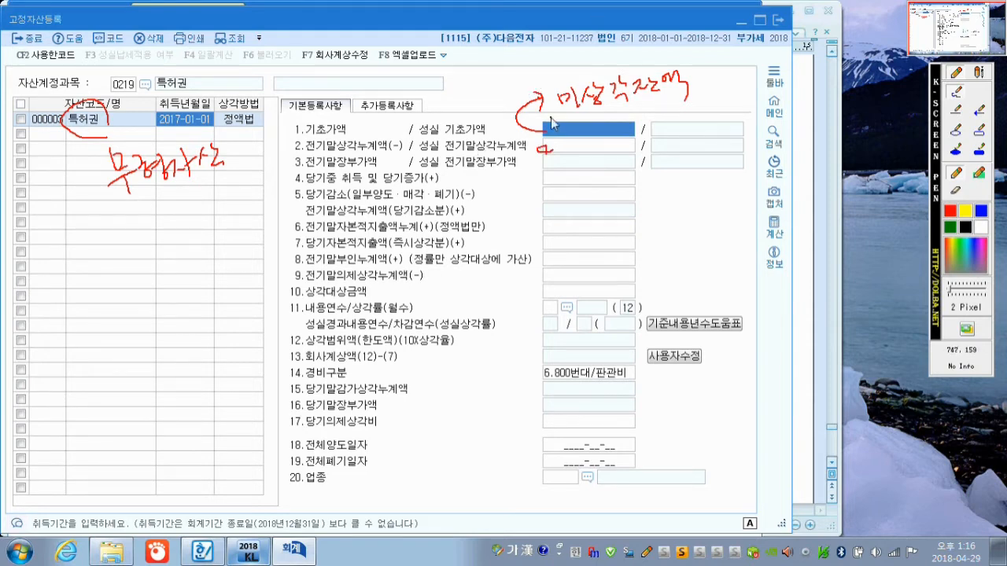
- Clear the pen marks and enter 기초가액 8,000,000 and 전기말상각누계액 2,000,000 for the 특허권, checking its 상각대상금액 and 상각방법
{"action": "key", "text": "Escape"}
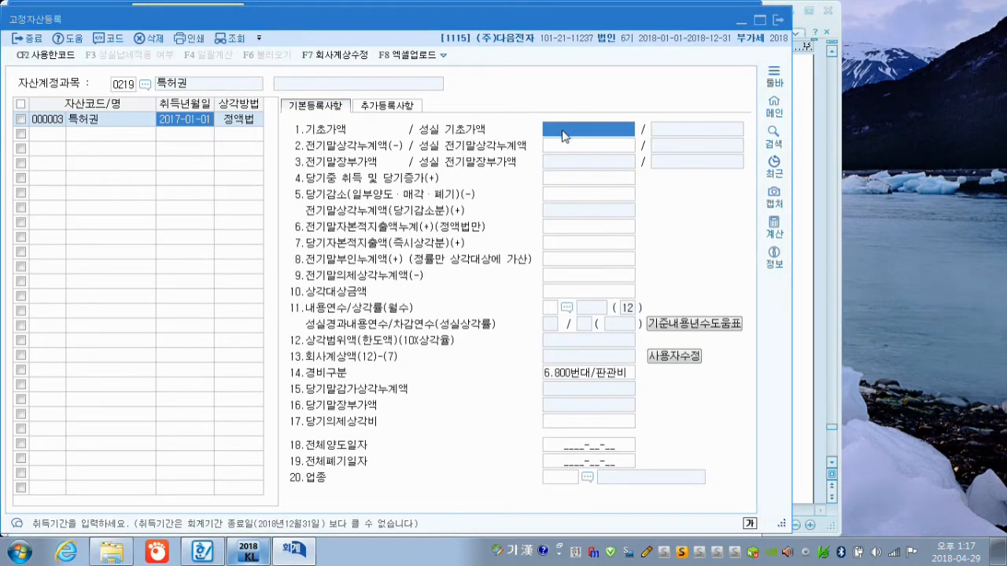
{"action": "left_click", "coordinate": [567, 153]}
{"action": "left_click", "coordinate": [572, 130]}
{"action": "type", "text": "8,000,000"}
{"action": "key", "text": "Return"}
{"action": "type", "text": "2000000"}
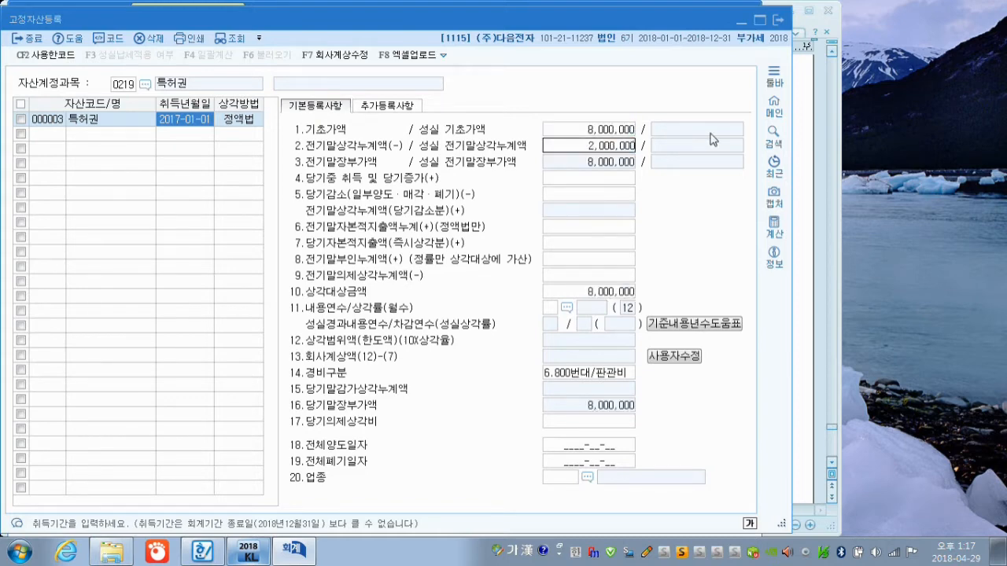
{"action": "key", "text": "Return"}
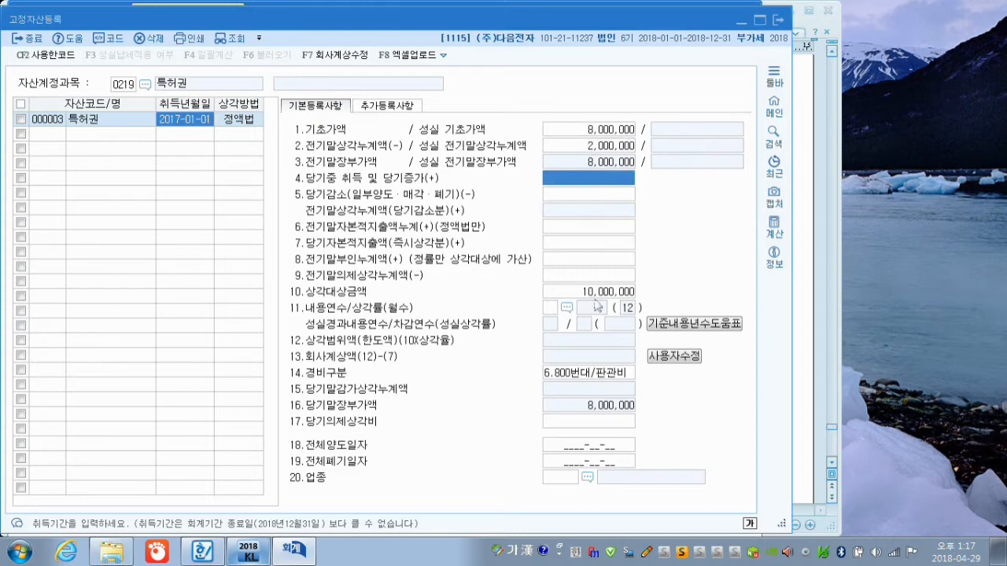
{"action": "left_click", "coordinate": [596, 296]}
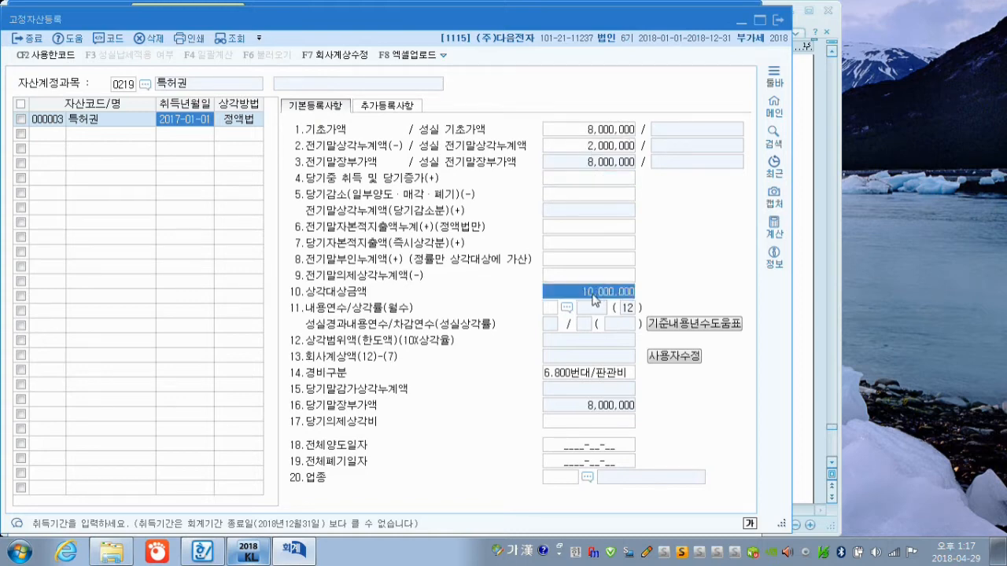
{"action": "left_click", "coordinate": [240, 122]}
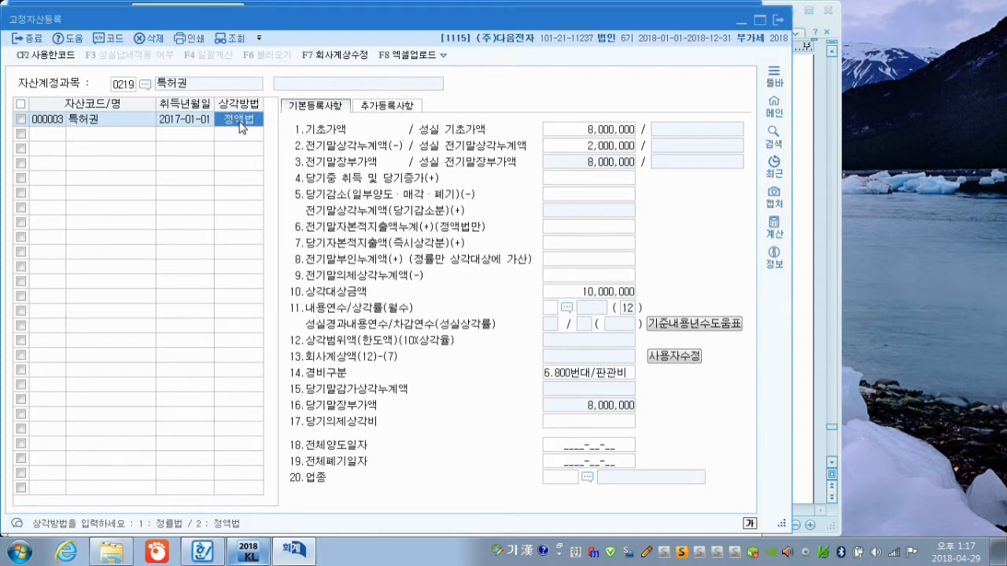
- Set the 특허권 내용연수 to 5 years and its 경비구분 to 6.800번대/판관비
{"action": "left_click", "coordinate": [548, 308]}
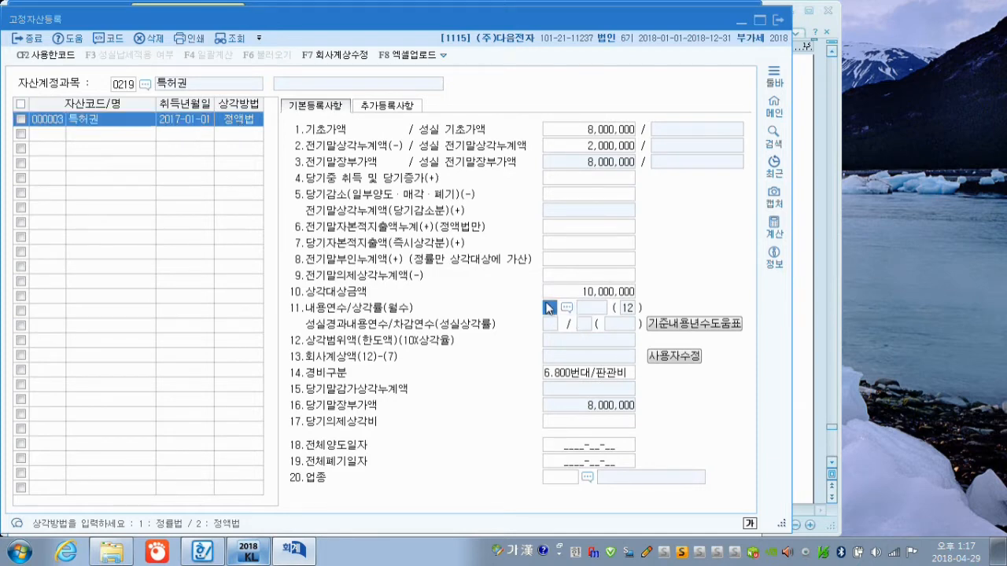
{"action": "type", "text": "5"}
{"action": "key", "text": "Return"}
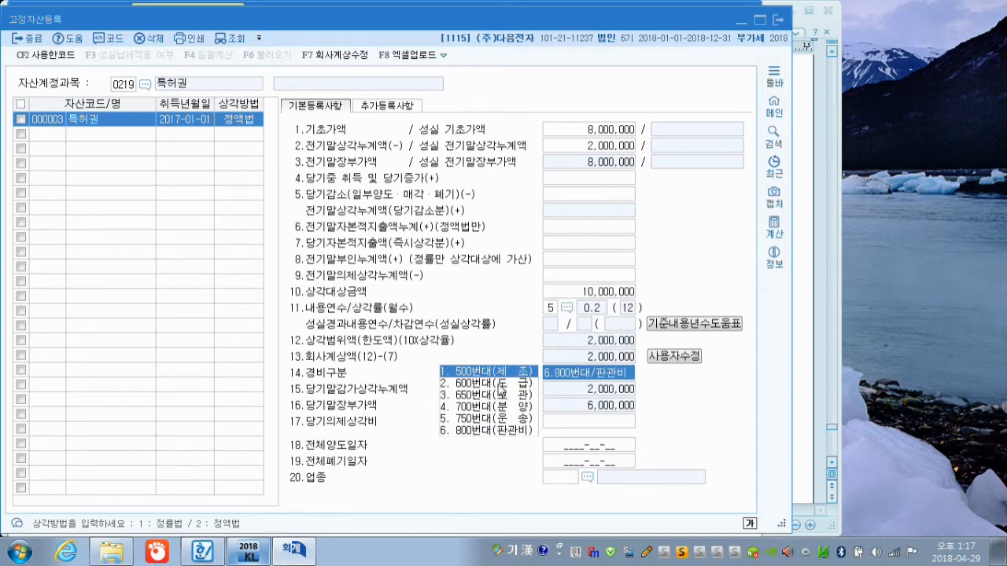
{"action": "left_click", "coordinate": [476, 431]}
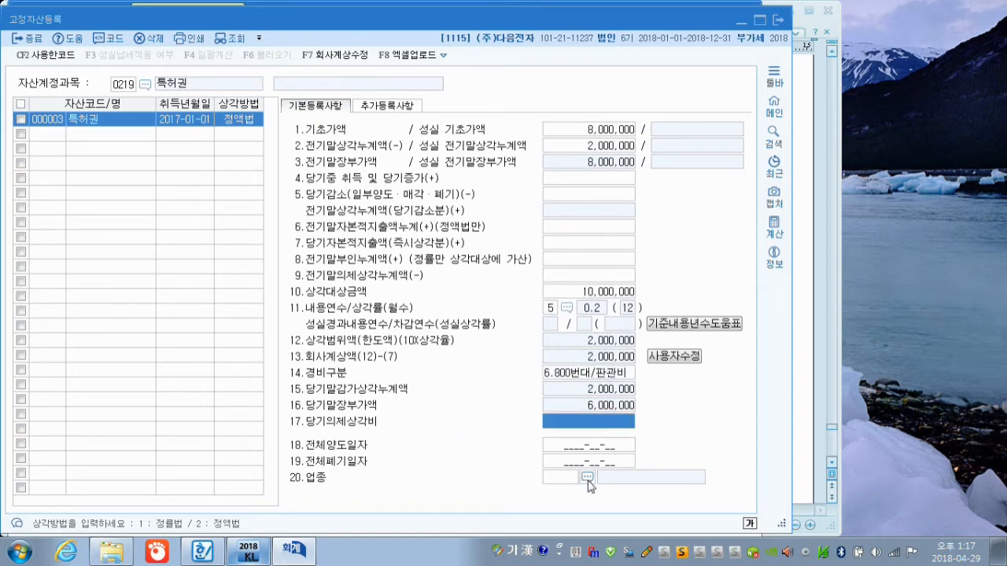
- Set the 특허권 업종 to 63 무형고정자산 and review its 상각방법 and 기초가액
{"action": "left_click", "coordinate": [563, 479]}
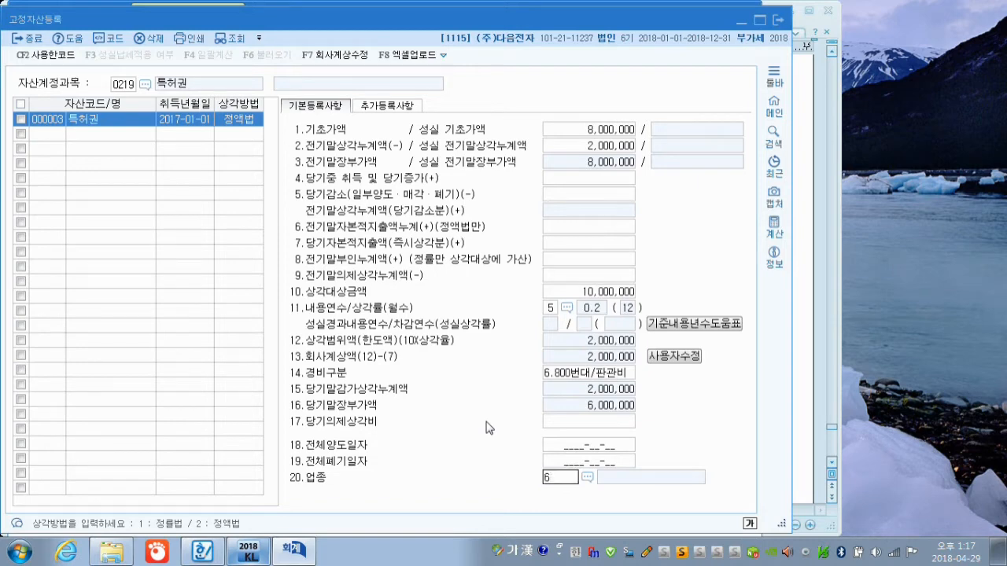
{"action": "key", "text": "Return"}
{"action": "left_click", "coordinate": [250, 124]}
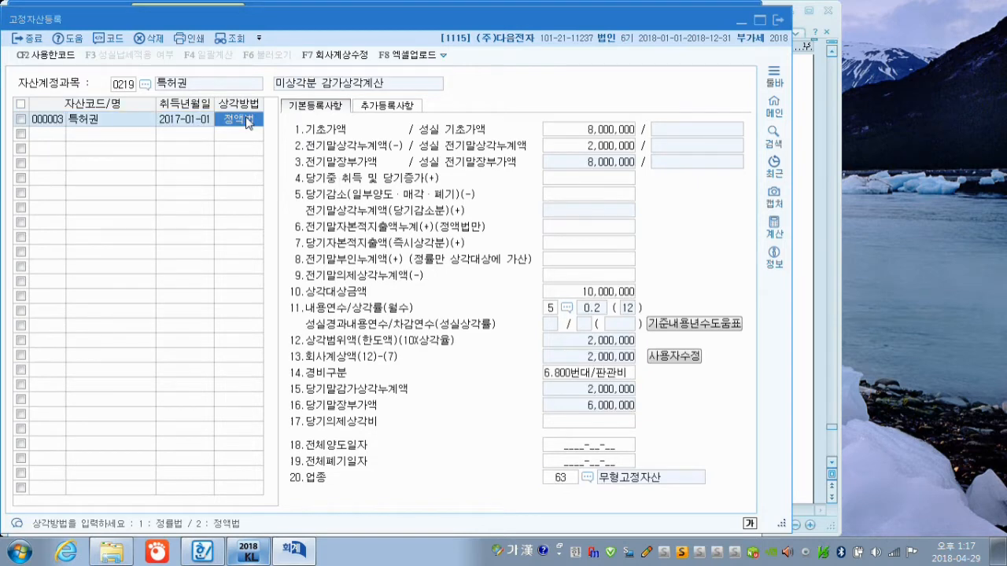
{"action": "left_click", "coordinate": [601, 134]}
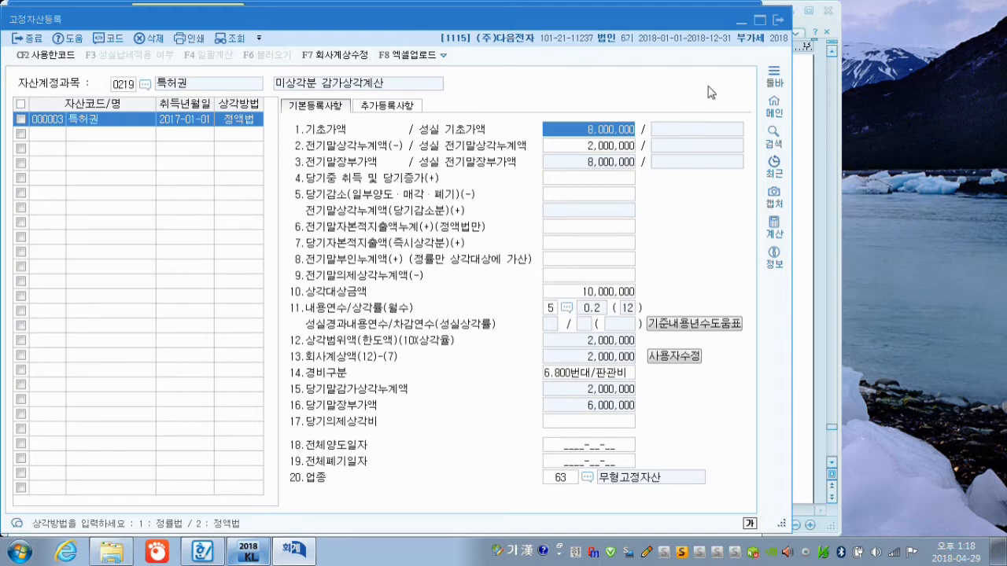
- Close 고정자산등록, switch to the textbook in 한컴오피스 한글 and go to the 결산수정사항 정리 section
{"action": "left_click", "coordinate": [779, 21]}
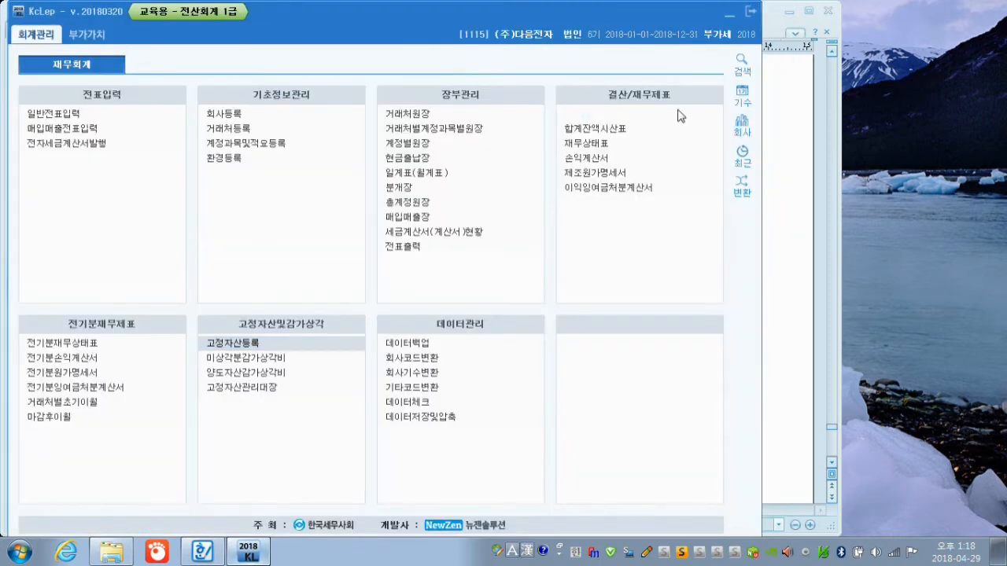
{"action": "left_click", "coordinate": [783, 320]}
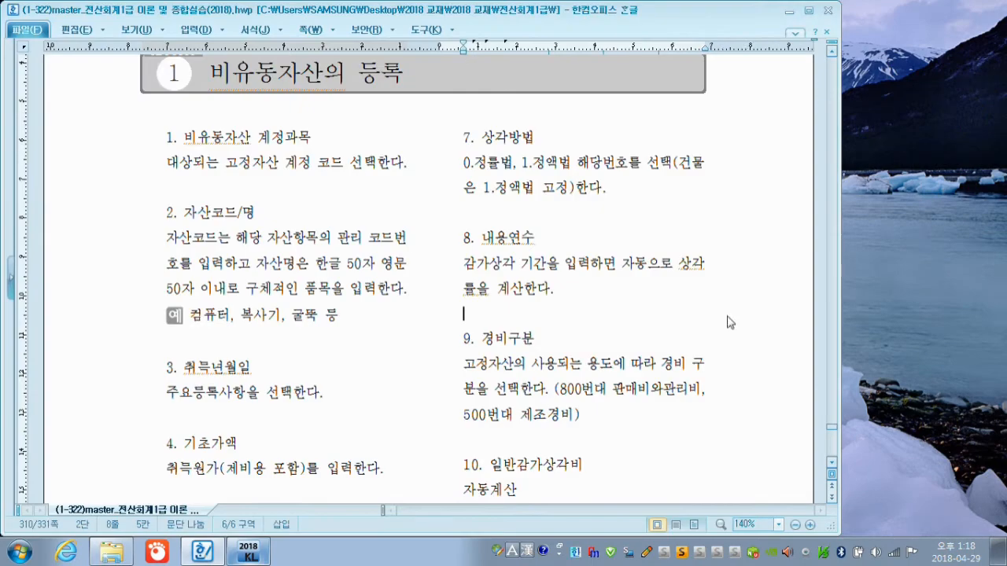
{"action": "scroll", "coordinate": [558, 287], "scroll_direction": "down", "scroll_amount": 10}
{"action": "scroll", "coordinate": [548, 279], "scroll_direction": "down", "scroll_amount": 12}
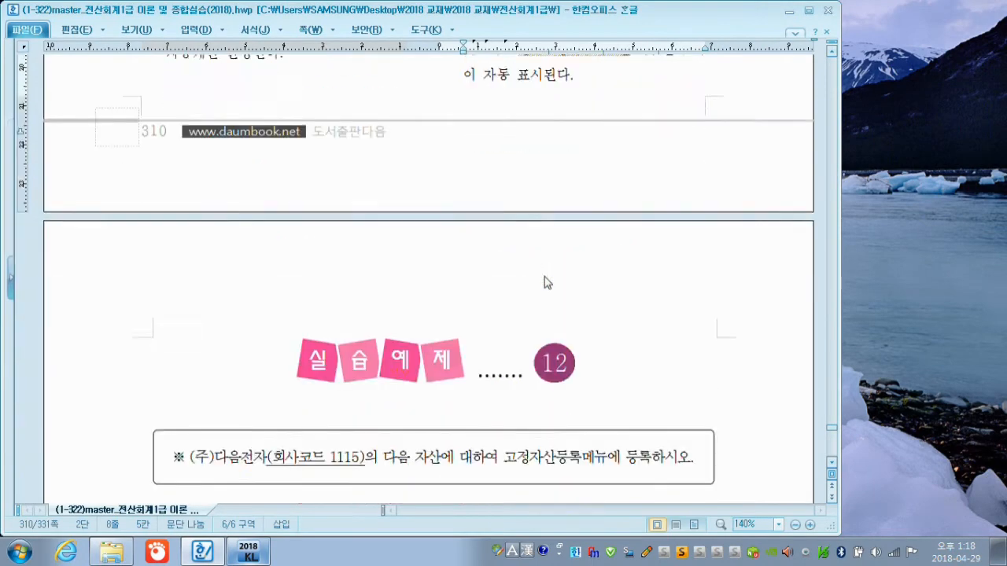
{"action": "scroll", "coordinate": [547, 283], "scroll_direction": "down", "scroll_amount": 15}
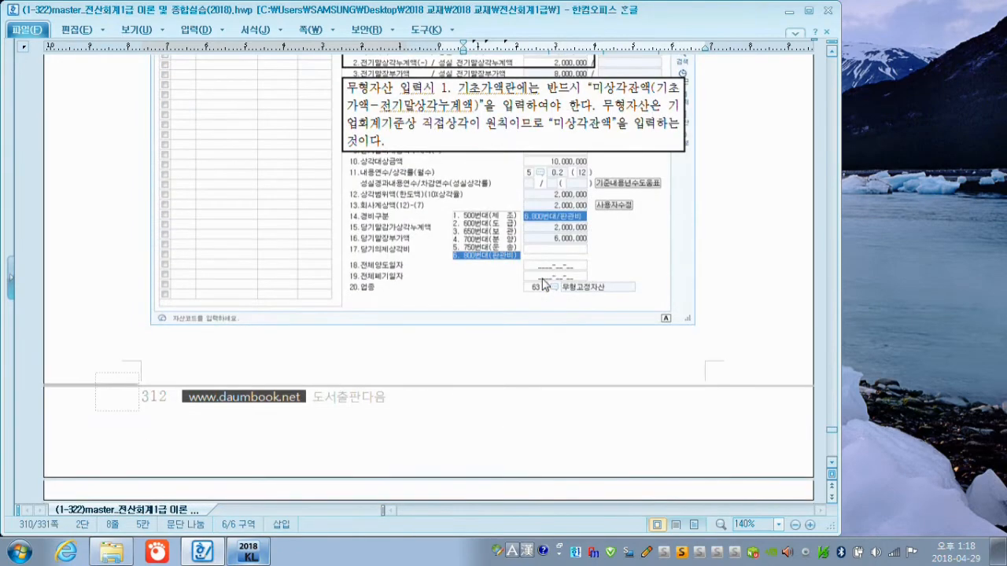
{"action": "scroll", "coordinate": [542, 284], "scroll_direction": "down", "scroll_amount": 10}
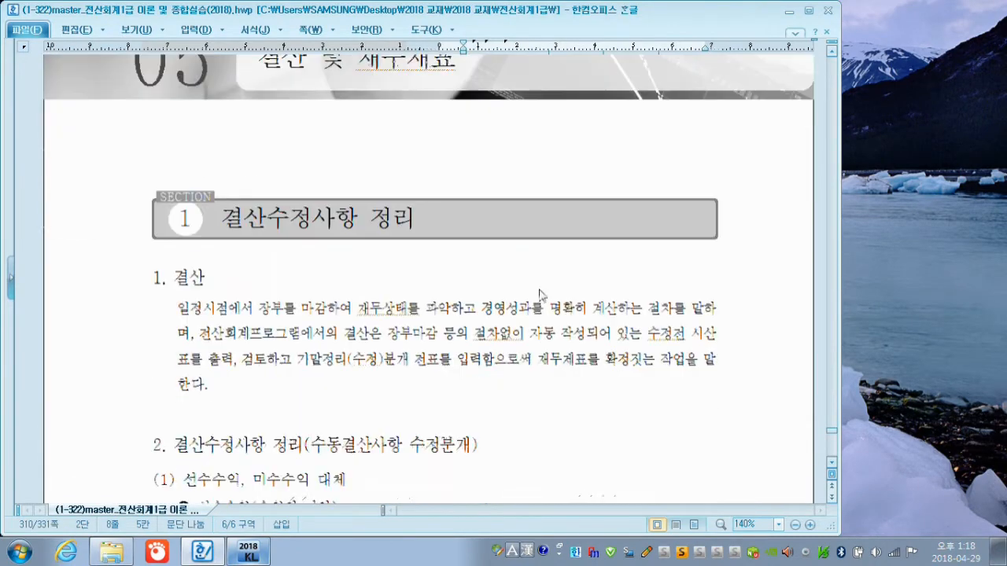
- Read through the 결산수정사항 정리 section, covering 선수수익, 미수수익, 선급비용 and 미지급비용
{"action": "scroll", "coordinate": [541, 294], "scroll_direction": "down", "scroll_amount": 2}
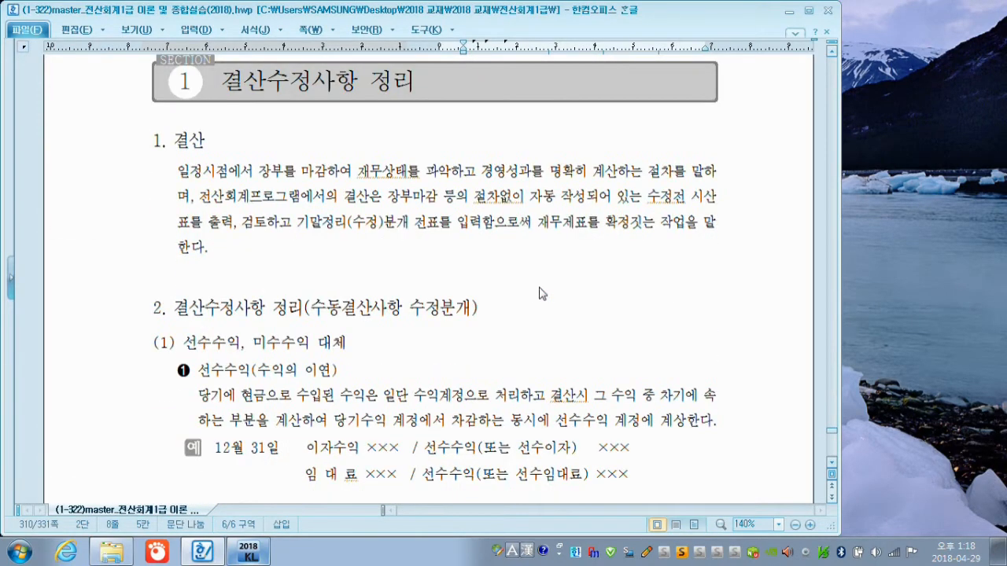
{"action": "scroll", "coordinate": [541, 294], "scroll_direction": "down", "scroll_amount": 8}
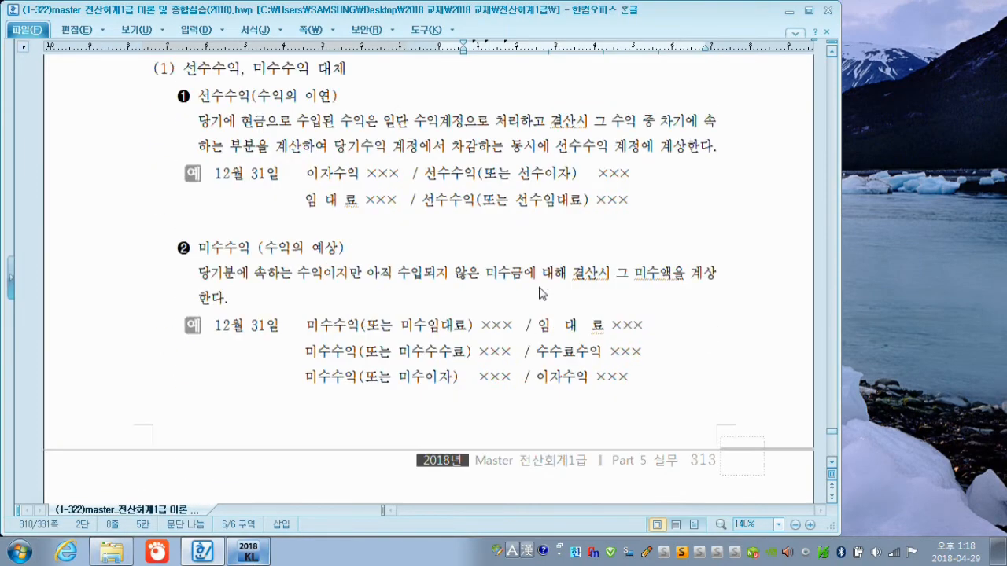
{"action": "scroll", "coordinate": [541, 294], "scroll_direction": "down", "scroll_amount": 20}
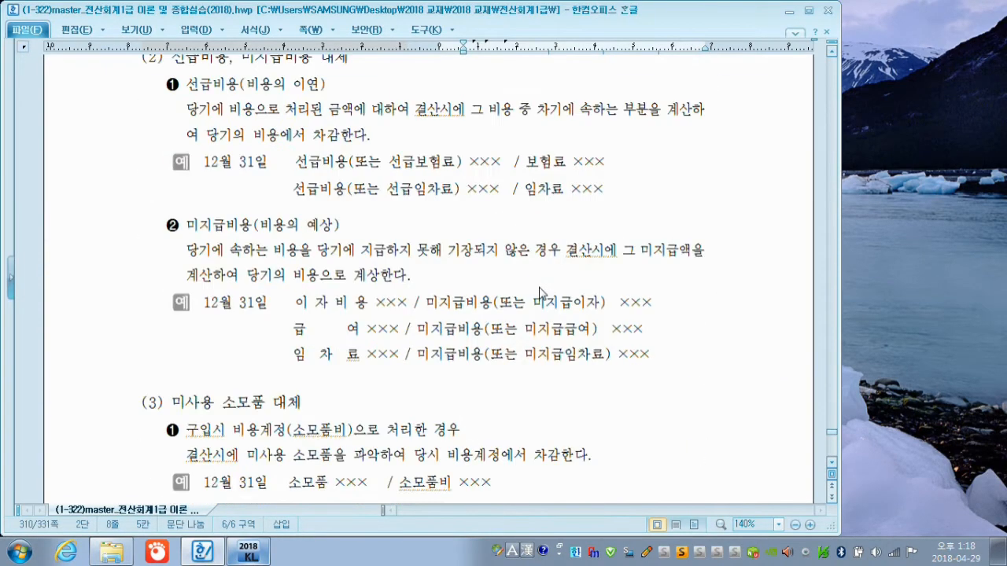
{"action": "scroll", "coordinate": [541, 294], "scroll_direction": "down", "scroll_amount": 2}
{"action": "scroll", "coordinate": [542, 295], "scroll_direction": "up", "scroll_amount": 20}
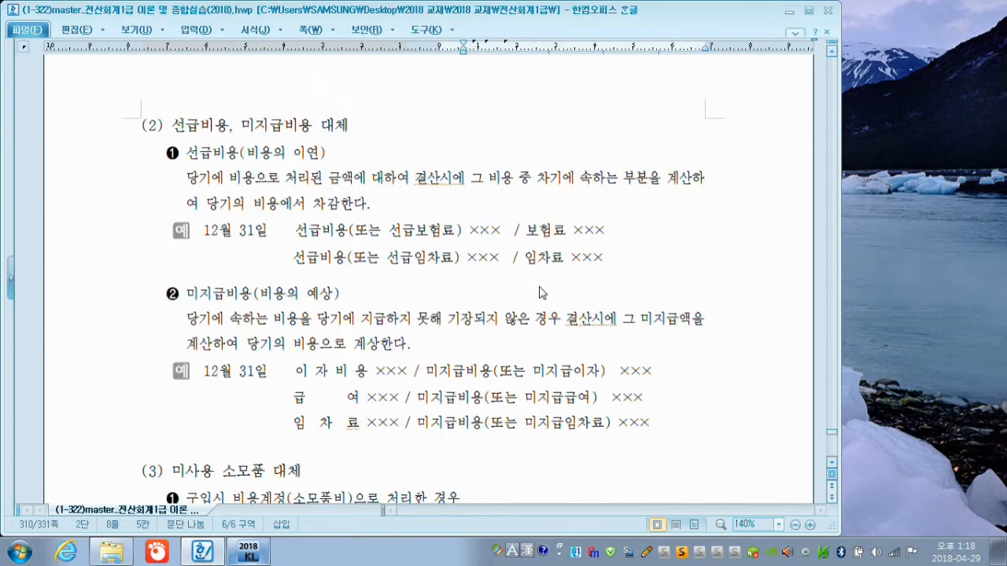
{"action": "scroll", "coordinate": [541, 292], "scroll_direction": "up", "scroll_amount": 14}
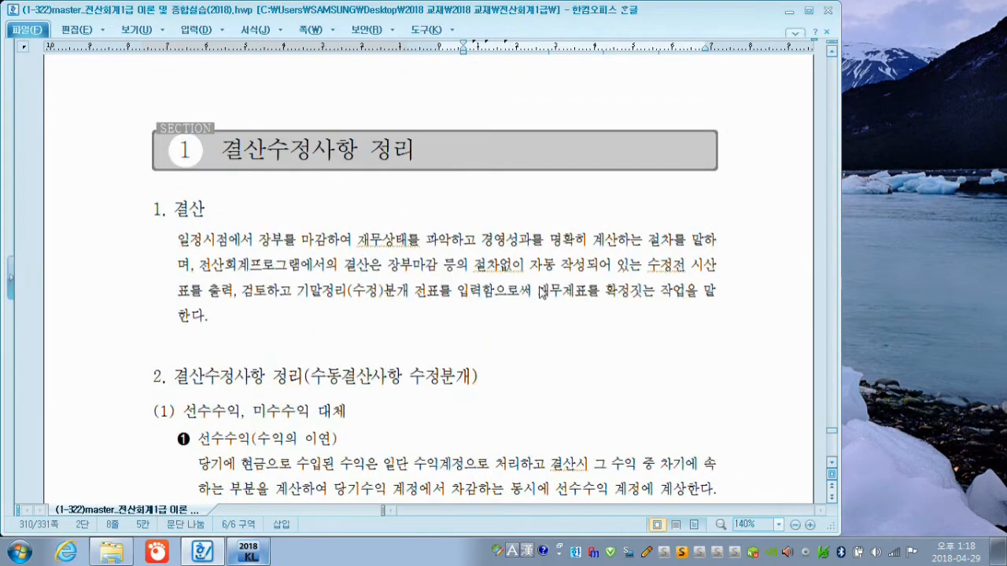
{"action": "scroll", "coordinate": [542, 291], "scroll_direction": "down", "scroll_amount": 5}
{"action": "scroll", "coordinate": [542, 291], "scroll_direction": "down", "scroll_amount": 2}
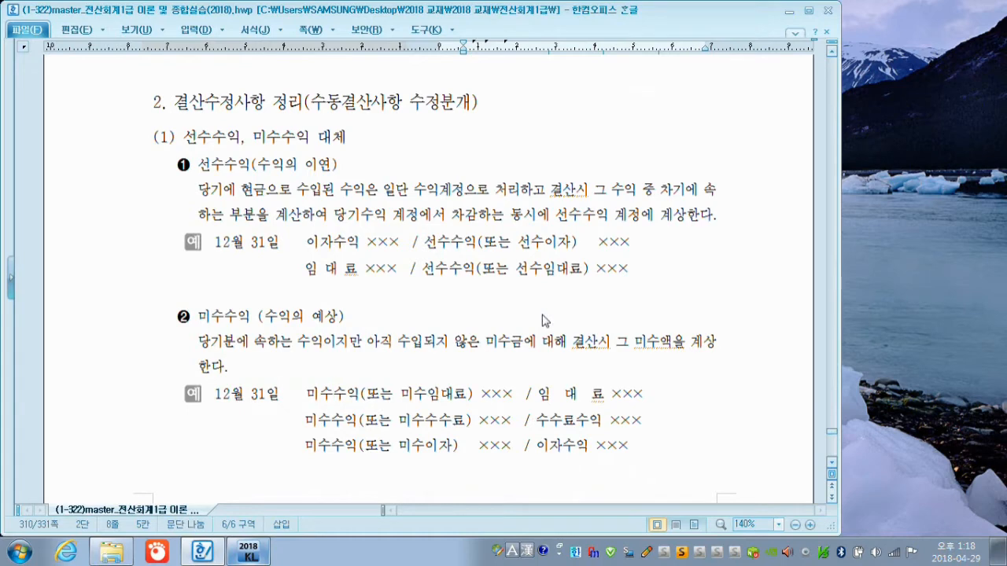
- With the screen pen, underline 수동결산, circle 선수수익 and 미수수익 in the heading, and mark the example entries under 선수수익
{"action": "key", "text": "F12"}
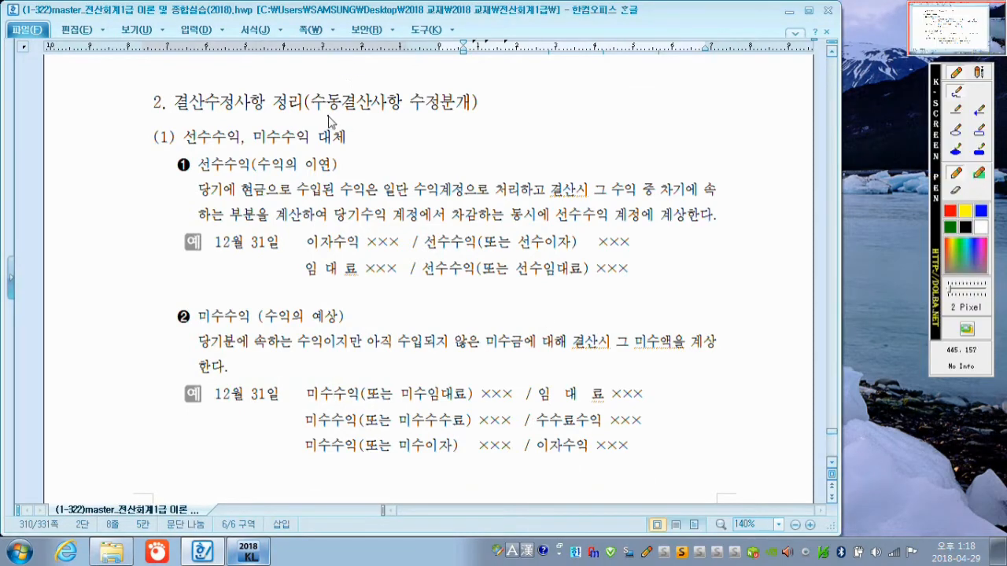
{"action": "left_click_drag", "start_coordinate": [312, 111], "coordinate": [377, 109]}
{"action": "mouse_move", "coordinate": [236, 147]}
{"action": "left_mouse_down"}
{"action": "mouse_move", "coordinate": [206, 149]}
{"action": "mouse_move", "coordinate": [316, 136]}
{"action": "mouse_move", "coordinate": [314, 147]}
{"action": "left_mouse_up"}
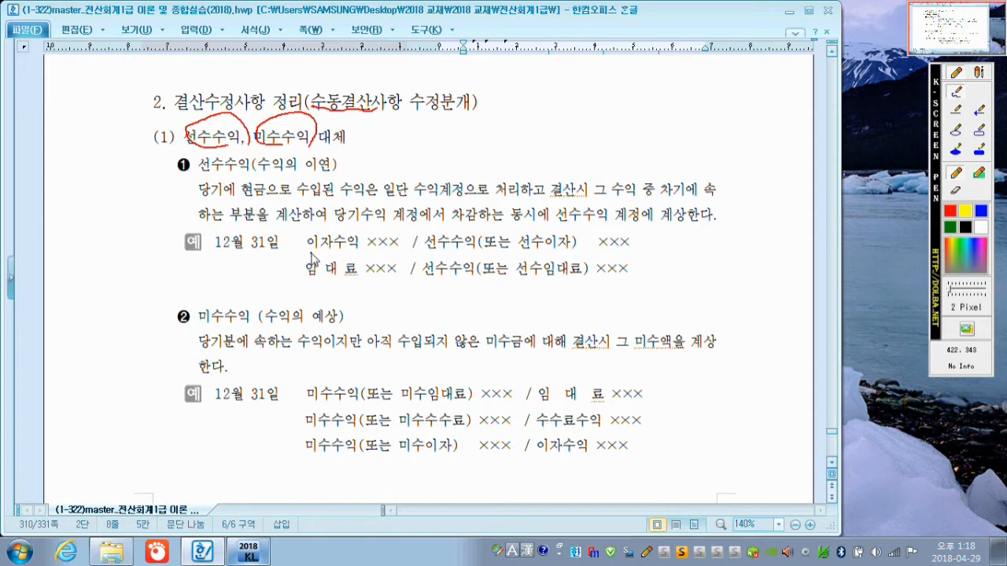
{"action": "left_click_drag", "start_coordinate": [310, 253], "coordinate": [478, 251]}
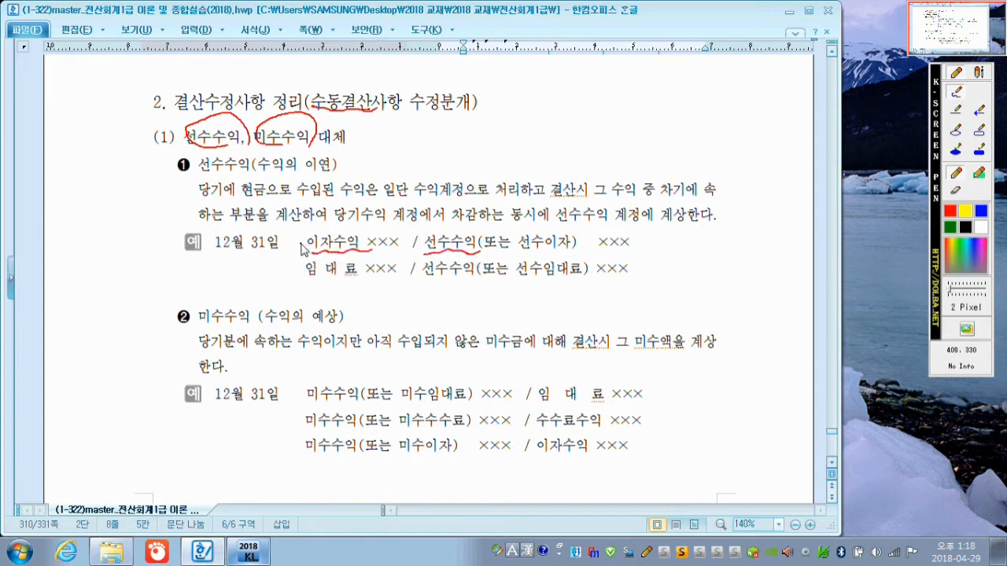
{"action": "left_click_drag", "start_coordinate": [299, 243], "coordinate": [292, 281]}
{"action": "left_click_drag", "start_coordinate": [424, 277], "coordinate": [479, 280]}
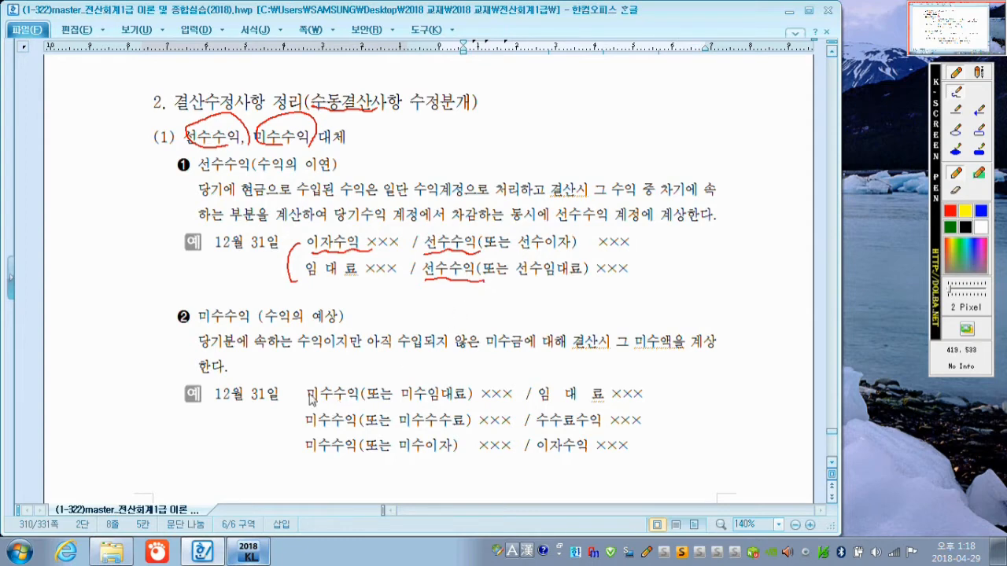
- Bracket the three 미수수익 example entries, underline 임대료, 수수료수익 and 이자수익, and clear the pen marks
{"action": "mouse_move", "coordinate": [307, 389]}
{"action": "left_mouse_down"}
{"action": "mouse_move", "coordinate": [297, 448]}
{"action": "mouse_move", "coordinate": [307, 455]}
{"action": "left_mouse_up"}
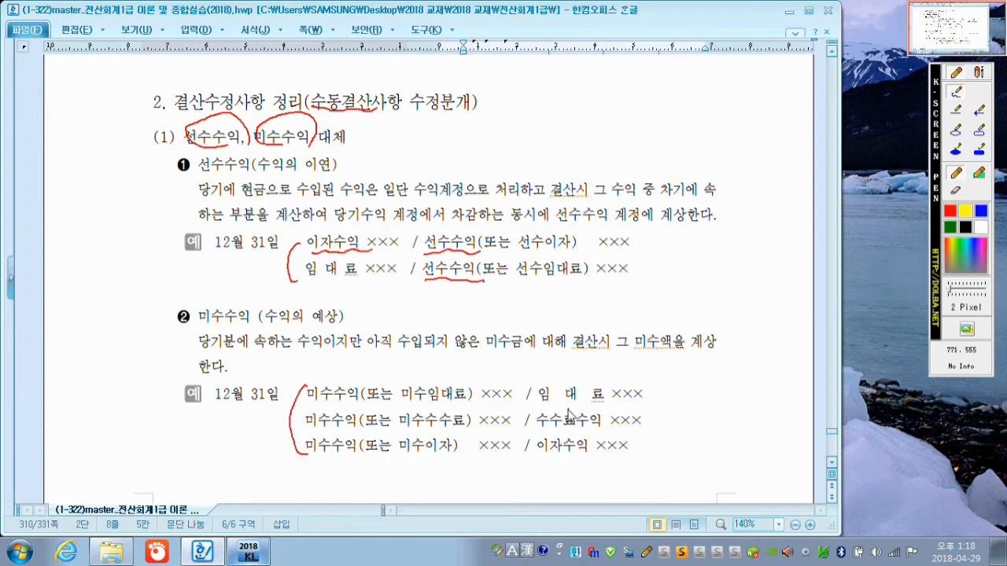
{"action": "left_click_drag", "start_coordinate": [541, 408], "coordinate": [623, 398]}
{"action": "left_click_drag", "start_coordinate": [540, 430], "coordinate": [621, 417]}
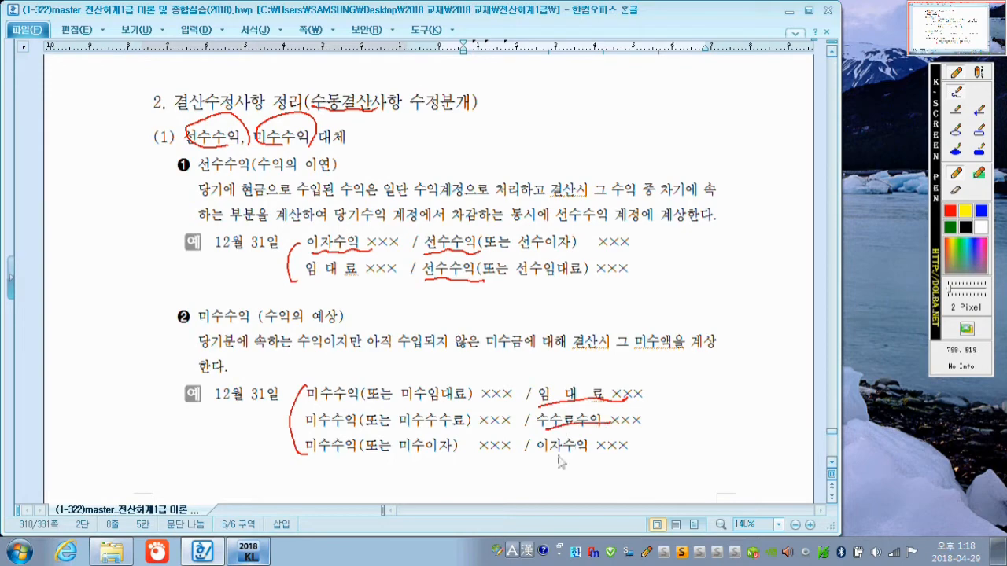
{"action": "left_click_drag", "start_coordinate": [541, 462], "coordinate": [611, 455]}
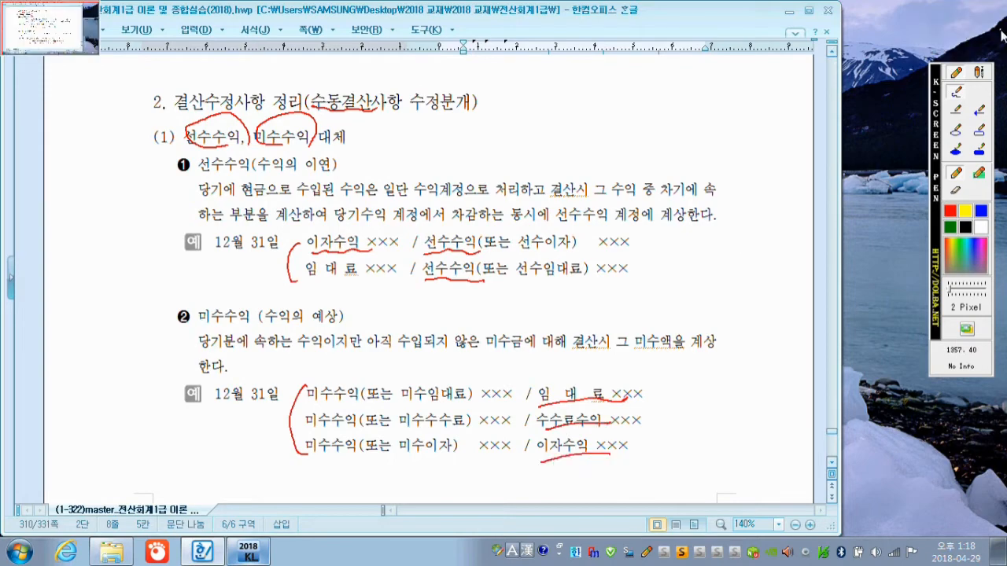
{"action": "key", "text": "Escape"}
- In the 선급비용 examples on the following page, circle 선급비용, handwrite 자산 beside it with an arrow, and underline 보험료 and 임차료
{"action": "scroll", "coordinate": [1002, 35], "scroll_direction": "down", "scroll_amount": 9}
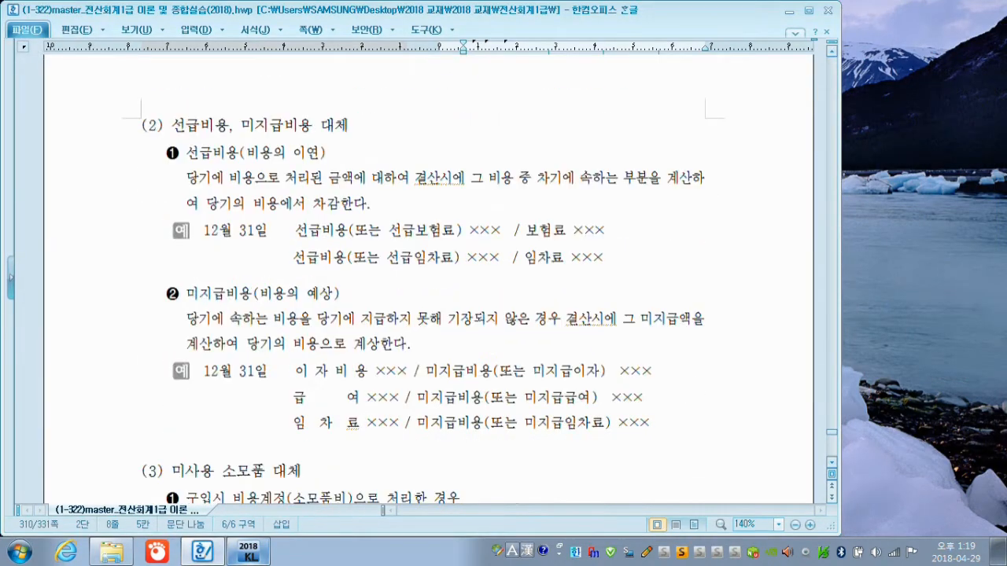
{"action": "scroll", "coordinate": [429, 278], "scroll_direction": "down", "scroll_amount": 1}
{"action": "scroll", "coordinate": [429, 279], "scroll_direction": "up", "scroll_amount": 2}
{"action": "scroll", "coordinate": [428, 279], "scroll_direction": "down", "scroll_amount": 1}
{"action": "key", "text": "ctrl+grave"}
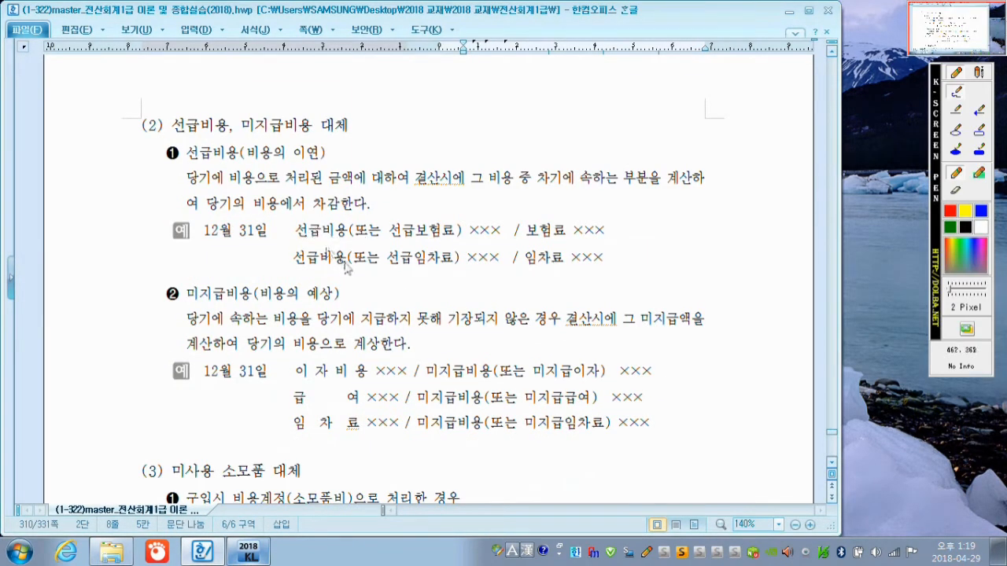
{"action": "mouse_move", "coordinate": [346, 268]}
{"action": "left_mouse_down"}
{"action": "mouse_move", "coordinate": [296, 236]}
{"action": "mouse_move", "coordinate": [356, 246]}
{"action": "mouse_move", "coordinate": [384, 214]}
{"action": "mouse_move", "coordinate": [398, 224]}
{"action": "mouse_move", "coordinate": [431, 206]}
{"action": "mouse_move", "coordinate": [451, 209]}
{"action": "left_mouse_up"}
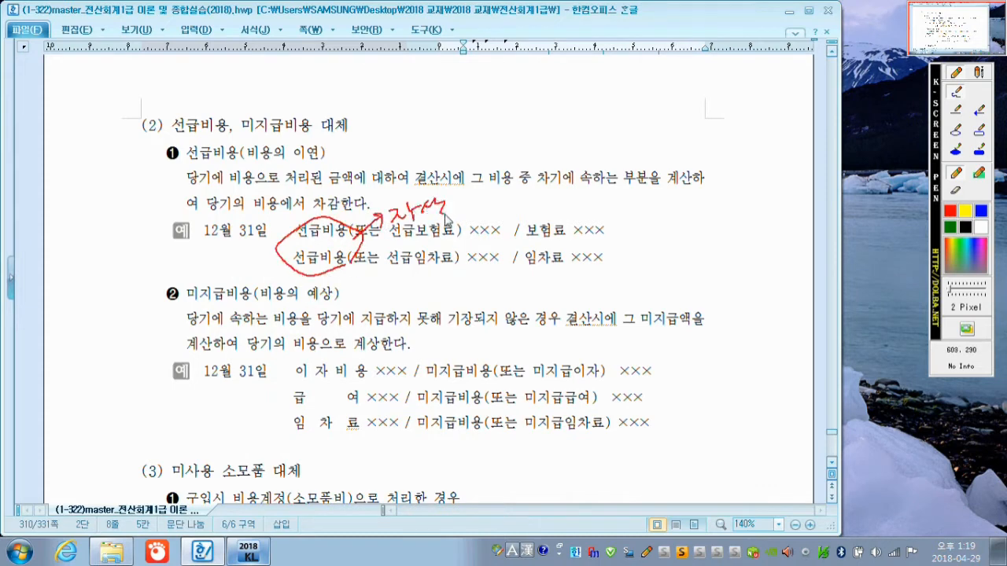
{"action": "left_click_drag", "start_coordinate": [527, 246], "coordinate": [576, 247]}
{"action": "left_click_drag", "start_coordinate": [529, 277], "coordinate": [583, 271]}
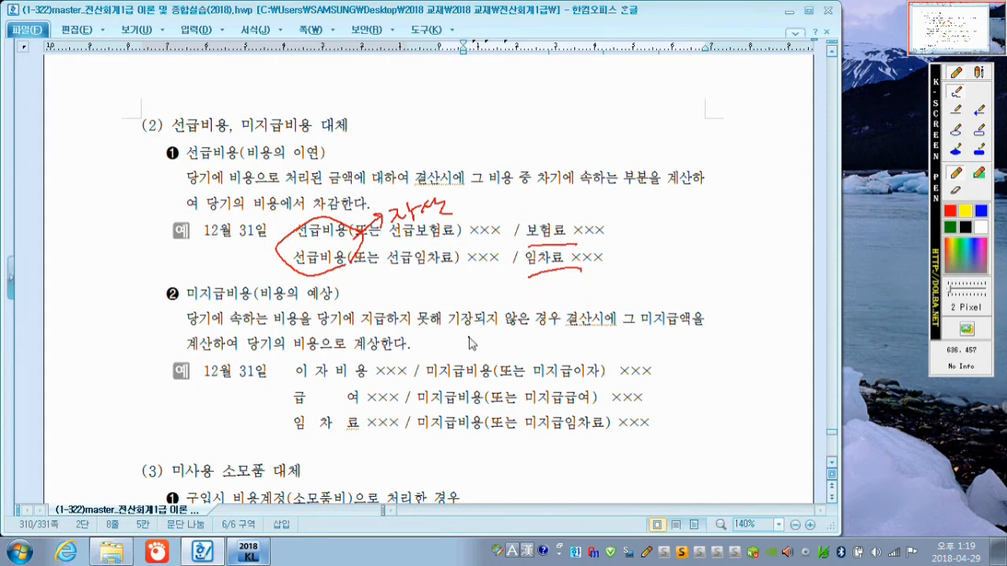
- Circle 미지급비용 in its example entries, handwrite 부채 beside it with an arrow, and underline 이자비용, 급여 and 임차료
{"action": "mouse_move", "coordinate": [499, 442]}
{"action": "left_mouse_down"}
{"action": "mouse_move", "coordinate": [445, 413]}
{"action": "mouse_move", "coordinate": [532, 410]}
{"action": "mouse_move", "coordinate": [515, 372]}
{"action": "mouse_move", "coordinate": [526, 345]}
{"action": "mouse_move", "coordinate": [551, 356]}
{"action": "mouse_move", "coordinate": [556, 345]}
{"action": "mouse_move", "coordinate": [582, 363]}
{"action": "left_mouse_up"}
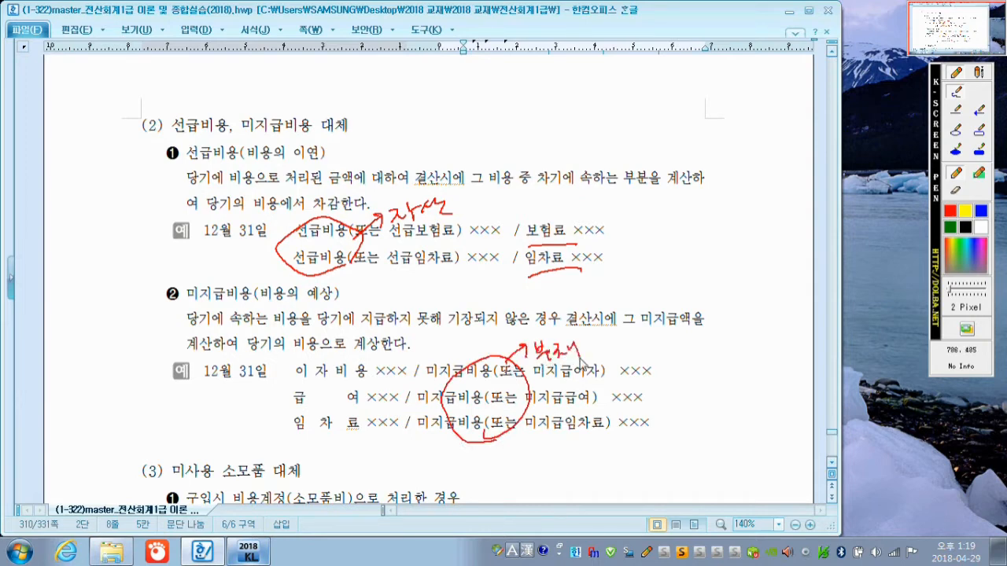
{"action": "left_click_drag", "start_coordinate": [297, 381], "coordinate": [366, 380]}
{"action": "left_click_drag", "start_coordinate": [295, 408], "coordinate": [367, 406]}
{"action": "left_click_drag", "start_coordinate": [299, 434], "coordinate": [376, 427]}
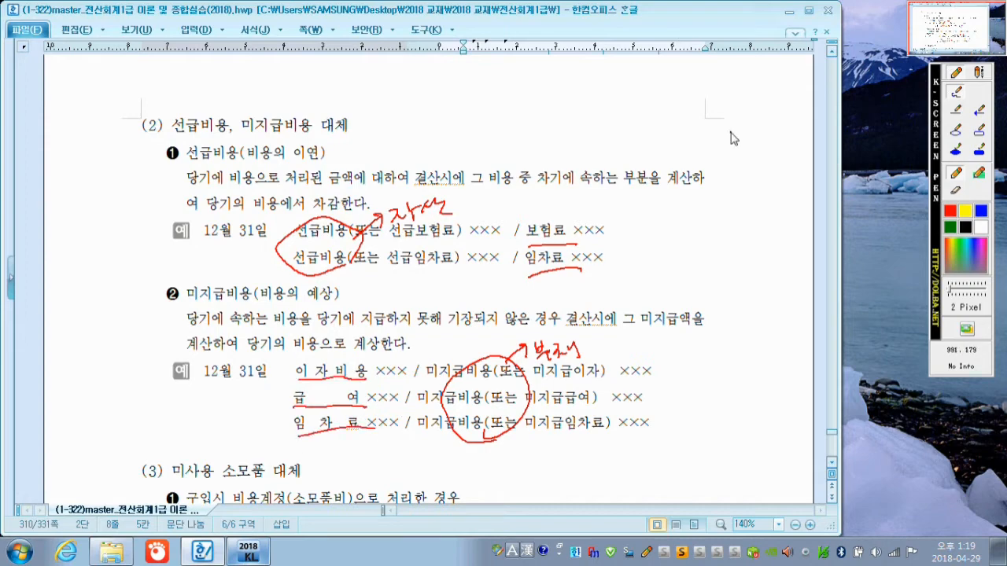
- Clear the pen marks and, in section (3)'s expense case, circle 소모품비, draw an arrow to its entry, and underline 미사용 소모품 and 소모품
{"action": "key", "text": "Escape"}
{"action": "scroll", "coordinate": [708, 140], "scroll_direction": "down", "scroll_amount": 5}
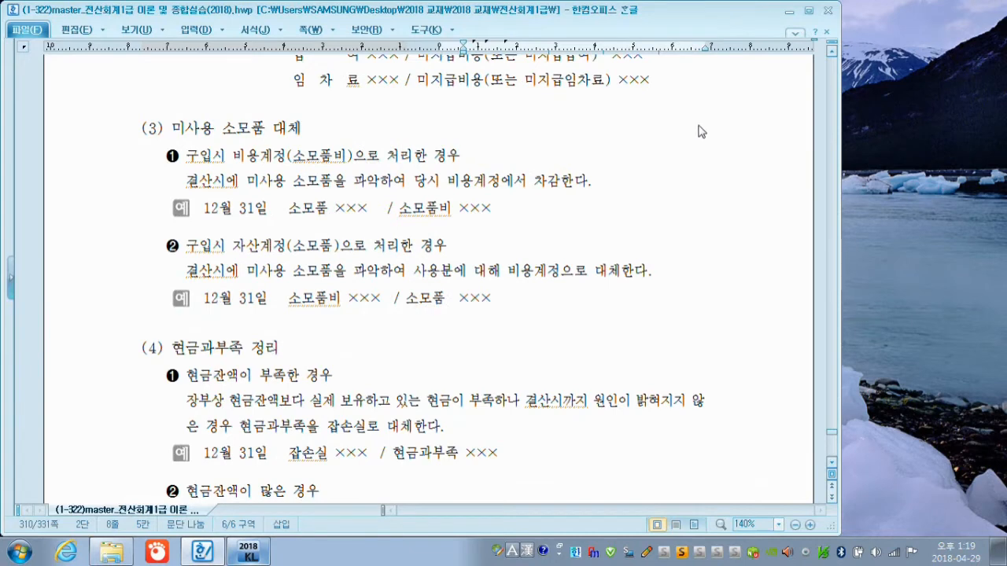
{"action": "key", "text": "ctrl+1"}
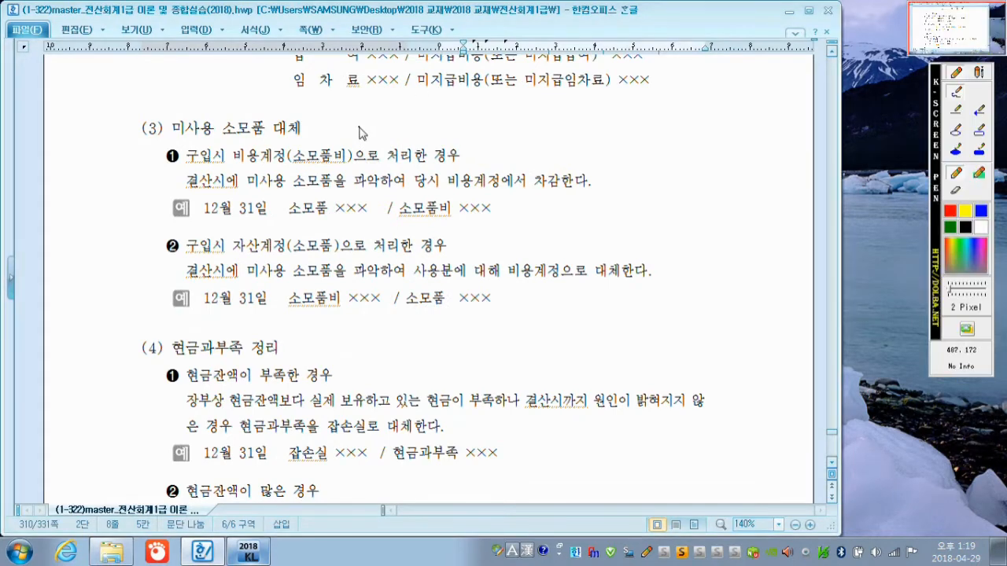
{"action": "mouse_move", "coordinate": [334, 166]}
{"action": "left_mouse_down"}
{"action": "mouse_move", "coordinate": [300, 140]}
{"action": "mouse_move", "coordinate": [346, 167]}
{"action": "left_mouse_up"}
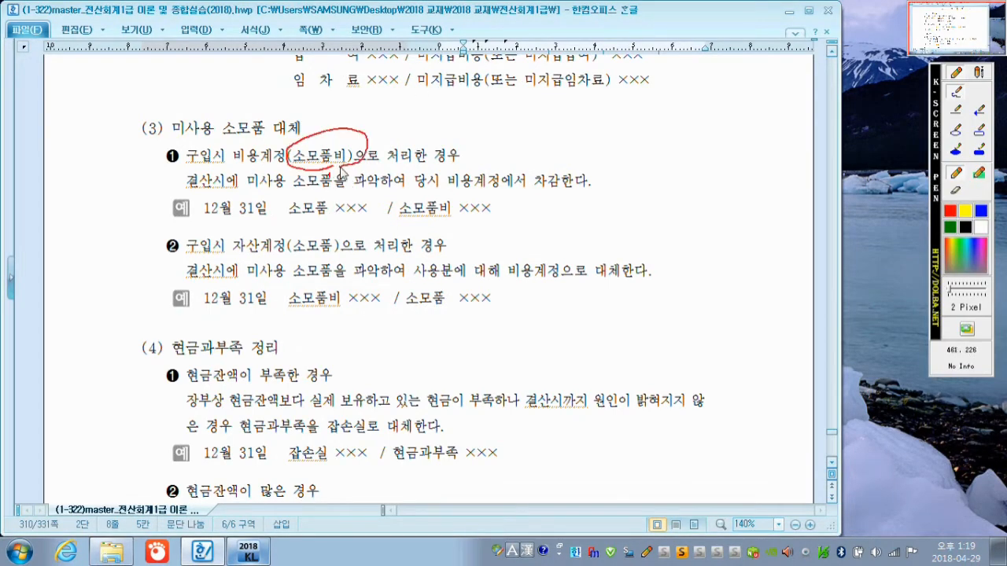
{"action": "left_click_drag", "start_coordinate": [250, 187], "coordinate": [322, 190]}
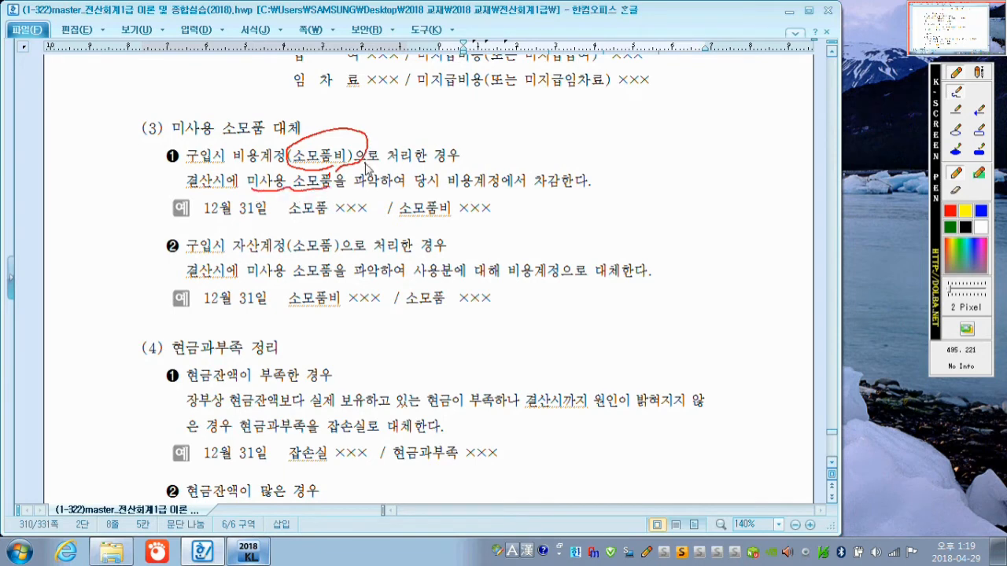
{"action": "mouse_move", "coordinate": [367, 163]}
{"action": "left_mouse_down"}
{"action": "mouse_move", "coordinate": [422, 196]}
{"action": "mouse_move", "coordinate": [404, 193]}
{"action": "left_mouse_up"}
{"action": "left_click_drag", "start_coordinate": [289, 216], "coordinate": [363, 221]}
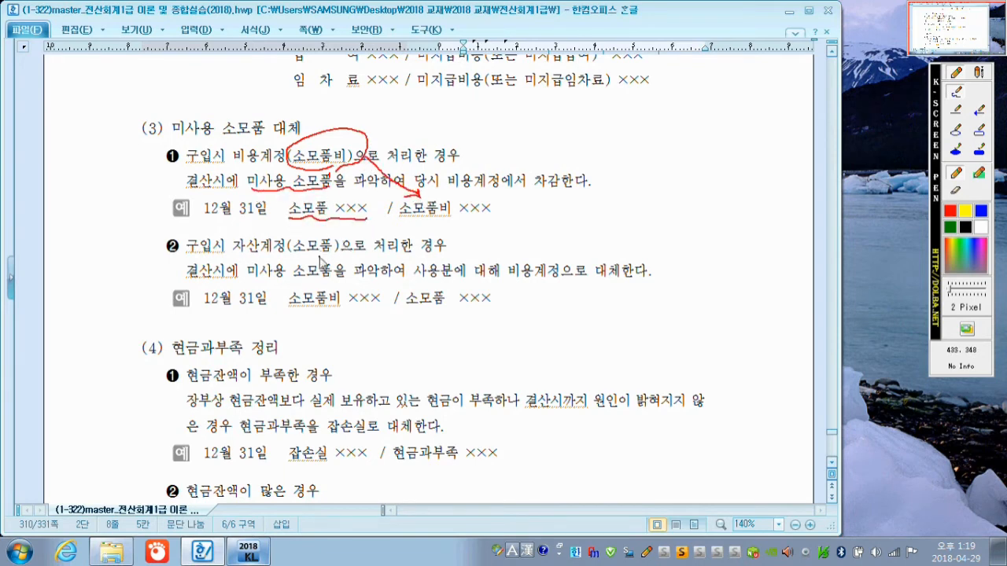
- In the asset-account case, underline 소모품 with an arrow to its entry, cross out 미, circle 사용, and underline 소모품비
{"action": "left_click_drag", "start_coordinate": [294, 256], "coordinate": [350, 250]}
{"action": "mouse_move", "coordinate": [260, 260]}
{"action": "left_mouse_down"}
{"action": "mouse_move", "coordinate": [247, 277]}
{"action": "mouse_move", "coordinate": [288, 279]}
{"action": "left_mouse_up"}
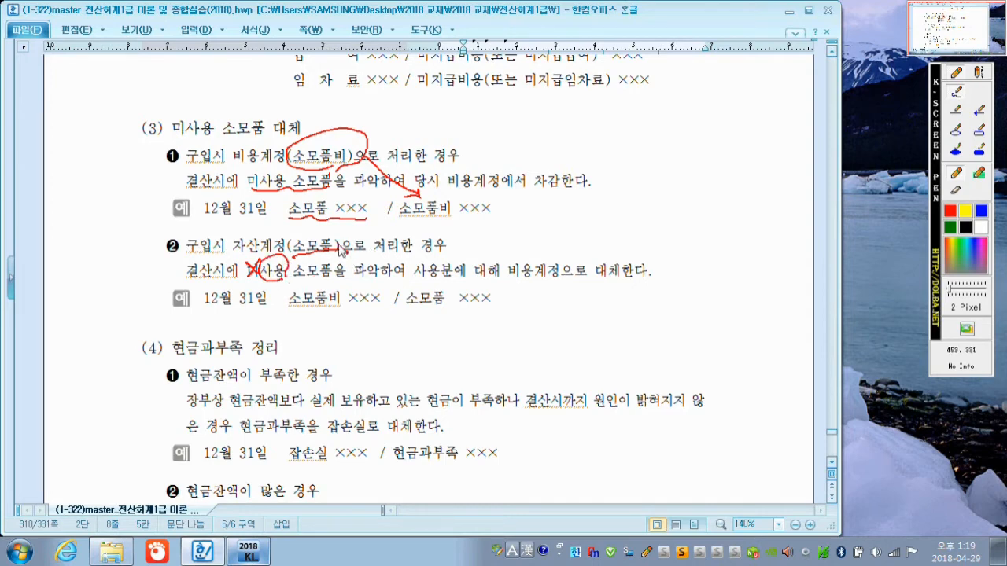
{"action": "mouse_move", "coordinate": [340, 250]}
{"action": "left_mouse_down"}
{"action": "mouse_move", "coordinate": [409, 290]}
{"action": "mouse_move", "coordinate": [388, 283]}
{"action": "left_mouse_up"}
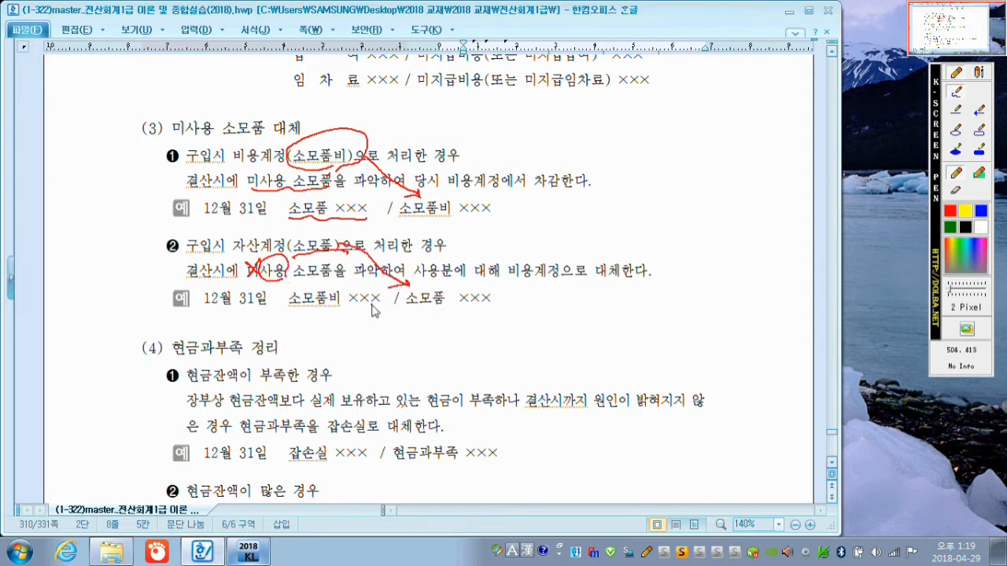
{"action": "left_click_drag", "start_coordinate": [337, 307], "coordinate": [381, 305]}
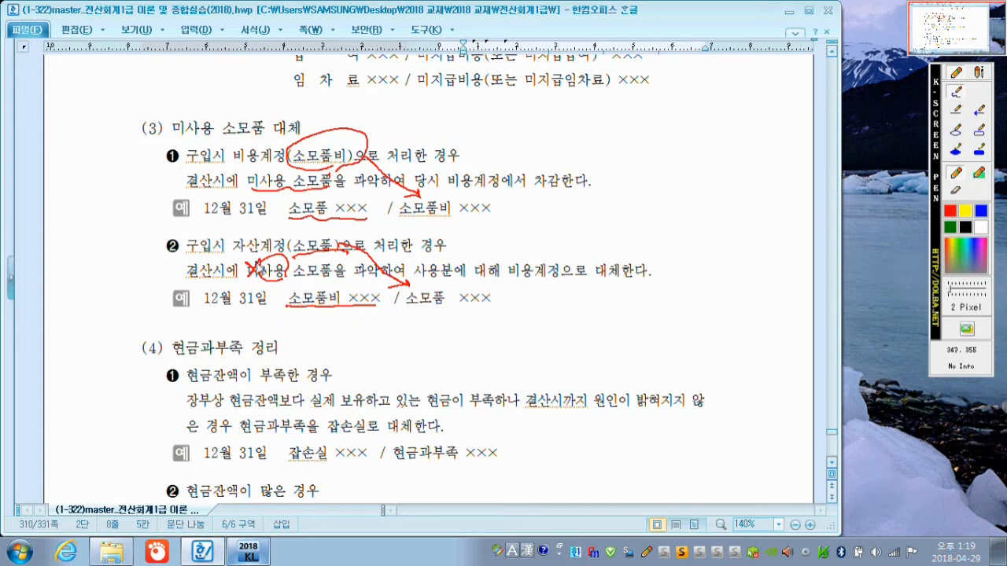
{"action": "left_click_drag", "start_coordinate": [262, 255], "coordinate": [251, 280]}
- Handwrite 사용액 below the asset-case example entry and circle 미사용 in the expense-account case
{"action": "left_click_drag", "start_coordinate": [499, 320], "coordinate": [485, 334]}
{"action": "left_click_drag", "start_coordinate": [492, 324], "coordinate": [500, 331]}
{"action": "left_click_drag", "start_coordinate": [503, 310], "coordinate": [515, 337]}
{"action": "mouse_move", "coordinate": [513, 322]}
{"action": "left_mouse_down"}
{"action": "mouse_move", "coordinate": [531, 311]}
{"action": "mouse_move", "coordinate": [540, 334]}
{"action": "mouse_move", "coordinate": [563, 311]}
{"action": "mouse_move", "coordinate": [568, 331]}
{"action": "left_mouse_up"}
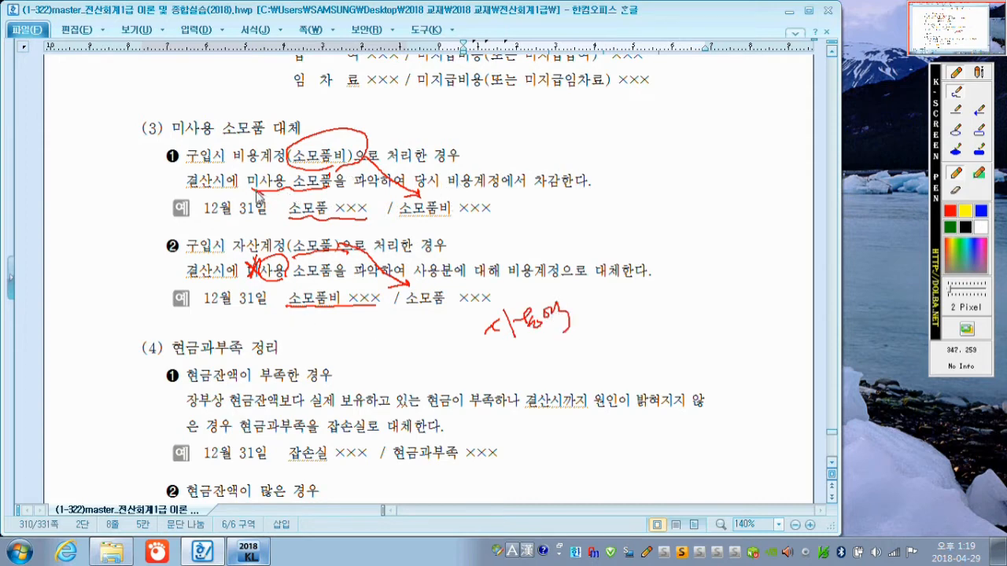
{"action": "mouse_move", "coordinate": [246, 183]}
{"action": "left_mouse_down"}
{"action": "mouse_move", "coordinate": [276, 169]}
{"action": "mouse_move", "coordinate": [289, 193]}
{"action": "left_mouse_up"}
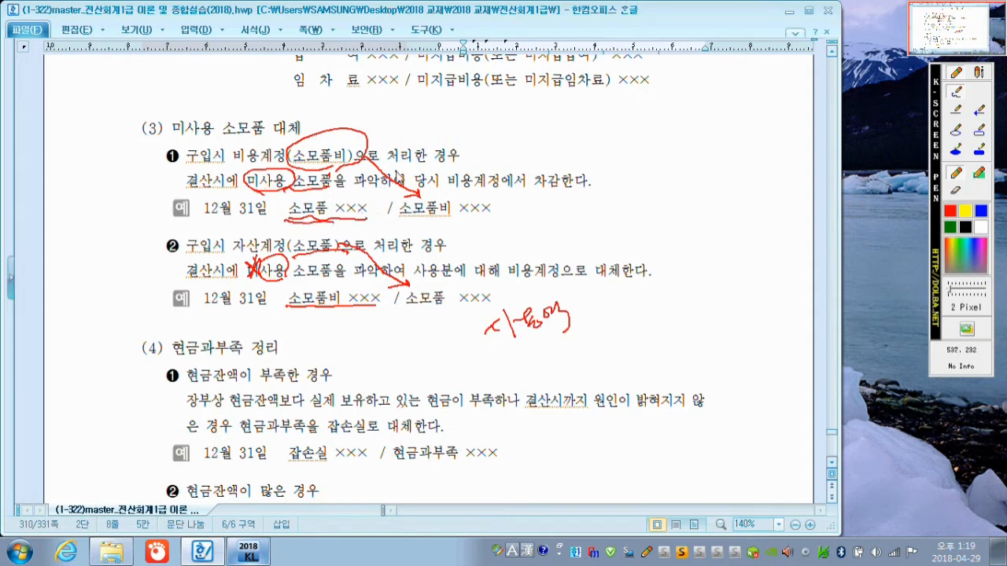
- Clear the pen marks and highlight the 잡손실 and 잡이익 entries in section (4) 현금과부족 정리
{"action": "scroll", "coordinate": [439, 238], "scroll_direction": "down", "scroll_amount": 3}
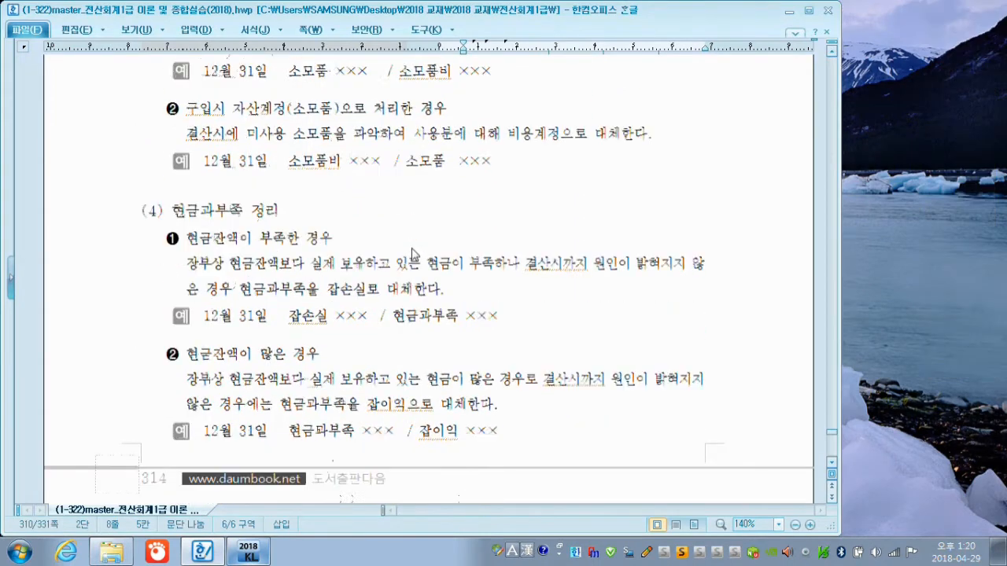
{"action": "left_click_drag", "start_coordinate": [290, 318], "coordinate": [359, 318]}
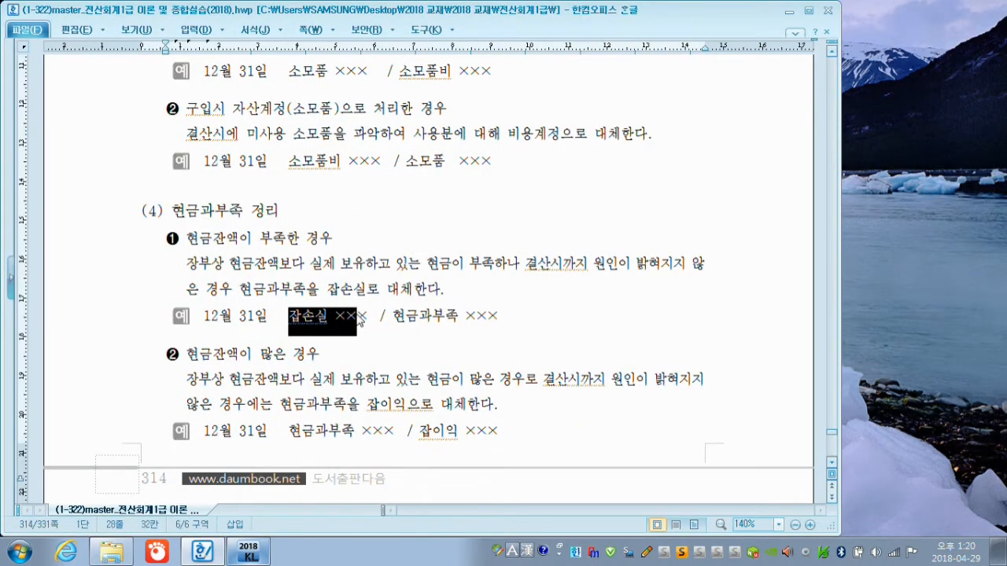
{"action": "left_click_drag", "start_coordinate": [420, 432], "coordinate": [490, 431]}
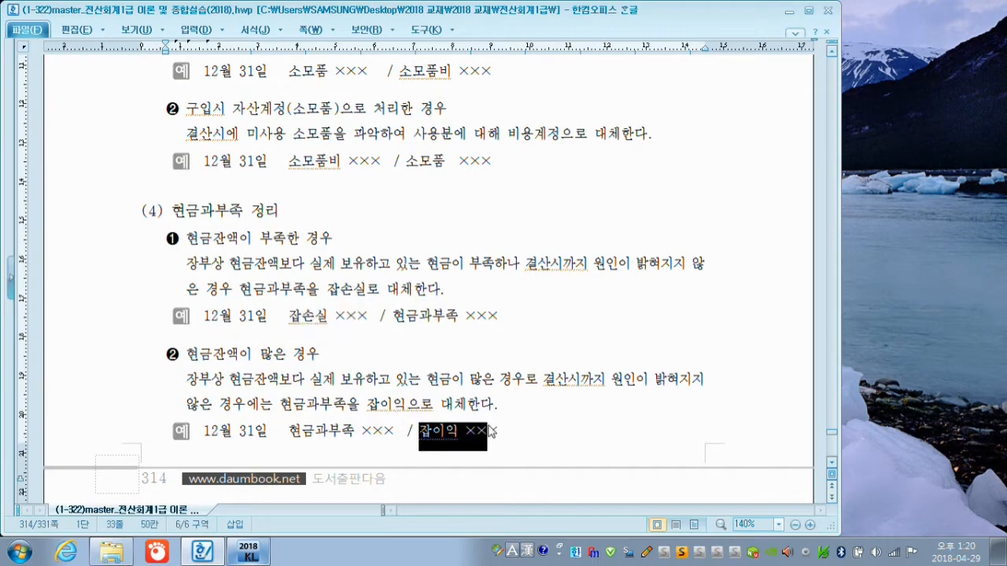
- In section (5) 단기매매증권 평가, highlight the valuation-gain entry and the 단기매매증권 credit of the valuation-loss entry
{"action": "scroll", "coordinate": [504, 295], "scroll_direction": "down", "scroll_amount": 10}
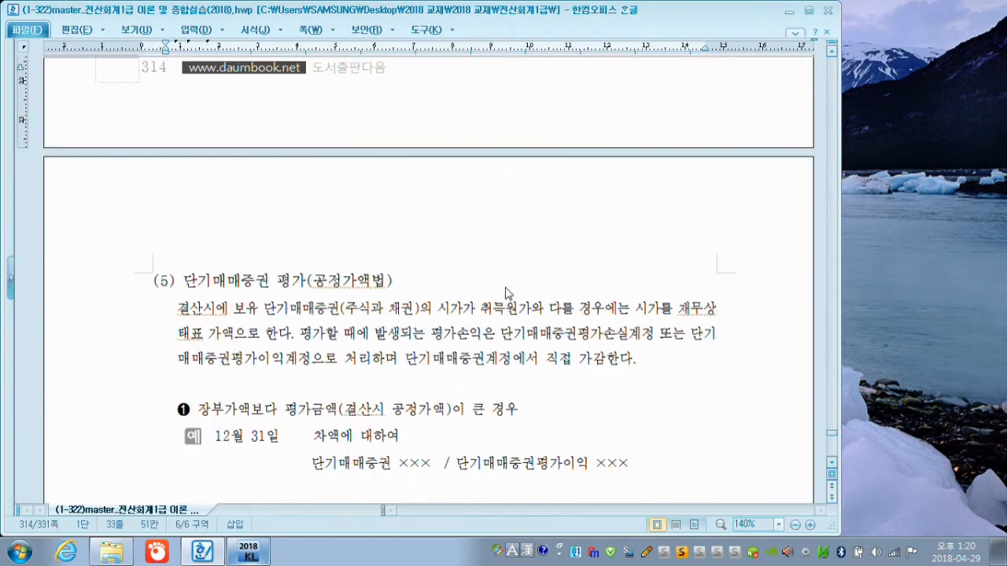
{"action": "scroll", "coordinate": [506, 292], "scroll_direction": "down", "scroll_amount": 4}
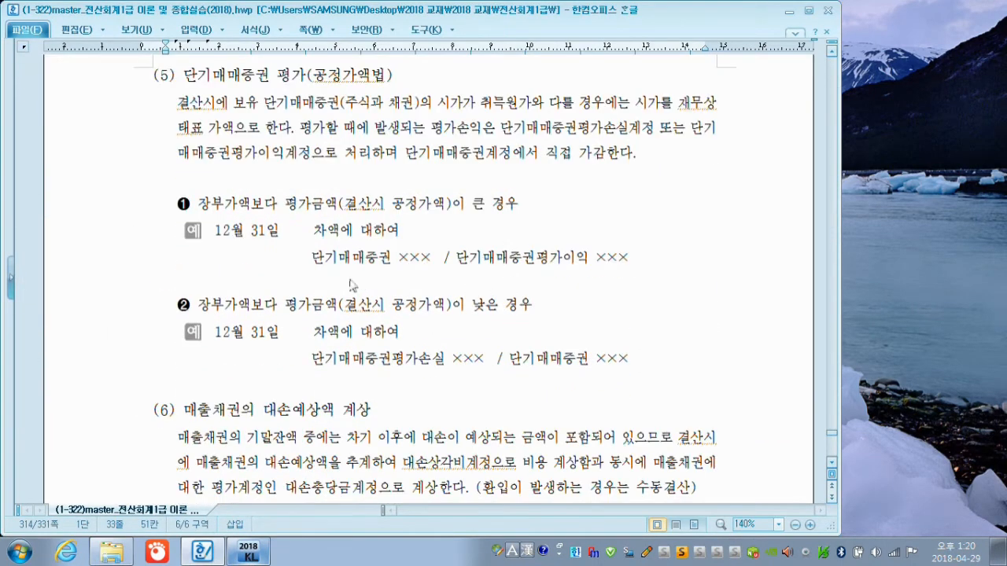
{"action": "left_click_drag", "start_coordinate": [312, 262], "coordinate": [604, 271]}
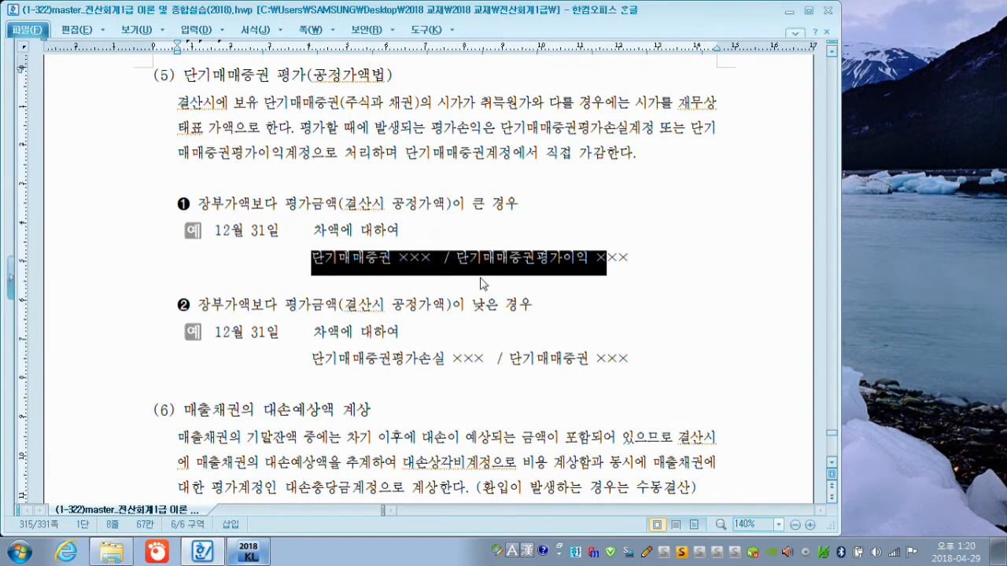
{"action": "left_click", "coordinate": [346, 274]}
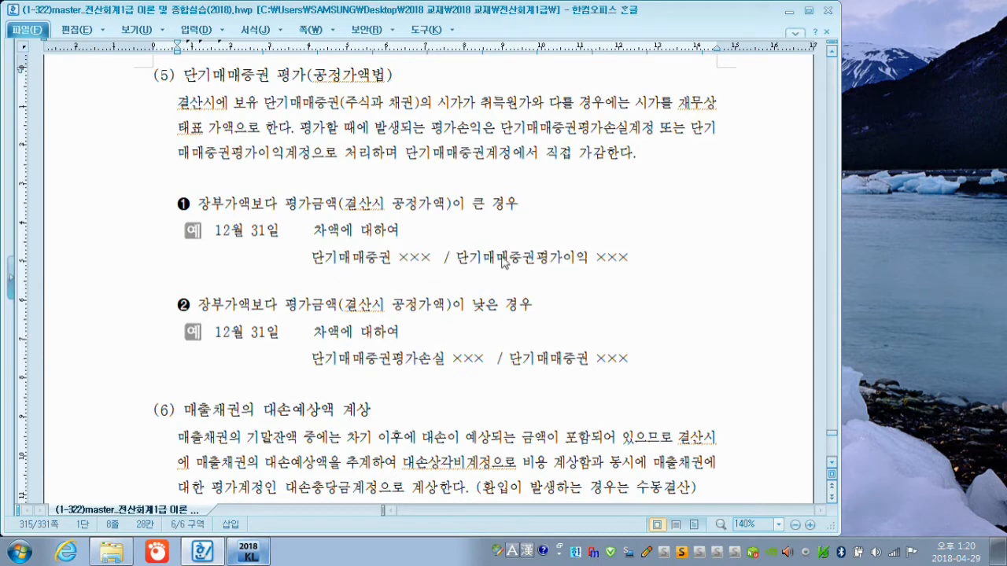
{"action": "scroll", "coordinate": [509, 262], "scroll_direction": "down", "scroll_amount": 2}
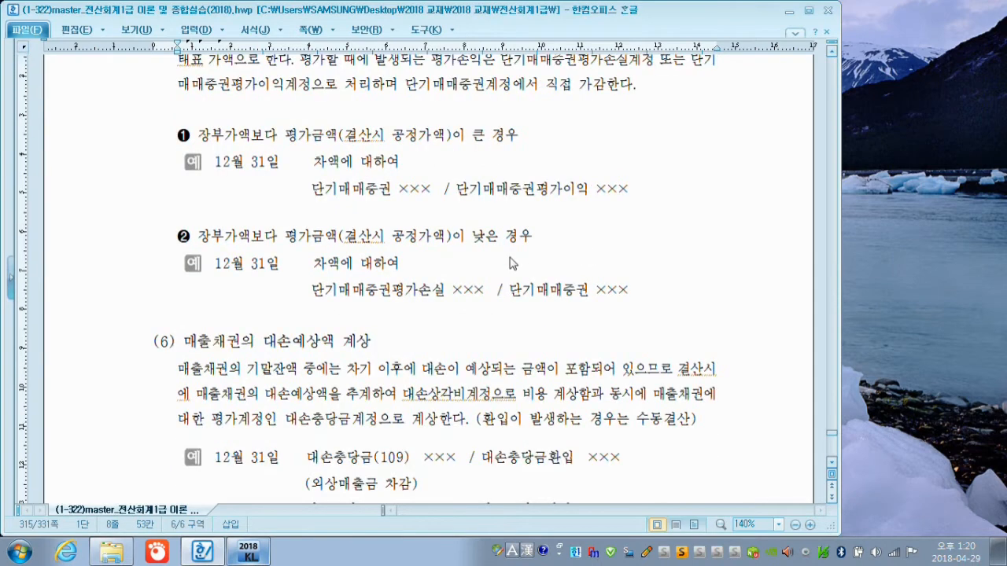
{"action": "left_click", "coordinate": [377, 299]}
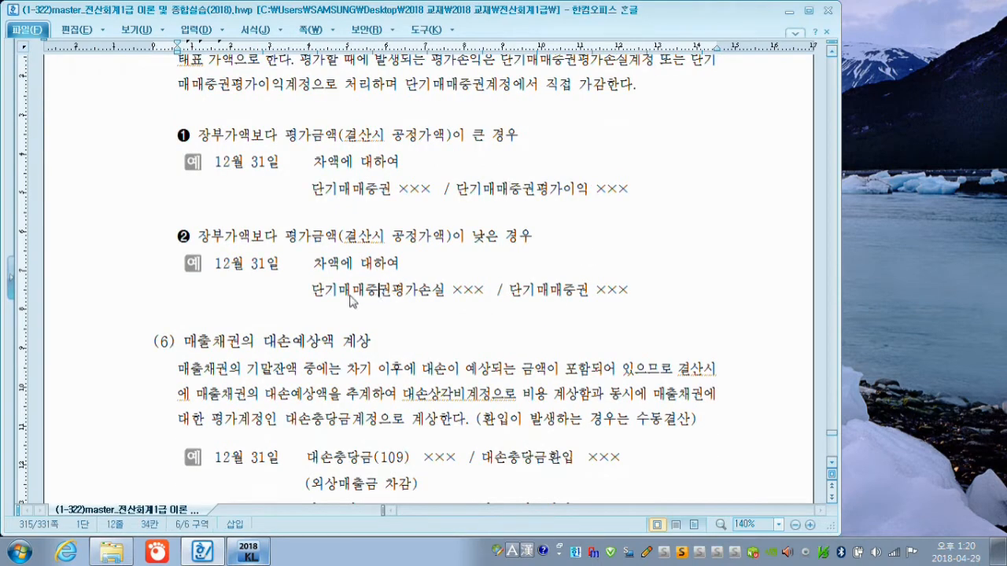
{"action": "left_click_drag", "start_coordinate": [285, 291], "coordinate": [639, 292]}
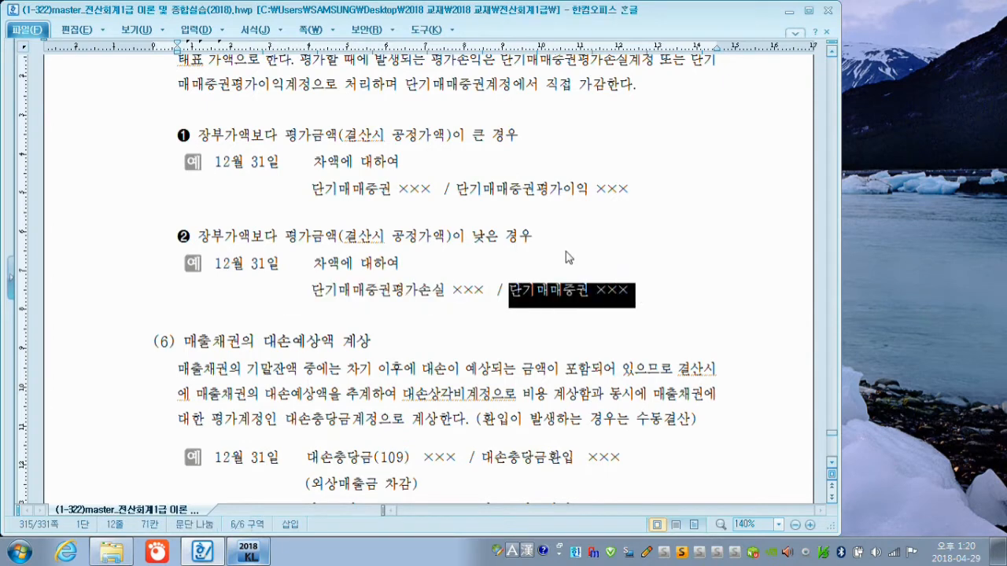
- Highlight the 대손충당금환입 example entries in section (6) and the 부가가치세예수금 and 미지급금 entry lines in section (7)
{"action": "scroll", "coordinate": [569, 257], "scroll_direction": "down", "scroll_amount": 6}
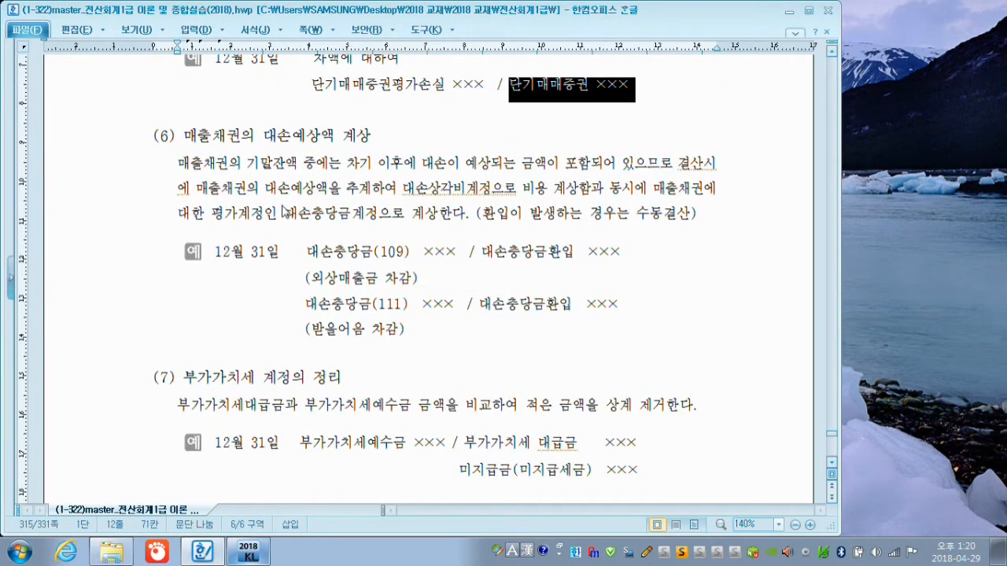
{"action": "left_click", "coordinate": [281, 207]}
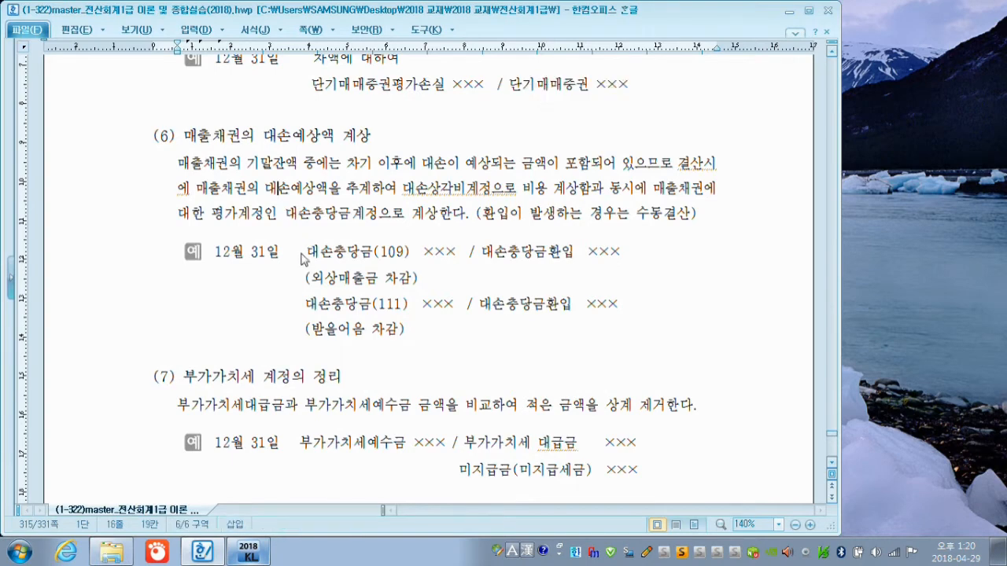
{"action": "left_click_drag", "start_coordinate": [301, 259], "coordinate": [616, 330]}
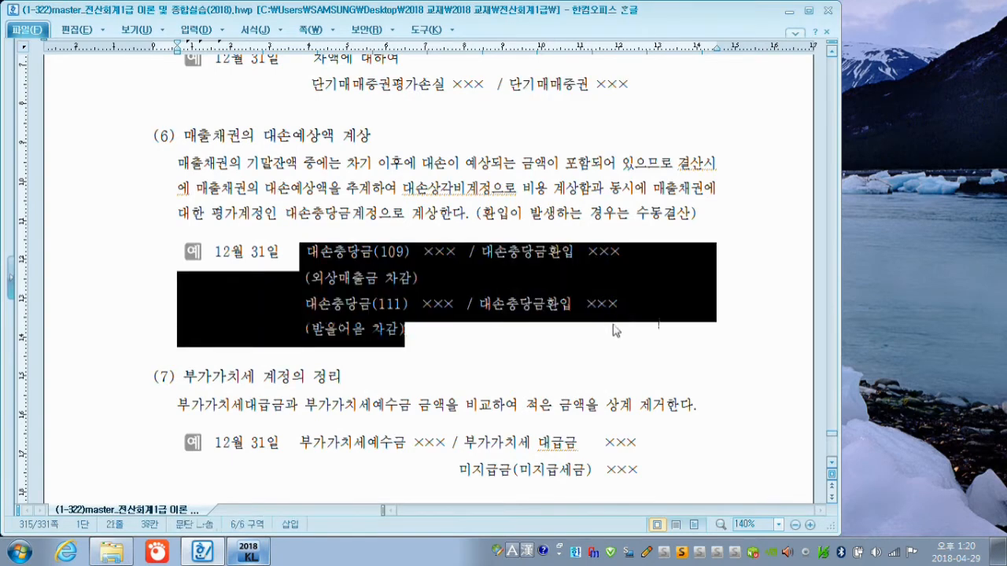
{"action": "scroll", "coordinate": [550, 315], "scroll_direction": "down", "scroll_amount": 5}
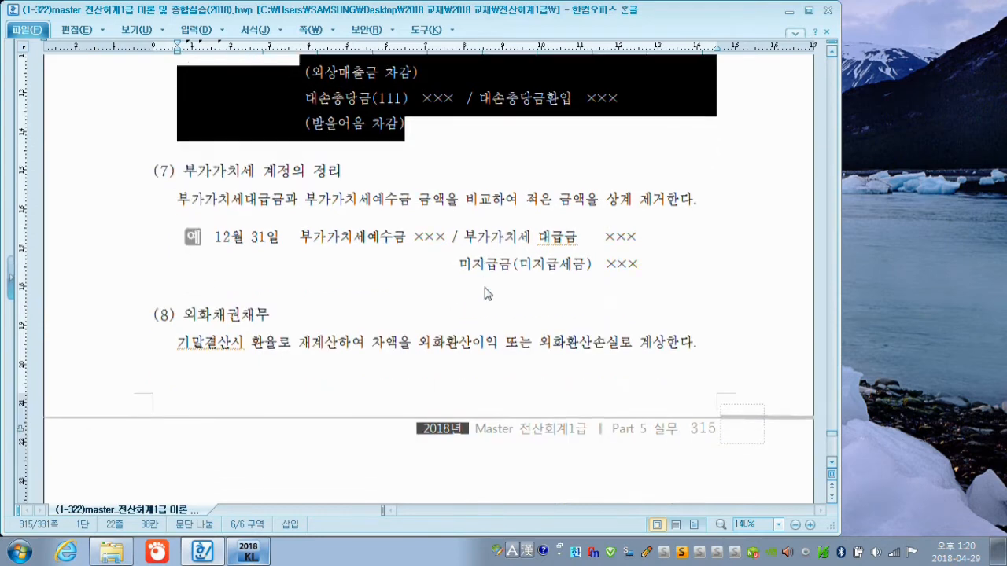
{"action": "left_click_drag", "start_coordinate": [291, 247], "coordinate": [641, 236]}
{"action": "left_click_drag", "start_coordinate": [460, 268], "coordinate": [642, 267]}
- In the boxed summary under 결산자료의 입력, circle 수동결산분 and 일반전표 분개입력 (12월31일) with the screen pen
{"action": "scroll", "coordinate": [521, 242], "scroll_direction": "down", "scroll_amount": 3}
{"action": "scroll", "coordinate": [525, 248], "scroll_direction": "down", "scroll_amount": 7}
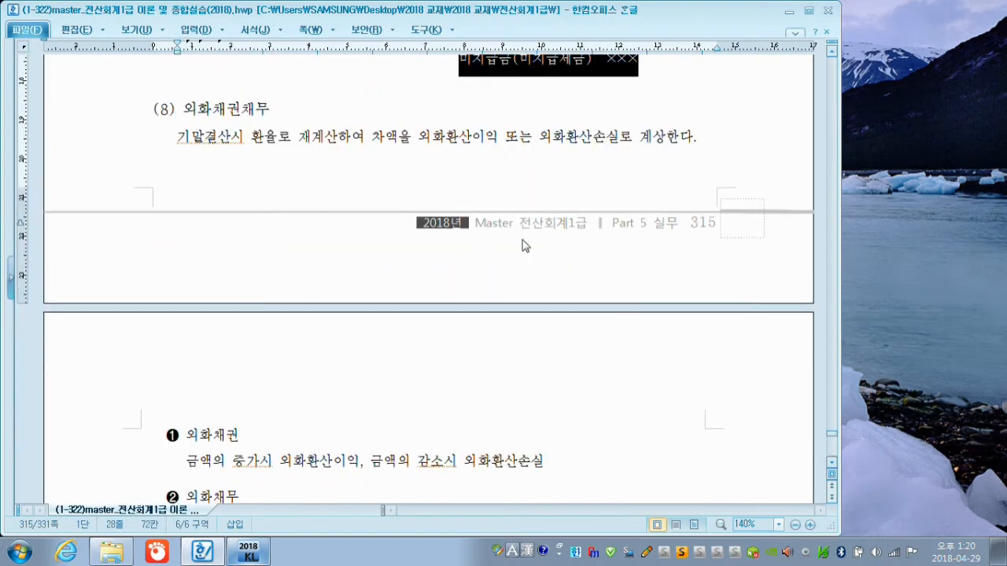
{"action": "scroll", "coordinate": [523, 244], "scroll_direction": "down", "scroll_amount": 10}
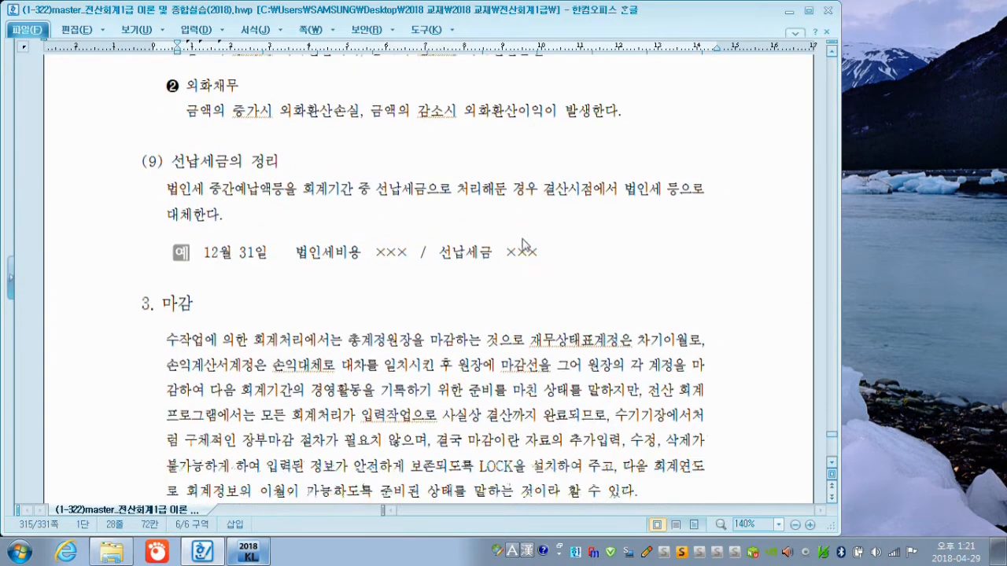
{"action": "scroll", "coordinate": [525, 245], "scroll_direction": "down", "scroll_amount": 10}
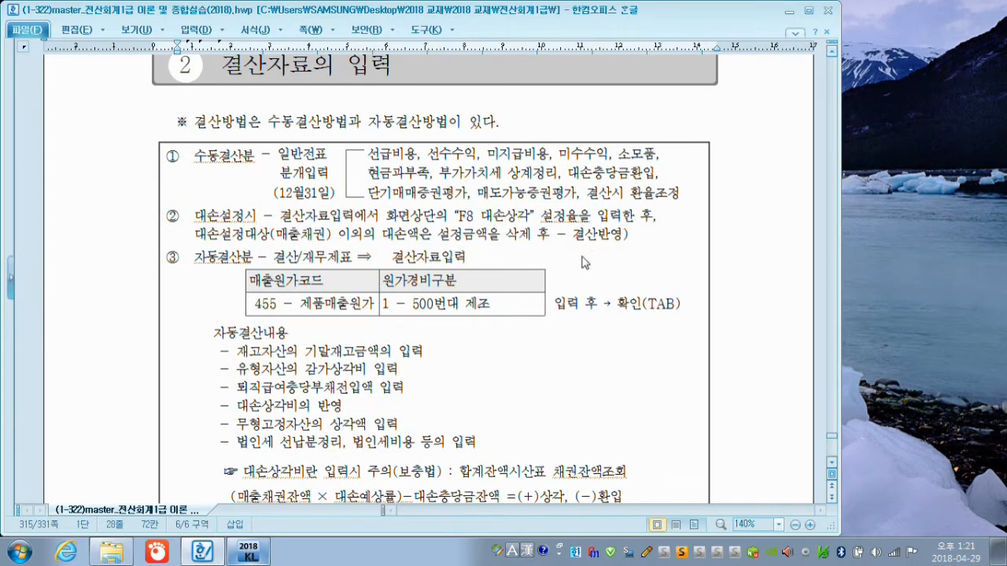
{"action": "key", "text": "F12"}
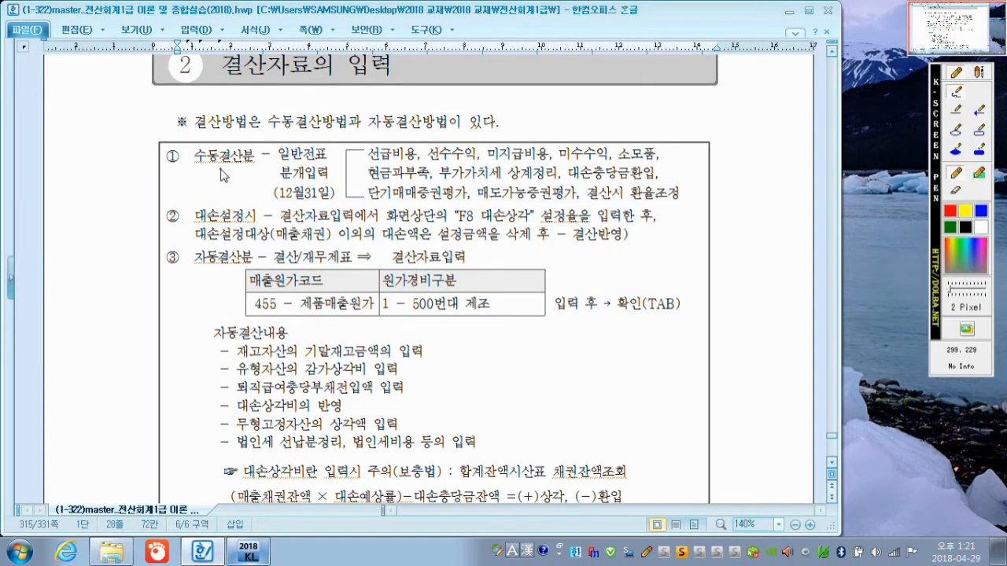
{"action": "mouse_move", "coordinate": [240, 167]}
{"action": "left_mouse_down"}
{"action": "mouse_move", "coordinate": [206, 166]}
{"action": "mouse_move", "coordinate": [193, 140]}
{"action": "mouse_move", "coordinate": [263, 152]}
{"action": "mouse_move", "coordinate": [230, 176]}
{"action": "left_mouse_up"}
{"action": "mouse_move", "coordinate": [316, 209]}
{"action": "left_mouse_down"}
{"action": "mouse_move", "coordinate": [277, 222]}
{"action": "mouse_move", "coordinate": [275, 152]}
{"action": "mouse_move", "coordinate": [338, 154]}
{"action": "mouse_move", "coordinate": [333, 200]}
{"action": "left_mouse_up"}
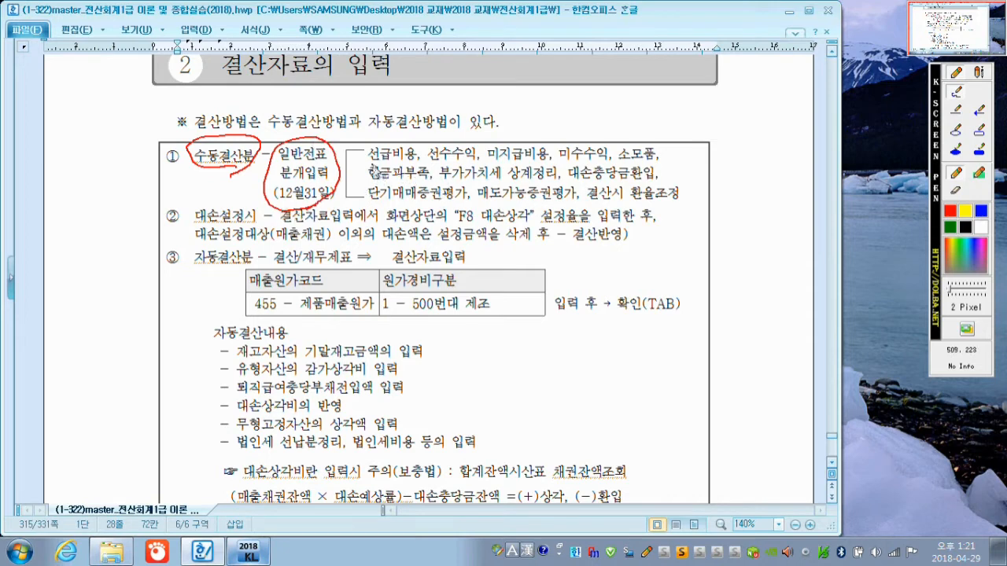
- Mark the manual closing items from 선급비용 to 결산시 환율조정, circling 소모품, bracket the list, and underline 수동결산분
{"action": "mouse_move", "coordinate": [428, 163]}
{"action": "left_mouse_down"}
{"action": "mouse_move", "coordinate": [618, 164]}
{"action": "mouse_move", "coordinate": [614, 171]}
{"action": "mouse_move", "coordinate": [641, 143]}
{"action": "mouse_move", "coordinate": [660, 167]}
{"action": "left_mouse_up"}
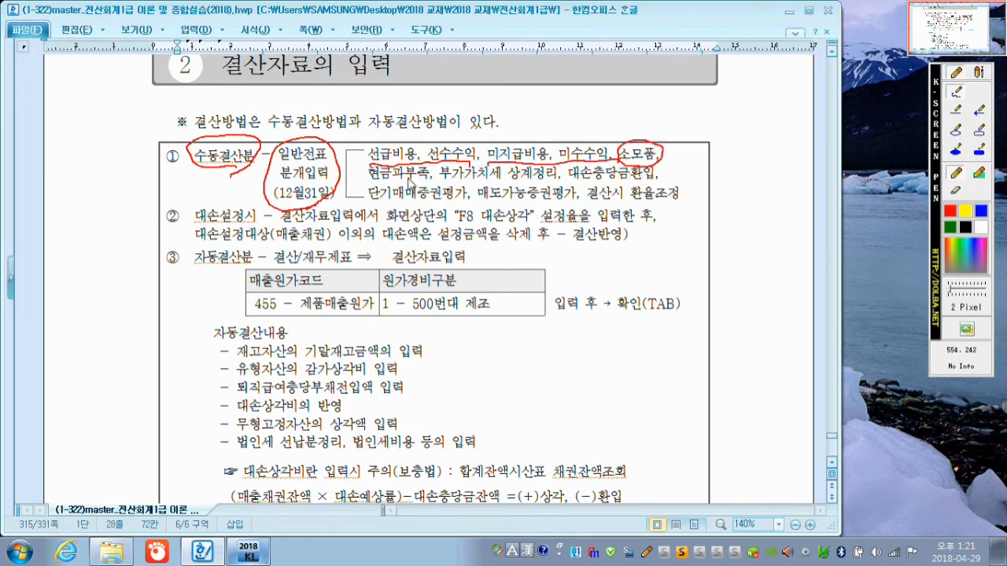
{"action": "left_click_drag", "start_coordinate": [370, 186], "coordinate": [549, 181]}
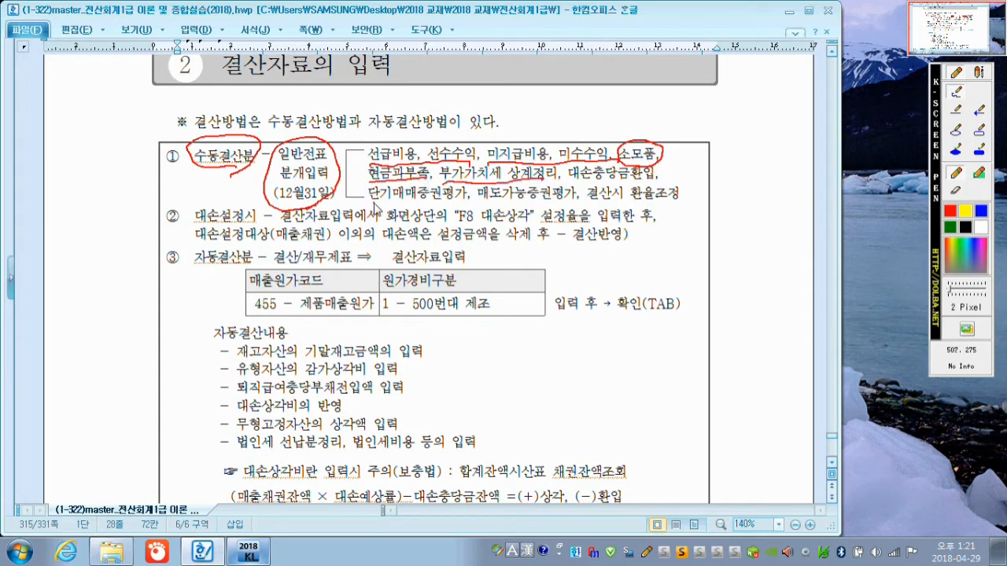
{"action": "left_click_drag", "start_coordinate": [374, 205], "coordinate": [682, 199]}
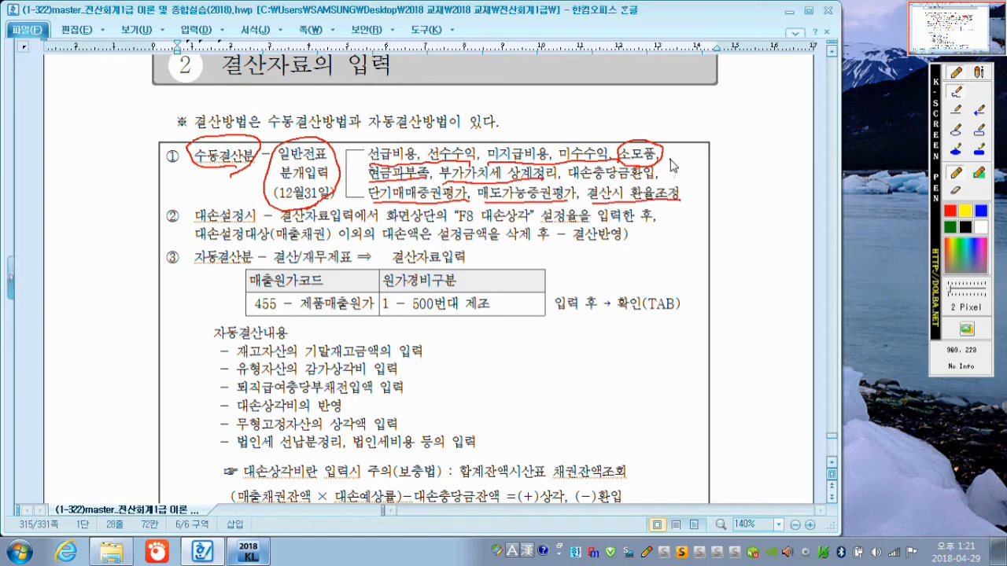
{"action": "left_click_drag", "start_coordinate": [681, 149], "coordinate": [680, 197]}
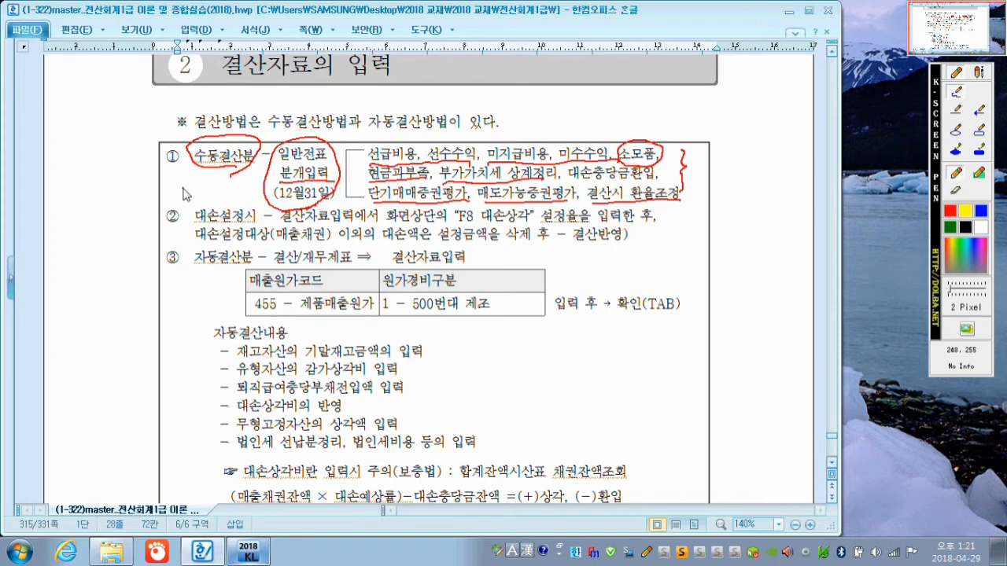
{"action": "left_click_drag", "start_coordinate": [181, 170], "coordinate": [255, 169]}
- Circle 대손 in item ②, mark every 자동결산내용 entry with a small circle, underline 대손상각비, and bracket the list
{"action": "mouse_move", "coordinate": [200, 236]}
{"action": "left_mouse_down"}
{"action": "mouse_move", "coordinate": [186, 213]}
{"action": "mouse_move", "coordinate": [209, 240]}
{"action": "left_mouse_up"}
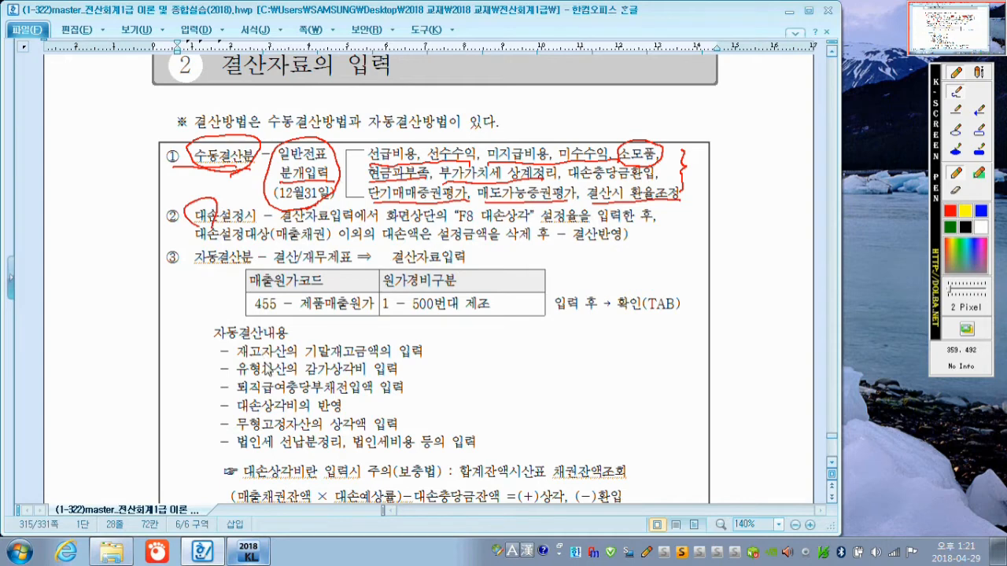
{"action": "left_click_drag", "start_coordinate": [439, 351], "coordinate": [406, 370]}
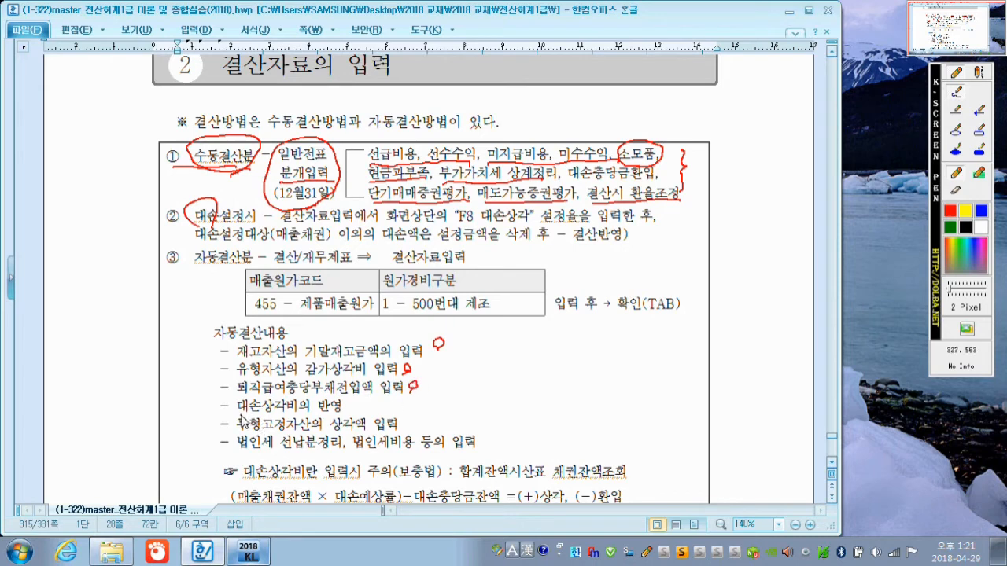
{"action": "left_click_drag", "start_coordinate": [238, 413], "coordinate": [293, 412]}
{"action": "left_click_drag", "start_coordinate": [357, 398], "coordinate": [407, 425]}
{"action": "left_click_drag", "start_coordinate": [478, 441], "coordinate": [482, 449]}
{"action": "mouse_move", "coordinate": [217, 351]}
{"action": "left_mouse_down"}
{"action": "mouse_move", "coordinate": [206, 390]}
{"action": "mouse_move", "coordinate": [213, 445]}
{"action": "mouse_move", "coordinate": [228, 447]}
{"action": "left_mouse_up"}
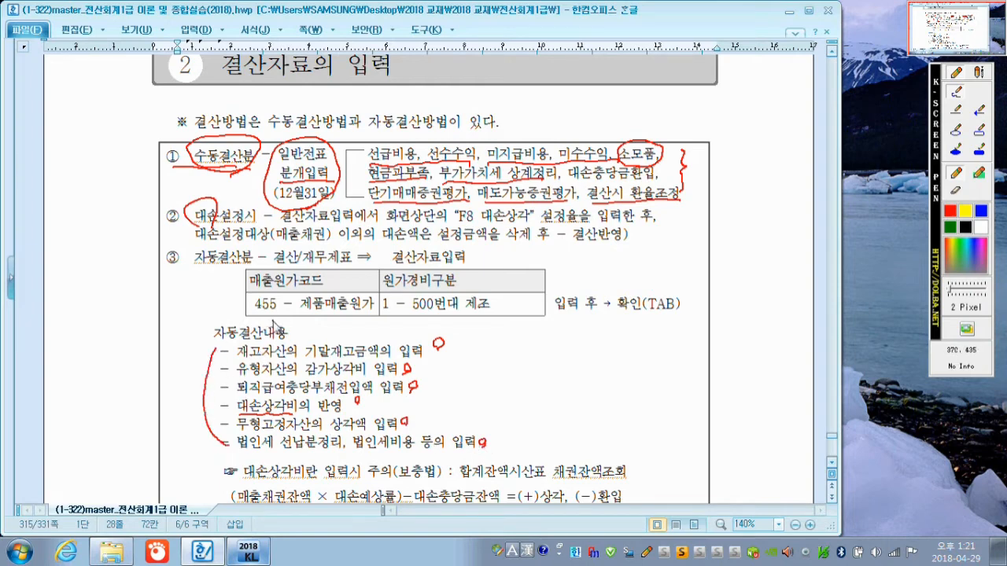
- Write a boxed 1 beside item ①, underline 자동결산분 and 입력 후 → 확인(TAB), circle 결산자료입력, and close the screen pen
{"action": "mouse_move", "coordinate": [113, 140]}
{"action": "left_mouse_down"}
{"action": "mouse_move", "coordinate": [98, 168]}
{"action": "mouse_move", "coordinate": [134, 163]}
{"action": "mouse_move", "coordinate": [138, 130]}
{"action": "mouse_move", "coordinate": [136, 168]}
{"action": "left_mouse_up"}
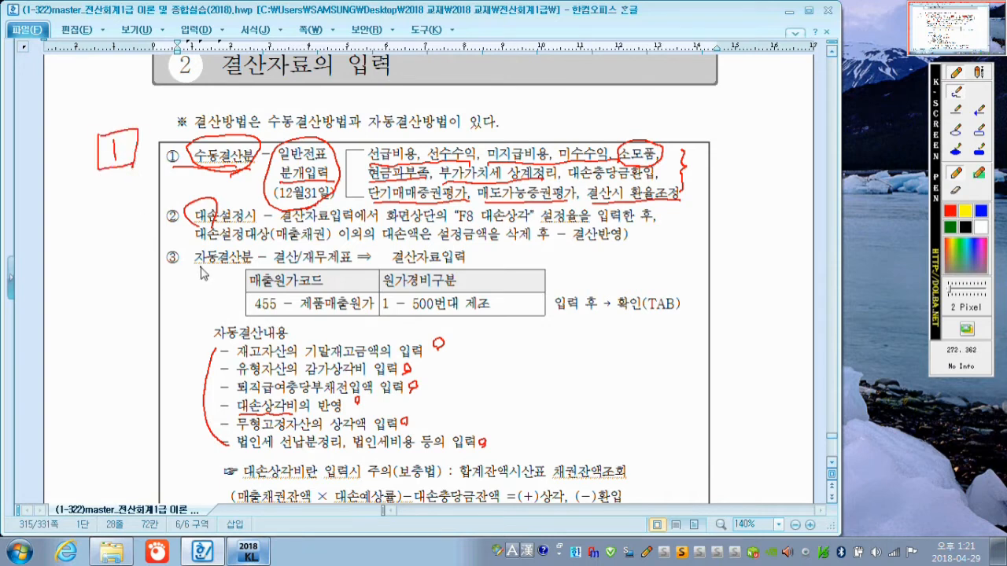
{"action": "left_click_drag", "start_coordinate": [197, 268], "coordinate": [241, 267]}
{"action": "mouse_move", "coordinate": [417, 271]}
{"action": "left_mouse_down"}
{"action": "mouse_move", "coordinate": [391, 263]}
{"action": "mouse_move", "coordinate": [457, 247]}
{"action": "mouse_move", "coordinate": [439, 271]}
{"action": "mouse_move", "coordinate": [408, 272]}
{"action": "left_mouse_up"}
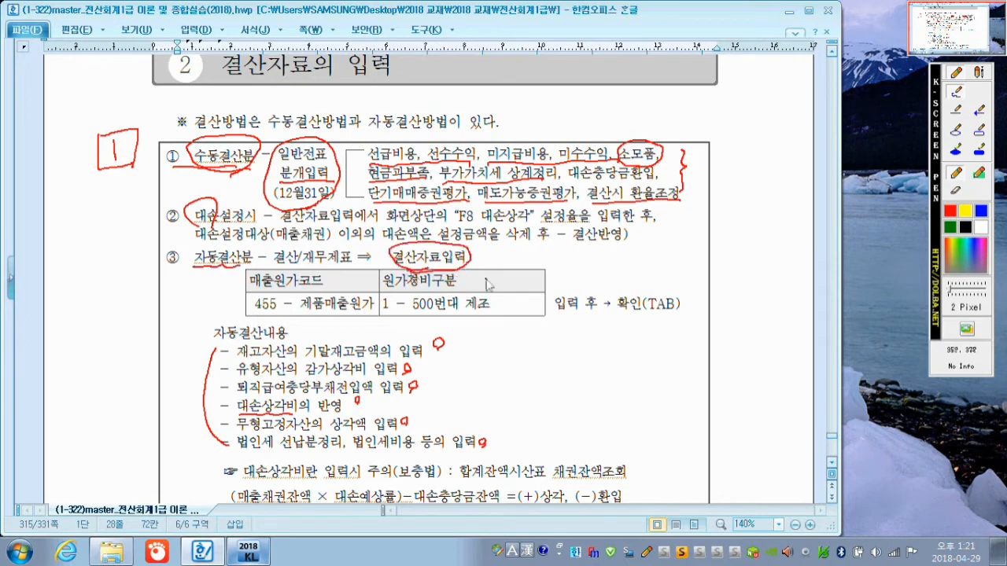
{"action": "mouse_move", "coordinate": [555, 318]}
{"action": "left_mouse_down"}
{"action": "mouse_move", "coordinate": [666, 318]}
{"action": "mouse_move", "coordinate": [694, 306]}
{"action": "left_mouse_up"}
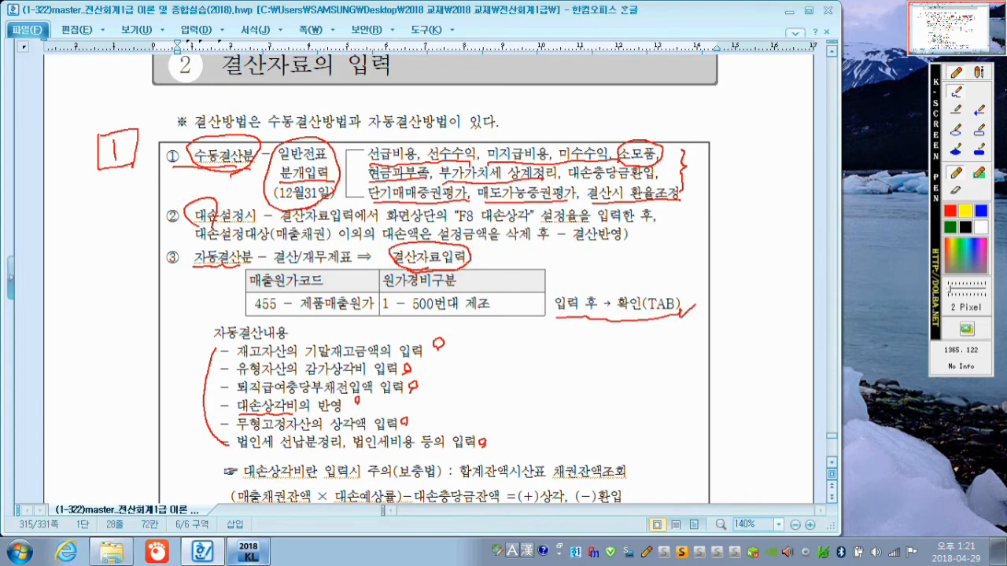
{"action": "key", "text": "Escape"}
- With the screen pen, circle F3 and underline "전표추가" 아이콘 클릭 in item ④, and draw arrows linking items ④, ⑤ and ⑥
{"action": "scroll", "coordinate": [794, 211], "scroll_direction": "down", "scroll_amount": 5}
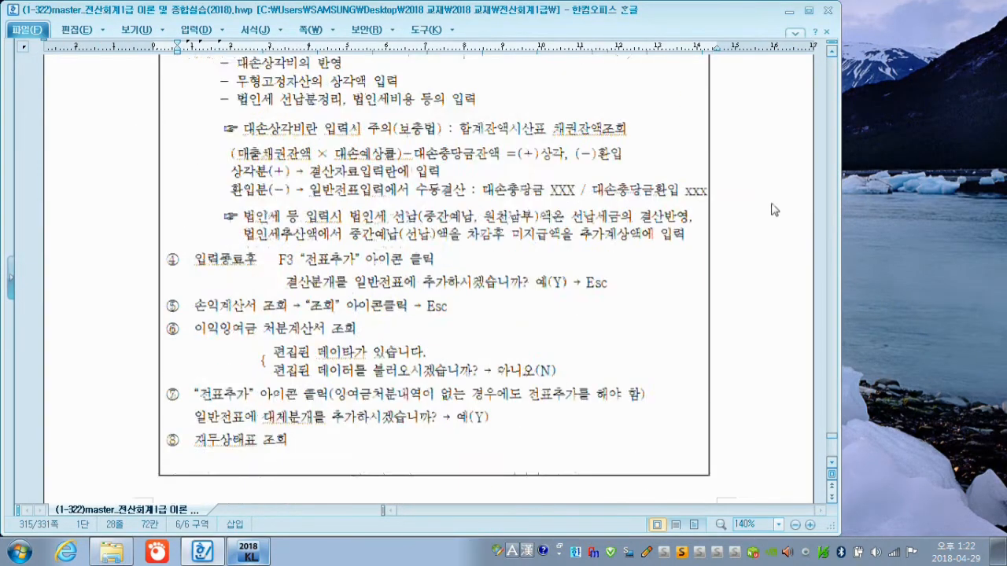
{"action": "scroll", "coordinate": [770, 209], "scroll_direction": "down", "scroll_amount": 1}
{"action": "key", "text": "F2"}
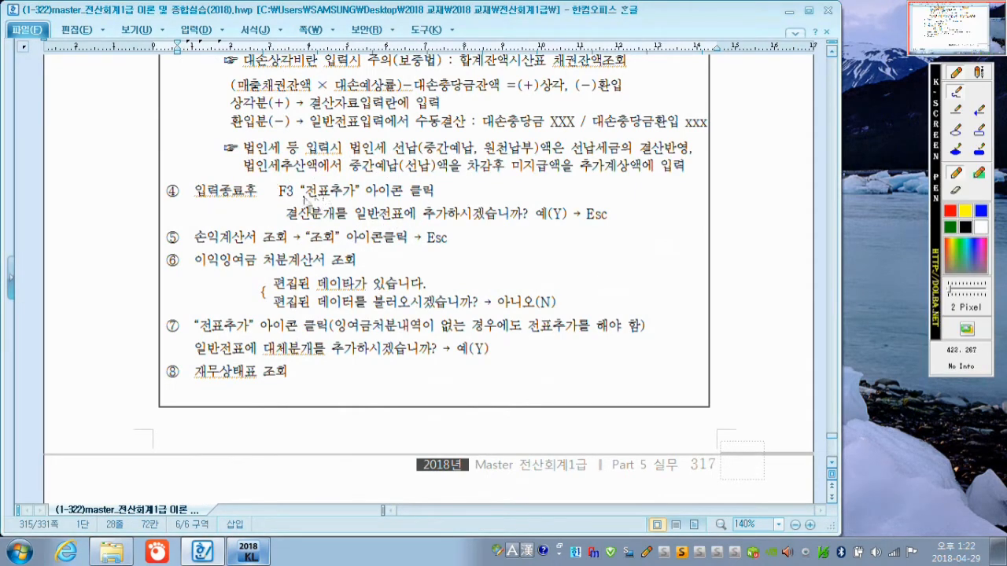
{"action": "mouse_move", "coordinate": [305, 199]}
{"action": "left_mouse_down"}
{"action": "mouse_move", "coordinate": [272, 208]}
{"action": "mouse_move", "coordinate": [299, 189]}
{"action": "mouse_move", "coordinate": [310, 206]}
{"action": "mouse_move", "coordinate": [435, 202]}
{"action": "mouse_move", "coordinate": [452, 186]}
{"action": "left_mouse_up"}
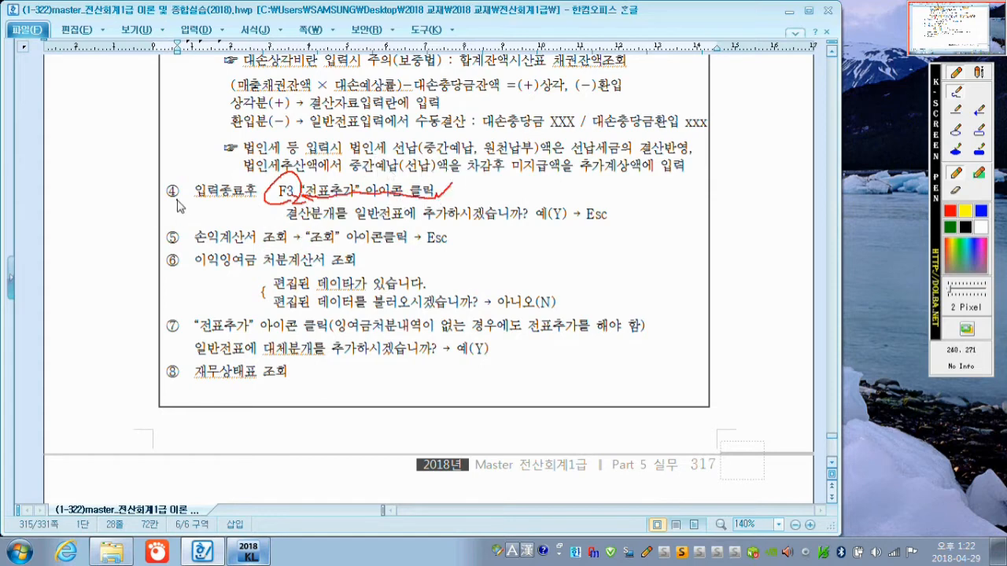
{"action": "mouse_move", "coordinate": [157, 189]}
{"action": "left_mouse_down"}
{"action": "mouse_move", "coordinate": [147, 218]}
{"action": "mouse_move", "coordinate": [162, 236]}
{"action": "mouse_move", "coordinate": [152, 234]}
{"action": "left_mouse_up"}
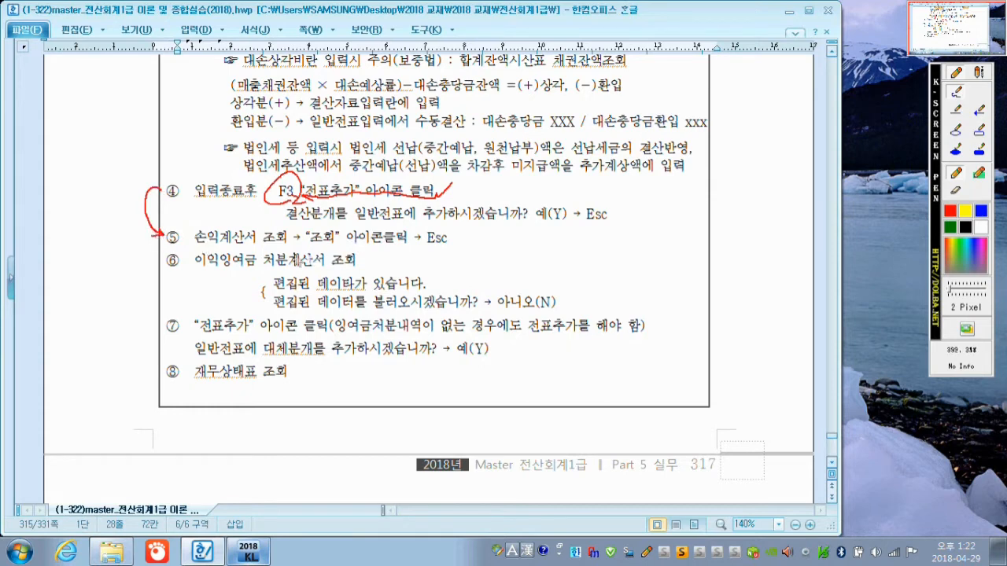
{"action": "left_click_drag", "start_coordinate": [151, 244], "coordinate": [152, 272]}
- Underline "전표추가" in item ⑦, link items ⑥ to ⑧, circle 재무상태표 조회, and close the screen pen
{"action": "left_click_drag", "start_coordinate": [201, 333], "coordinate": [260, 329]}
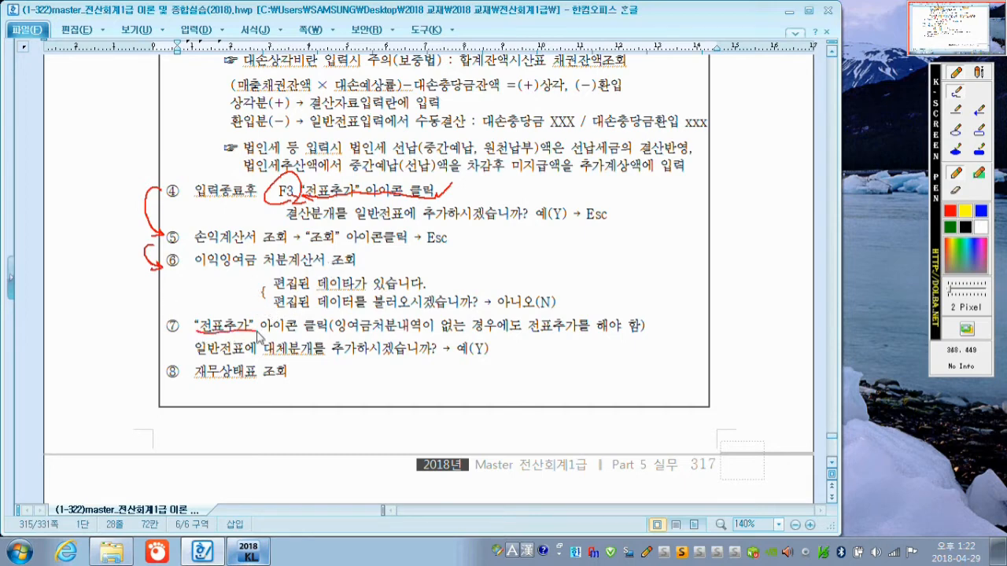
{"action": "left_click_drag", "start_coordinate": [158, 286], "coordinate": [167, 383]}
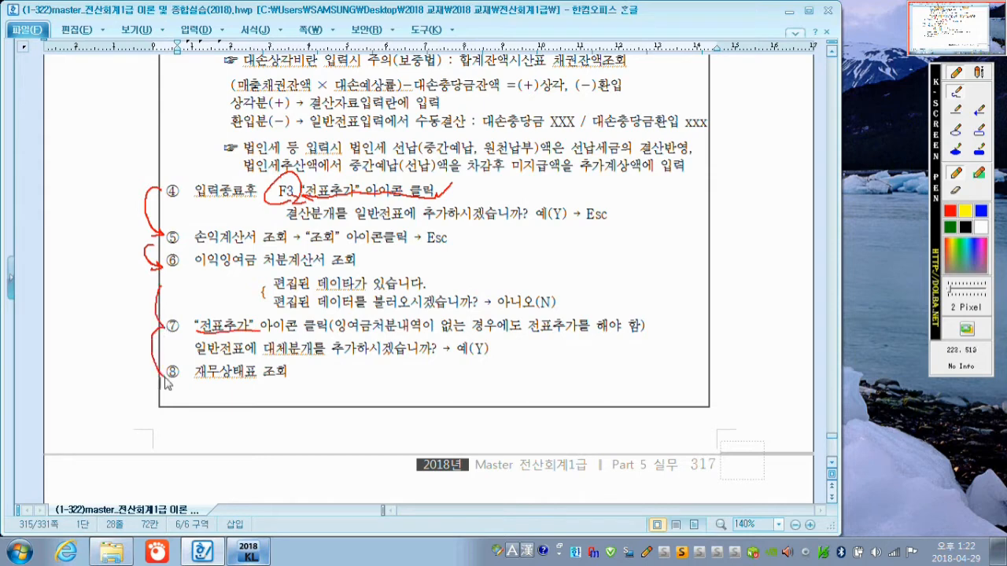
{"action": "mouse_move", "coordinate": [299, 383]}
{"action": "left_mouse_down"}
{"action": "mouse_move", "coordinate": [214, 393]}
{"action": "mouse_move", "coordinate": [193, 367]}
{"action": "mouse_move", "coordinate": [254, 364]}
{"action": "mouse_move", "coordinate": [305, 376]}
{"action": "mouse_move", "coordinate": [250, 381]}
{"action": "left_mouse_up"}
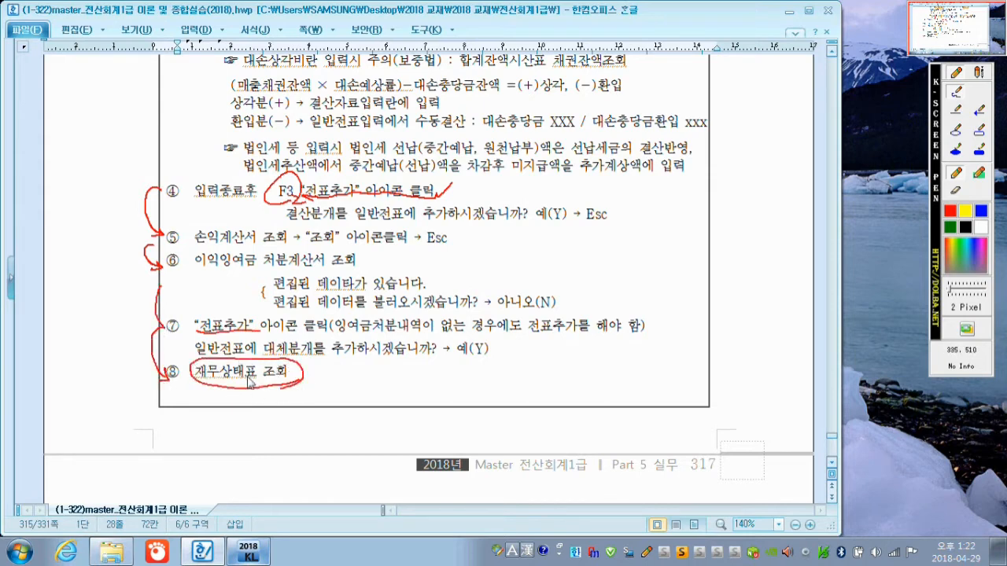
{"action": "key", "text": "Escape"}
- Review the closing adjustment items 1 to 10 of 실습예제 13 for company code 1115
{"action": "scroll", "coordinate": [263, 323], "scroll_direction": "down", "scroll_amount": 9}
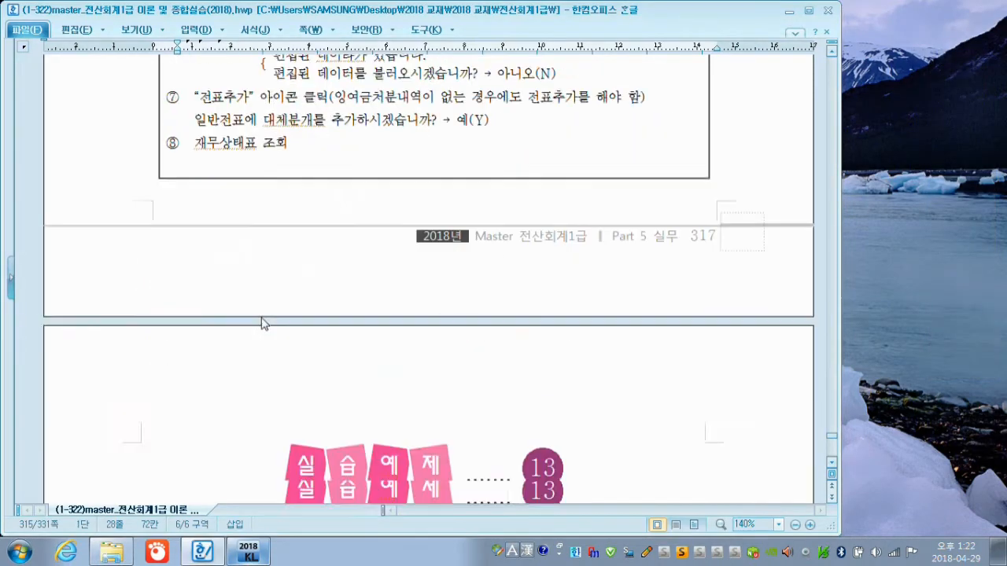
{"action": "scroll", "coordinate": [275, 310], "scroll_direction": "down", "scroll_amount": 1}
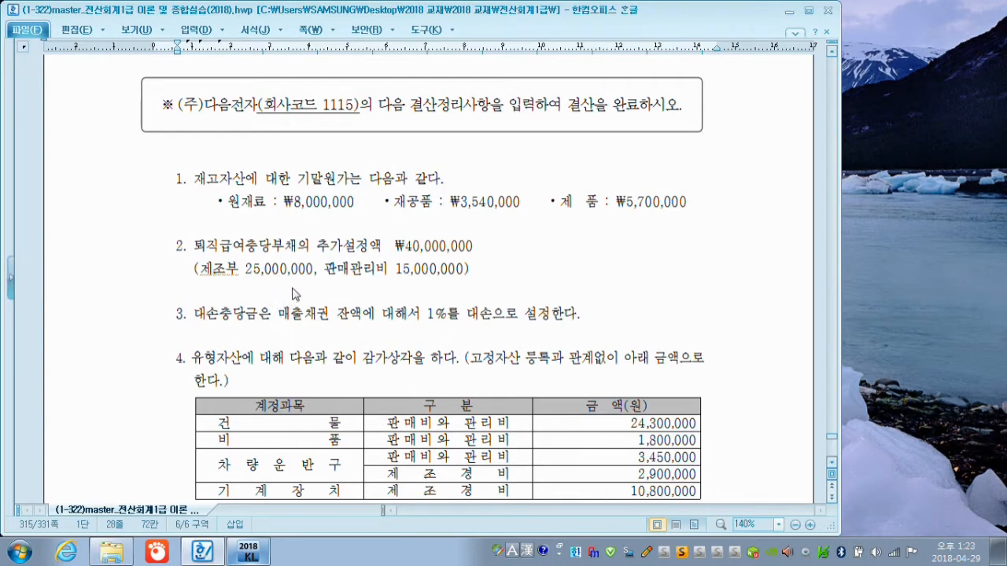
{"action": "left_click", "coordinate": [289, 224]}
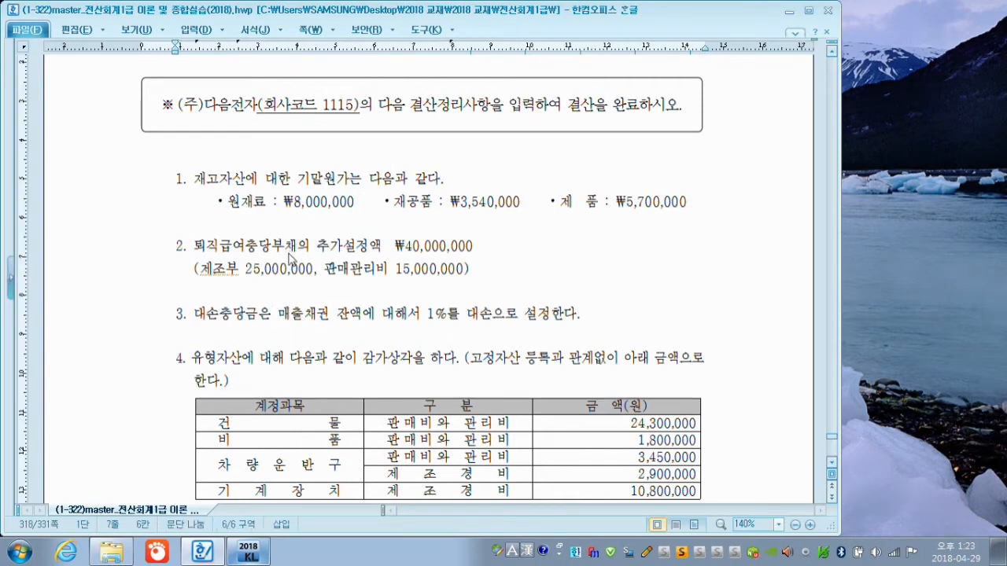
{"action": "left_click", "coordinate": [290, 250]}
{"action": "left_click", "coordinate": [289, 315]}
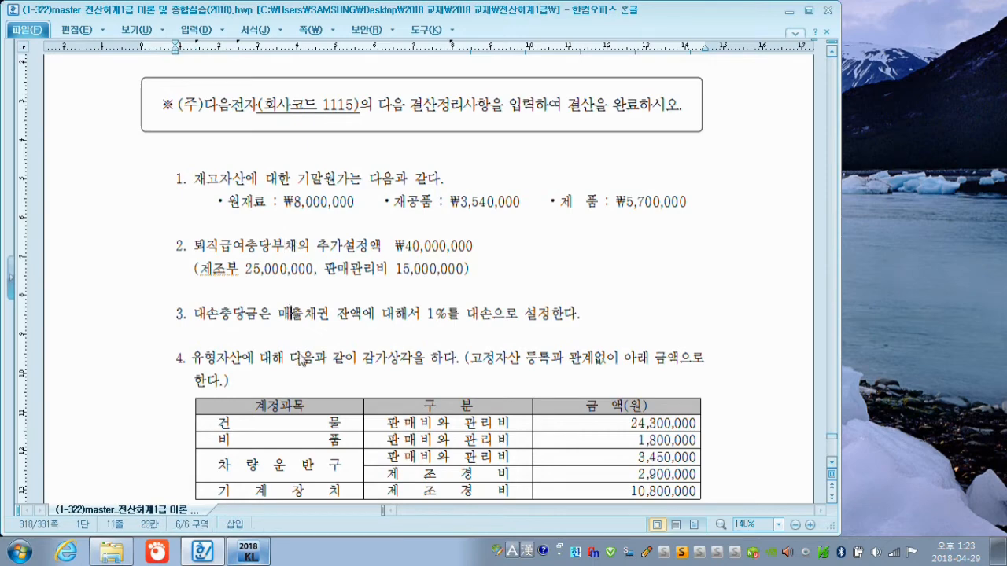
{"action": "scroll", "coordinate": [307, 355], "scroll_direction": "down", "scroll_amount": 3}
{"action": "scroll", "coordinate": [307, 356], "scroll_direction": "down", "scroll_amount": 5}
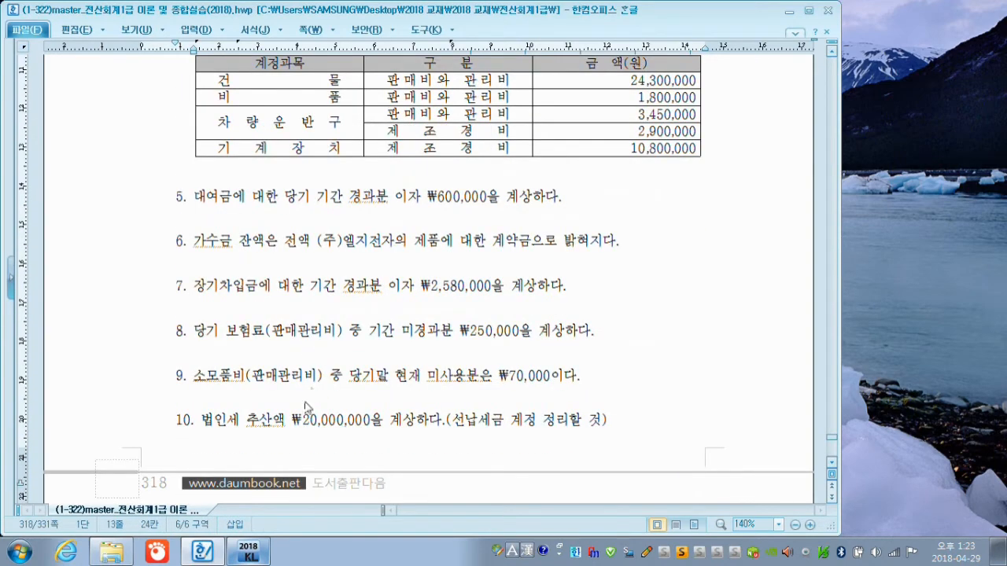
{"action": "left_click", "coordinate": [292, 422]}
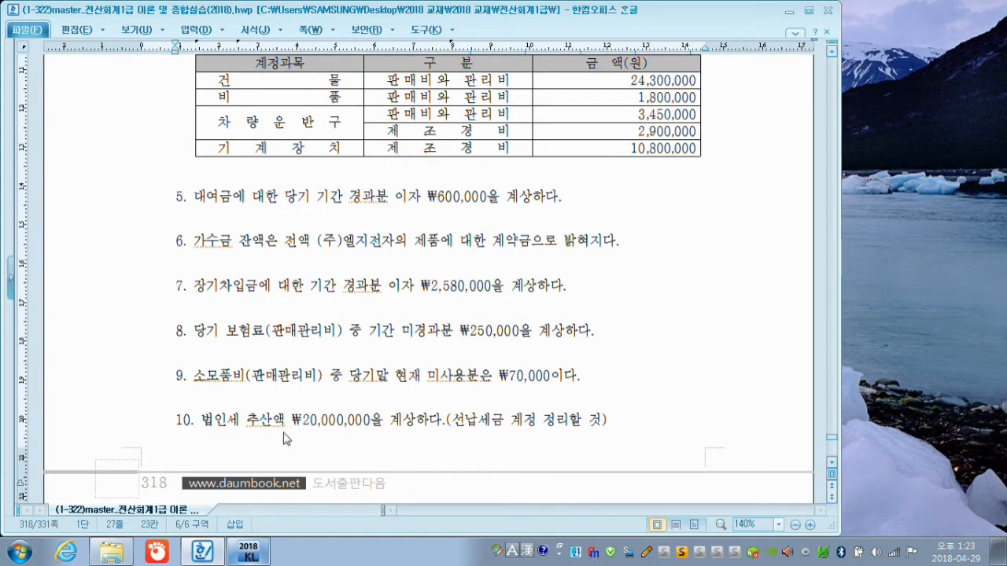
- Switch to KcLep, open 결산자료입력, and load the closing data for the period 2018년 01월 to 2018년 12월
{"action": "left_click", "coordinate": [250, 554]}
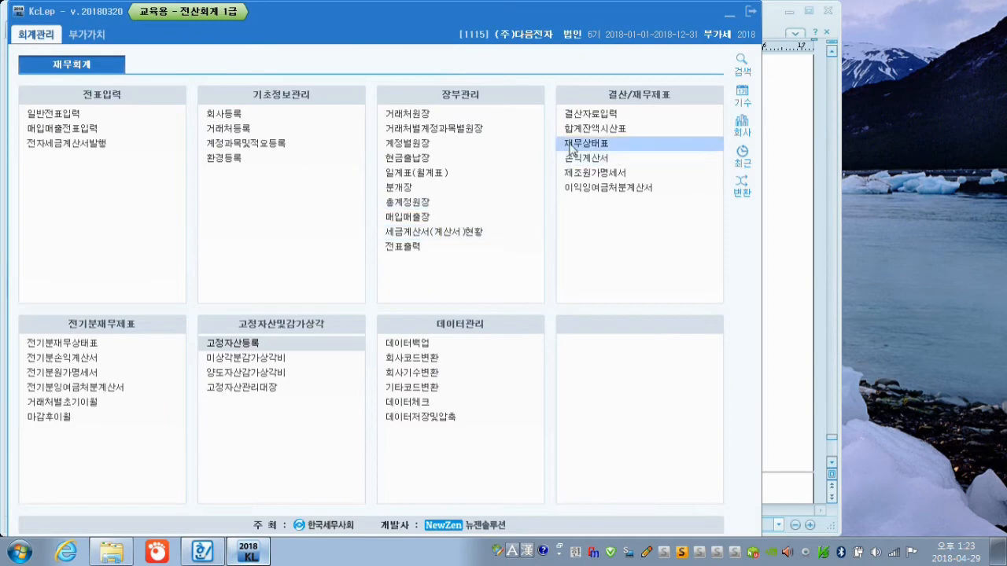
{"action": "left_click", "coordinate": [583, 115]}
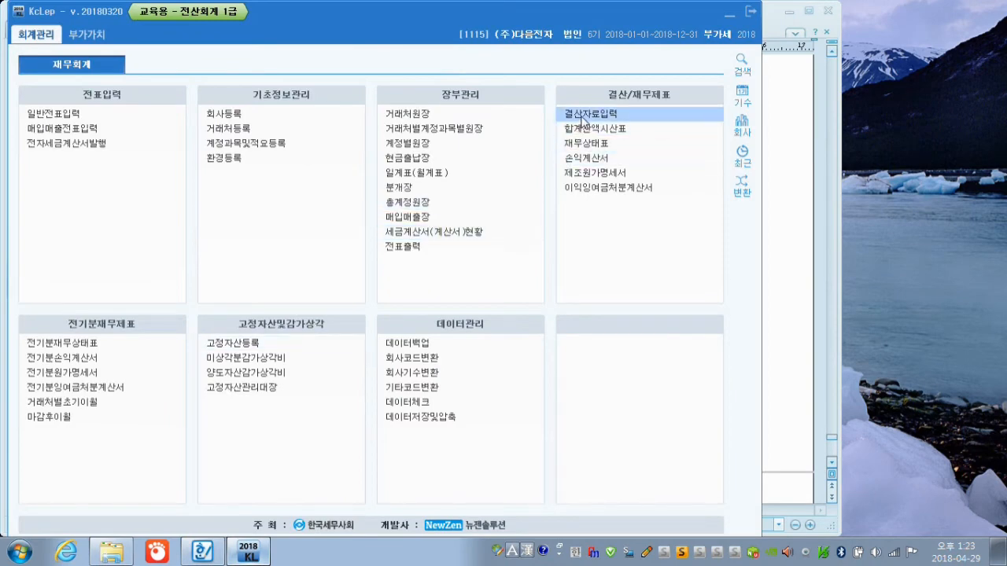
{"action": "type", "text": "0"}
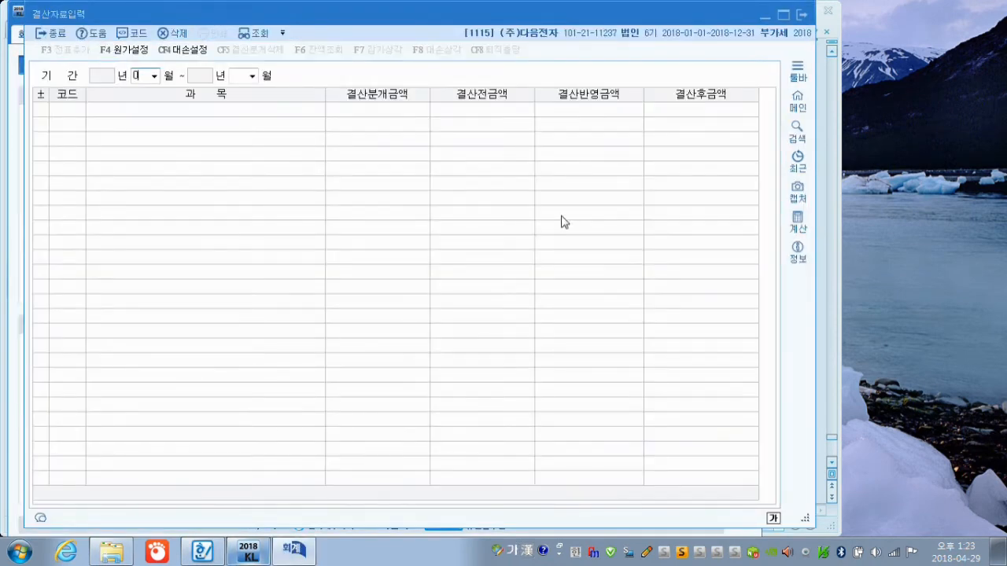
{"action": "type", "text": "1"}
{"action": "type", "text": "12"}
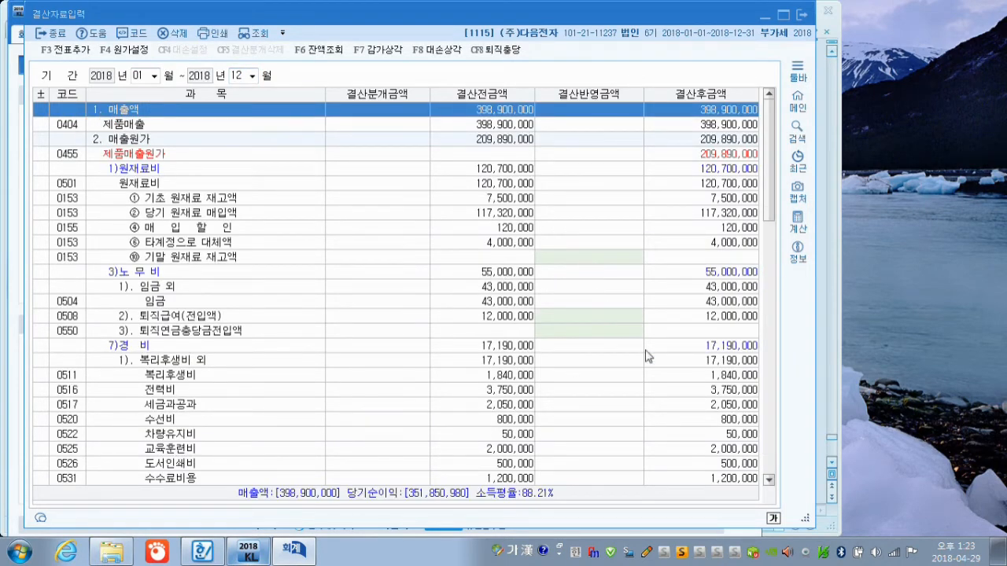
- Mark the 결산반영금액 column heading and the input cells for 기말 원재료 재고액, 퇴직급여 and 퇴직연금충당금전입액 with the screen pen, then clear the marks
{"action": "key", "text": "ctrl+F12"}
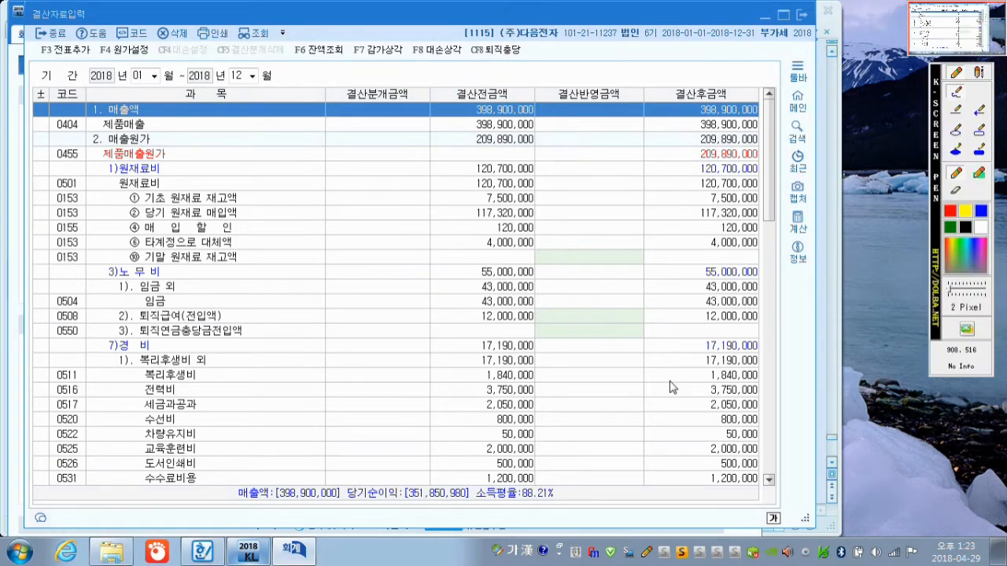
{"action": "mouse_move", "coordinate": [606, 122]}
{"action": "left_mouse_down"}
{"action": "mouse_move", "coordinate": [637, 82]}
{"action": "mouse_move", "coordinate": [616, 136]}
{"action": "left_mouse_up"}
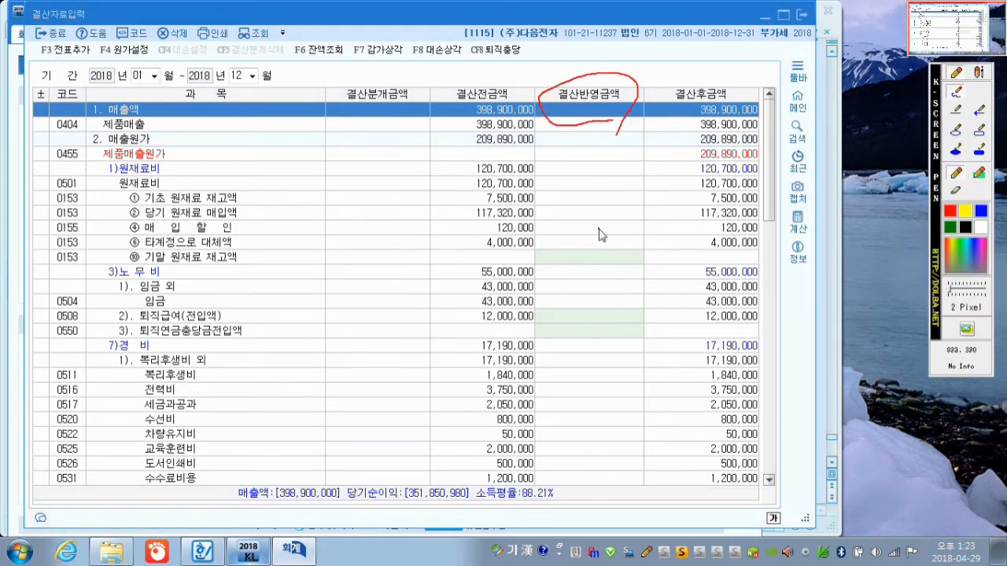
{"action": "left_click_drag", "start_coordinate": [562, 245], "coordinate": [596, 239]}
{"action": "mouse_move", "coordinate": [552, 309]}
{"action": "left_mouse_down"}
{"action": "mouse_move", "coordinate": [582, 299]}
{"action": "mouse_move", "coordinate": [598, 313]}
{"action": "left_mouse_up"}
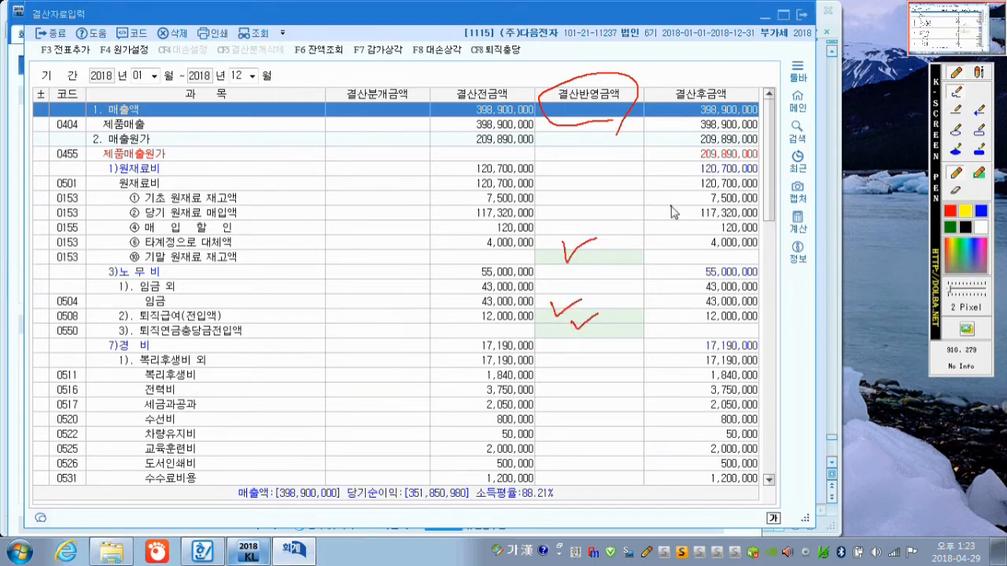
{"action": "key", "text": "Escape"}
- Mark the 결산반영금액 input cells for depreciation, ending work-in-process and product inventory, and retirement benefits with the screen pen, then clear them
{"action": "scroll", "coordinate": [651, 256], "scroll_direction": "down", "scroll_amount": 7}
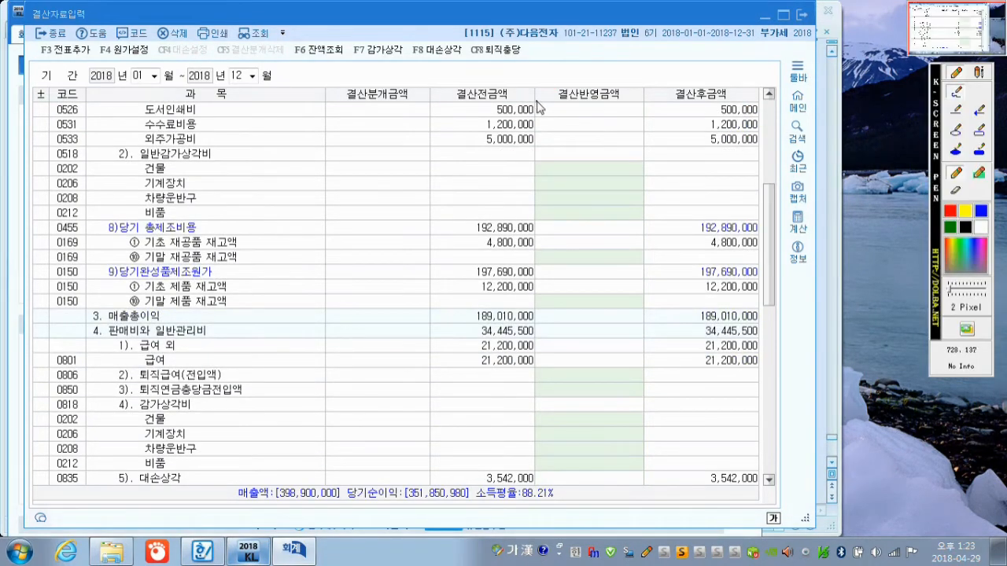
{"action": "mouse_move", "coordinate": [607, 215]}
{"action": "left_mouse_down"}
{"action": "mouse_move", "coordinate": [636, 149]}
{"action": "mouse_move", "coordinate": [603, 210]}
{"action": "left_mouse_up"}
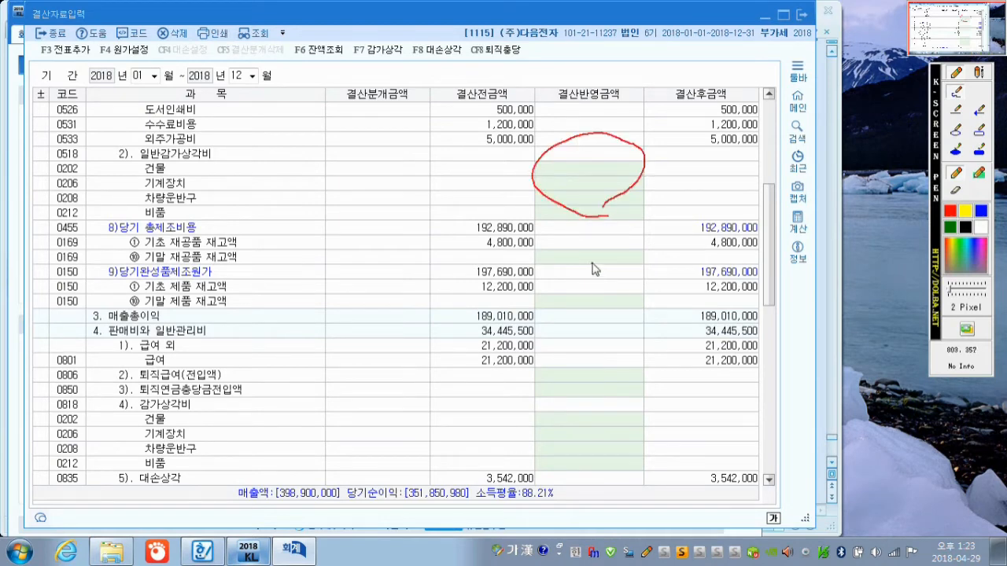
{"action": "mouse_move", "coordinate": [588, 262]}
{"action": "left_mouse_down"}
{"action": "mouse_move", "coordinate": [571, 241]}
{"action": "mouse_move", "coordinate": [588, 265]}
{"action": "mouse_move", "coordinate": [575, 305]}
{"action": "mouse_move", "coordinate": [594, 306]}
{"action": "left_mouse_up"}
{"action": "mouse_move", "coordinate": [589, 393]}
{"action": "left_mouse_down"}
{"action": "mouse_move", "coordinate": [570, 378]}
{"action": "mouse_move", "coordinate": [584, 394]}
{"action": "left_mouse_up"}
{"action": "left_click_drag", "start_coordinate": [591, 456], "coordinate": [606, 483]}
{"action": "key", "text": "Escape"}
- Mark the 대손상각 input cells for 외상매출금 and 받을어음 with the screen pen, then clear the mark
{"action": "scroll", "coordinate": [599, 421], "scroll_direction": "down", "scroll_amount": 3}
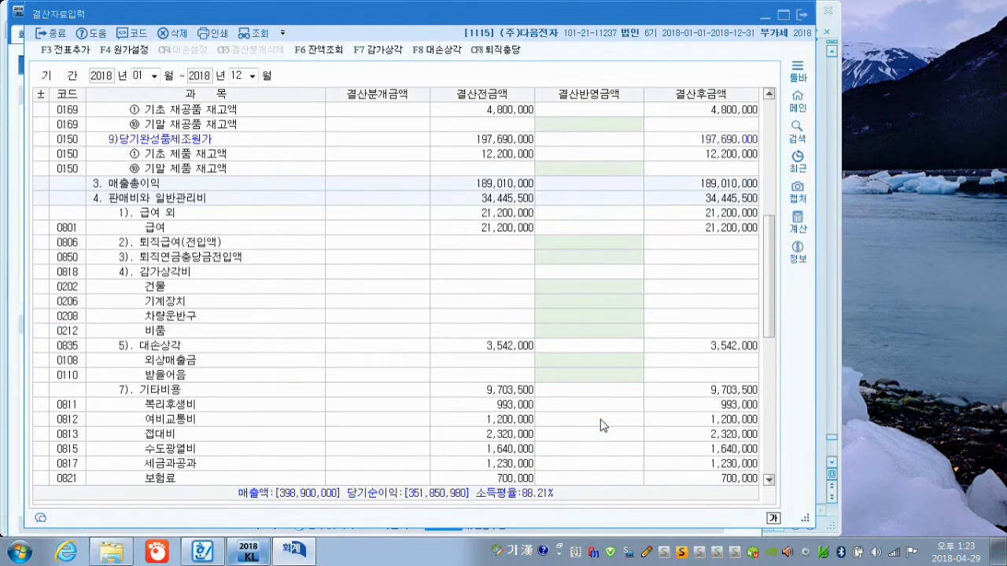
{"action": "scroll", "coordinate": [600, 424], "scroll_direction": "down", "scroll_amount": 3}
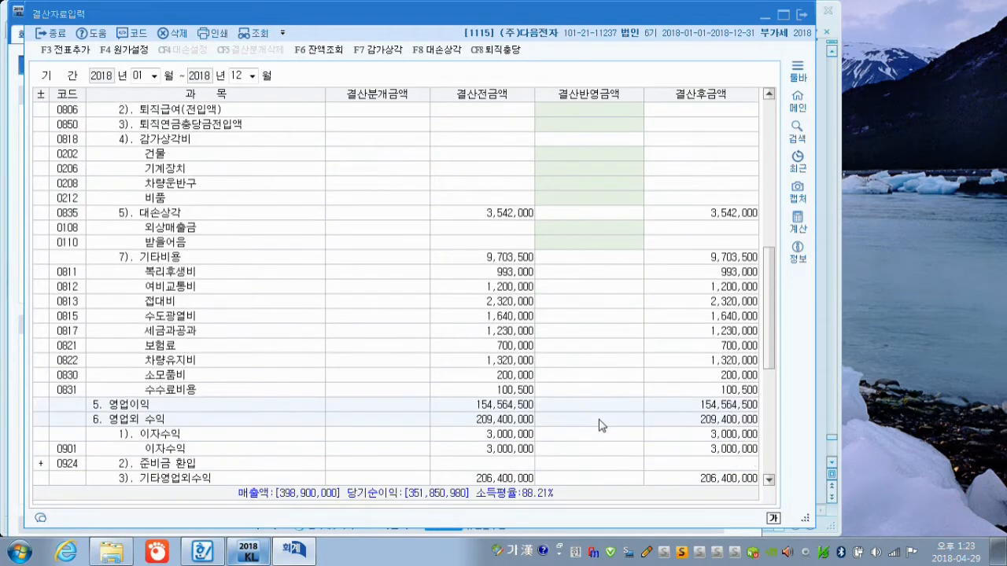
{"action": "key", "text": "F12"}
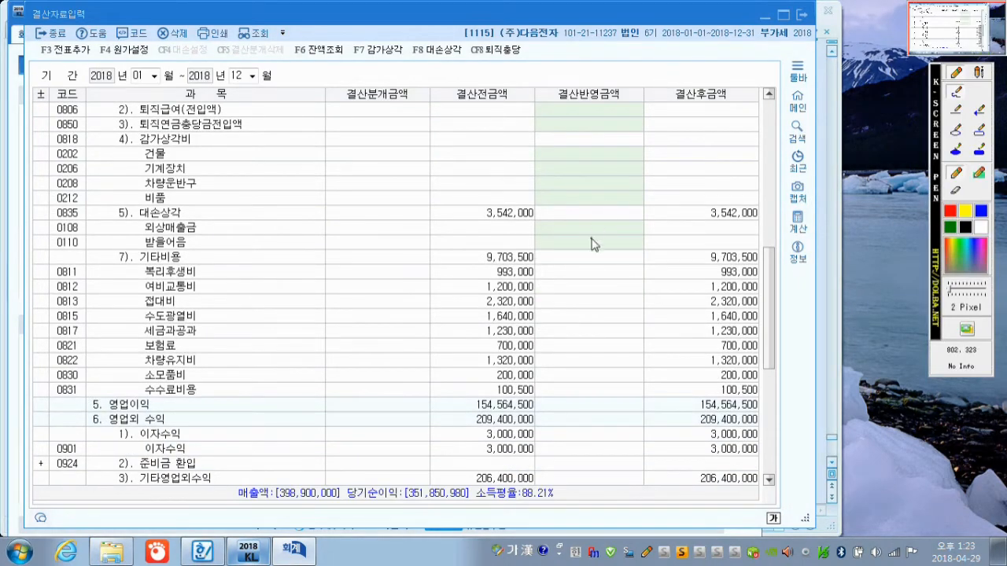
{"action": "left_click_drag", "start_coordinate": [600, 260], "coordinate": [610, 240]}
{"action": "key", "text": "F12"}
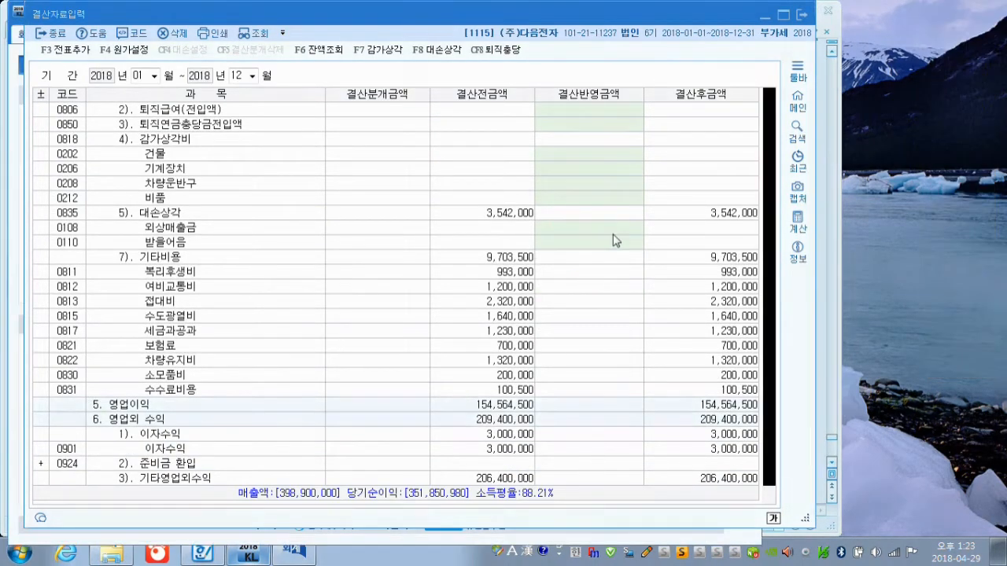
- Examine the 결산반영금액 input cells for 단기대여금, 선급금, 선납세금 and 추가계상액 under non-operating expenses and corporate tax
{"action": "scroll", "coordinate": [641, 276], "scroll_direction": "down", "scroll_amount": 7}
{"action": "scroll", "coordinate": [629, 267], "scroll_direction": "down", "scroll_amount": 2}
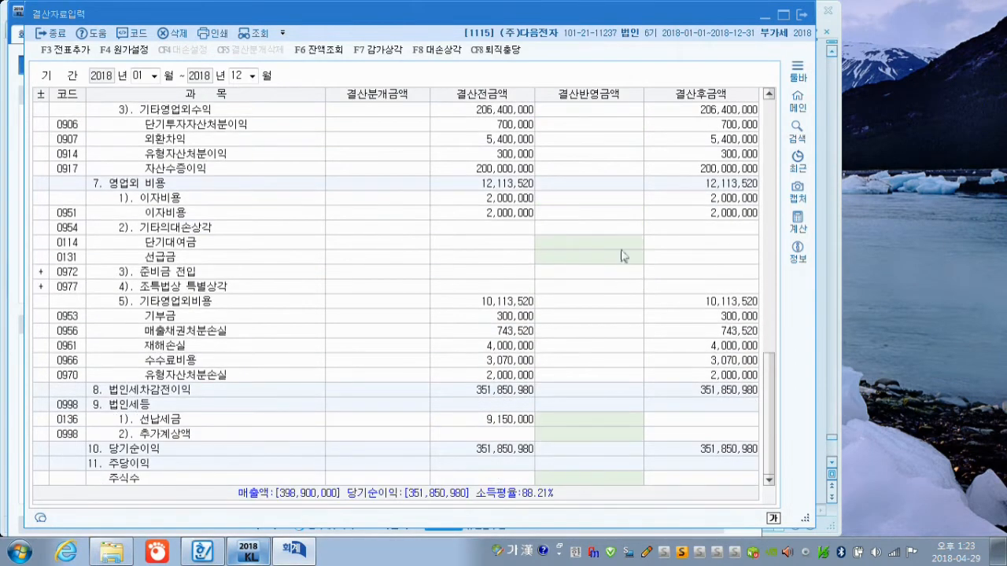
{"action": "left_click", "coordinate": [608, 242]}
{"action": "left_click", "coordinate": [595, 271]}
{"action": "left_click", "coordinate": [598, 258]}
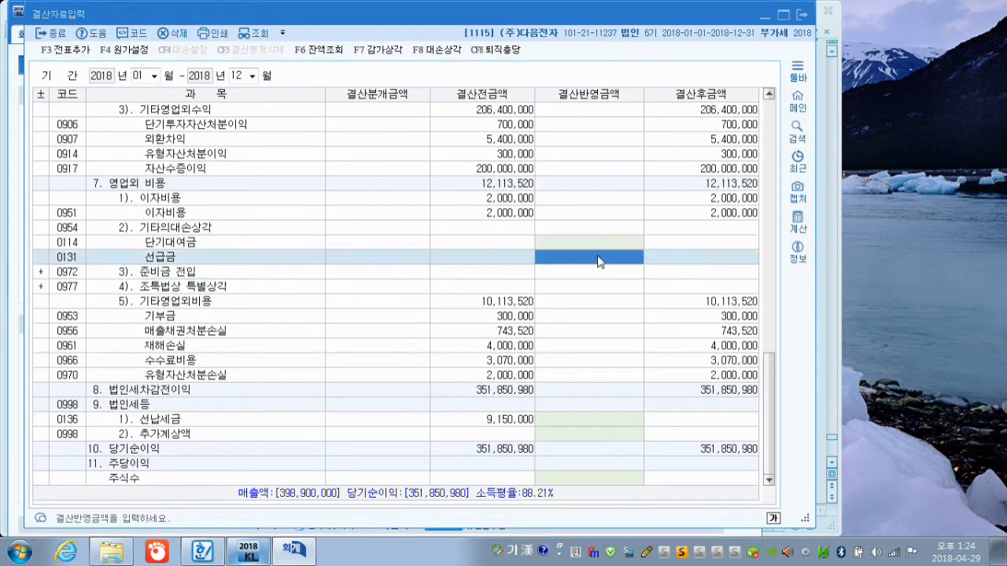
{"action": "left_click", "coordinate": [586, 425]}
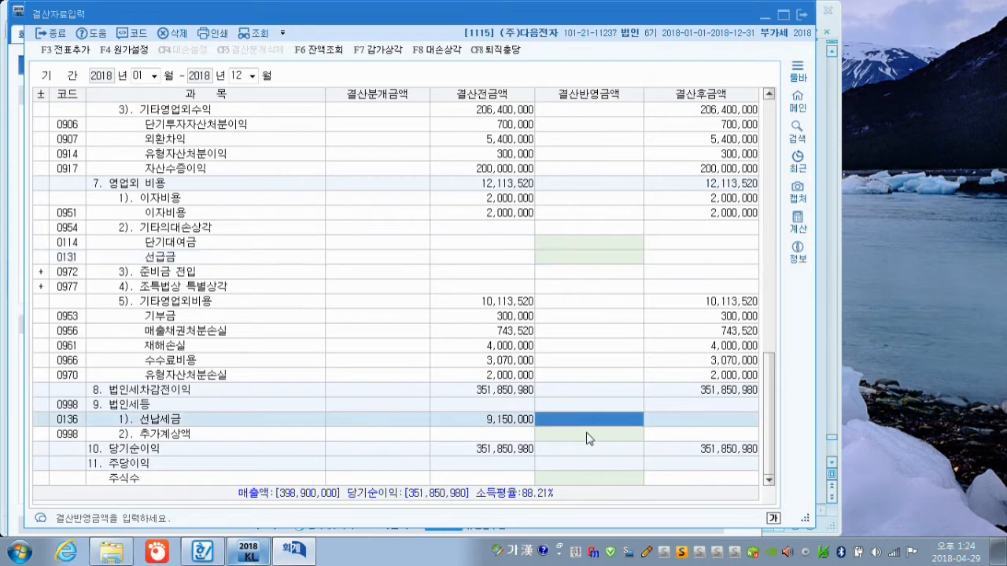
{"action": "left_click", "coordinate": [589, 436]}
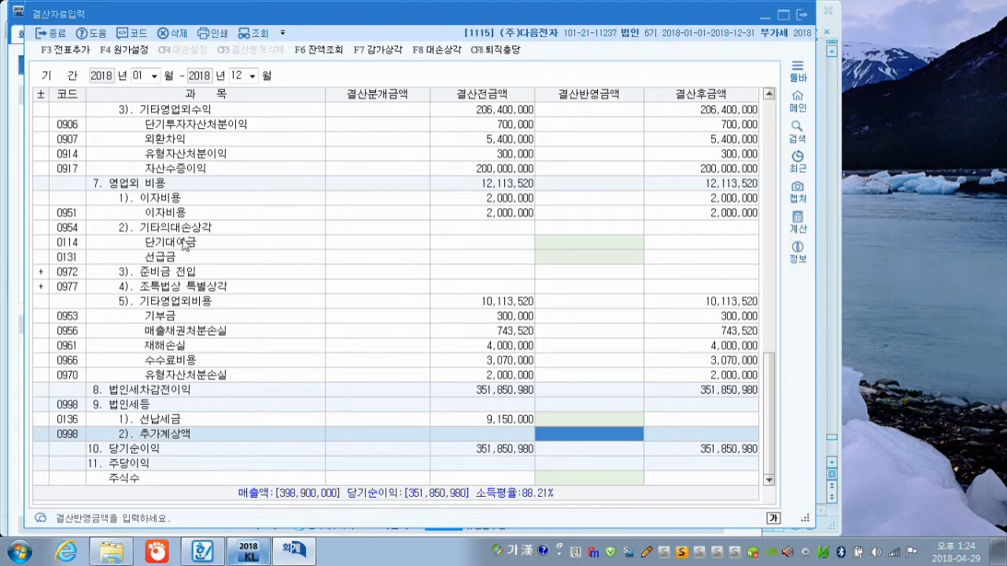
- Circle the F3 전표추가 command with the screen pen and clear the mark
{"action": "key", "text": "ctrl+F12"}
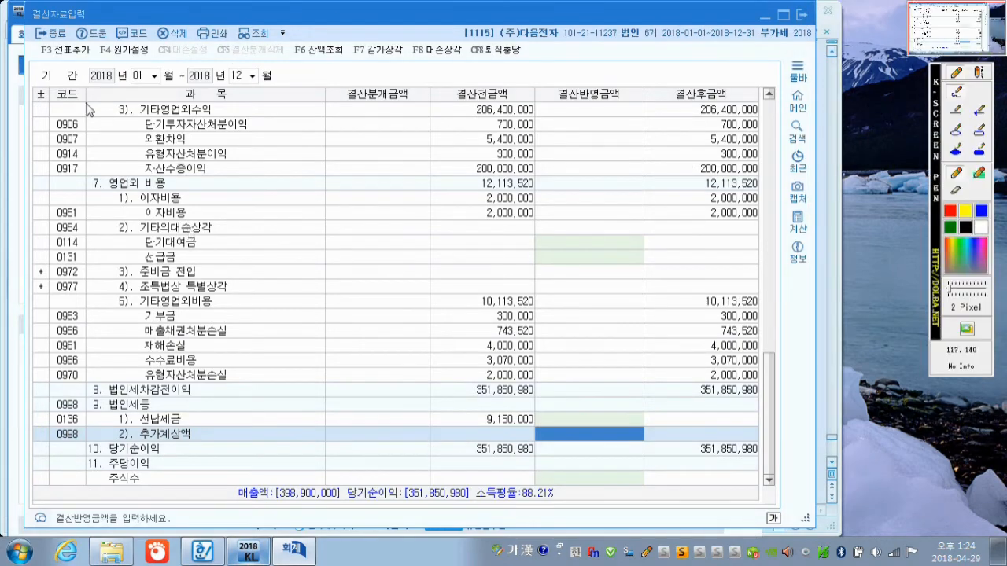
{"action": "mouse_move", "coordinate": [64, 43]}
{"action": "left_mouse_down"}
{"action": "mouse_move", "coordinate": [41, 38]}
{"action": "mouse_move", "coordinate": [65, 54]}
{"action": "left_mouse_up"}
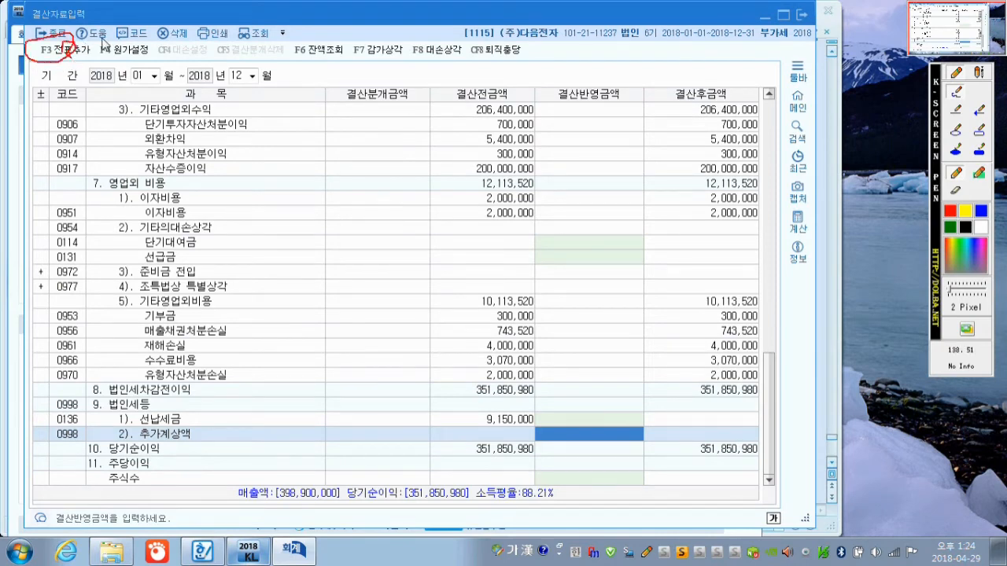
{"action": "key", "text": "ctrl+F12"}
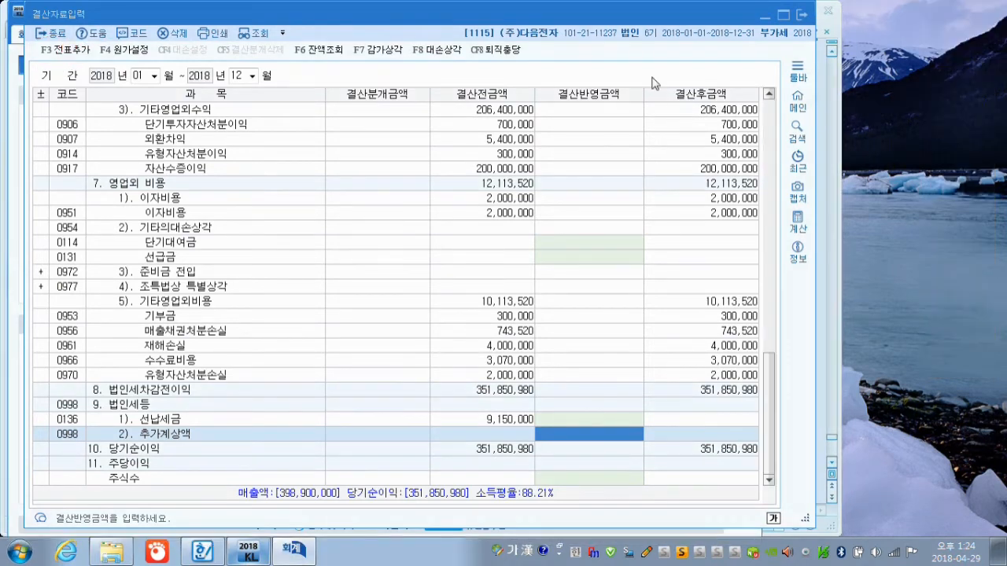
- Close 결산자료입력, open 일반전표입력 and set the voucher date to December 31
{"action": "left_click", "coordinate": [801, 16]}
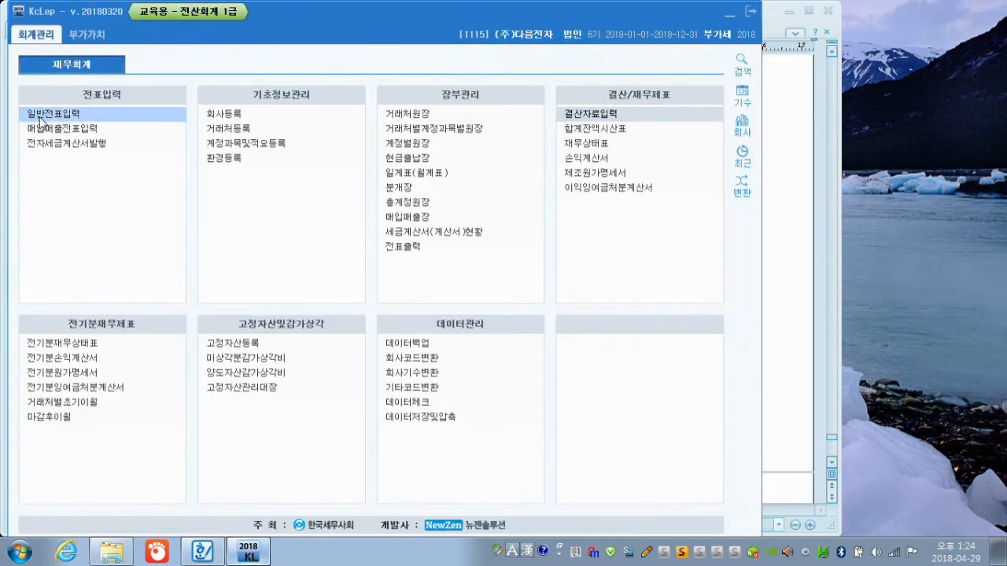
{"action": "left_click", "coordinate": [40, 116]}
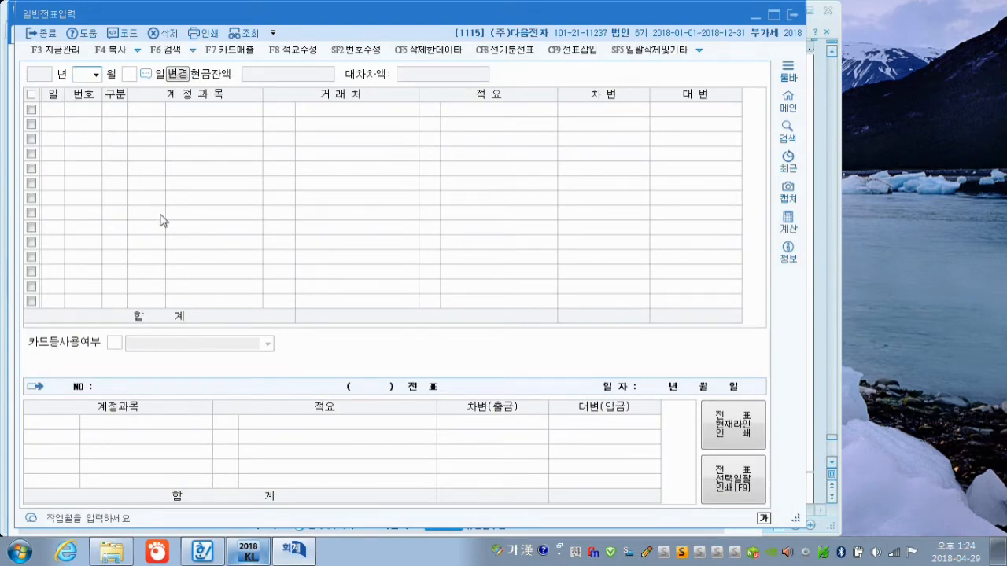
{"action": "type", "text": "12"}
{"action": "key", "text": "Return"}
{"action": "type", "text": "31"}
{"action": "key", "text": "Return"}
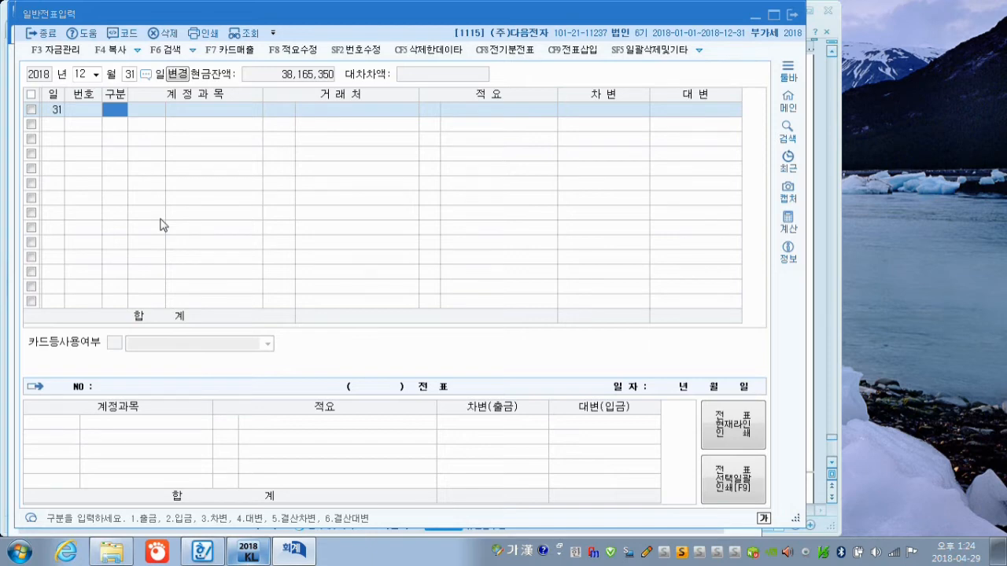
- Start a debit (차변) line on the 31st with account 0116 미수수익
{"action": "type", "text": "2"}
{"action": "key", "text": "Return"}
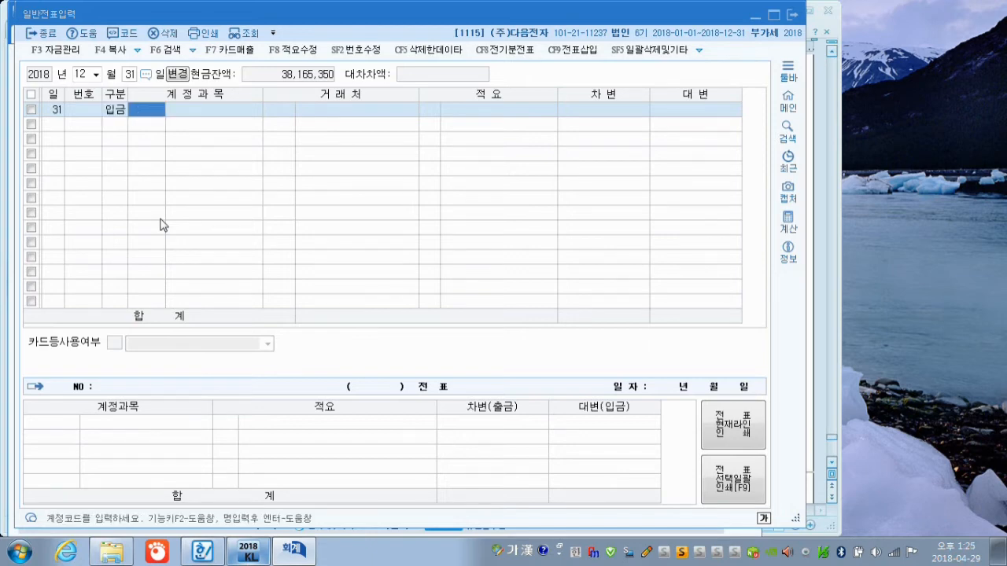
{"action": "key", "text": "Left"}
{"action": "type", "text": "3"}
{"action": "key", "text": "Return"}
{"action": "type", "text": "미수"}
{"action": "key", "text": "Return"}
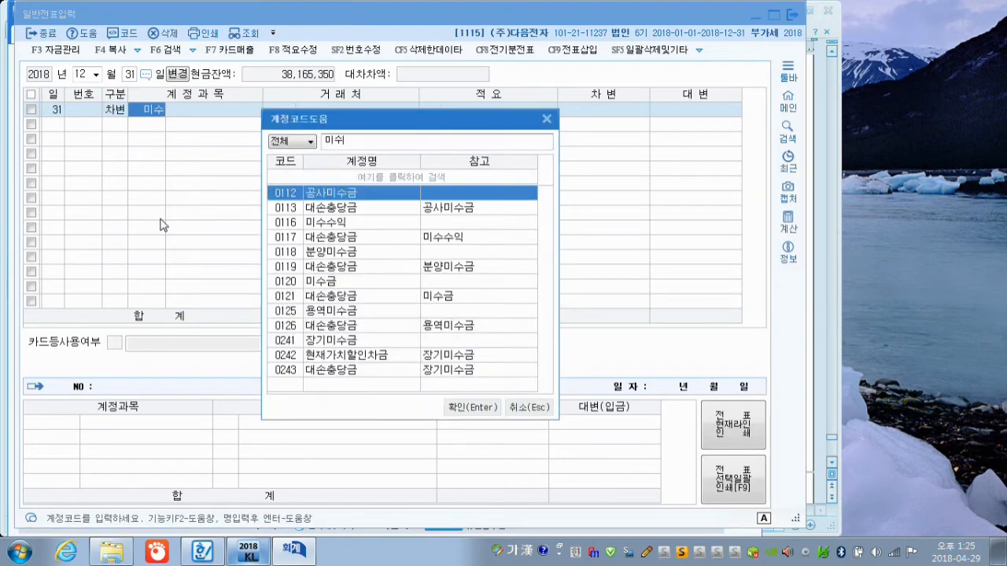
{"action": "key", "text": "BackSpace"}
{"action": "key", "text": "Down"}
{"action": "key", "text": "Down"}
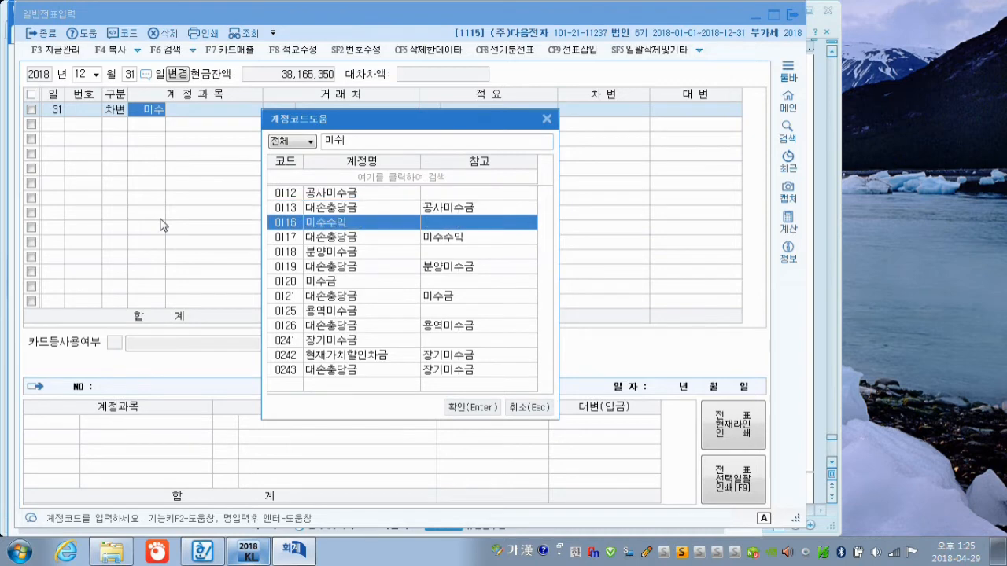
{"action": "key", "text": "Return"}
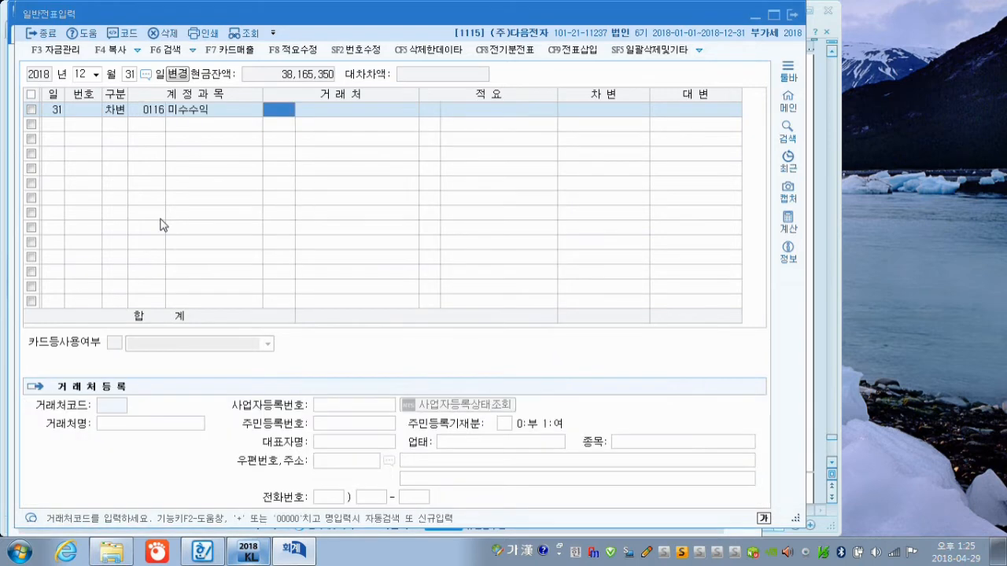
- Leave the 미수수익 line's customer and description blank and enter a debit amount of 600,000
{"action": "key", "text": "Return"}
{"action": "key", "text": "Return"}
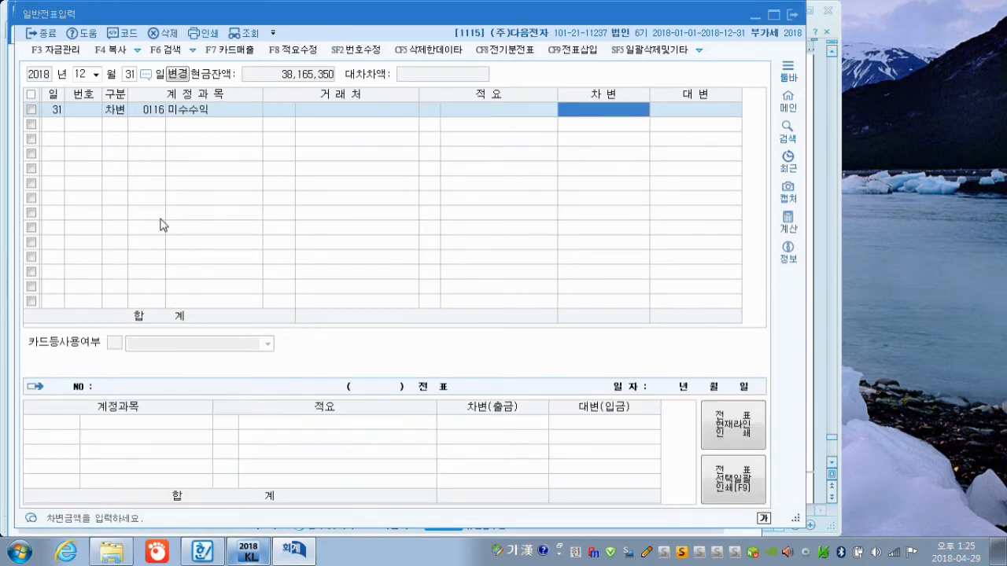
{"action": "type", "text": "6000000"}
{"action": "key", "text": "Return"}
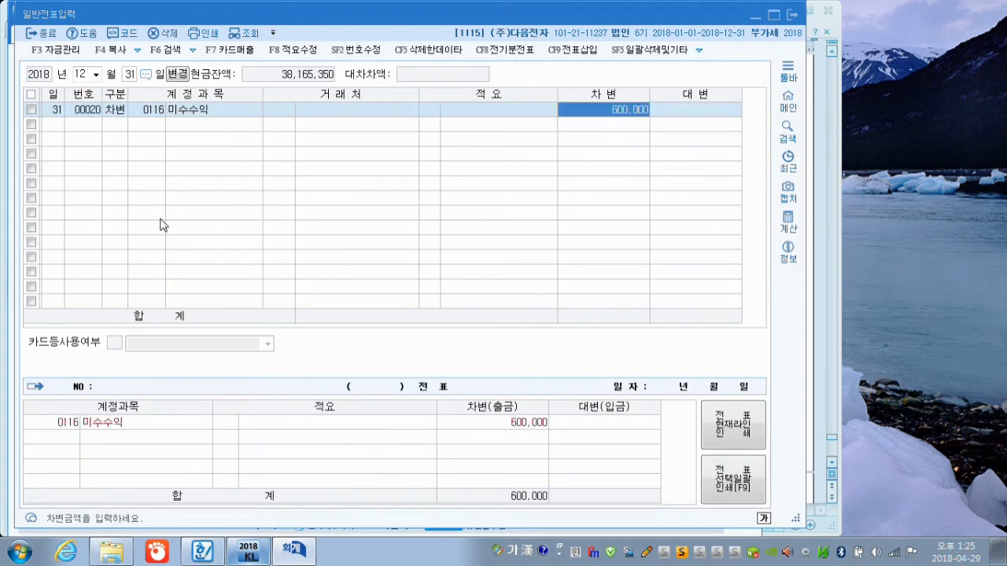
- Add the matching credit (대변) line with account 0901 이자수익 for 600,000 and complete the voucher
{"action": "type", "text": "4이자"}
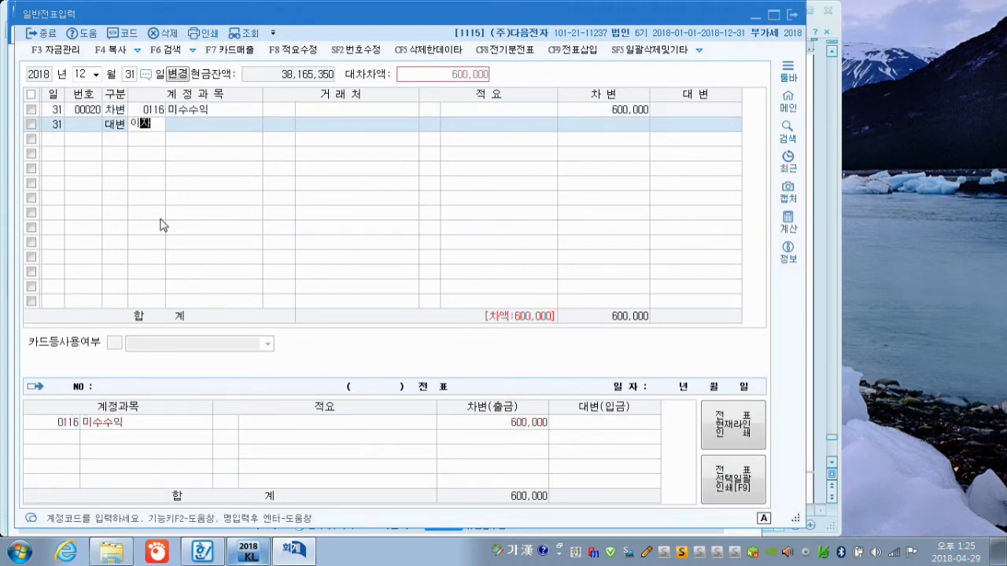
{"action": "key", "text": "Return"}
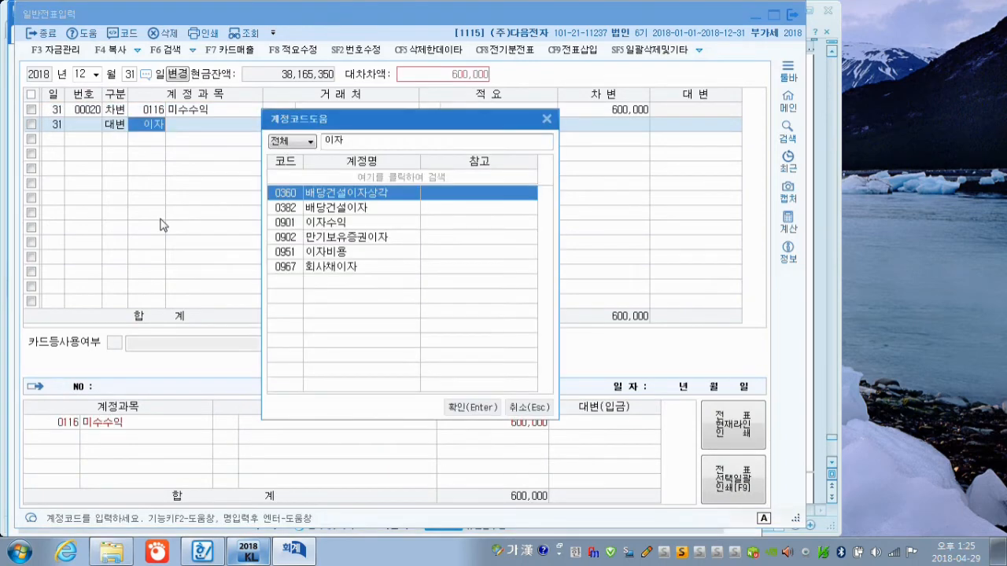
{"action": "key", "text": "Down"}
{"action": "key", "text": "Down"}
{"action": "key", "text": "Return"}
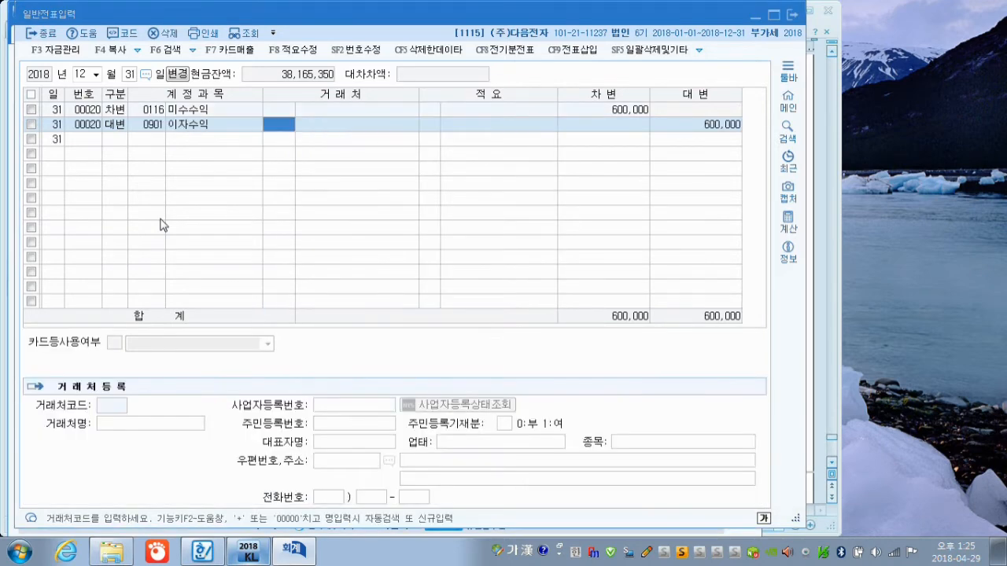
{"action": "key", "text": "Return"}
{"action": "key", "text": "Return"}
{"action": "key", "text": "Return"}
{"action": "key", "text": "Return"}
{"action": "key", "text": "Return"}
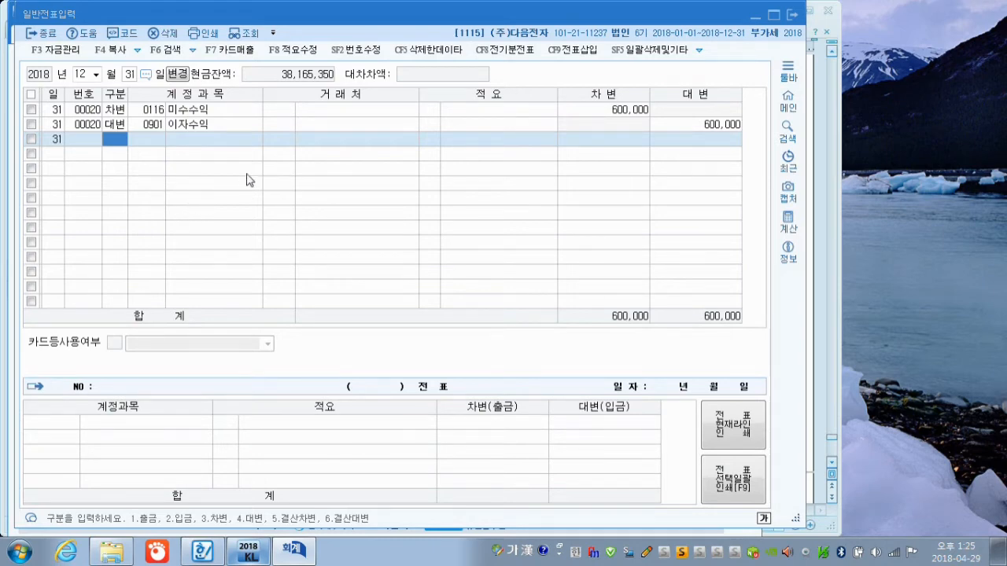
- Open the 합계잔액시산표 and look up the 가수금 balance under current liabilities
{"action": "left_click", "coordinate": [273, 34]}
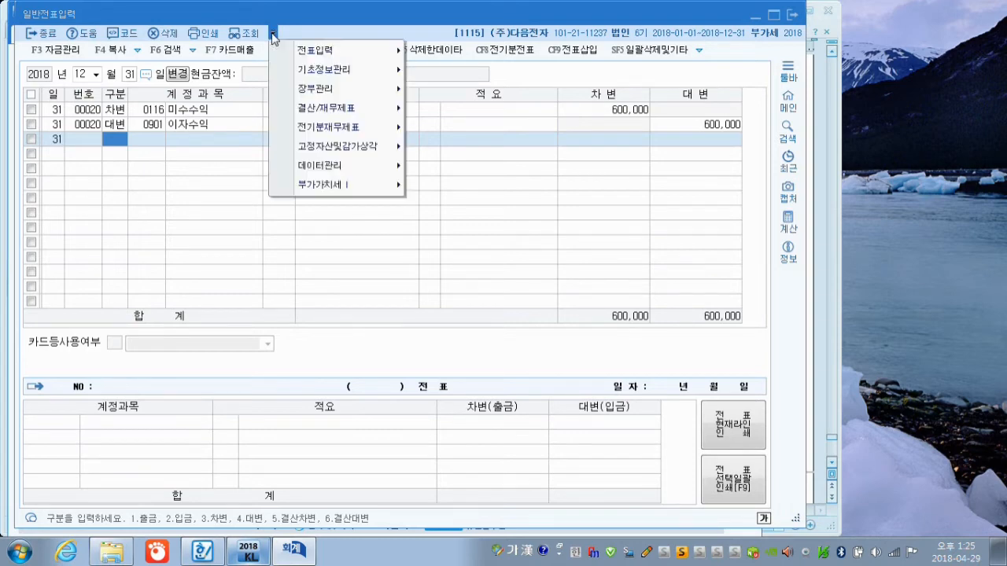
{"action": "mouse_move", "coordinate": [330, 109]}
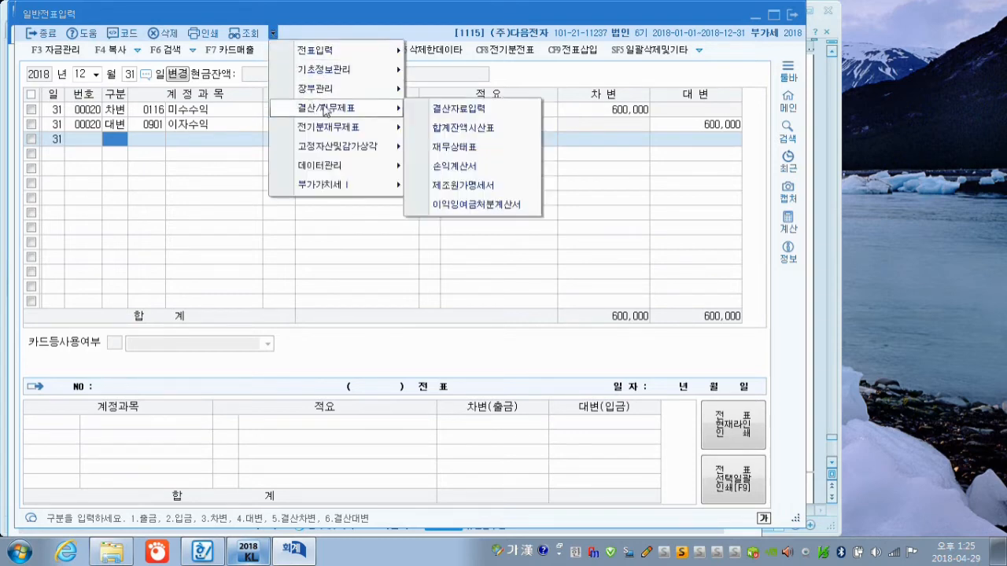
{"action": "left_click", "coordinate": [459, 134]}
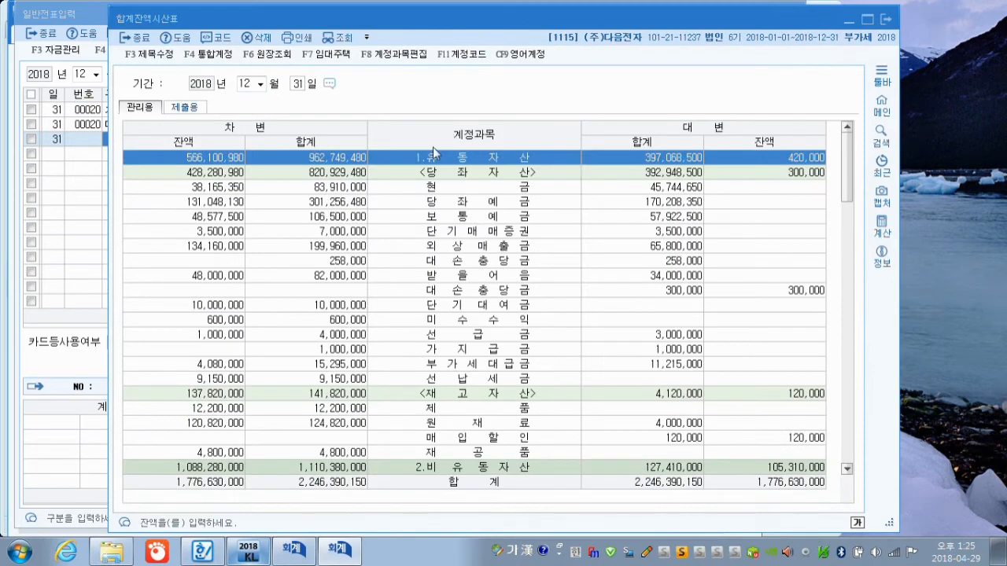
{"action": "scroll", "coordinate": [431, 227], "scroll_direction": "down", "scroll_amount": 7}
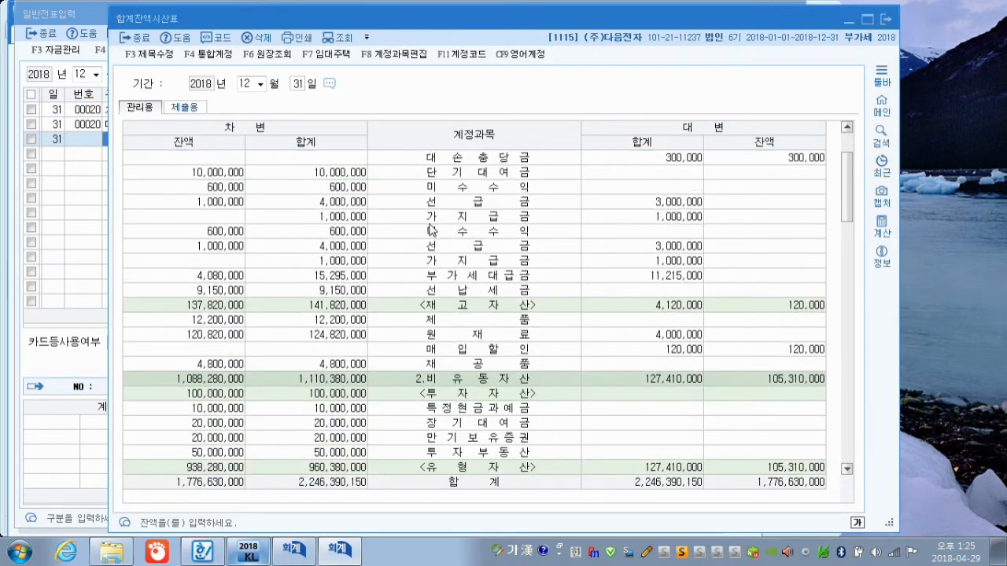
{"action": "scroll", "coordinate": [431, 231], "scroll_direction": "down", "scroll_amount": 4}
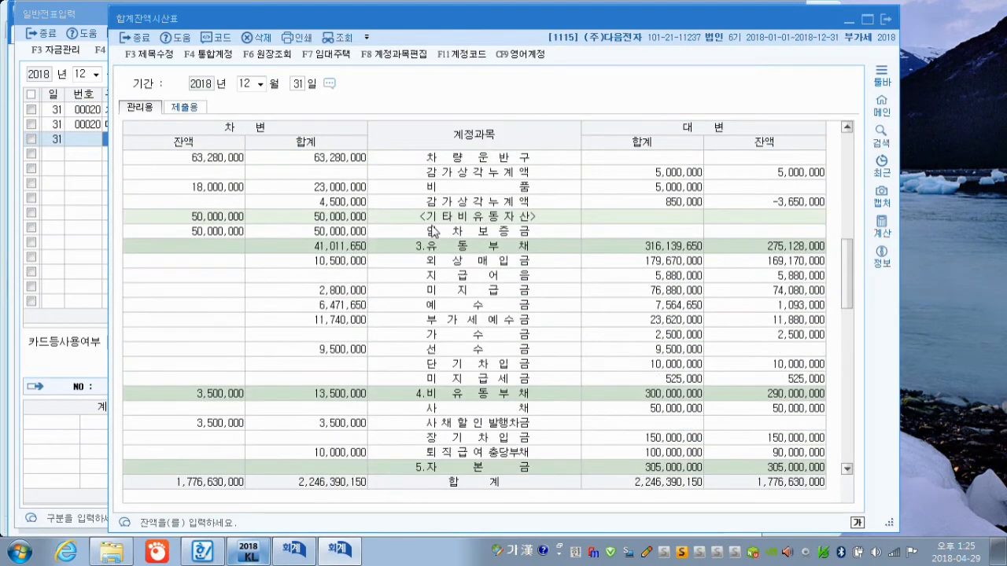
{"action": "left_click", "coordinate": [450, 339]}
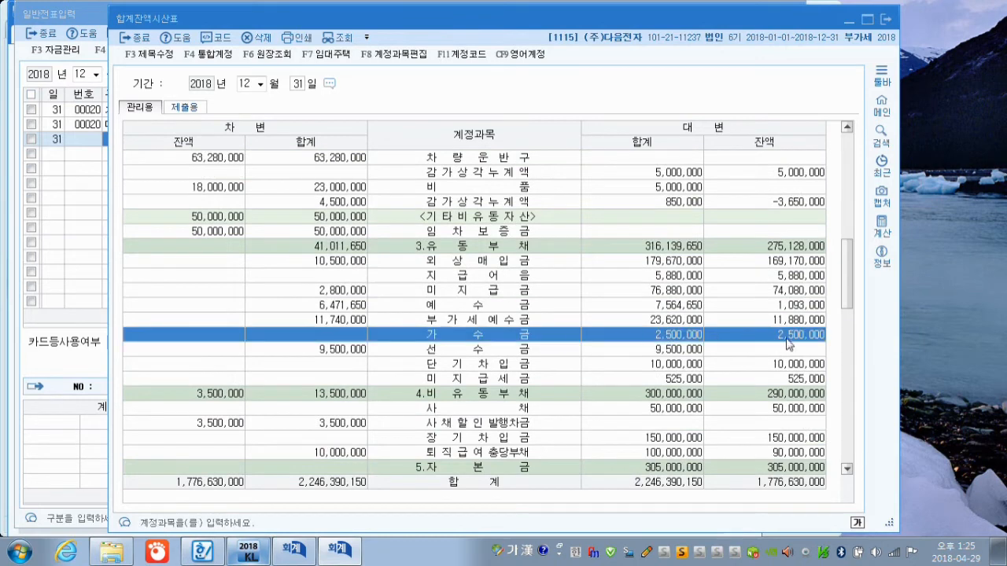
- Close the 합계잔액시산표 and add a debit (차변) line on the 31st with account 0257 가수금 for 2,500,000
{"action": "left_click", "coordinate": [886, 21]}
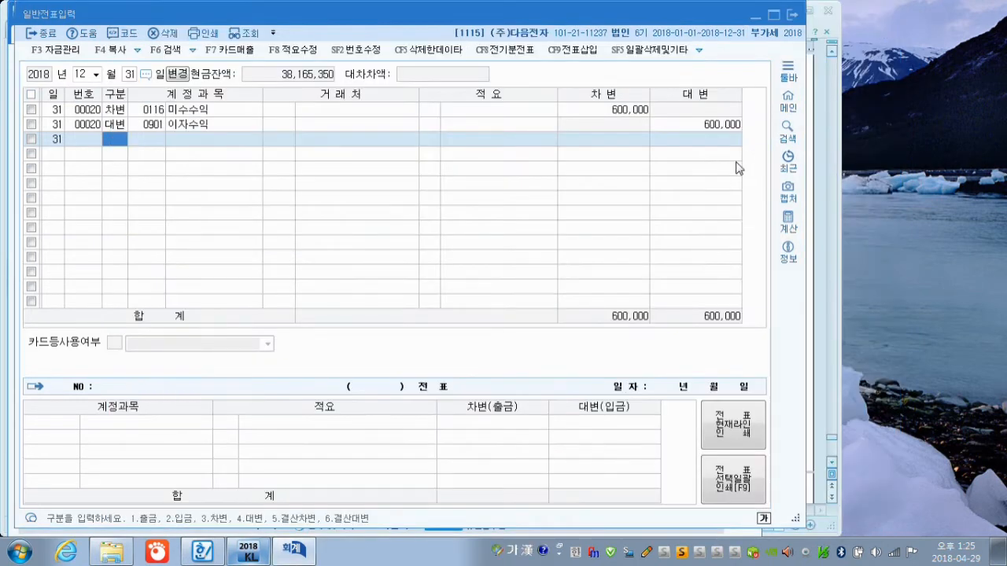
{"action": "type", "text": "3"}
{"action": "key", "text": "Return"}
{"action": "type", "text": "가수"}
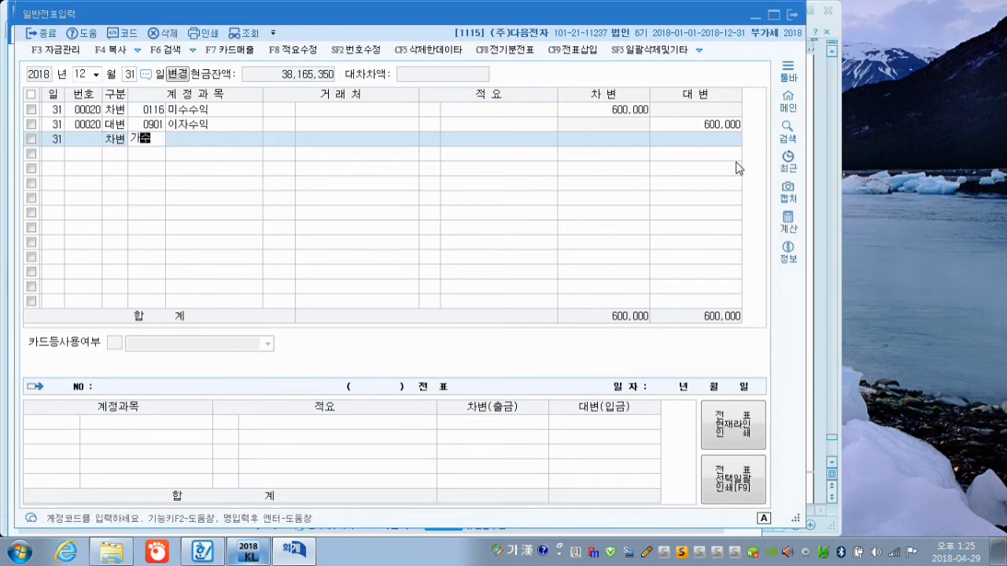
{"action": "key", "text": "Return"}
{"action": "key", "text": "Return"}
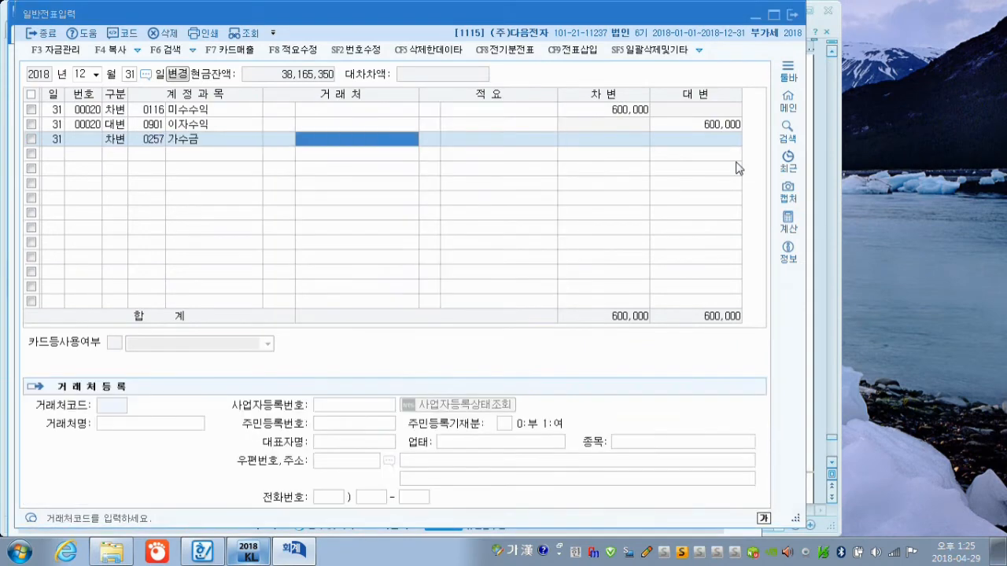
{"action": "key", "text": "Return"}
{"action": "key", "text": "Return"}
{"action": "type", "text": "2500000"}
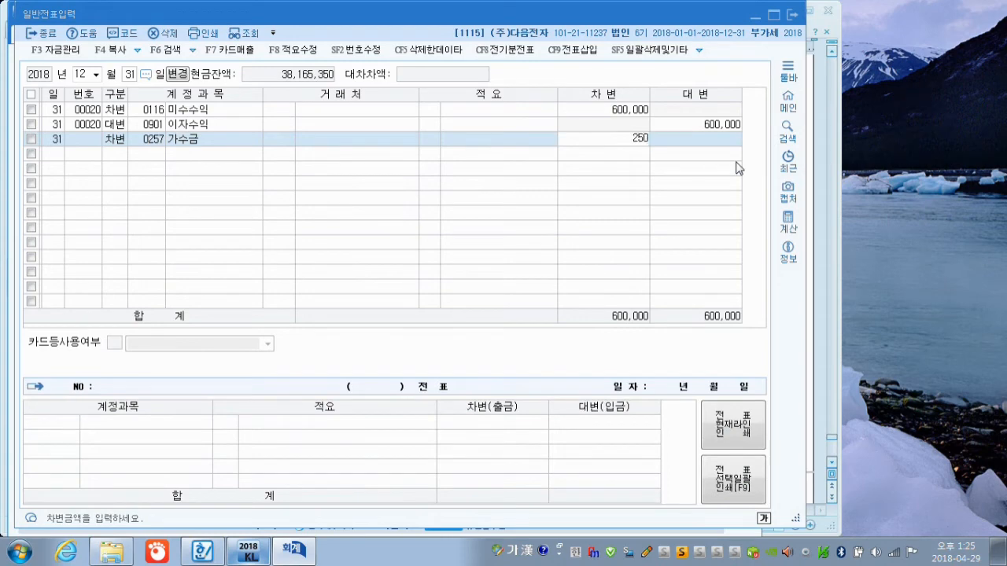
{"action": "key", "text": "Return"}
- Add the matching credit (대변) line with account 0259 선수금 for 2,500,000
{"action": "type", "text": "4"}
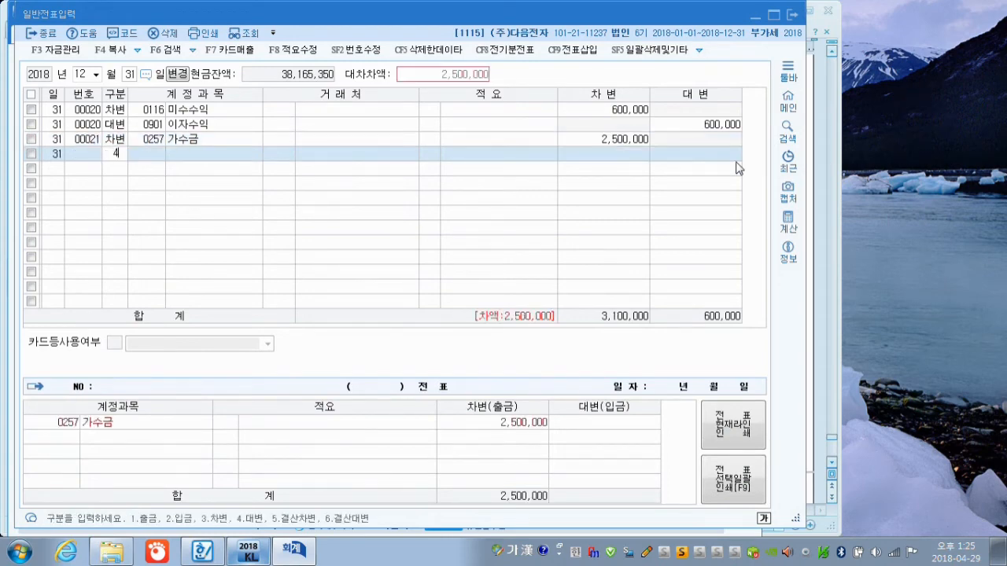
{"action": "key", "text": "Return"}
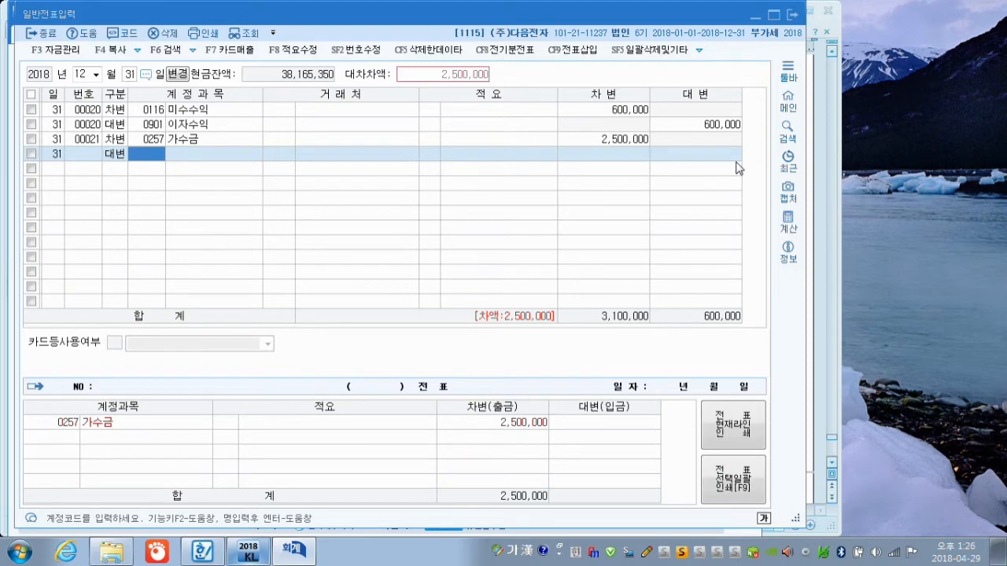
{"action": "type", "text": "선수"}
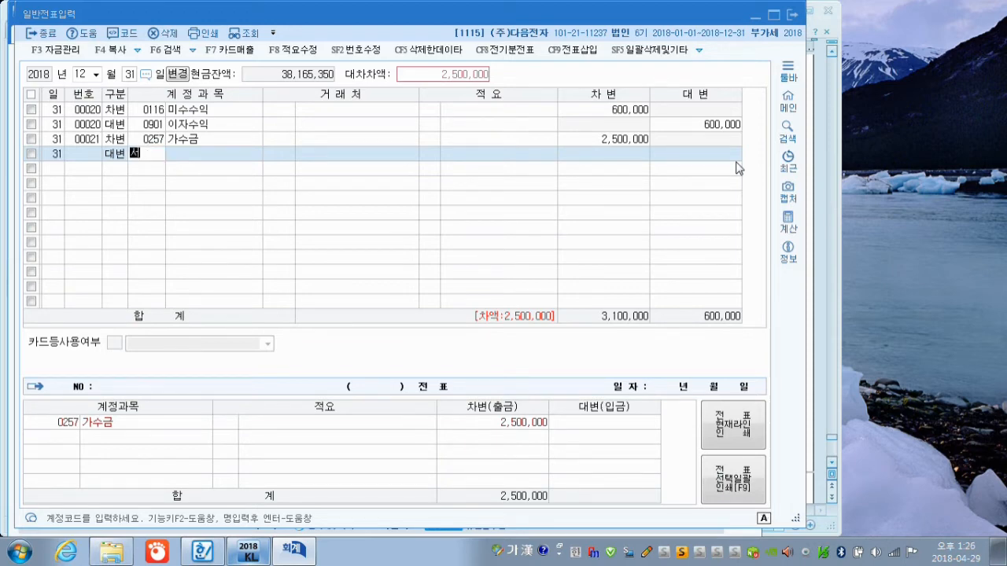
{"action": "key", "text": "Return"}
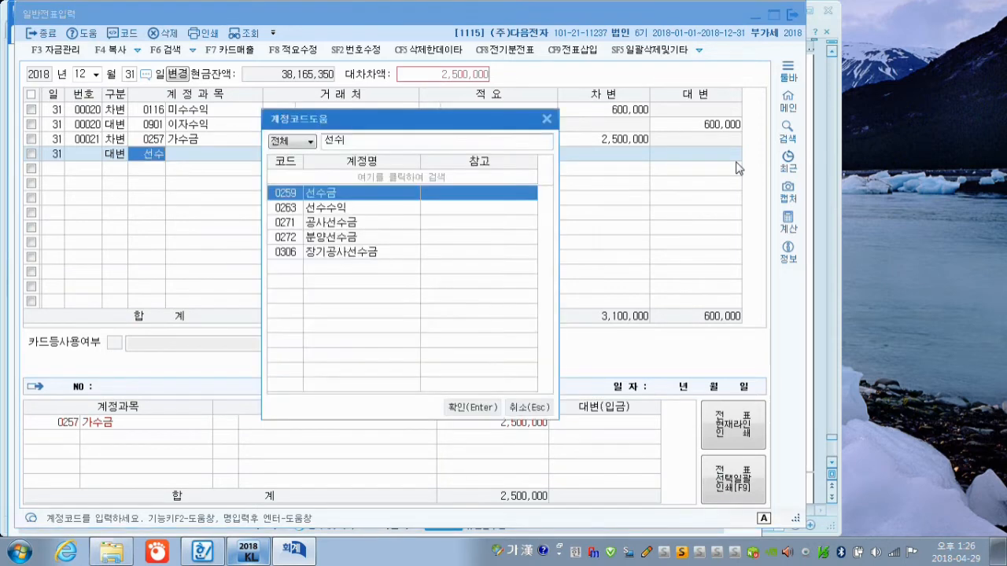
{"action": "key", "text": "Return"}
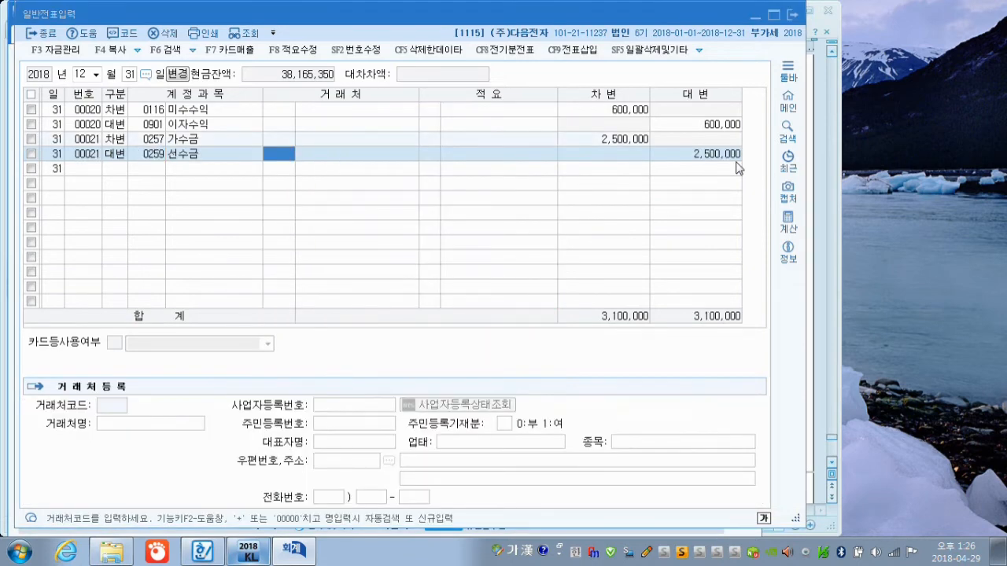
- Assign the customer 엘지전자 to the 선수금 line, leave its description blank and complete the voucher
{"action": "type", "text": "엘지"}
{"action": "key", "text": "Return"}
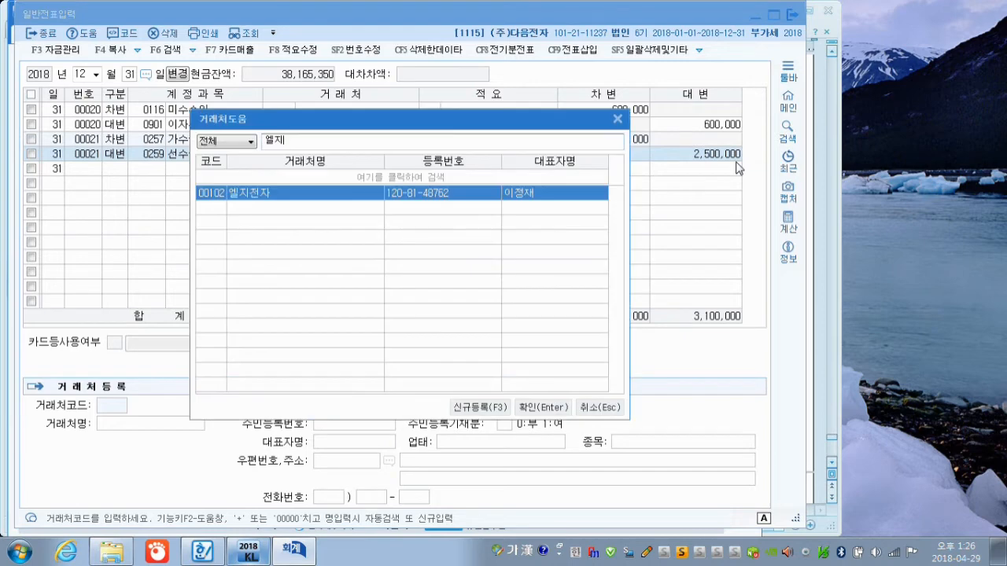
{"action": "key", "text": "Return"}
{"action": "key", "text": "Return"}
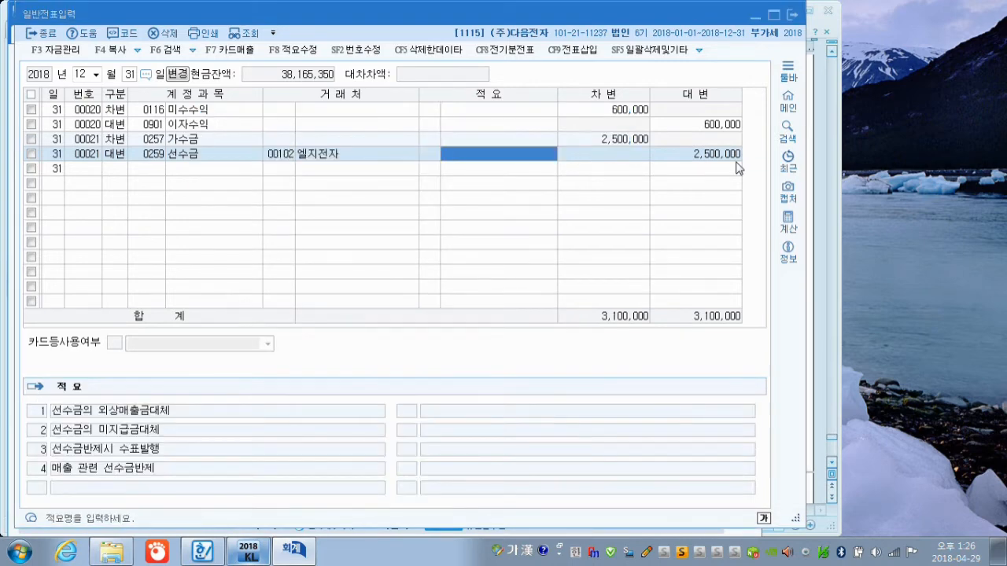
{"action": "key", "text": "Return"}
{"action": "key", "text": "Return"}
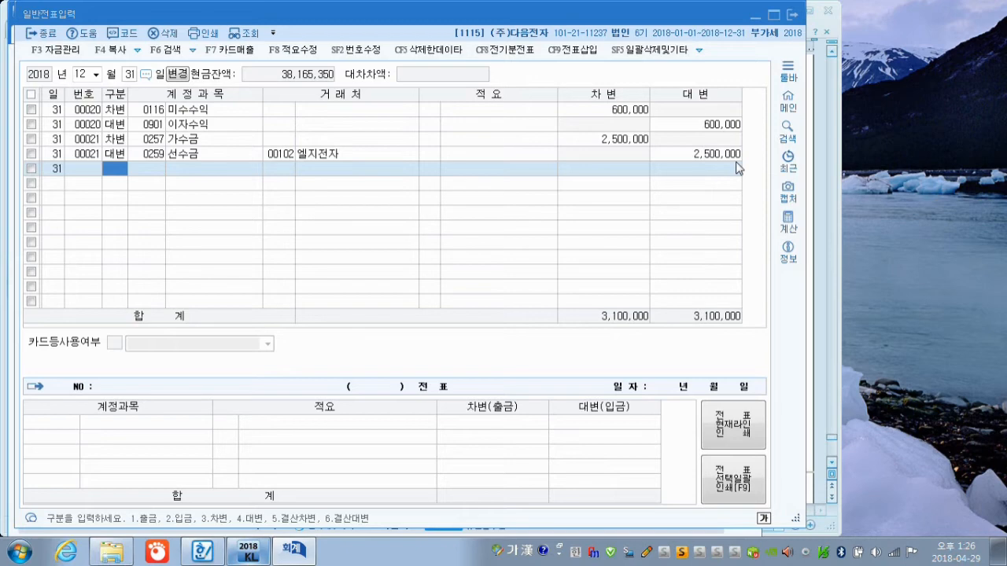
- Start a new debit (차변) line on the 31st with account 0951 이자비용
{"action": "type", "text": "3"}
{"action": "key", "text": "Return"}
{"action": "type", "text": "이자"}
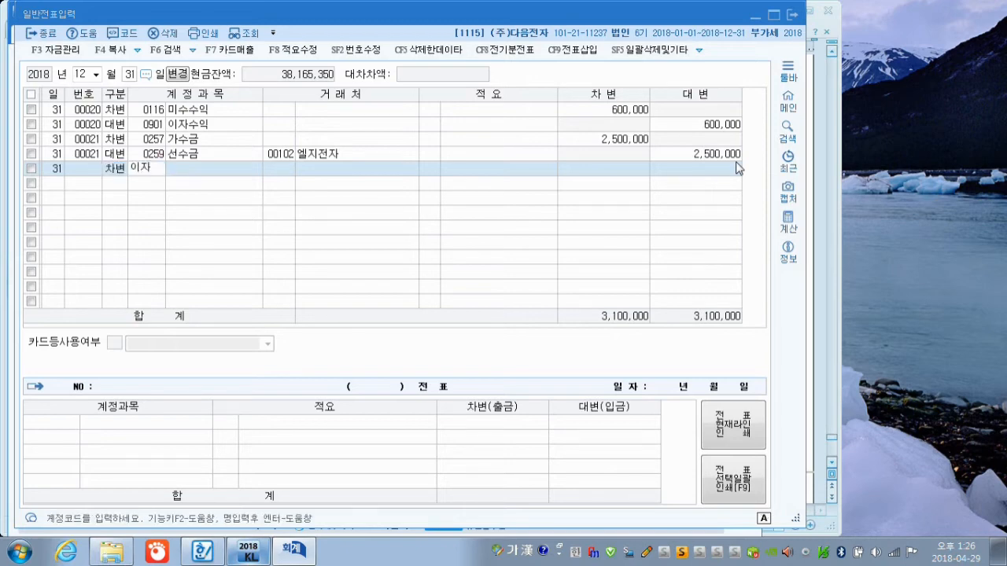
{"action": "key", "text": "Return"}
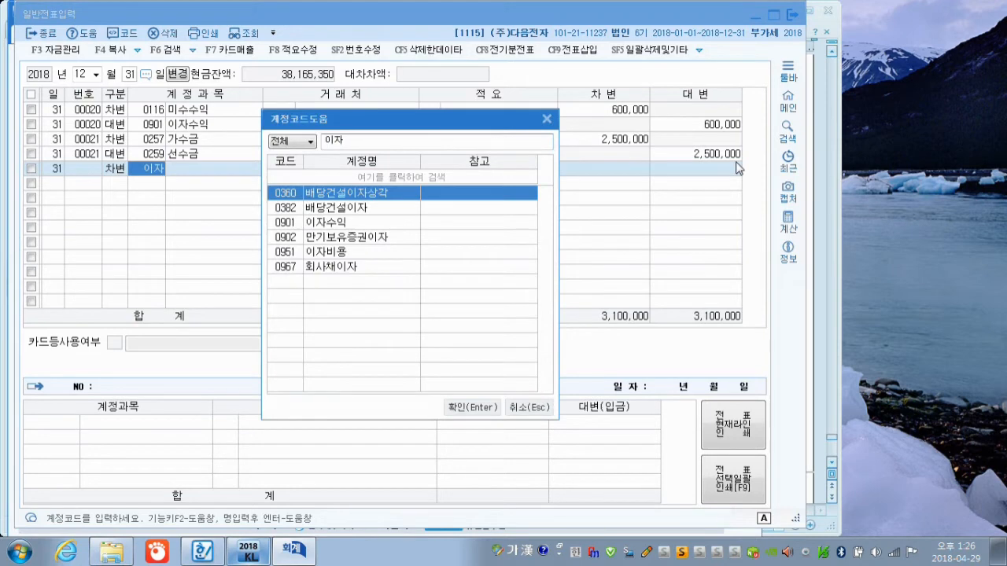
{"action": "key", "text": "Down"}
{"action": "key", "text": "Down"}
{"action": "key", "text": "Down"}
{"action": "key", "text": "Down"}
{"action": "key", "text": "Return"}
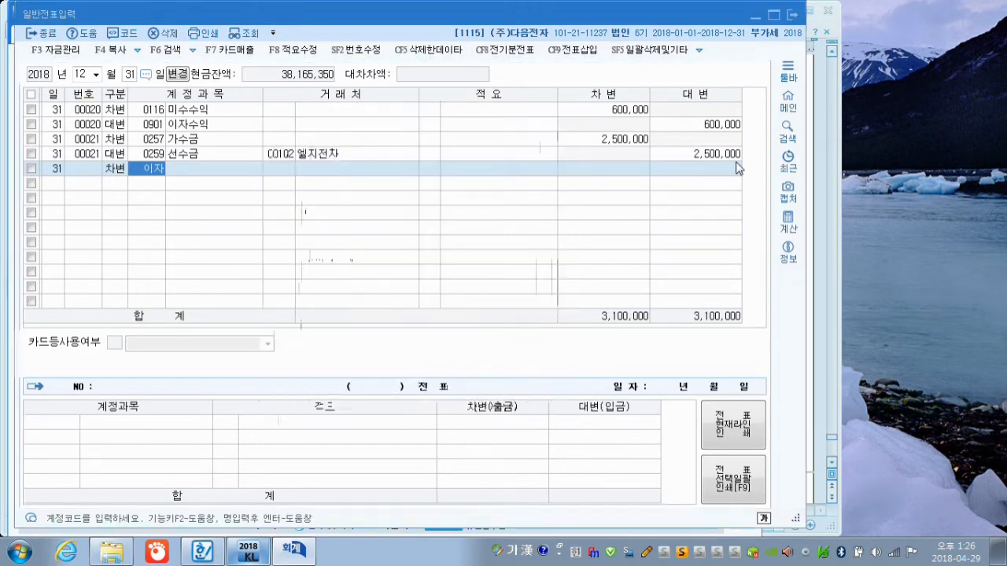
- Leave the 이자비용 line's customer and description blank and enter a debit amount of 2,580,000
{"action": "key", "text": "Return"}
{"action": "key", "text": "Return"}
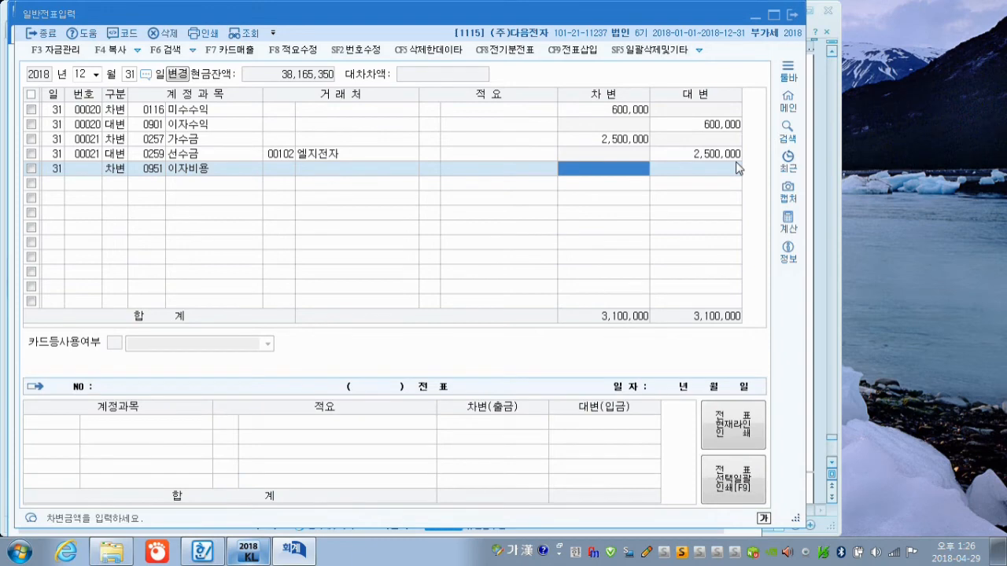
{"action": "type", "text": "2580000"}
{"action": "key", "text": "Return"}
- Add the matching credit (대변) line with account 0262 미지급비용 for 2,580,000, leaving customer and description blank
{"action": "type", "text": "4"}
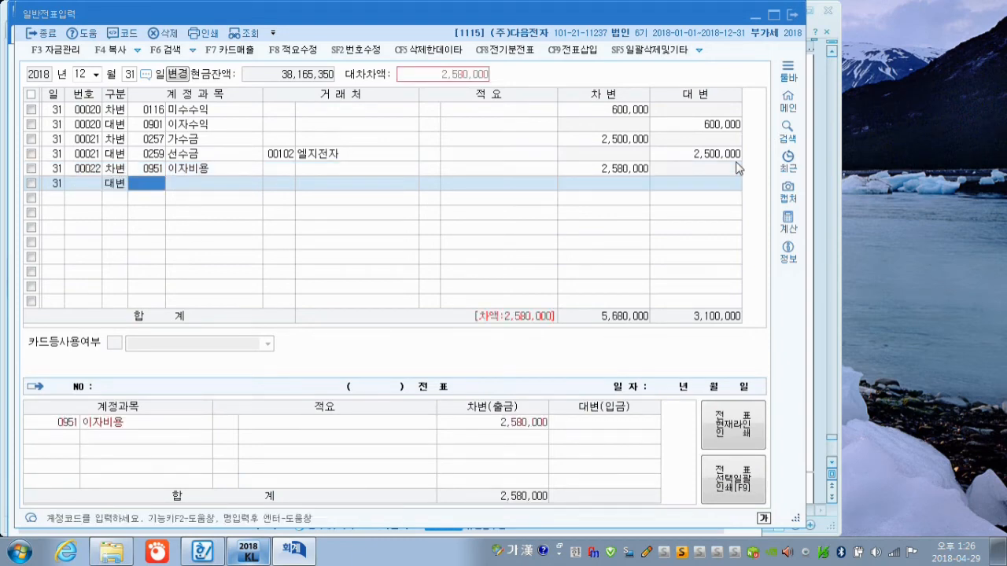
{"action": "type", "text": "미지"}
{"action": "key", "text": "Return"}
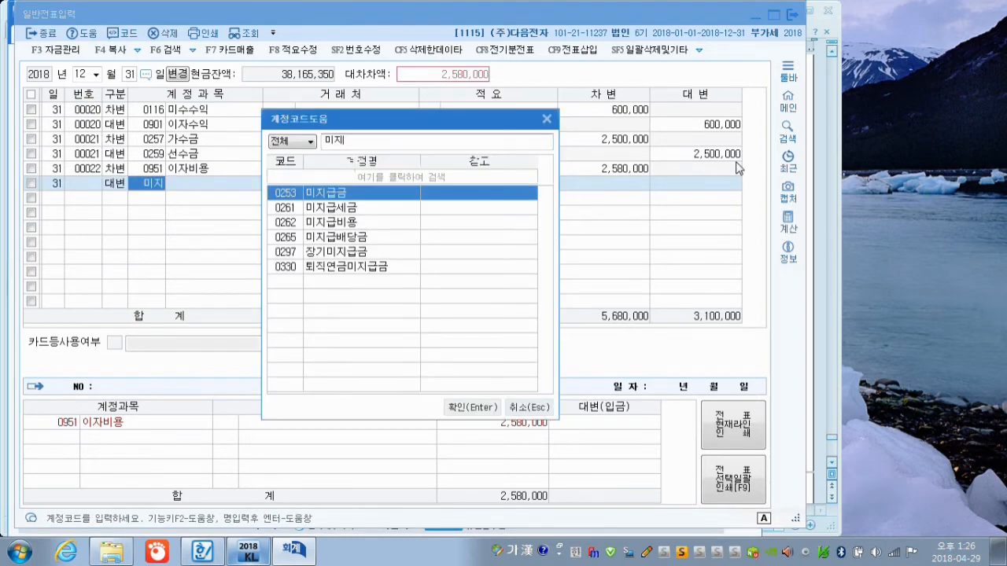
{"action": "key", "text": "Down"}
{"action": "key", "text": "Down"}
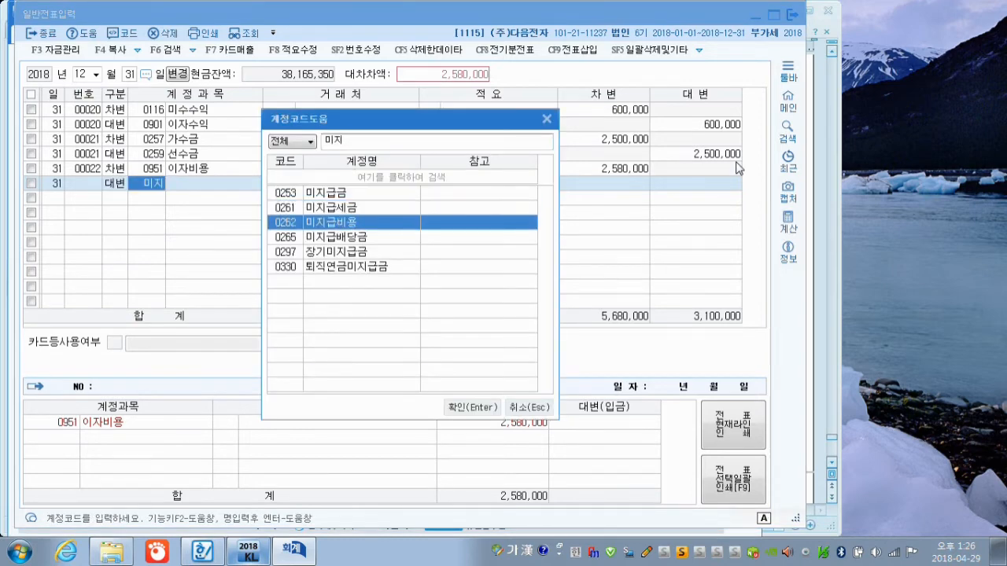
{"action": "key", "text": "Return"}
{"action": "key", "text": "Return"}
{"action": "key", "text": "Return"}
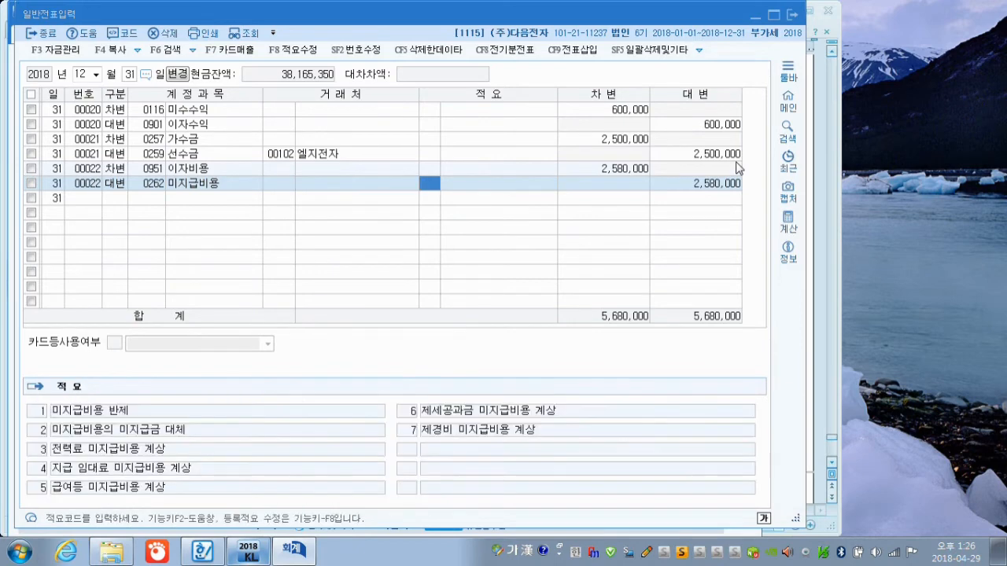
{"action": "key", "text": "Return"}
{"action": "key", "text": "Return"}
{"action": "key", "text": "Return"}
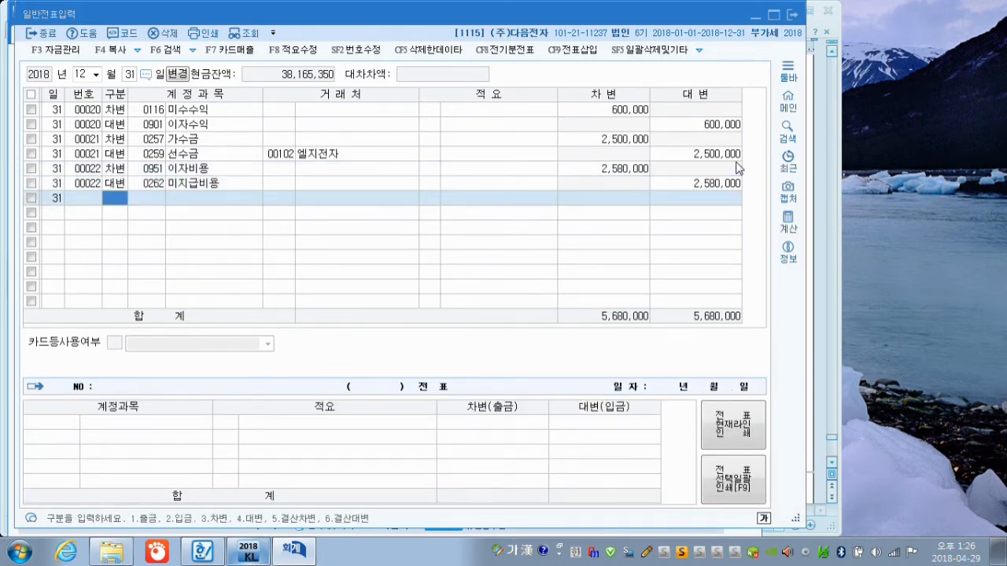
- Start a new debit (차변) line on the 31st with account 0133 선급비용
{"action": "type", "text": "3"}
{"action": "key", "text": "Return"}
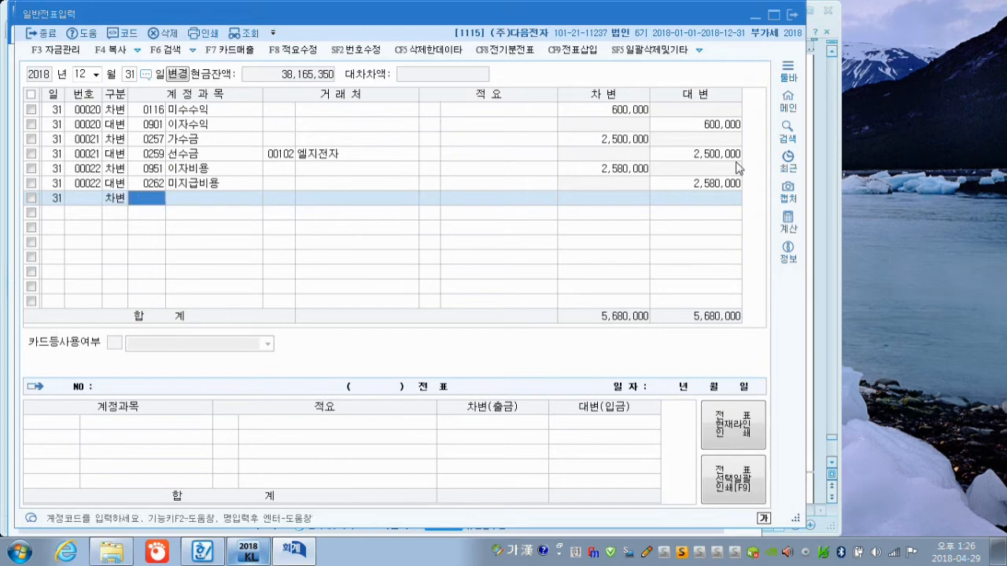
{"action": "type", "text": "선ㄱㅡㅂ"}
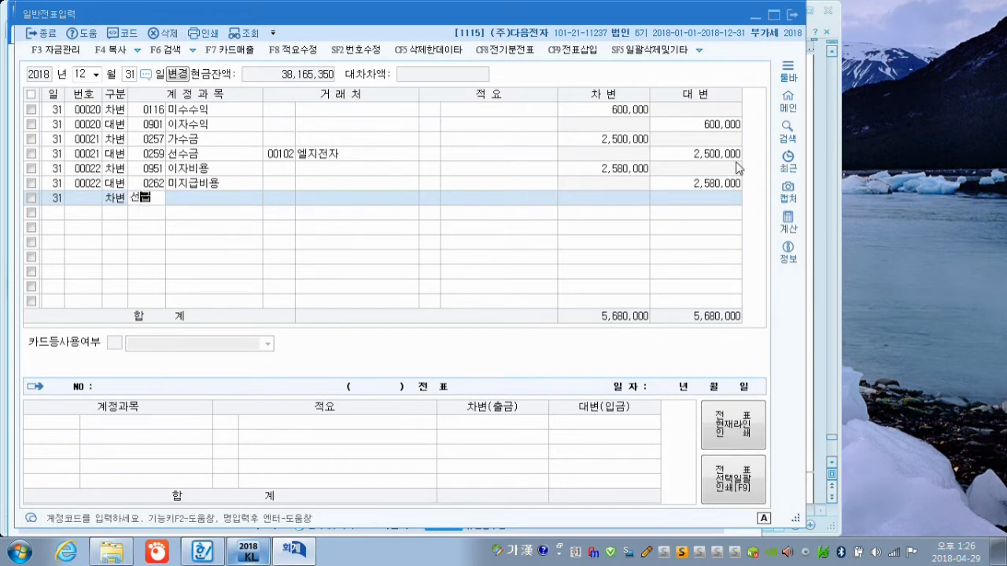
{"action": "key", "text": "Return"}
{"action": "key", "text": "Down"}
{"action": "key", "text": "Down"}
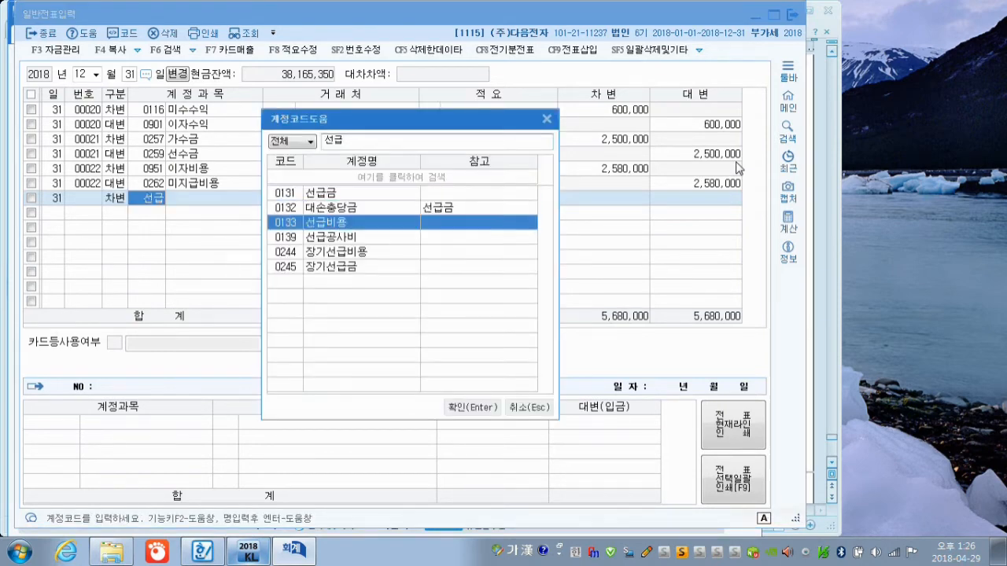
{"action": "key", "text": "Return"}
- Leave the 선급비용 line's customer and description blank and enter a debit amount of 250,000
{"action": "key", "text": "Return"}
{"action": "key", "text": "Return"}
{"action": "key", "text": "Return"}
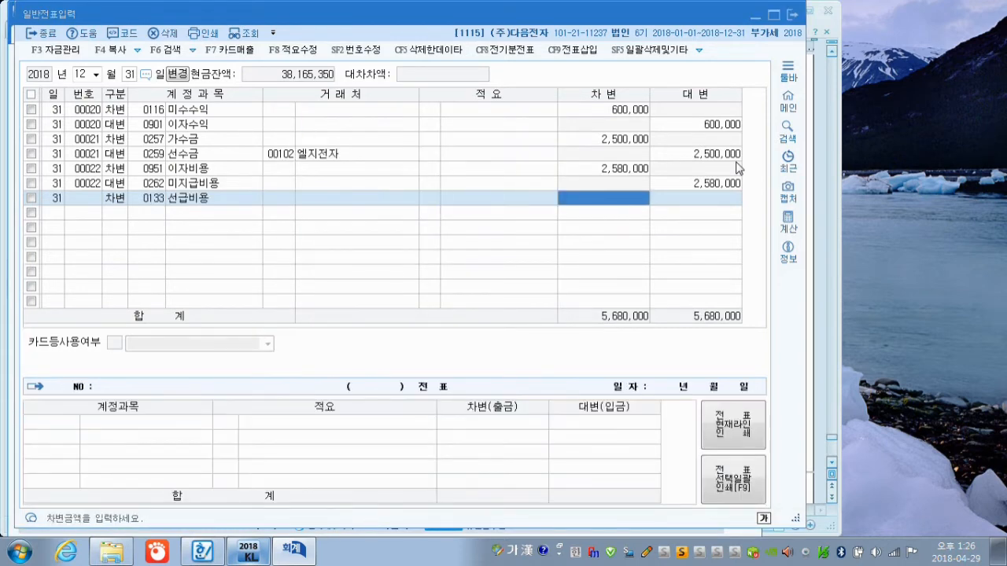
{"action": "type", "text": "250,"}
{"action": "type", "text": "000"}
{"action": "key", "text": "Return"}
- Add the matching credit (대변) line with the 판매관리비 account 0821 보험료 for 250,000, leaving customer and description blank
{"action": "type", "text": "4"}
{"action": "key", "text": "Return"}
{"action": "type", "text": "ㅂ"}
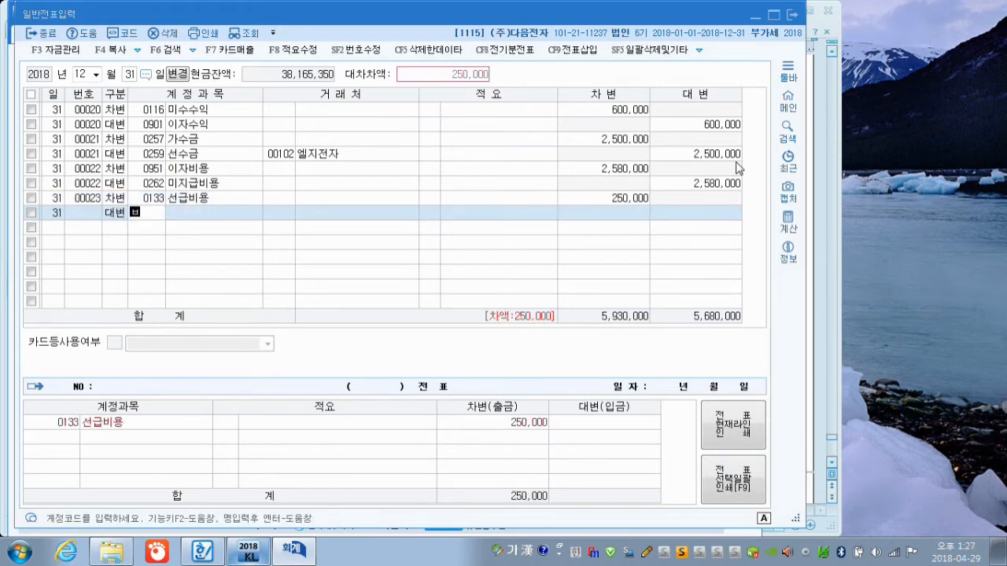
{"action": "type", "text": "ㅗㅎㅓㅁ"}
{"action": "key", "text": "Return"}
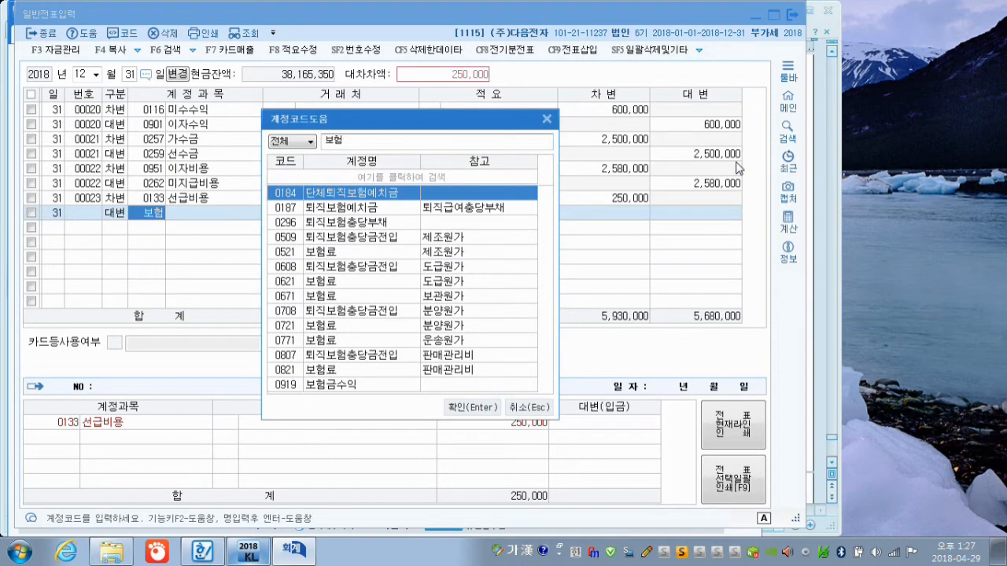
{"action": "key", "text": "Down"}
{"action": "key", "text": "Down"}
{"action": "key", "text": "Down"}
{"action": "key", "text": "Down"}
{"action": "key", "text": "Down"}
{"action": "key", "text": "Down"}
{"action": "key", "text": "Down"}
{"action": "key", "text": "Down"}
{"action": "key", "text": "Down"}
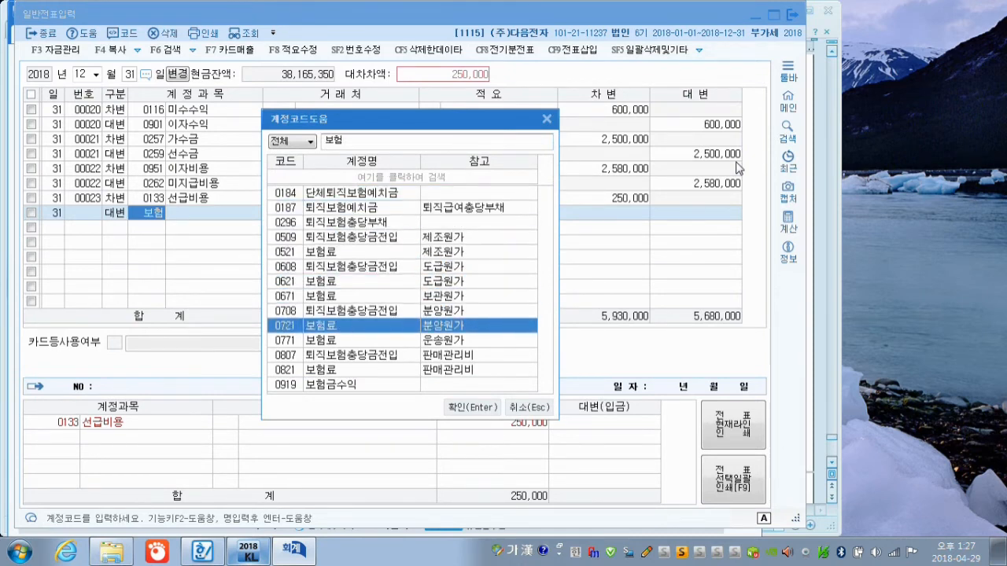
{"action": "key", "text": "Down"}
{"action": "key", "text": "Down"}
{"action": "key", "text": "Down"}
{"action": "key", "text": "Return"}
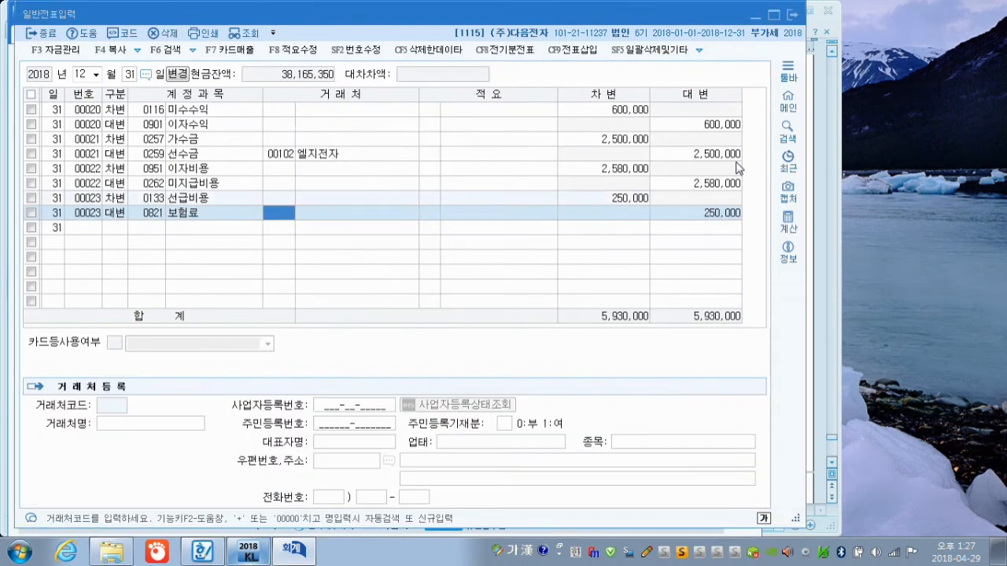
{"action": "key", "text": "Return"}
{"action": "key", "text": "Return"}
{"action": "key", "text": "Return"}
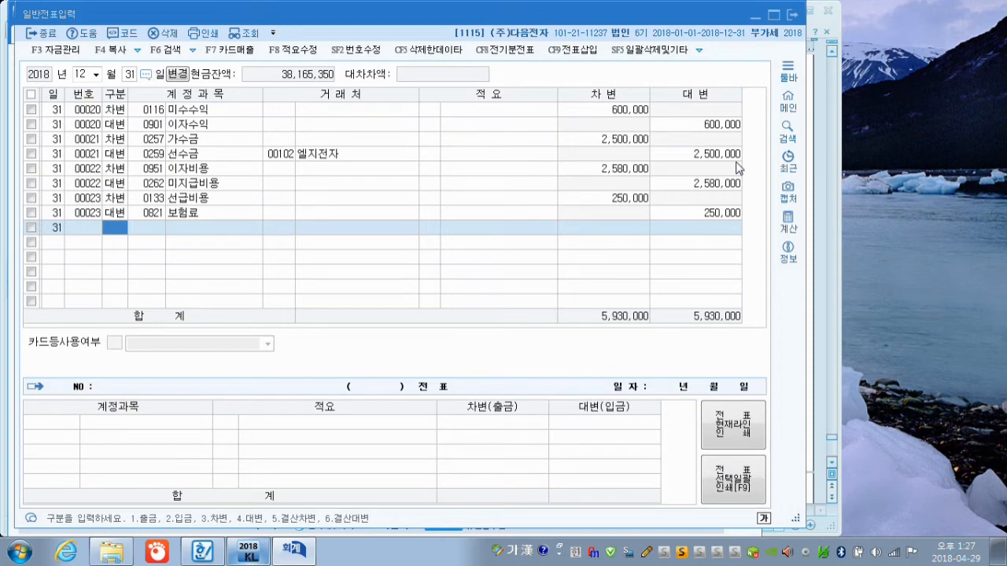
- Add a debit (차변) line on the 31st with account 0122 소모품 for 70,000, leaving customer and description blank
{"action": "key", "text": "Return"}
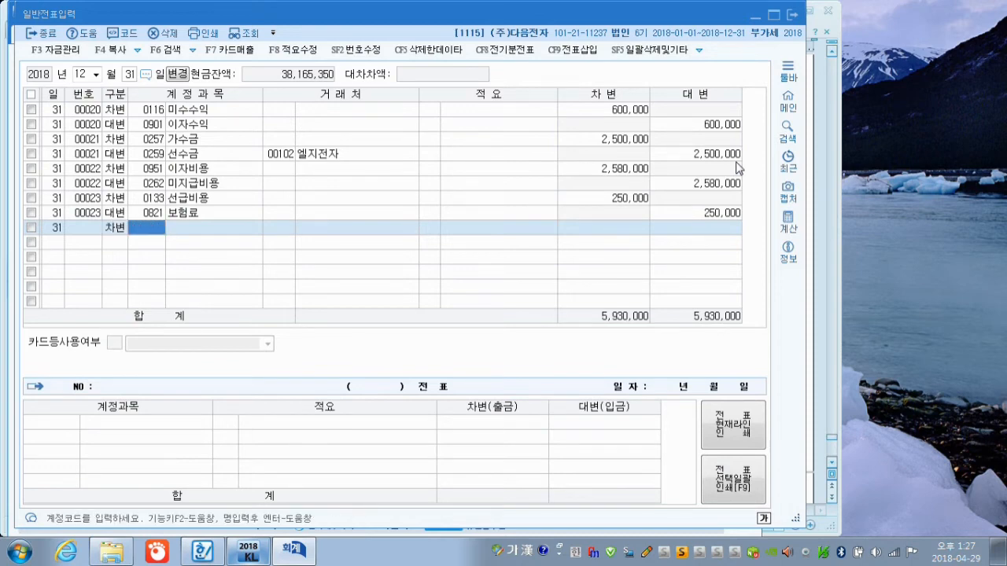
{"action": "type", "text": "소모"}
{"action": "key", "text": "Return"}
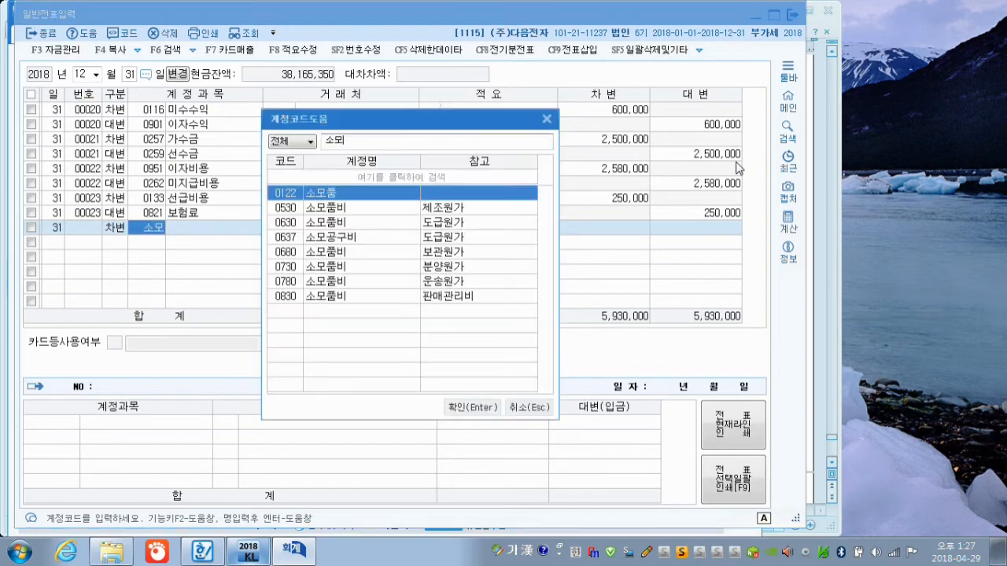
{"action": "key", "text": "Return"}
{"action": "key", "text": "Return"}
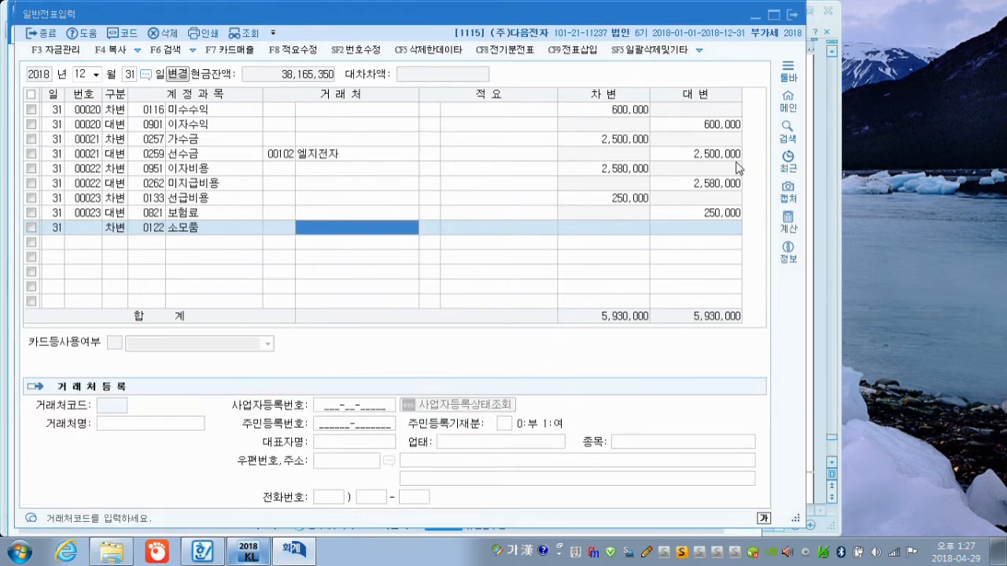
{"action": "key", "text": "Return"}
{"action": "key", "text": "Return"}
{"action": "type", "text": "70"}
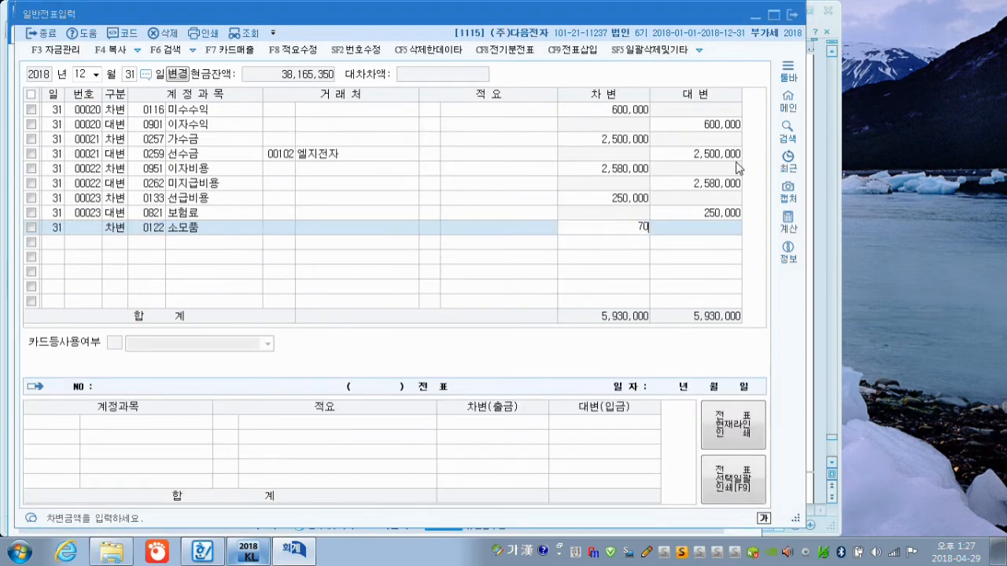
{"action": "type", "text": ",000"}
{"action": "key", "text": "Return"}
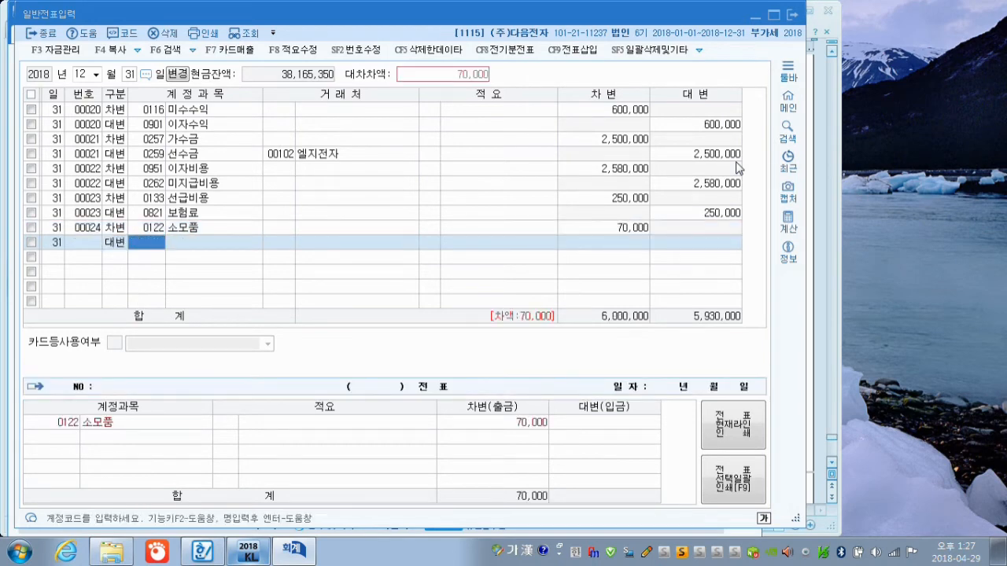
- Add the matching credit (대변) line with the 판매관리비 account 0830 소모품비 for 70,000, leaving customer and description blank
{"action": "type", "text": "ㅅㅗㅁㅗ"}
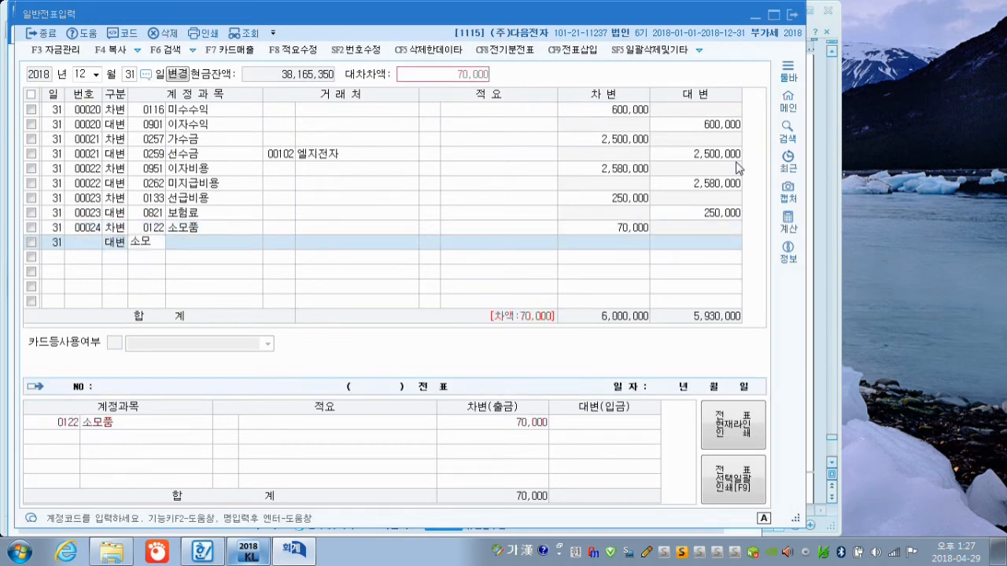
{"action": "key", "text": "Return"}
{"action": "key", "text": "Down"}
{"action": "key", "text": "Down"}
{"action": "key", "text": "Down"}
{"action": "key", "text": "Down"}
{"action": "key", "text": "Down"}
{"action": "key", "text": "Down"}
{"action": "key", "text": "Down"}
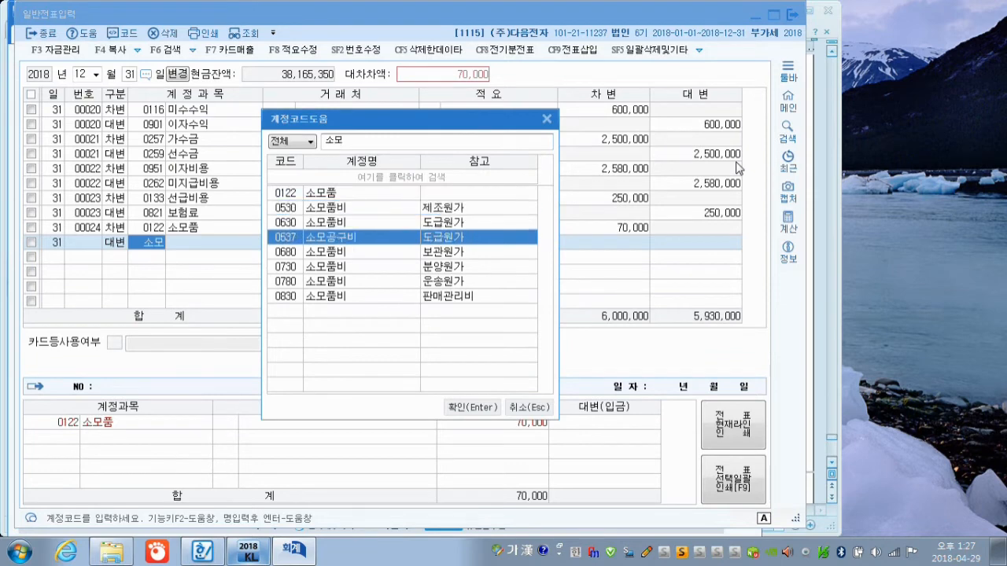
{"action": "key", "text": "Return"}
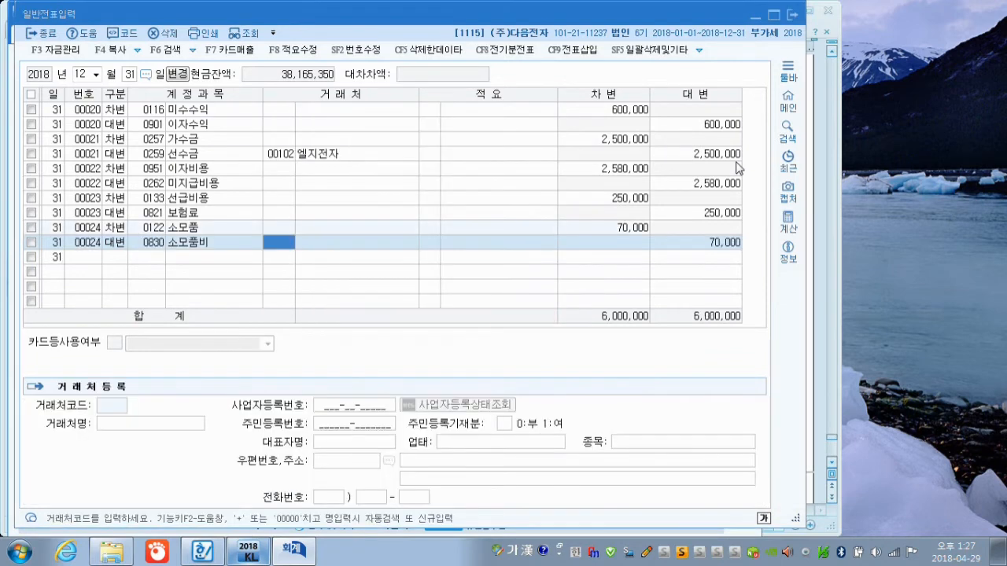
{"action": "key", "text": "Return"}
{"action": "key", "text": "Return"}
{"action": "key", "text": "Return"}
{"action": "key", "text": "Return"}
{"action": "key", "text": "Return"}
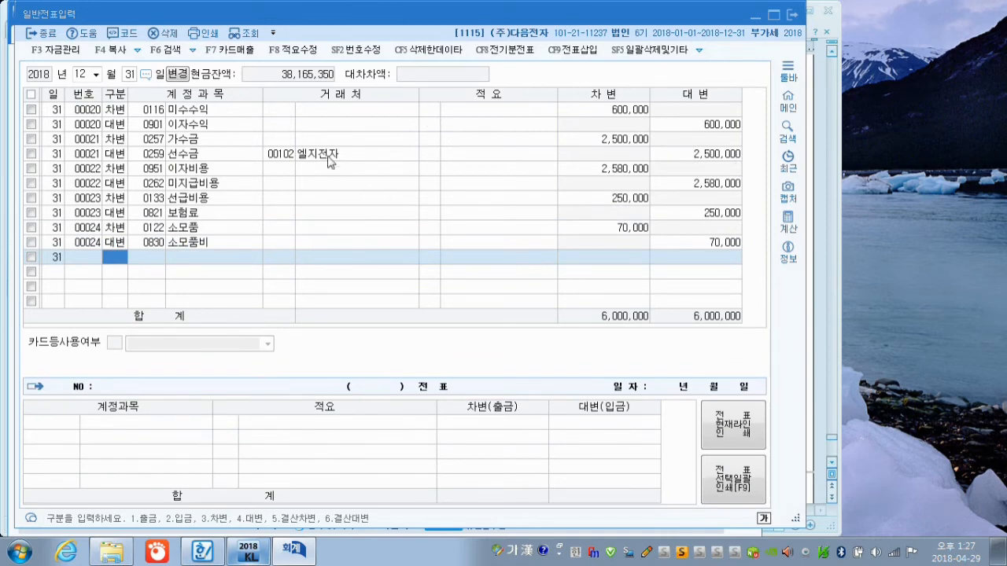
- Close 일반전표입력 and open 결산자료입력 for the period January (01) to December (12) 2018
{"action": "left_click", "coordinate": [794, 16]}
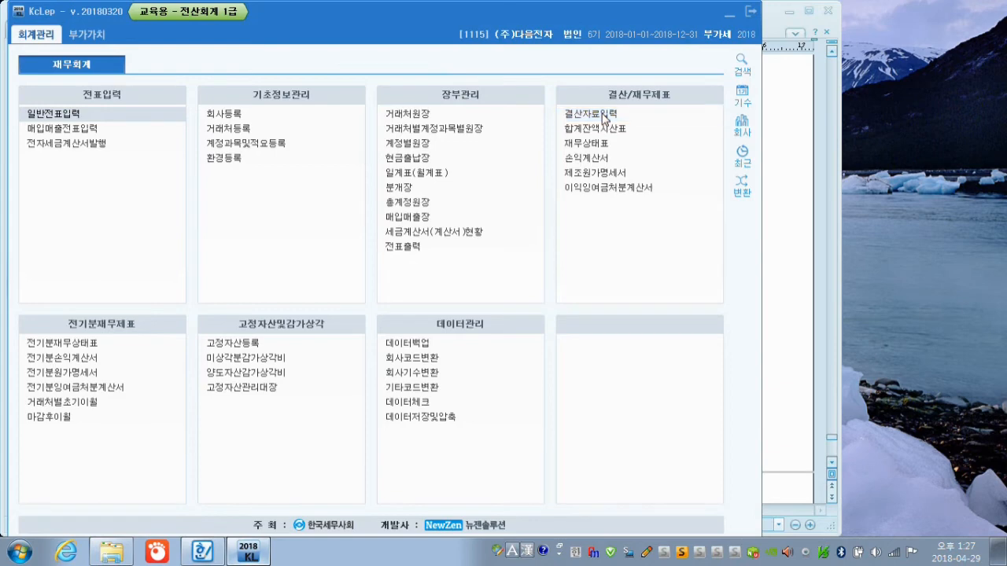
{"action": "left_click", "coordinate": [603, 115]}
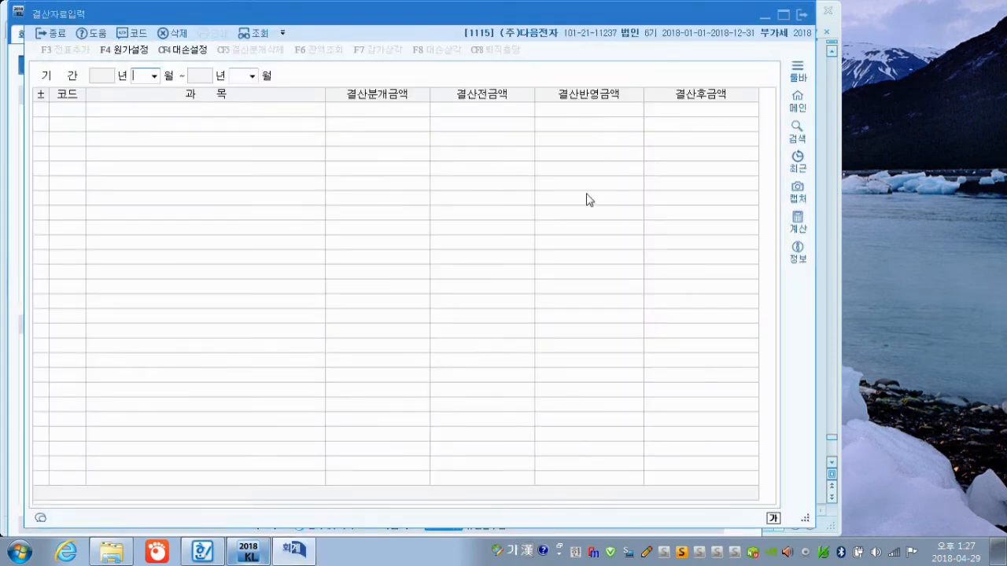
{"action": "type", "text": "01"}
{"action": "key", "text": "Return"}
{"action": "type", "text": "12"}
{"action": "key", "text": "Return"}
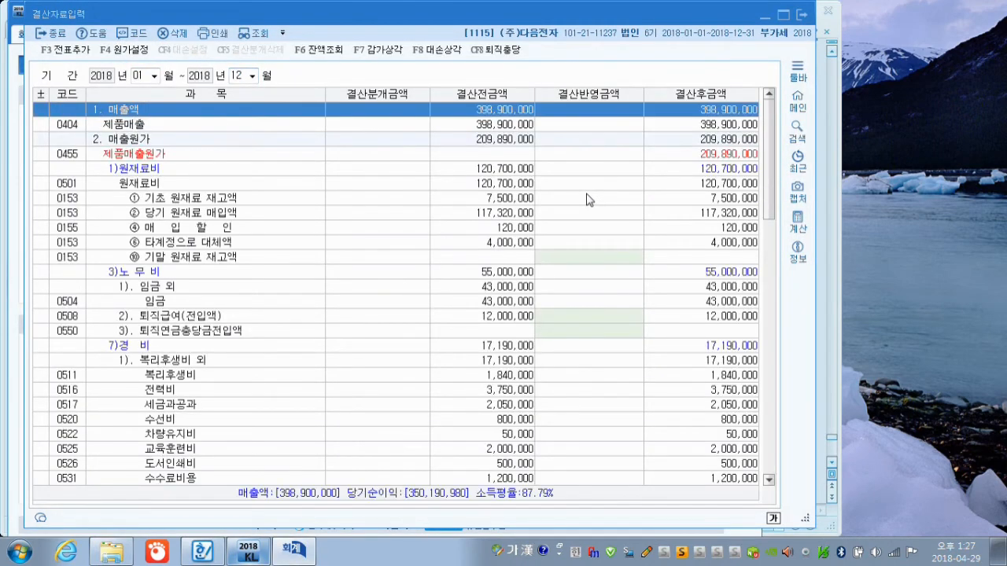
- Enter 결산반영금액 of 8,000,000 for 기말 원재료 재고액 and 3,540,000 for 기말 재공품 재고액
{"action": "left_click", "coordinate": [556, 258]}
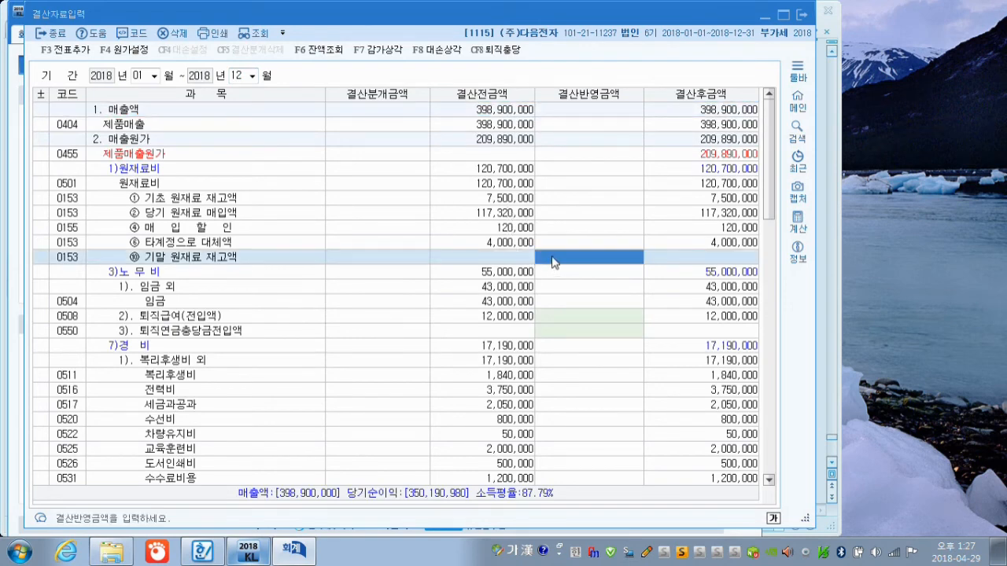
{"action": "type", "text": "8,000,000"}
{"action": "key", "text": "Return"}
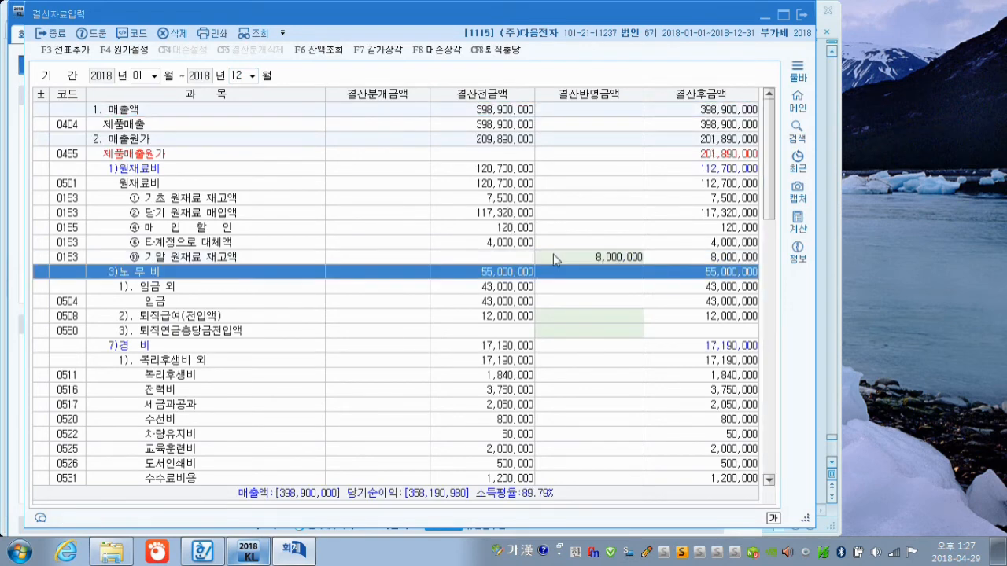
{"action": "scroll", "coordinate": [559, 284], "scroll_direction": "down", "scroll_amount": 6}
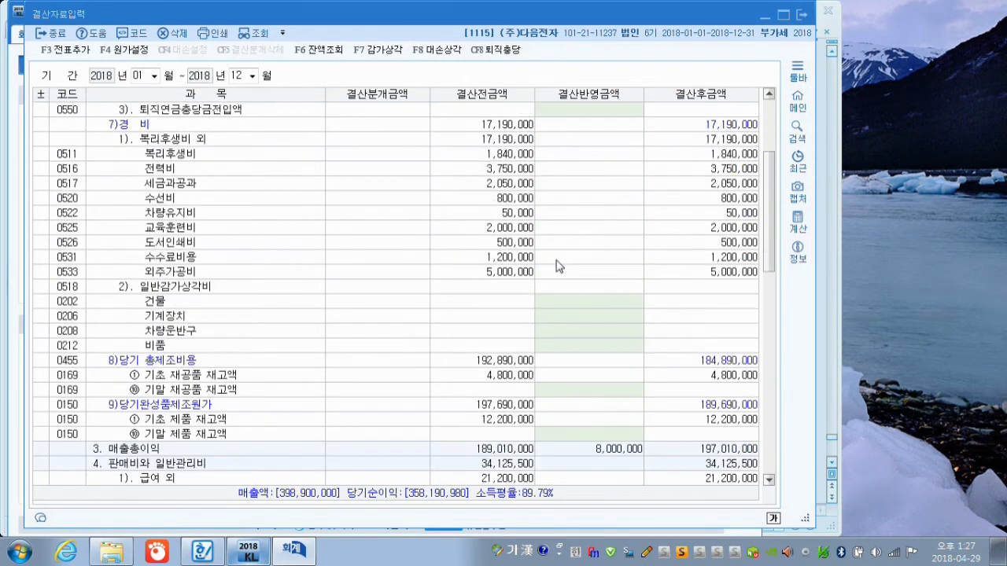
{"action": "left_click", "coordinate": [586, 347]}
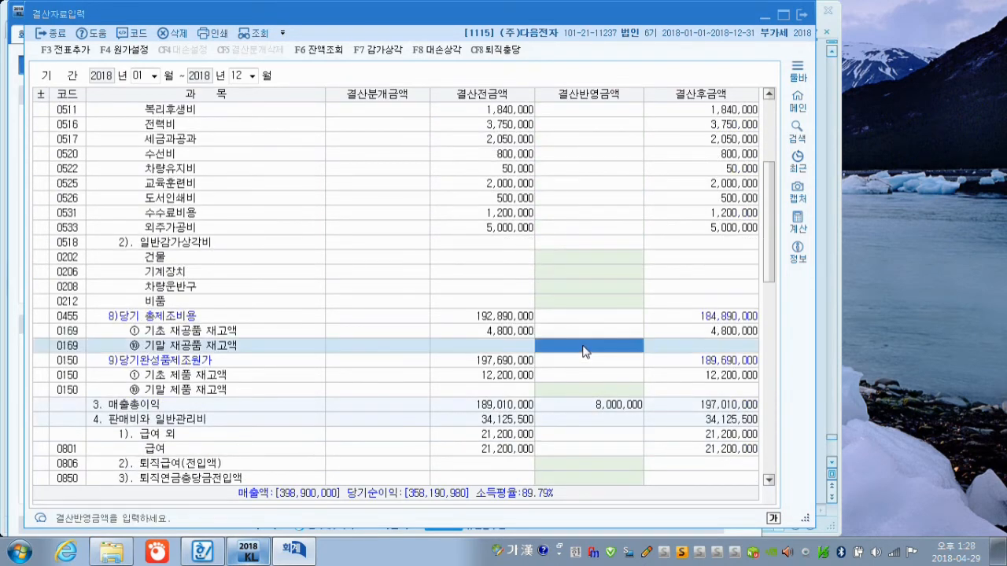
{"action": "type", "text": "3"}
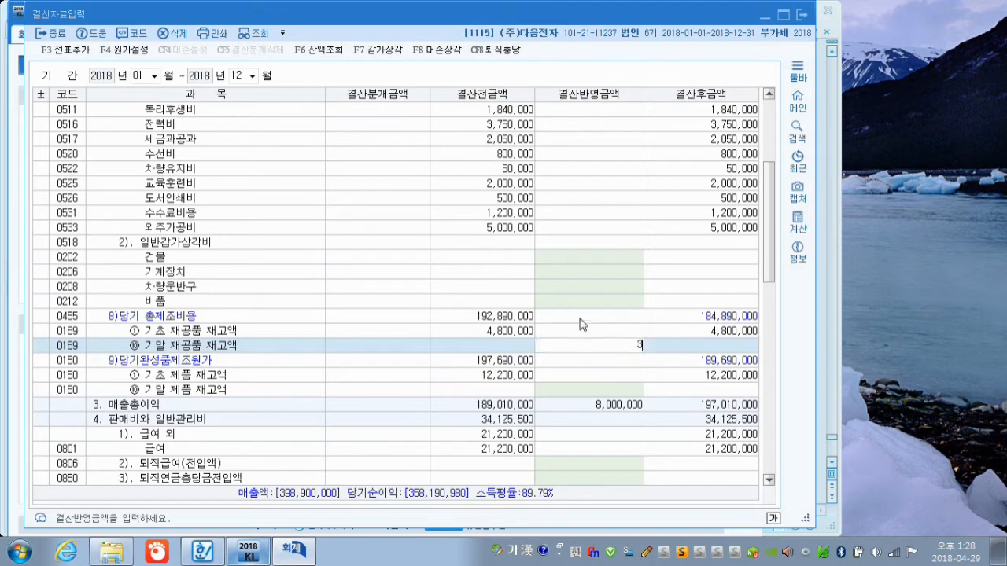
{"action": "type", "text": ",540,000"}
{"action": "key", "text": "Return"}
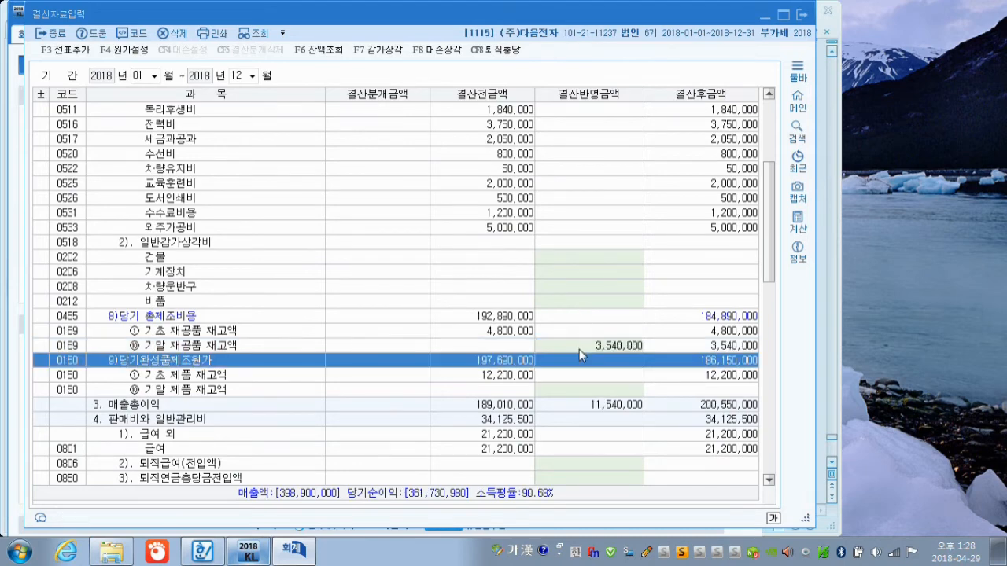
- Enter 5,700,000 as the 결산반영금액 for 기말 제품 재고액
{"action": "left_click", "coordinate": [600, 391]}
{"action": "type", "text": "5"}
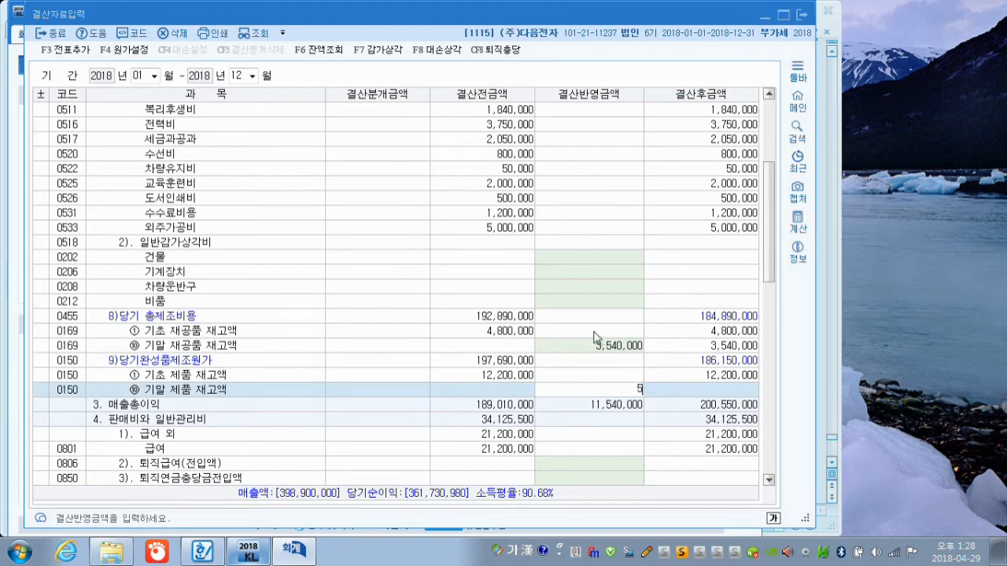
{"action": "type", "text": ",700,000"}
{"action": "key", "text": "Return"}
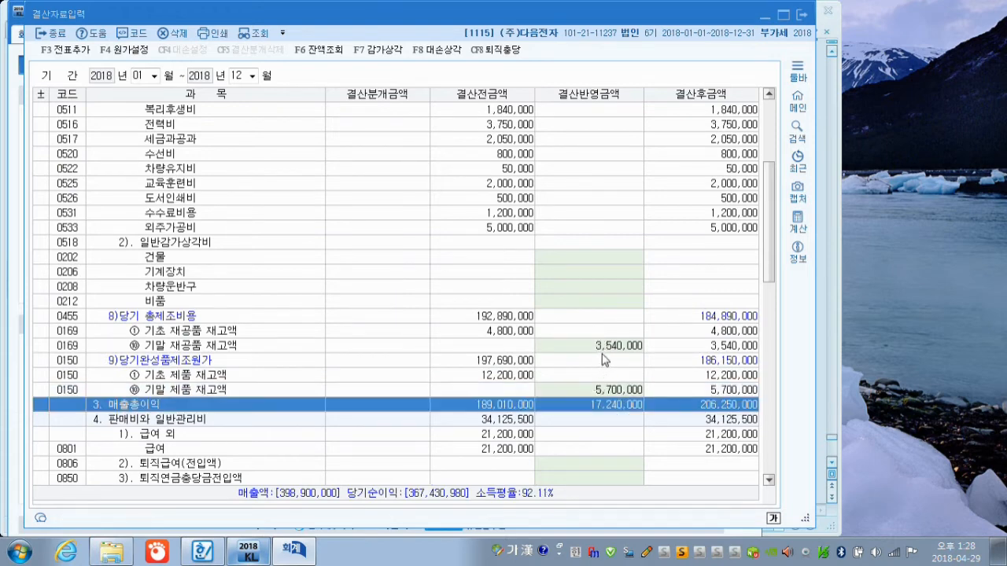
- Enter 25,000,000 as the 결산반영금액 for the manufacturing 퇴직급여(전입액), code 0508 under 노무비
{"action": "scroll", "coordinate": [575, 303], "scroll_direction": "up", "scroll_amount": 3}
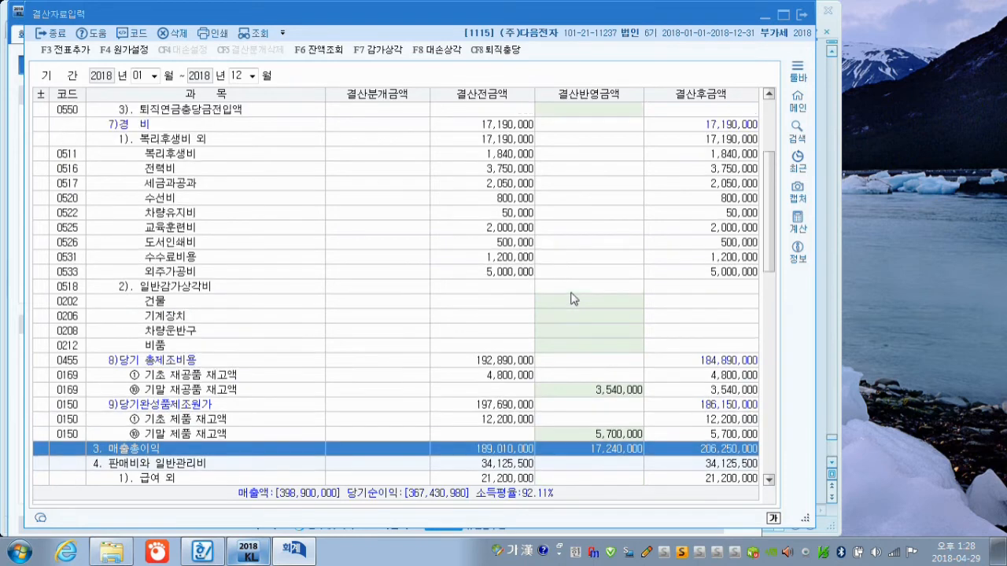
{"action": "scroll", "coordinate": [573, 298], "scroll_direction": "up", "scroll_amount": 1}
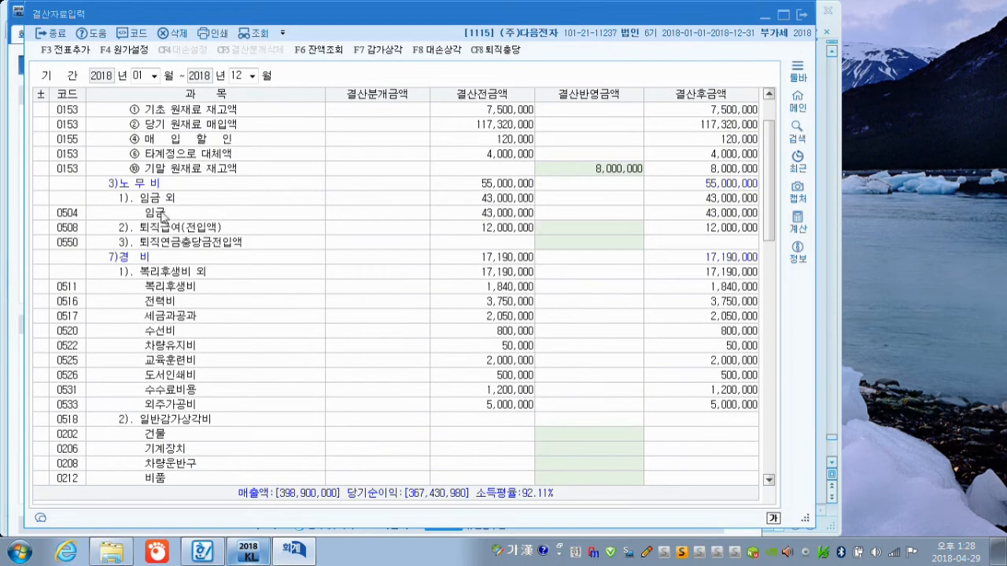
{"action": "left_click", "coordinate": [562, 232]}
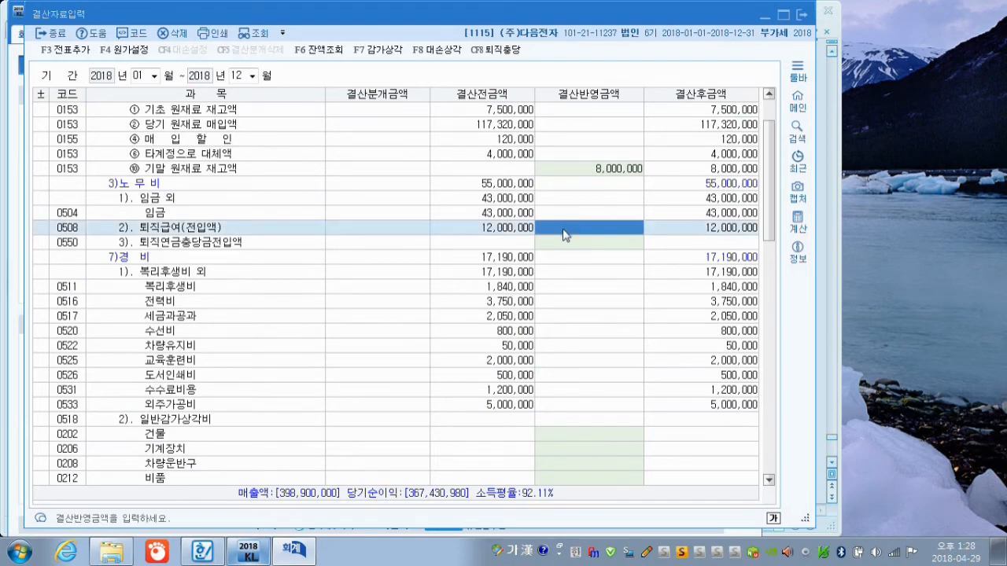
{"action": "type", "text": "25000000"}
{"action": "key", "text": "Return"}
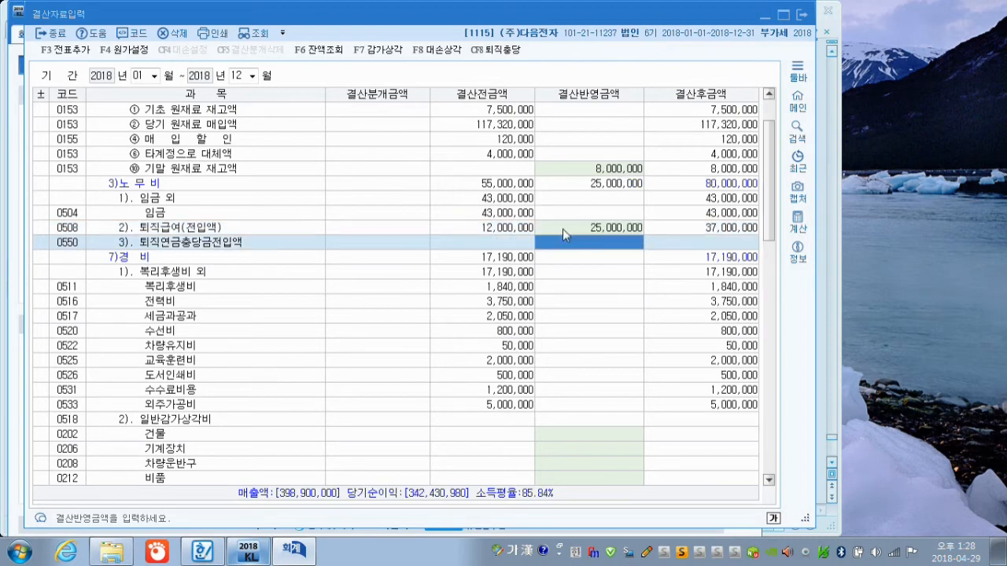
- Enter 15,000,000 as the 결산반영금액 for 퇴직급여(전입액), code 0806 under 판매비와 일반관리비
{"action": "scroll", "coordinate": [562, 236], "scroll_direction": "down", "scroll_amount": 6}
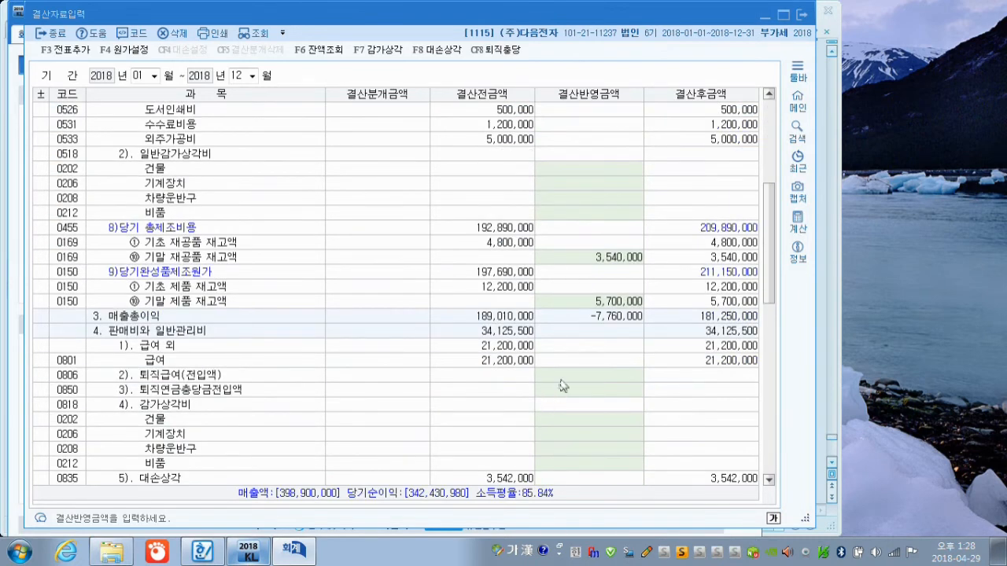
{"action": "left_click", "coordinate": [562, 378]}
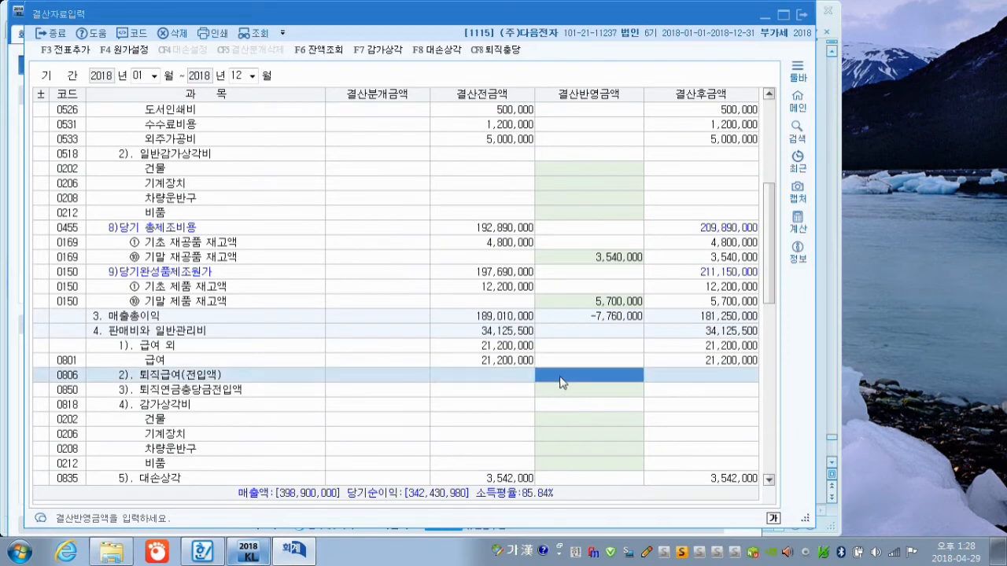
{"action": "type", "text": "15000000"}
{"action": "key", "text": "Return"}
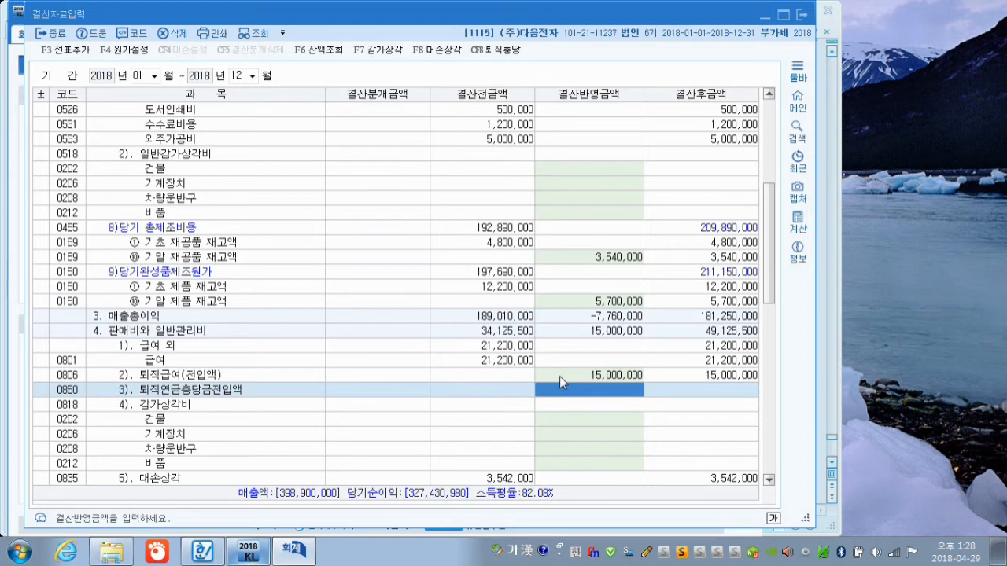
{"action": "key", "text": "F12"}
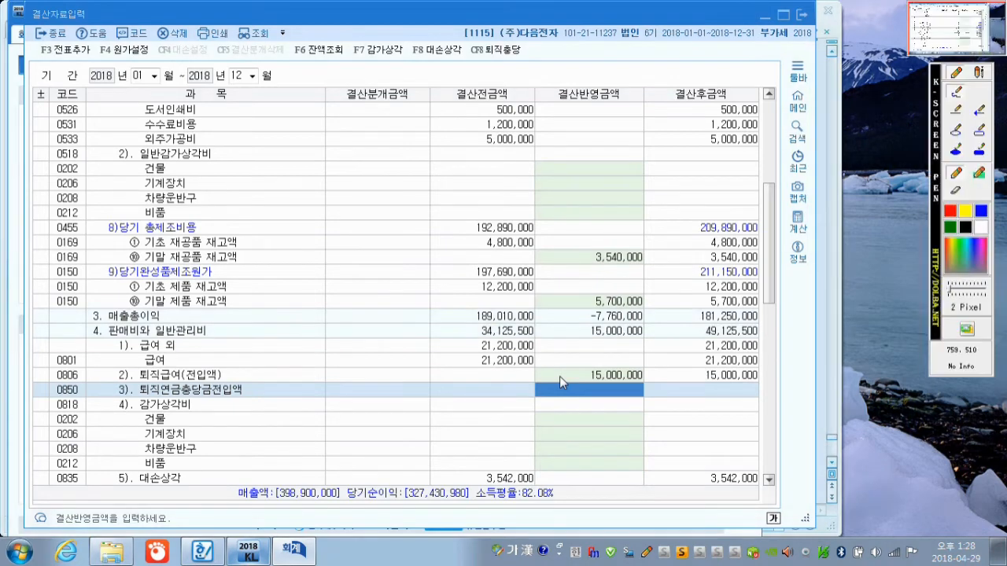
{"action": "mouse_move", "coordinate": [465, 60]}
{"action": "left_mouse_down"}
{"action": "mouse_move", "coordinate": [420, 62]}
{"action": "mouse_move", "coordinate": [423, 33]}
{"action": "mouse_move", "coordinate": [473, 45]}
{"action": "mouse_move", "coordinate": [463, 68]}
{"action": "left_mouse_up"}
{"action": "mouse_move", "coordinate": [368, 37]}
{"action": "left_mouse_down"}
{"action": "mouse_move", "coordinate": [384, 44]}
{"action": "mouse_move", "coordinate": [404, 30]}
{"action": "left_mouse_up"}
{"action": "mouse_move", "coordinate": [522, 43]}
{"action": "left_mouse_down"}
{"action": "mouse_move", "coordinate": [526, 55]}
{"action": "mouse_move", "coordinate": [546, 45]}
{"action": "left_mouse_up"}
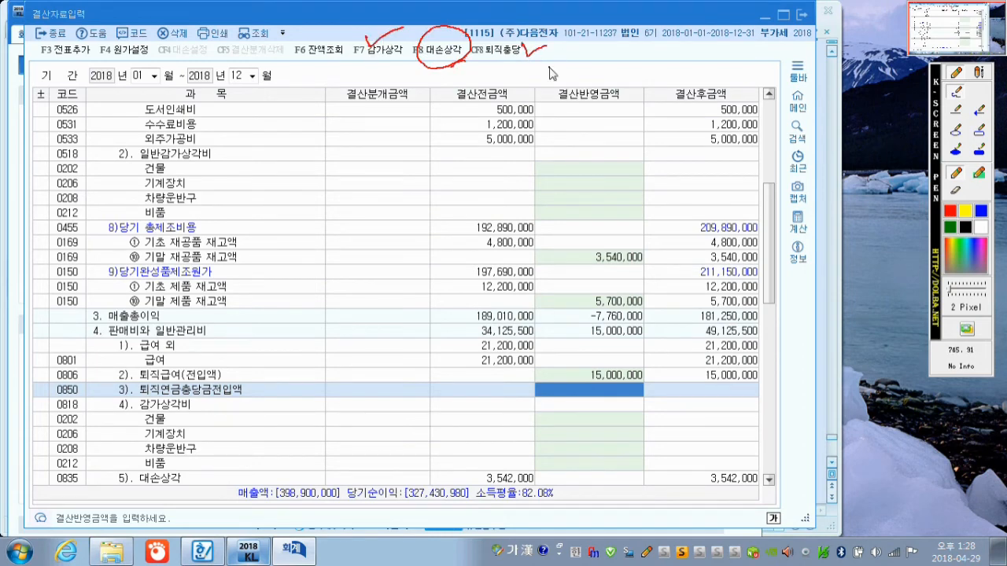
{"action": "mouse_move", "coordinate": [611, 383]}
{"action": "left_mouse_down"}
{"action": "mouse_move", "coordinate": [598, 384]}
{"action": "mouse_move", "coordinate": [650, 360]}
{"action": "mouse_move", "coordinate": [629, 387]}
{"action": "left_mouse_up"}
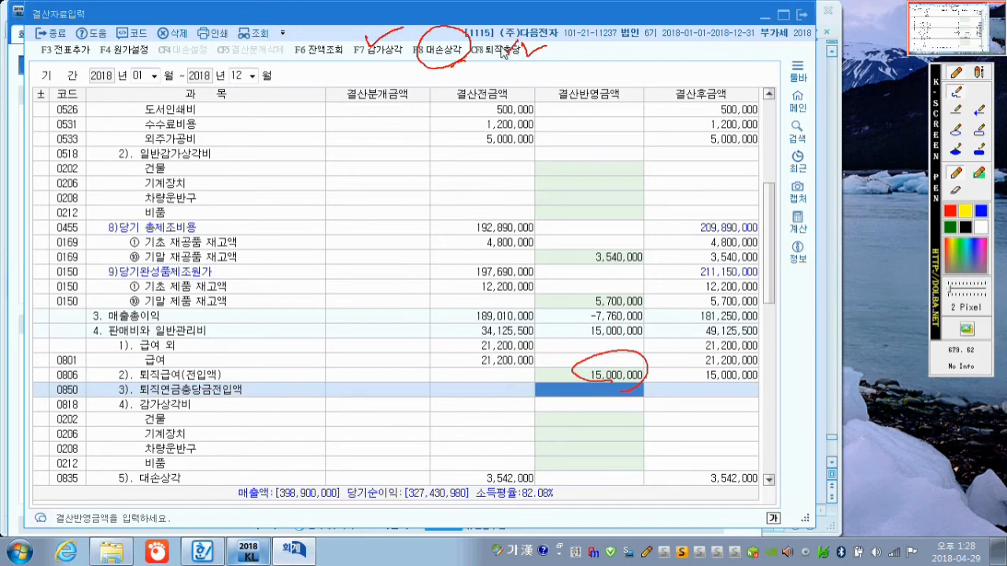
{"action": "key", "text": "Escape"}
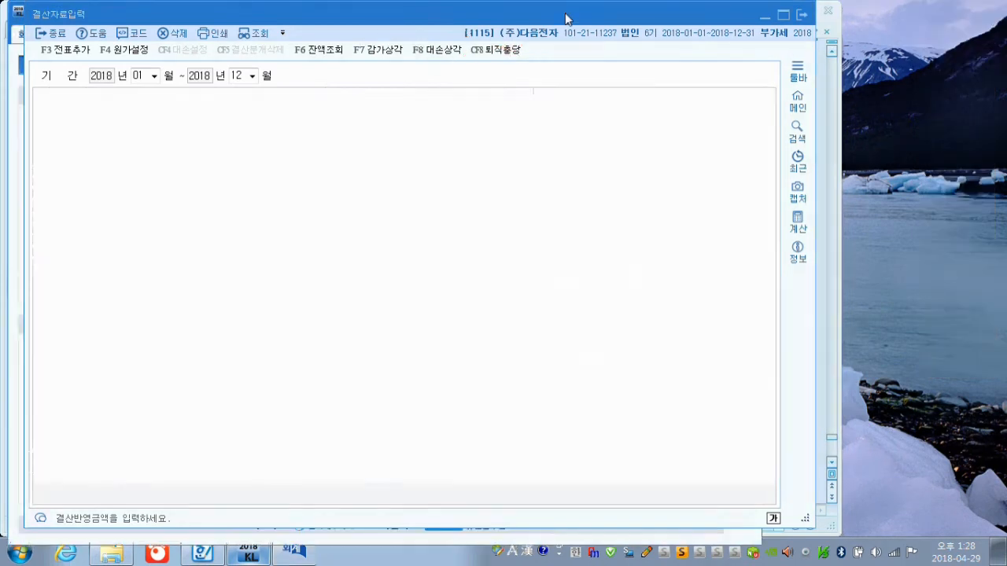
- Open the 대손상각 calculation and review the 추가설정액 for the 외상매출금 and 받을어음 rows
{"action": "left_click", "coordinate": [439, 50]}
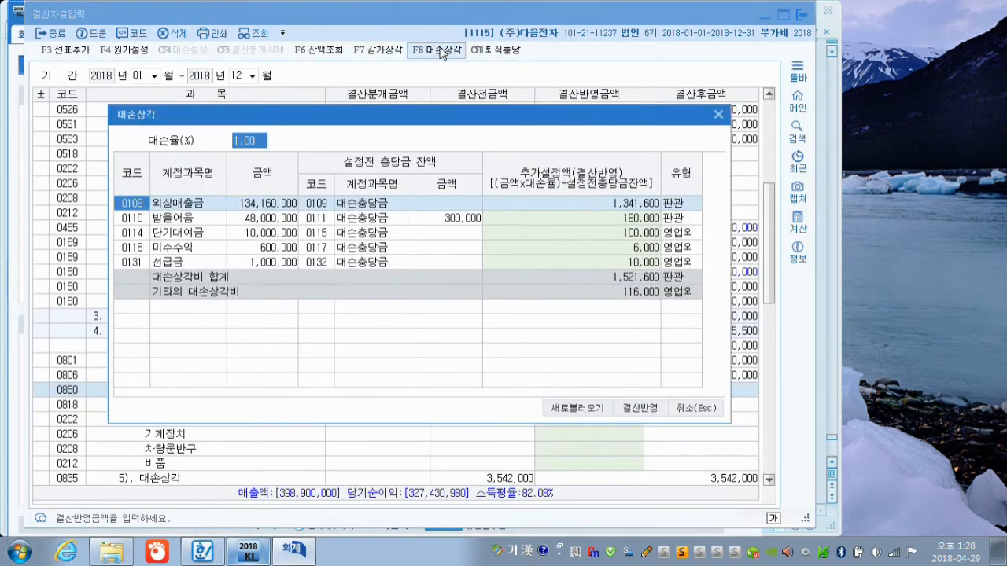
{"action": "key", "text": "ctrl+1"}
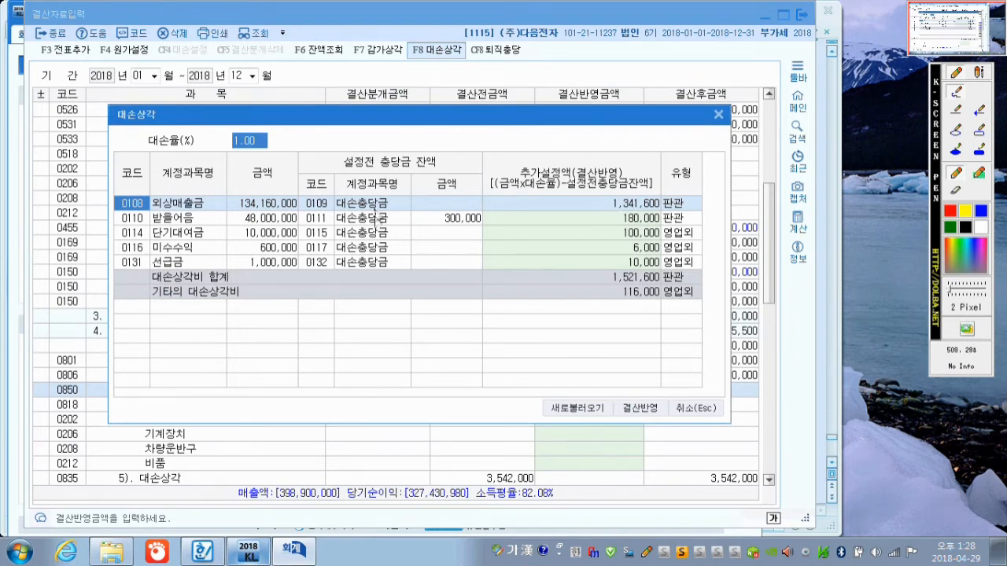
{"action": "mouse_move", "coordinate": [208, 194]}
{"action": "left_mouse_down"}
{"action": "mouse_move", "coordinate": [224, 189]}
{"action": "mouse_move", "coordinate": [225, 208]}
{"action": "left_mouse_up"}
{"action": "mouse_move", "coordinate": [658, 228]}
{"action": "left_mouse_down"}
{"action": "mouse_move", "coordinate": [604, 217]}
{"action": "mouse_move", "coordinate": [667, 190]}
{"action": "mouse_move", "coordinate": [645, 235]}
{"action": "mouse_move", "coordinate": [657, 240]}
{"action": "mouse_move", "coordinate": [631, 276]}
{"action": "mouse_move", "coordinate": [638, 232]}
{"action": "mouse_move", "coordinate": [657, 274]}
{"action": "mouse_move", "coordinate": [653, 236]}
{"action": "left_mouse_up"}
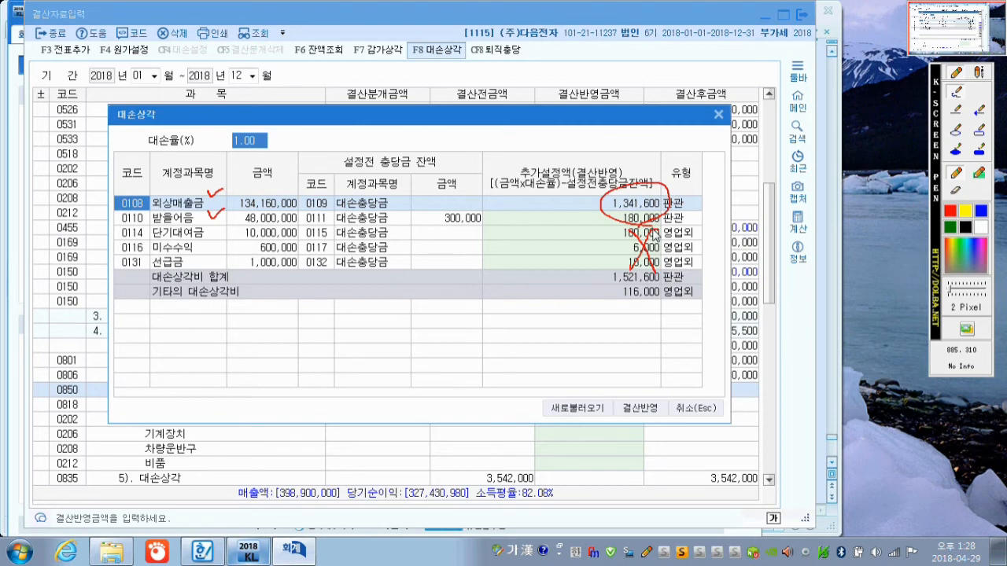
{"action": "key", "text": "Escape"}
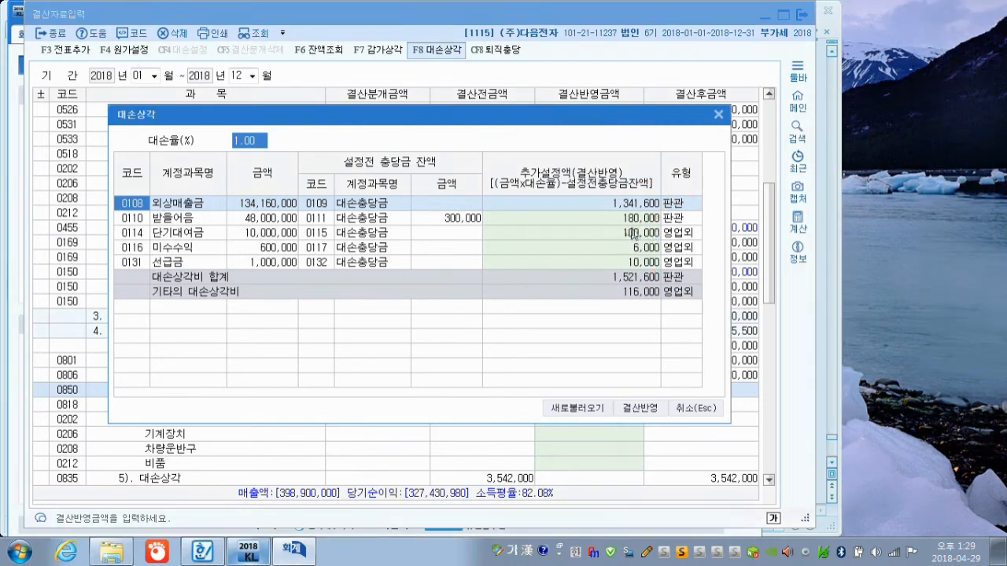
- Set the 추가설정액 of 단기대여금, 미수수익 and 선급금 to 0 and apply the remaining 대손상각 amounts to the closing data (결산반영)
{"action": "left_click", "coordinate": [639, 234]}
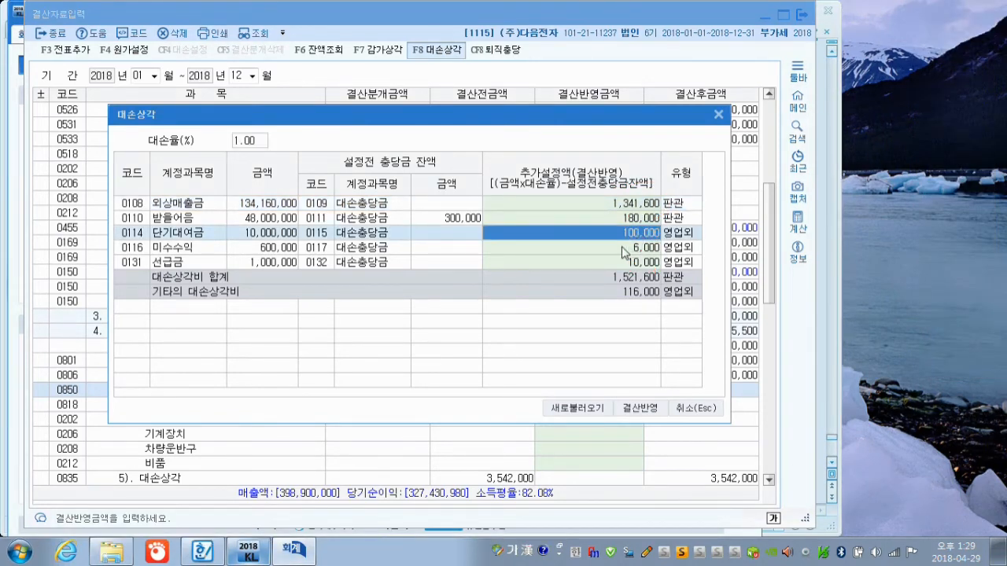
{"action": "type", "text": "0"}
{"action": "key", "text": "Return"}
{"action": "type", "text": "0"}
{"action": "key", "text": "Return"}
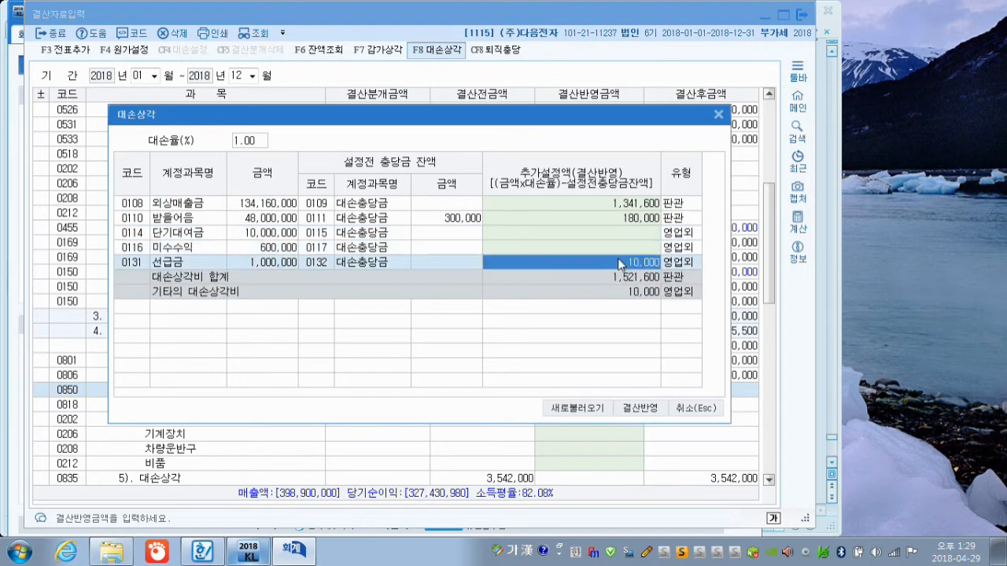
{"action": "type", "text": "0"}
{"action": "key", "text": "Return"}
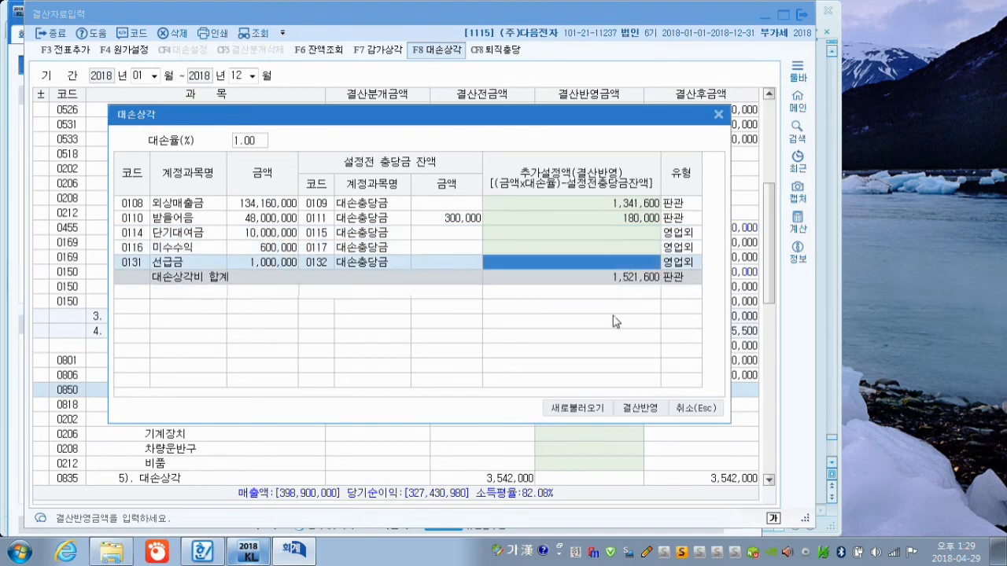
{"action": "left_click", "coordinate": [639, 408]}
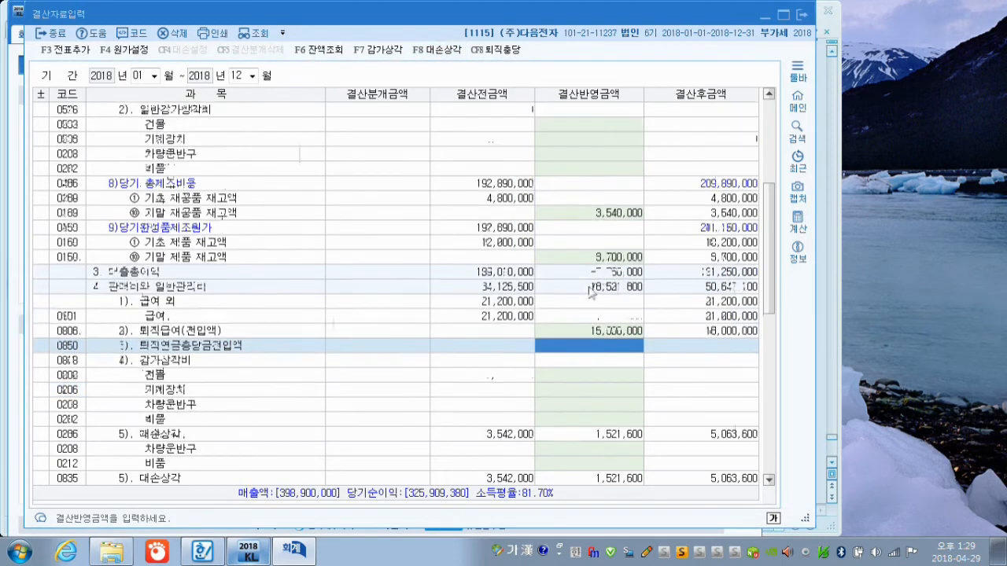
{"action": "scroll", "coordinate": [590, 292], "scroll_direction": "down", "scroll_amount": 3}
{"action": "left_click", "coordinate": [605, 318]}
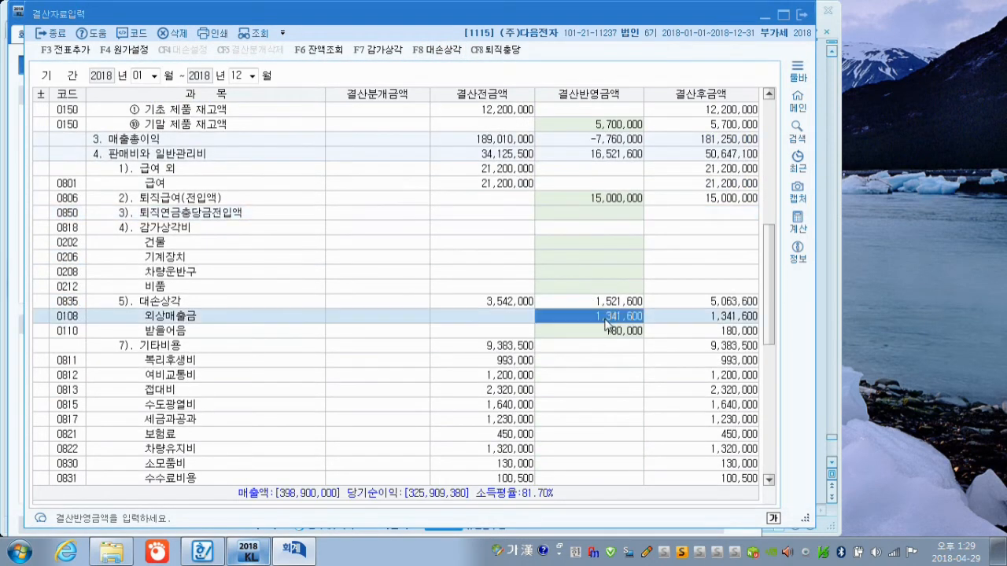
- Open the 감가상각 calculation, review the manufacturing and selling depreciation amounts, and cancel it without applying them
{"action": "left_click", "coordinate": [611, 334]}
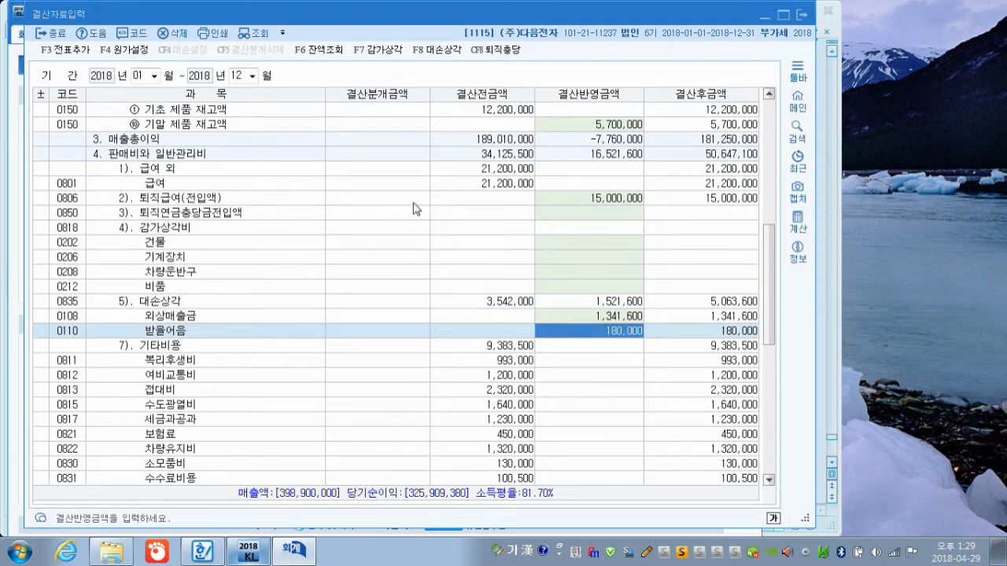
{"action": "left_click", "coordinate": [380, 50]}
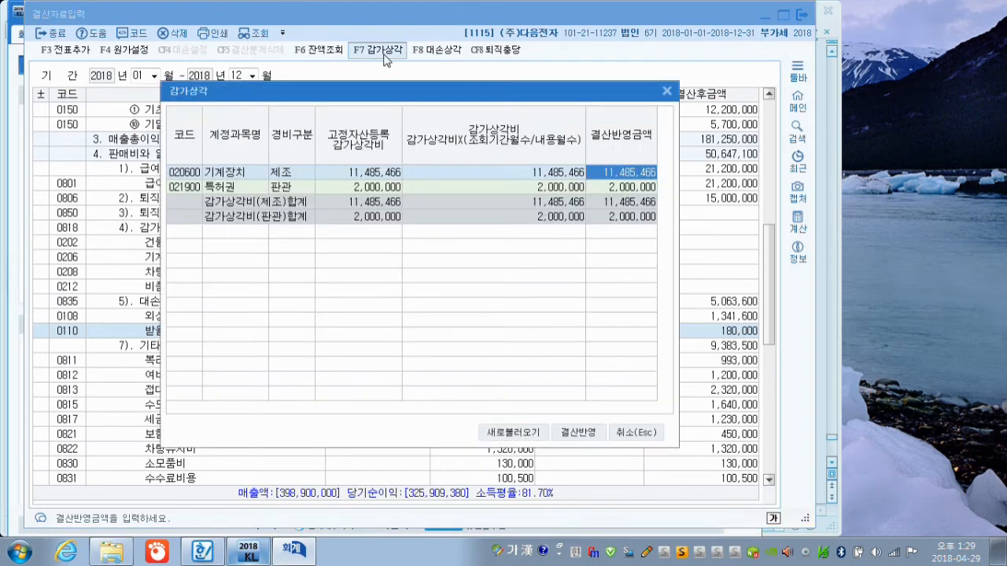
{"action": "left_click", "coordinate": [629, 437]}
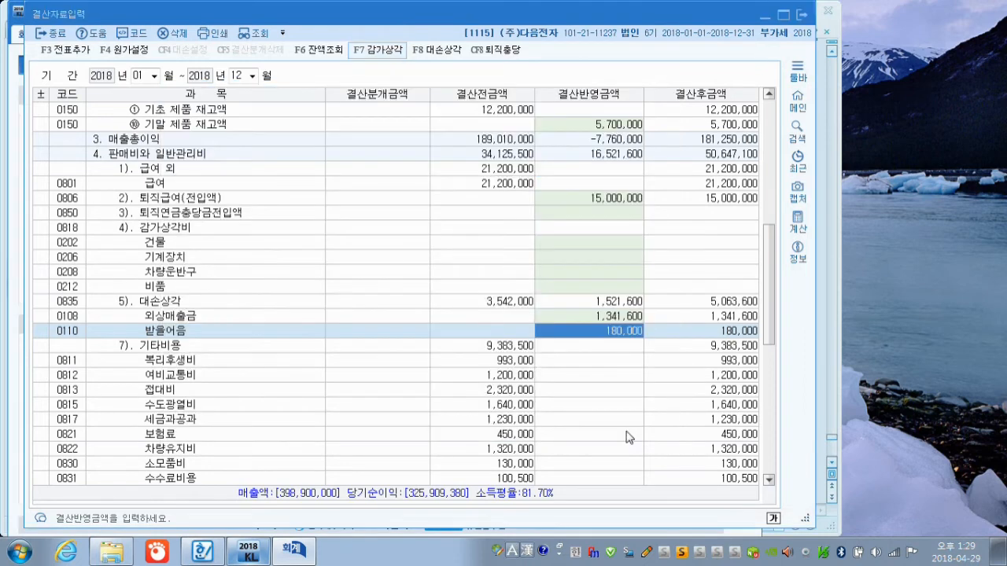
- Enter 24,300,000 as the 결산반영금액 for 건물 under 감가상각비 (0818) in 판매비와 일반관리비
{"action": "scroll", "coordinate": [561, 323], "scroll_direction": "up", "scroll_amount": 4}
{"action": "scroll", "coordinate": [561, 326], "scroll_direction": "up", "scroll_amount": 1}
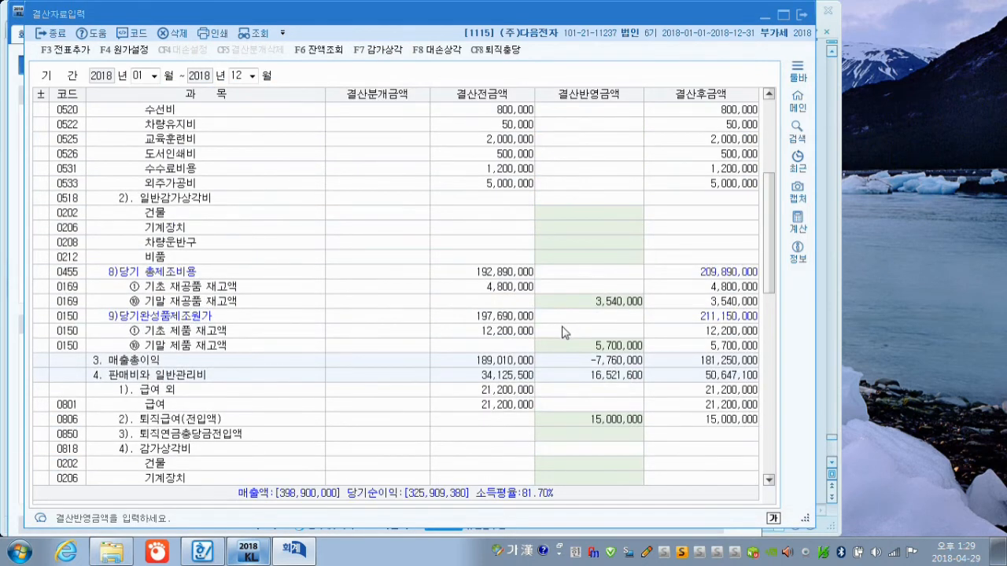
{"action": "scroll", "coordinate": [562, 333], "scroll_direction": "down", "scroll_amount": 3}
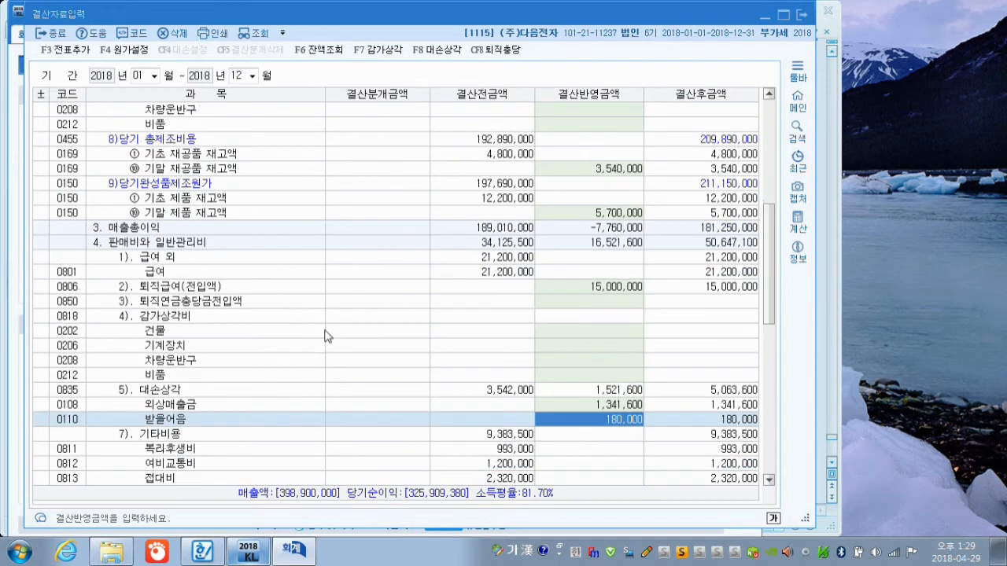
{"action": "left_click", "coordinate": [552, 333]}
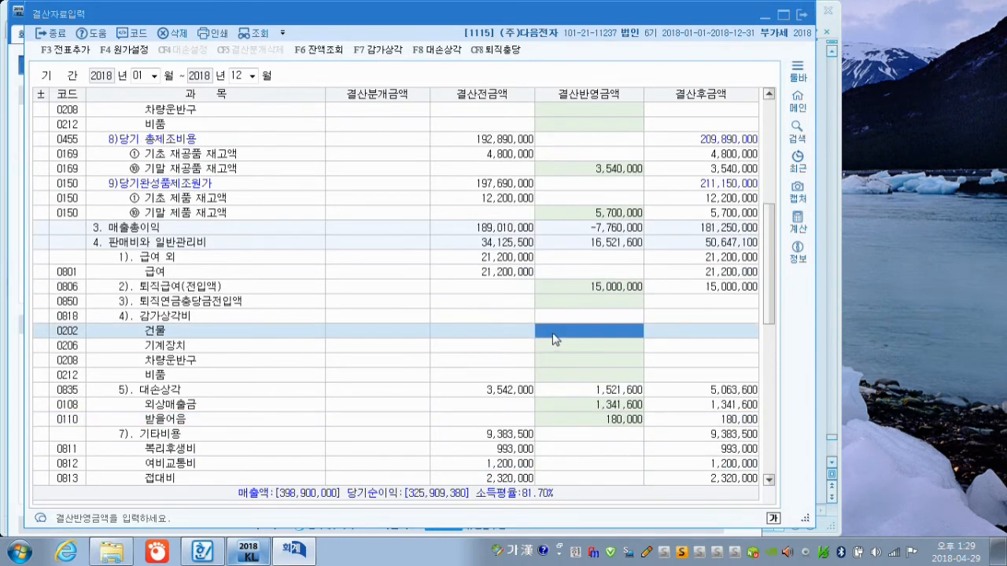
{"action": "type", "text": "24,300,"}
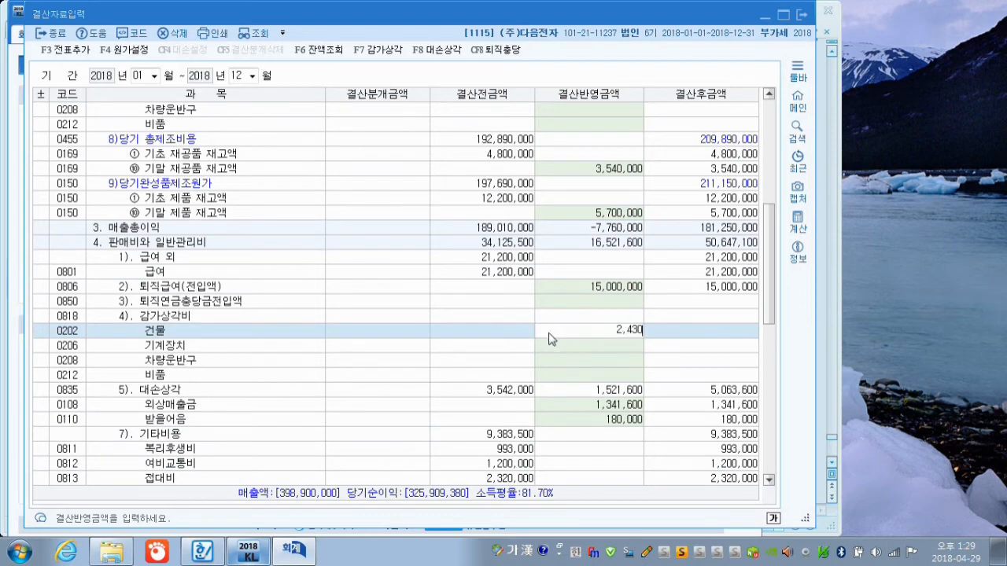
{"action": "type", "text": "000"}
{"action": "key", "text": "Return"}
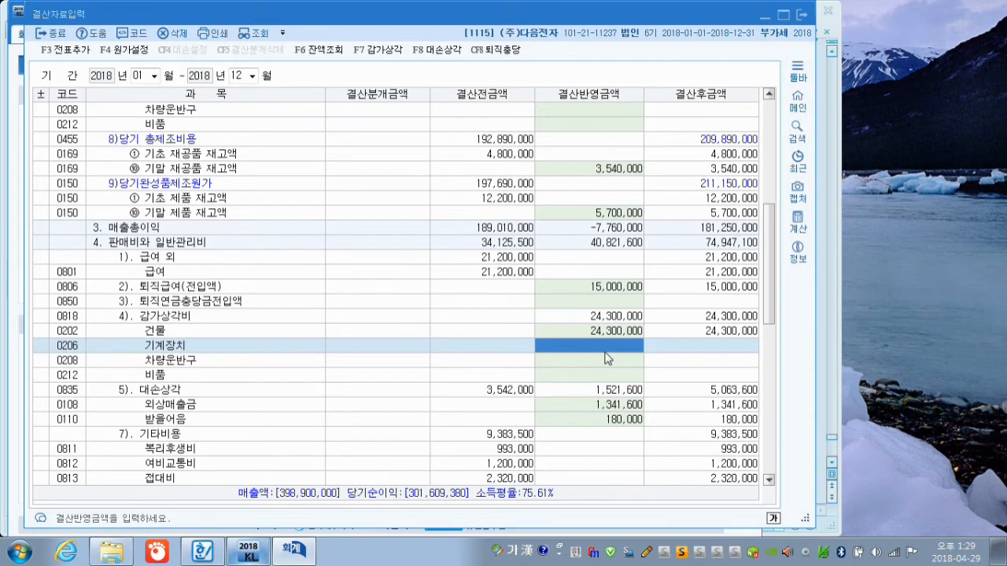
- Under 감가상각비 (0818), enter a 결산반영금액 of 1,800,000 for 비품 and 3,450,000 for 차량운반구
{"action": "left_click", "coordinate": [588, 373]}
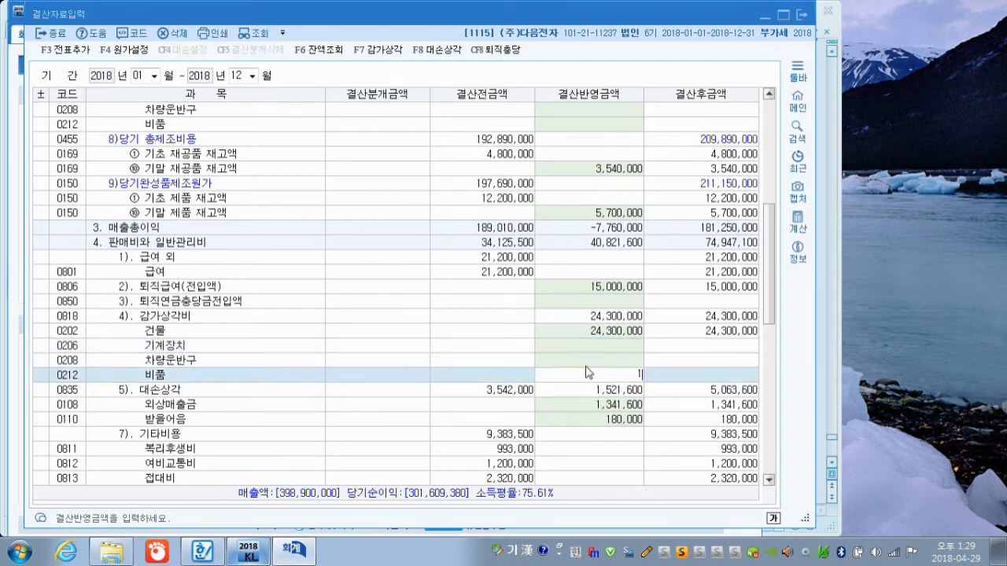
{"action": "type", "text": "1,800,000"}
{"action": "key", "text": "Return"}
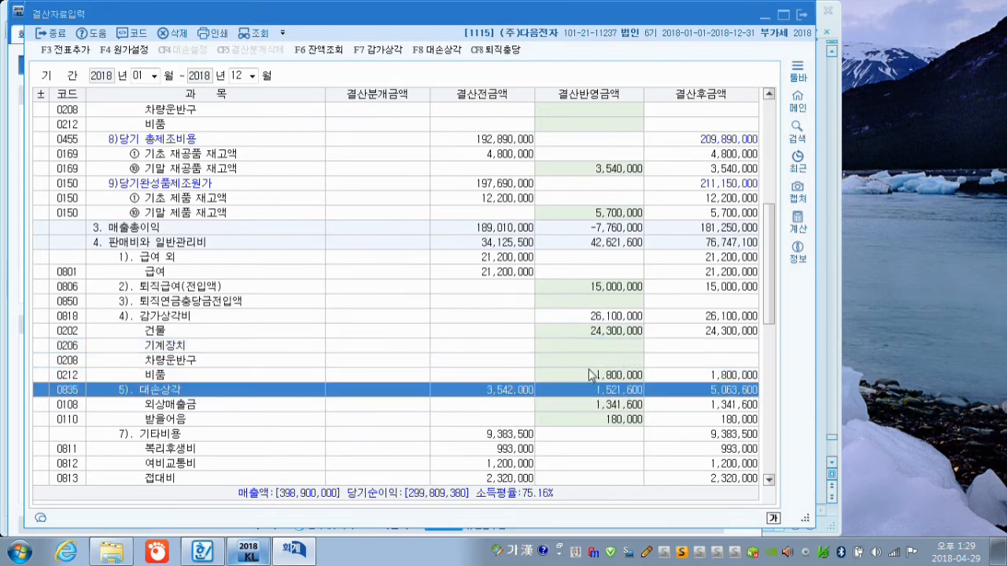
{"action": "left_click", "coordinate": [606, 377]}
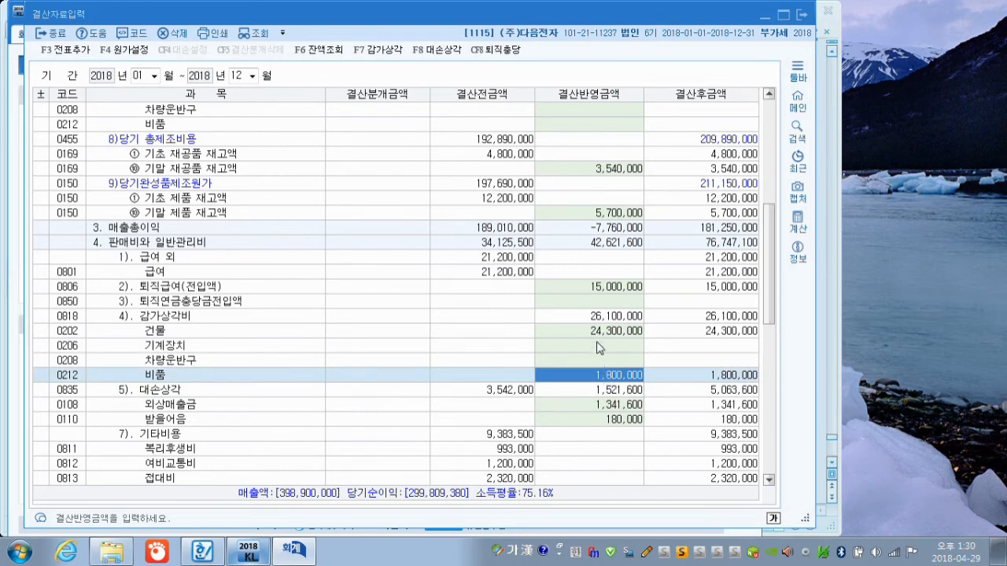
{"action": "left_click", "coordinate": [598, 364]}
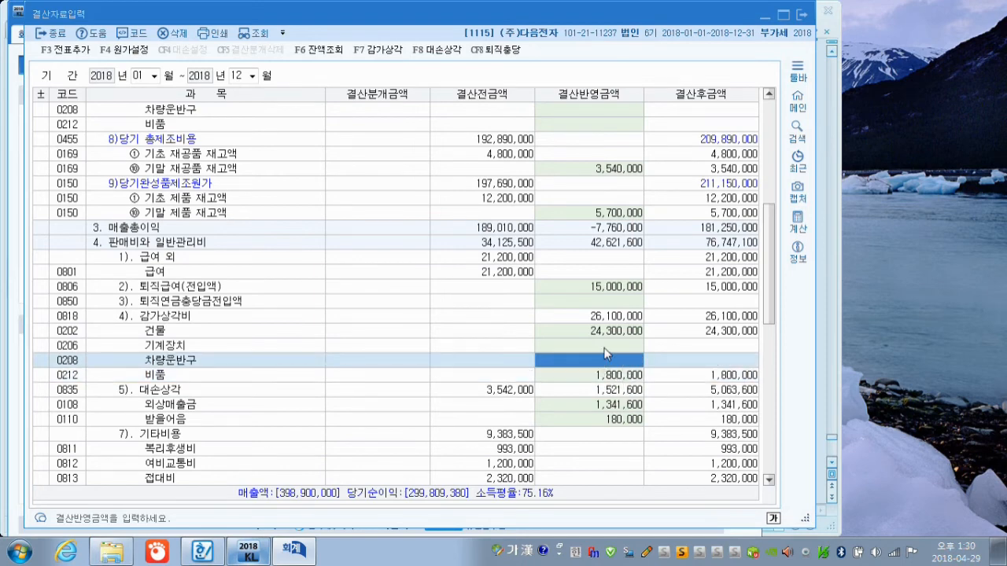
{"action": "type", "text": "3,450,000"}
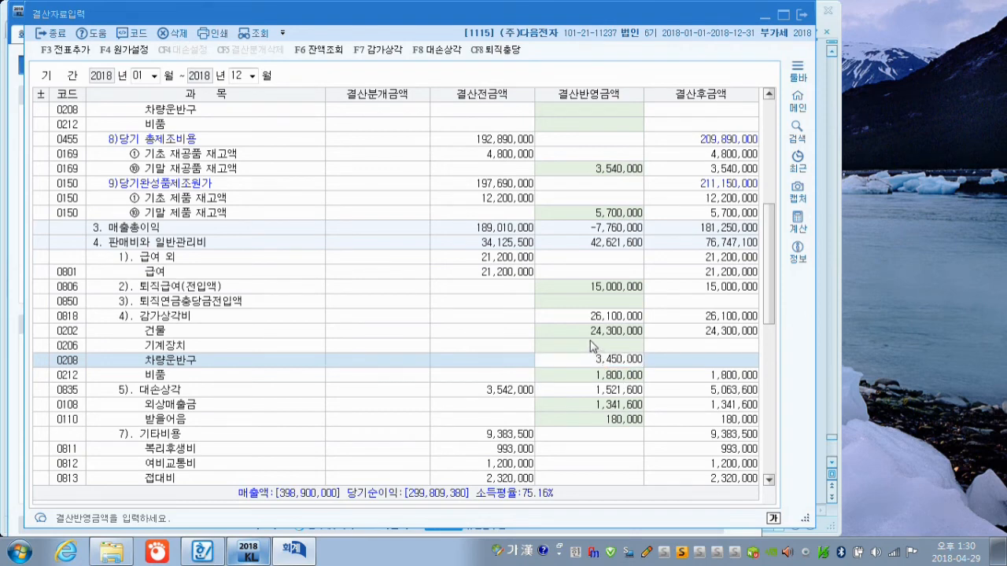
{"action": "key", "text": "Return"}
{"action": "left_click", "coordinate": [596, 363]}
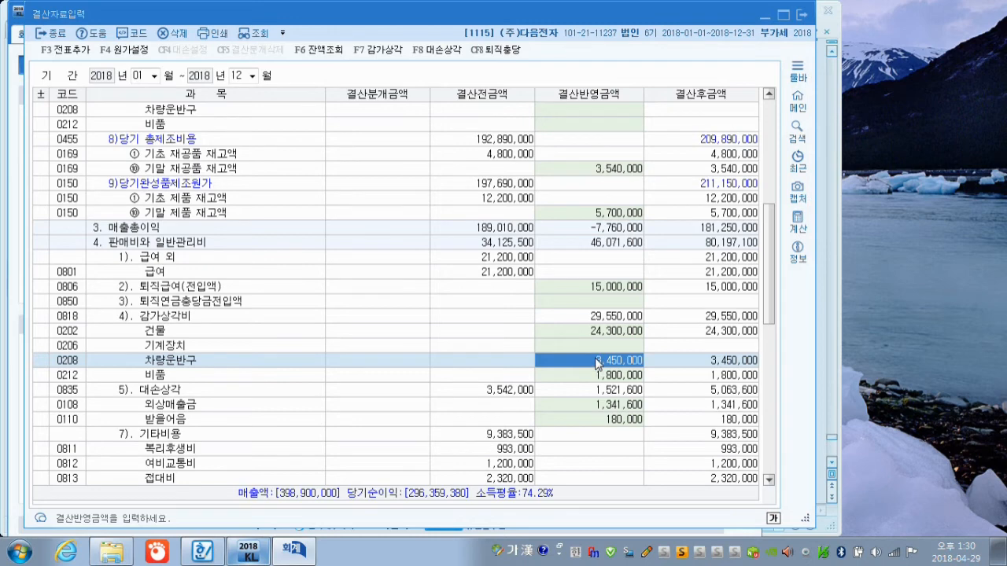
- Under the manufacturing 일반감가상각비 (0518), enter a 결산반영금액 of 2,900,000 for 차량운반구 and 10,800,000 for 기계장치
{"action": "scroll", "coordinate": [572, 334], "scroll_direction": "up", "scroll_amount": 3}
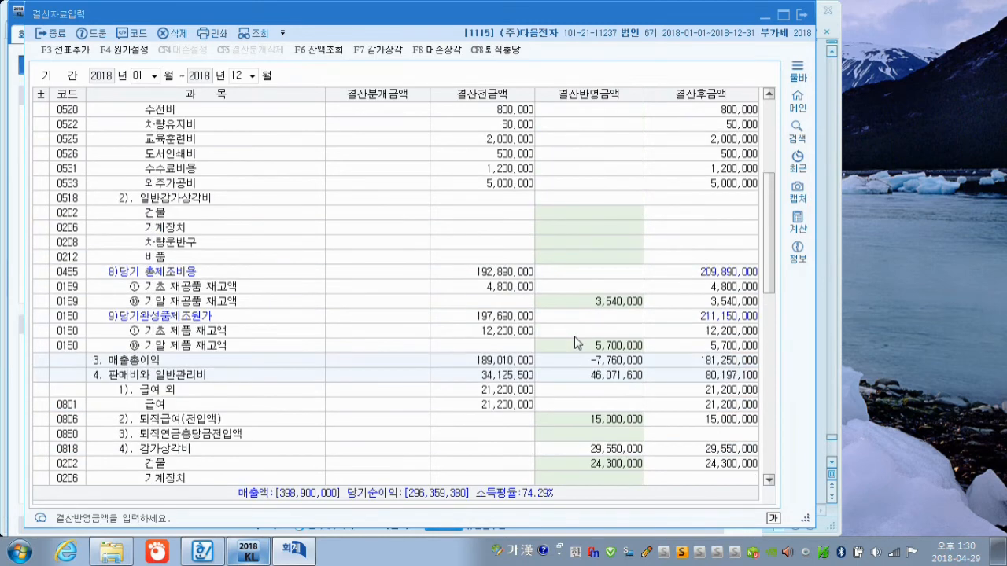
{"action": "scroll", "coordinate": [572, 334], "scroll_direction": "up", "scroll_amount": 2}
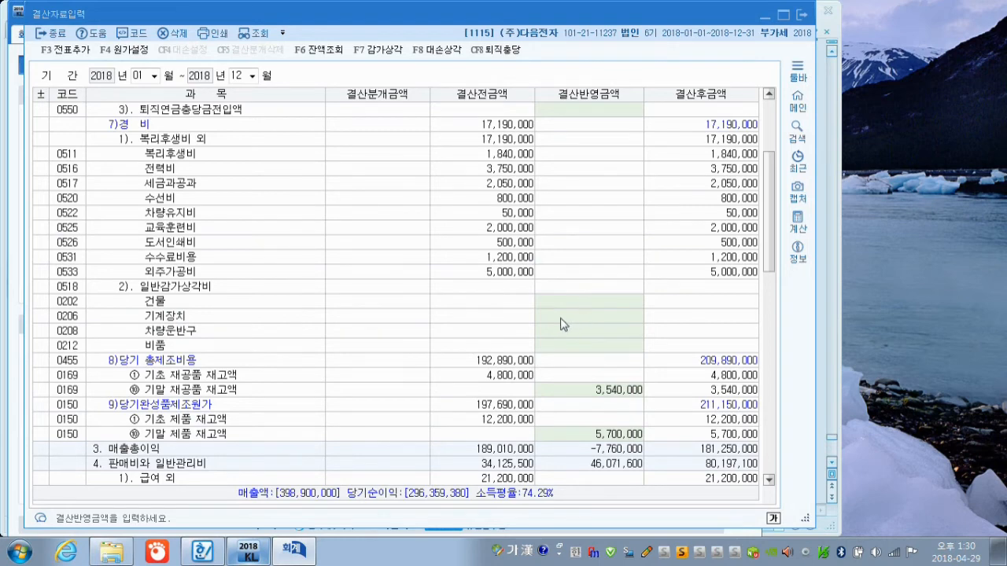
{"action": "left_click", "coordinate": [564, 335]}
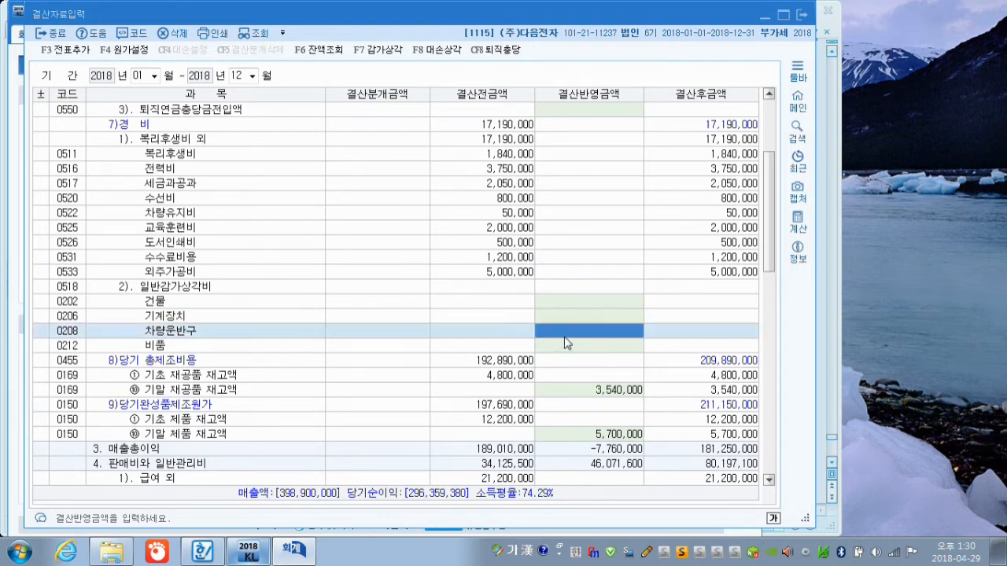
{"action": "type", "text": "2,900"}
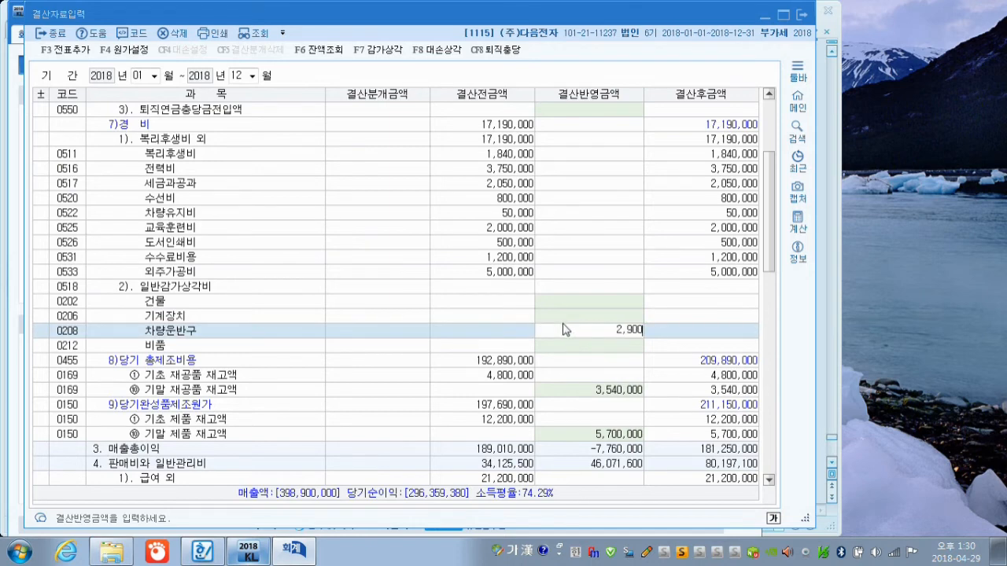
{"action": "type", "text": ",000"}
{"action": "key", "text": "Return"}
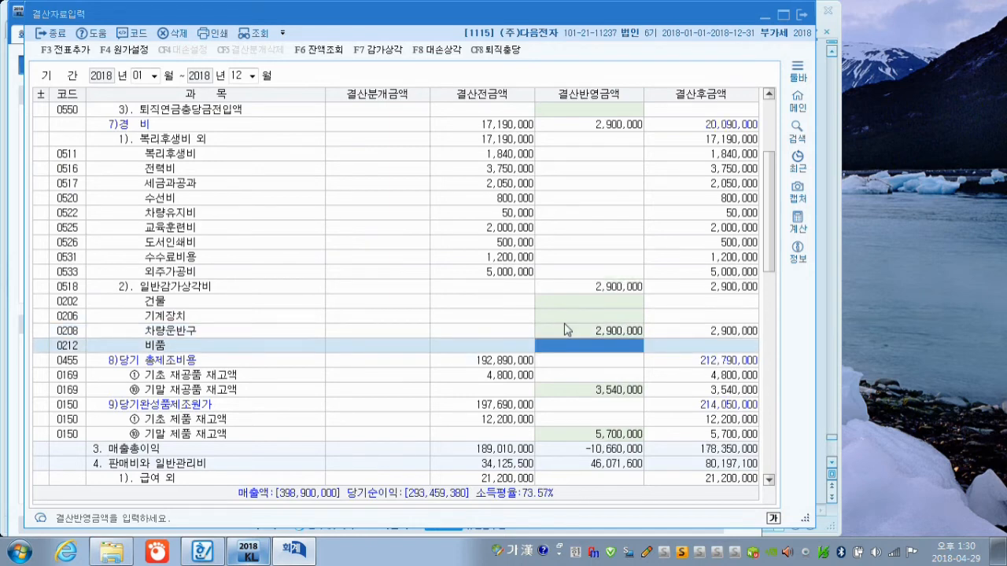
{"action": "left_click", "coordinate": [581, 319]}
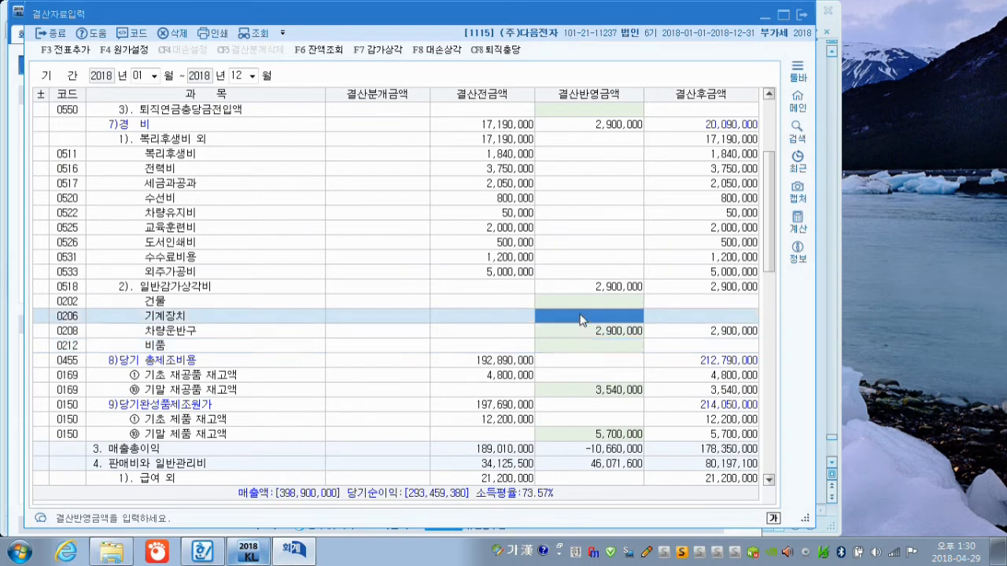
{"action": "type", "text": "10800000"}
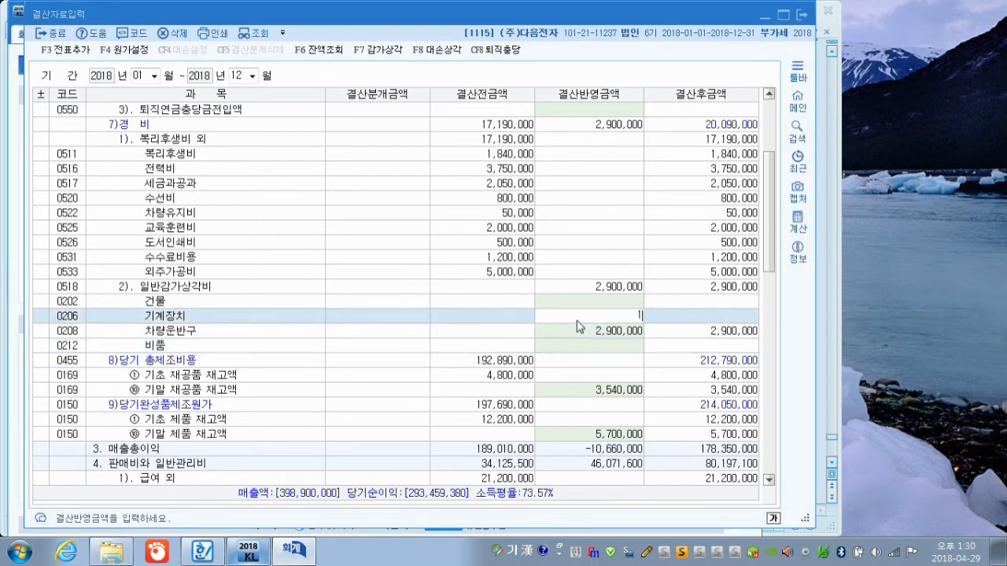
{"action": "key", "text": "Return"}
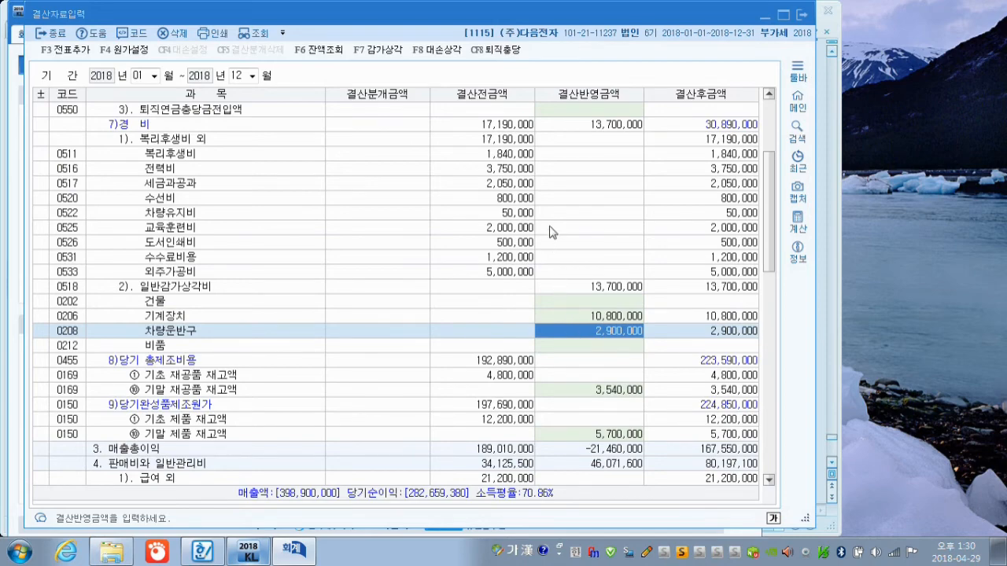
- Under 법인세등, enter a 결산반영금액 of 9,150,000 for 선납세금 and 10,850,000 for 추가계상액
{"action": "scroll", "coordinate": [550, 232], "scroll_direction": "down", "scroll_amount": 10}
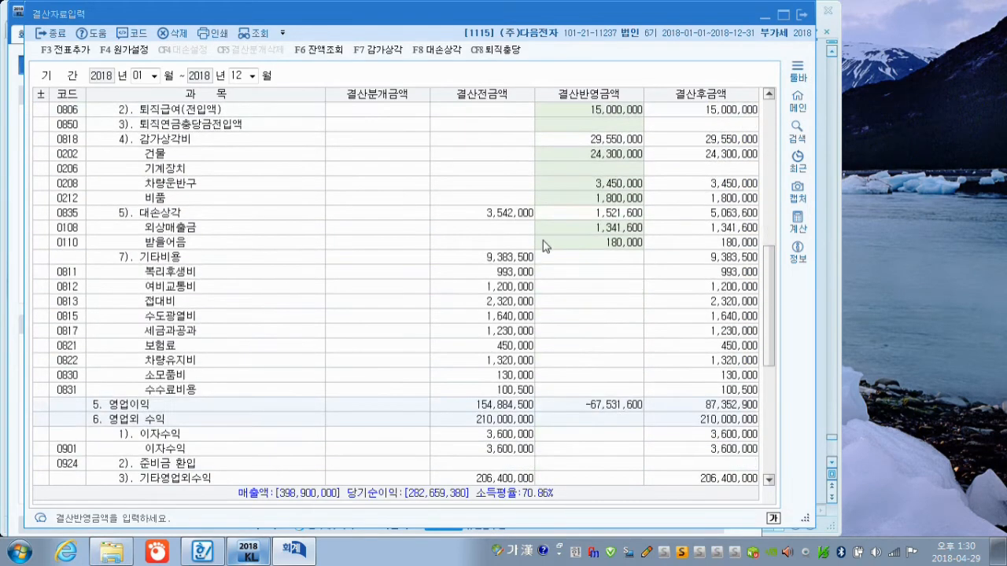
{"action": "scroll", "coordinate": [545, 247], "scroll_direction": "down", "scroll_amount": 6}
{"action": "scroll", "coordinate": [542, 247], "scroll_direction": "down", "scroll_amount": 2}
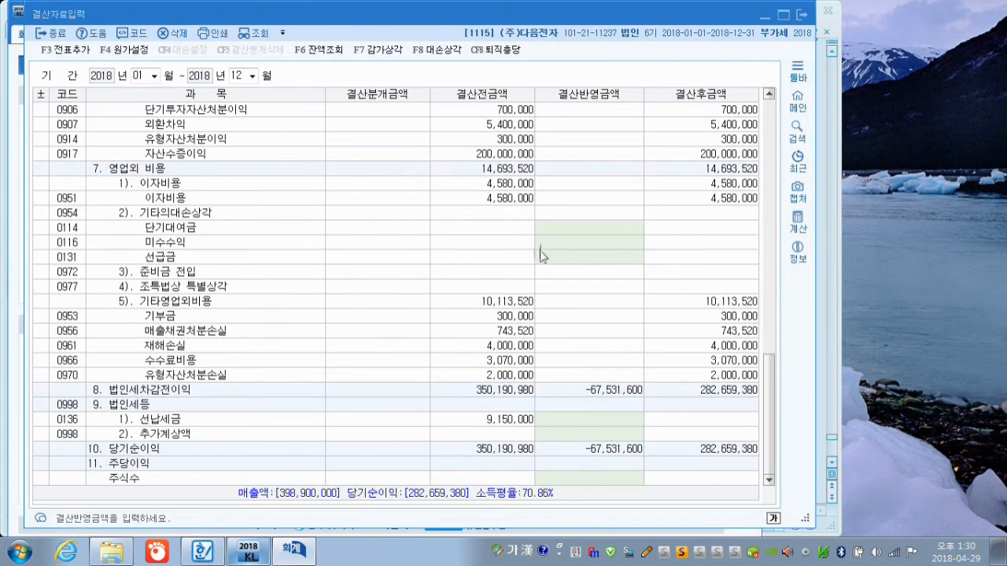
{"action": "left_click", "coordinate": [579, 423]}
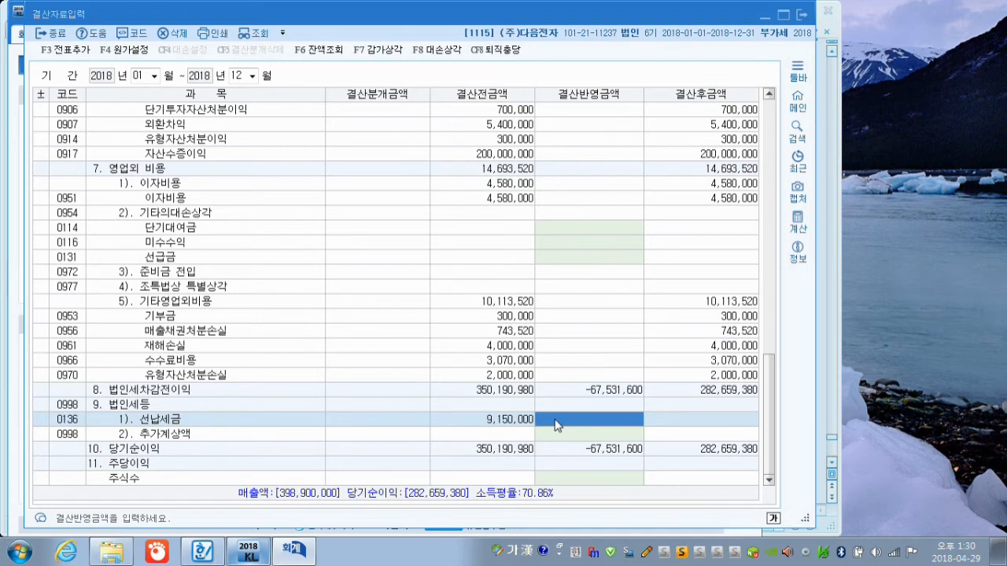
{"action": "type", "text": "9150000"}
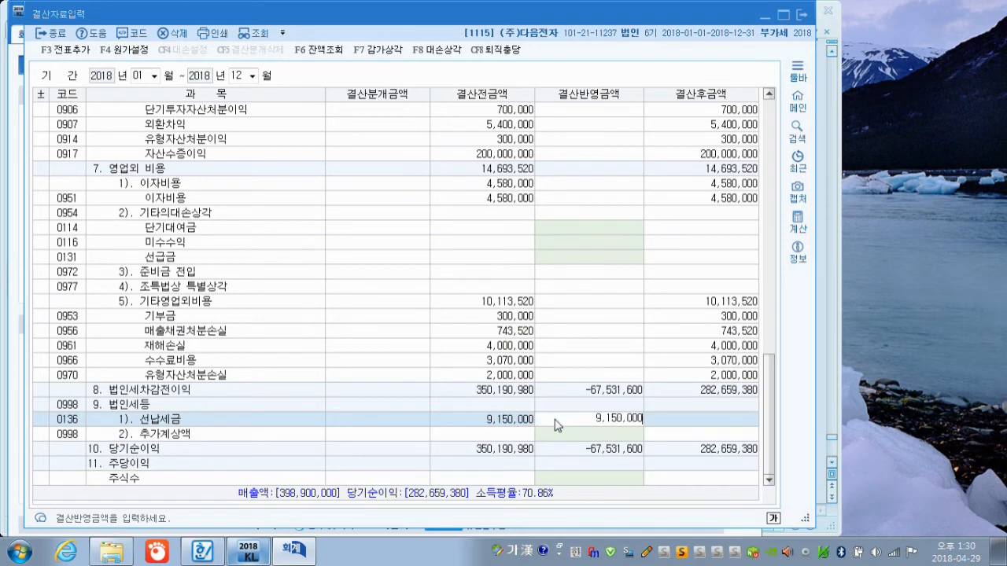
{"action": "key", "text": "Return"}
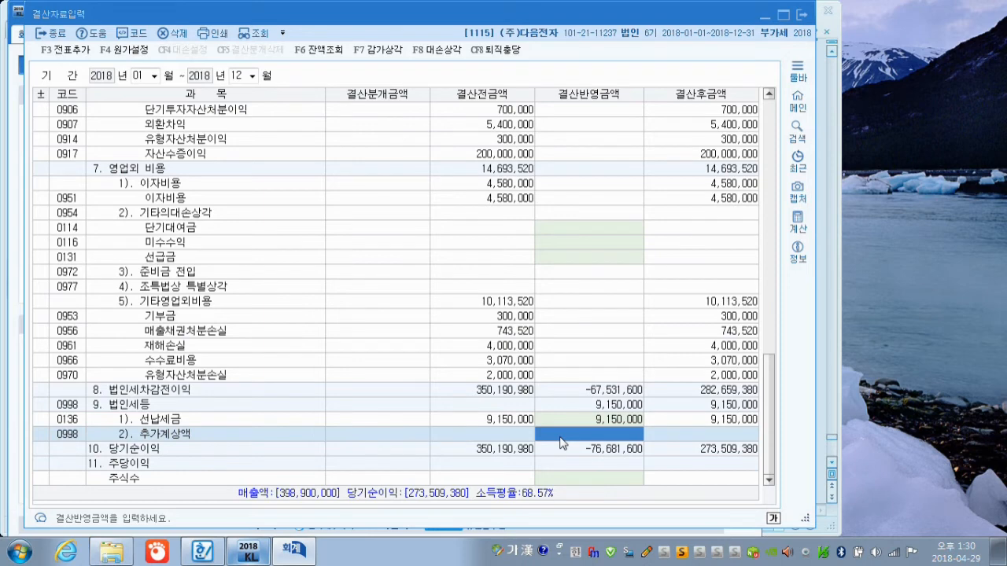
{"action": "type", "text": "10,850,000"}
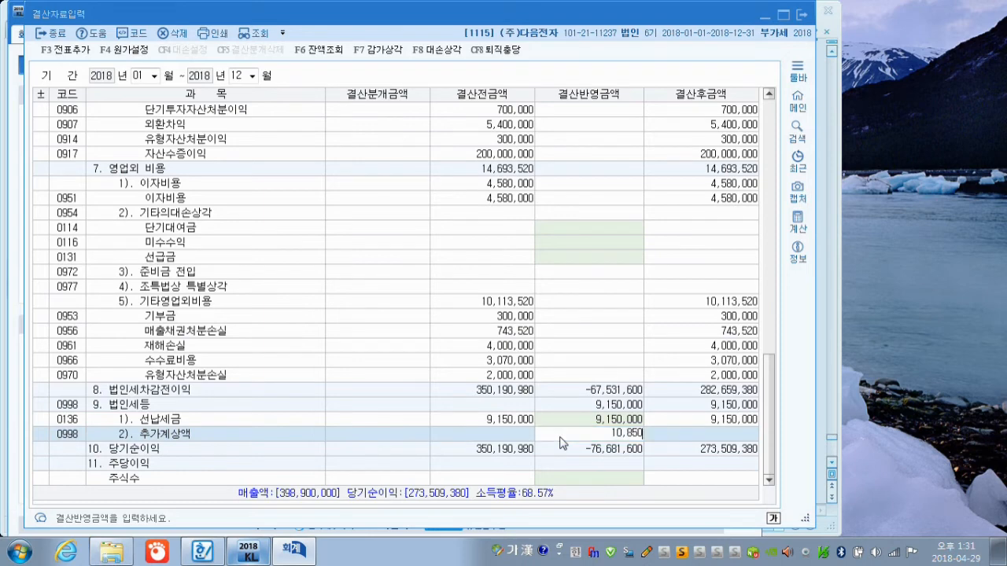
{"action": "key", "text": "Return"}
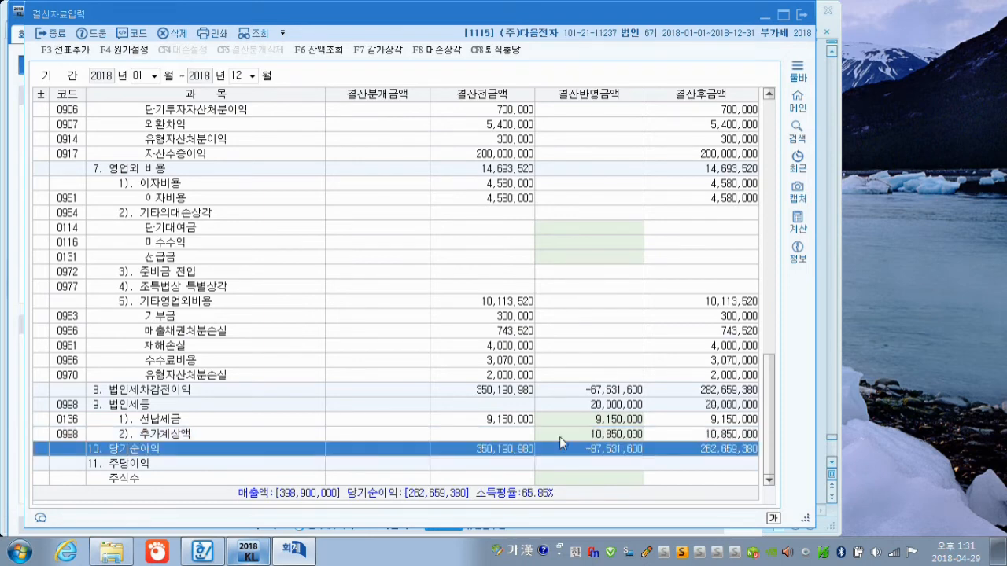
{"action": "key", "text": "ctrl+F12"}
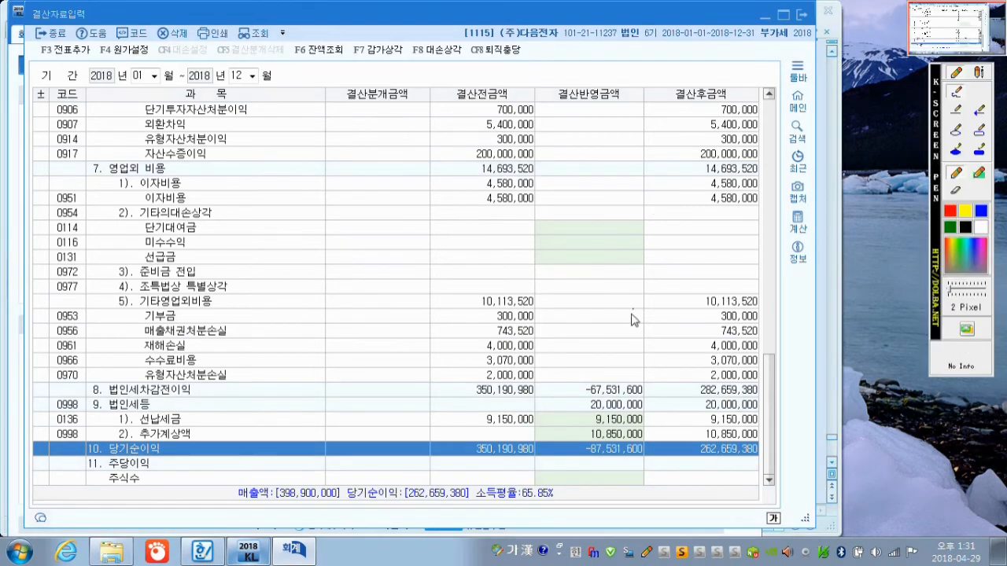
{"action": "mouse_move", "coordinate": [596, 416]}
{"action": "left_mouse_down"}
{"action": "mouse_move", "coordinate": [583, 442]}
{"action": "mouse_move", "coordinate": [610, 393]}
{"action": "mouse_move", "coordinate": [649, 409]}
{"action": "mouse_move", "coordinate": [596, 419]}
{"action": "mouse_move", "coordinate": [612, 359]}
{"action": "mouse_move", "coordinate": [634, 343]}
{"action": "mouse_move", "coordinate": [654, 360]}
{"action": "mouse_move", "coordinate": [678, 350]}
{"action": "mouse_move", "coordinate": [675, 368]}
{"action": "left_mouse_up"}
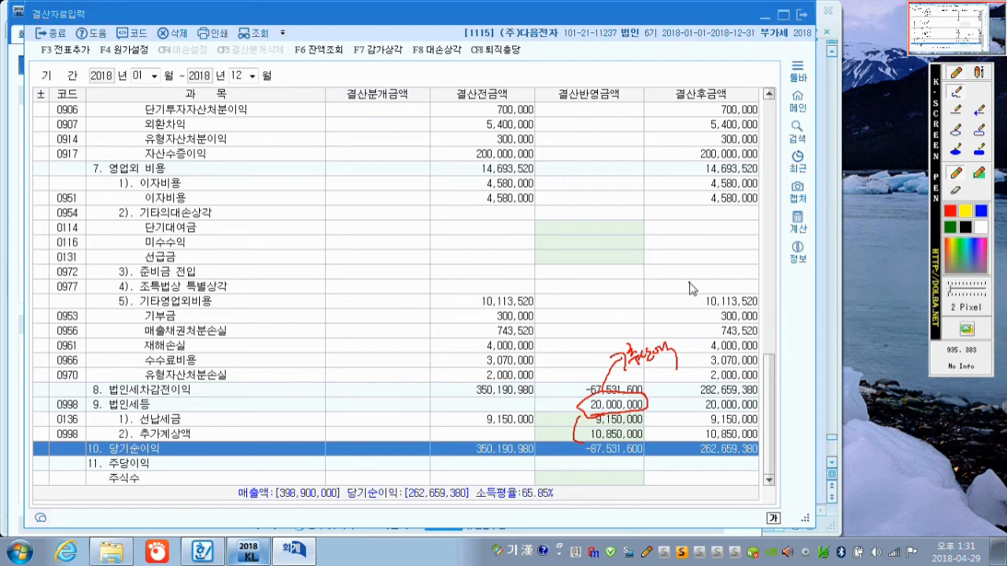
{"action": "key", "text": "Escape"}
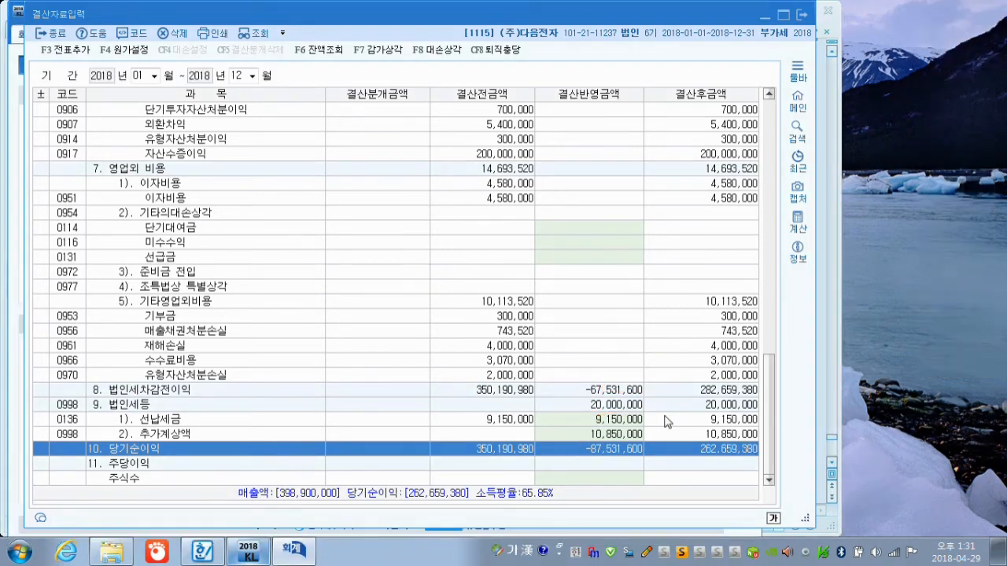
{"action": "key", "text": "F12"}
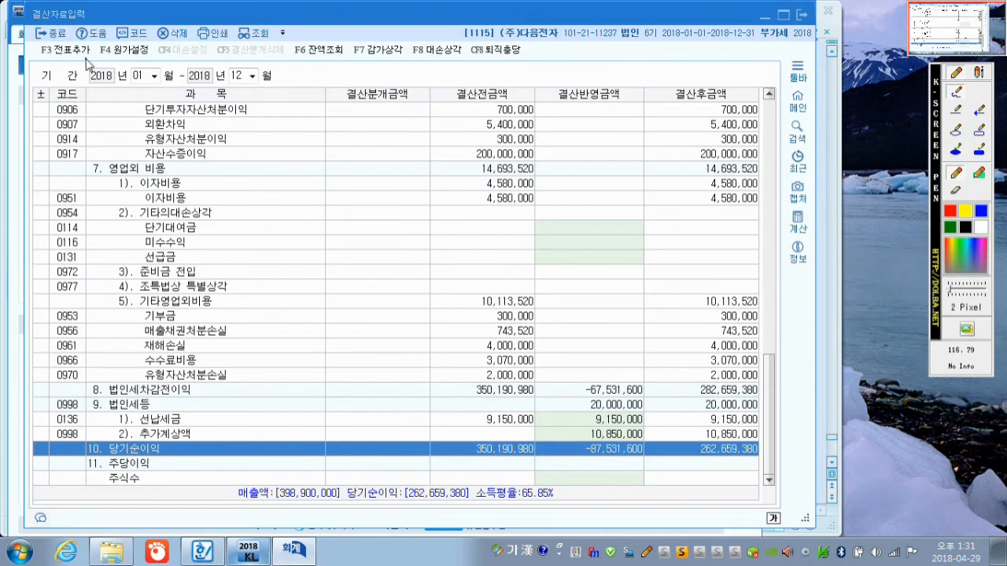
{"action": "mouse_move", "coordinate": [87, 63]}
{"action": "left_mouse_down"}
{"action": "mouse_move", "coordinate": [47, 69]}
{"action": "mouse_move", "coordinate": [43, 39]}
{"action": "mouse_move", "coordinate": [93, 46]}
{"action": "mouse_move", "coordinate": [84, 69]}
{"action": "left_mouse_up"}
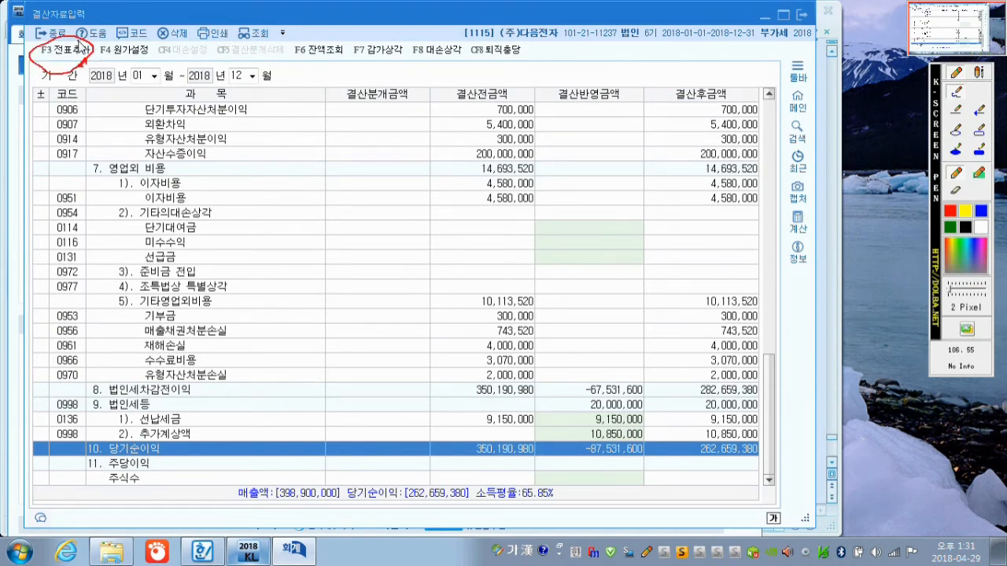
{"action": "key", "text": "F12"}
- Add the automatic closing entries from 결산자료입력 to the vouchers and close the closing data window
{"action": "left_click", "coordinate": [73, 52]}
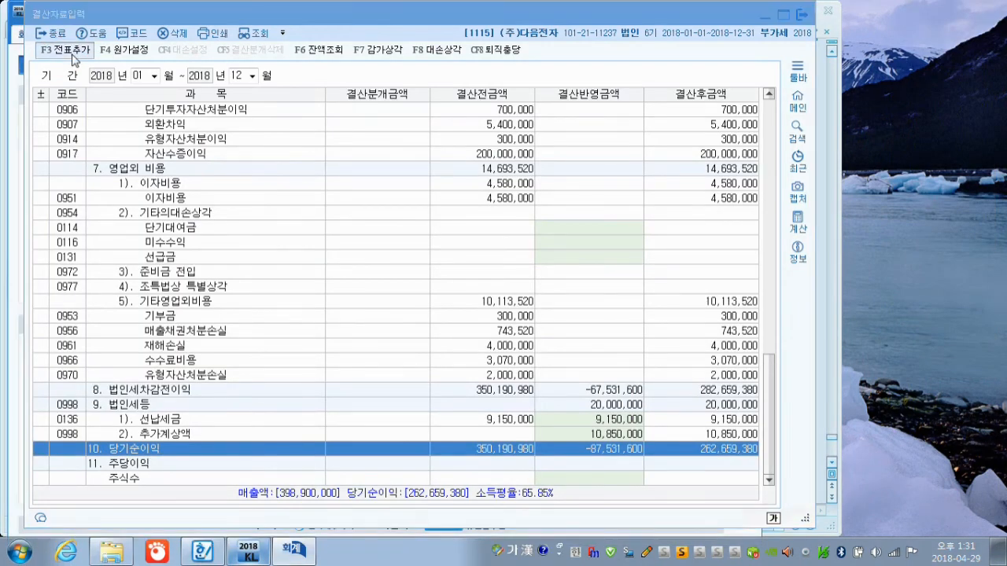
{"action": "left_click", "coordinate": [457, 289]}
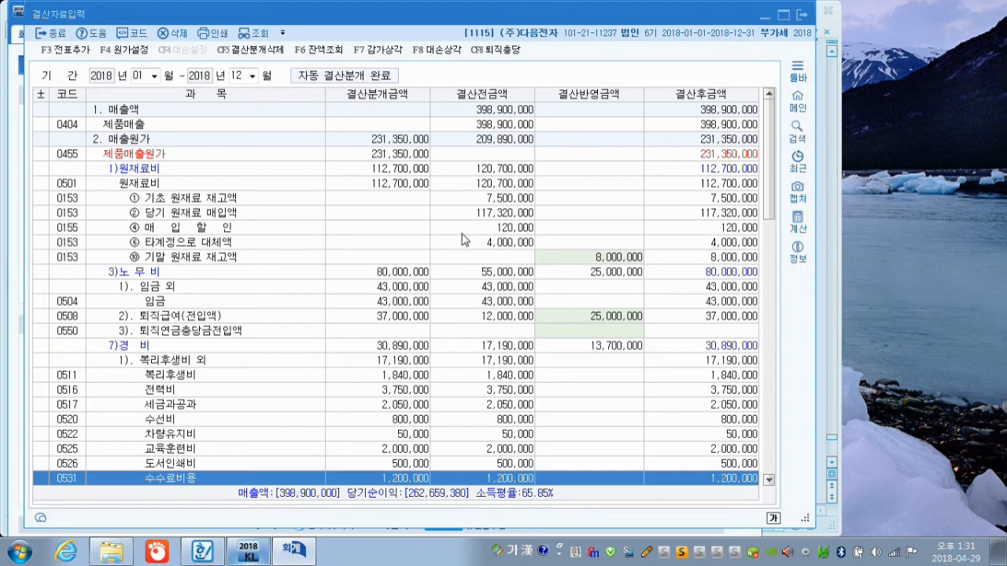
{"action": "left_click", "coordinate": [802, 15]}
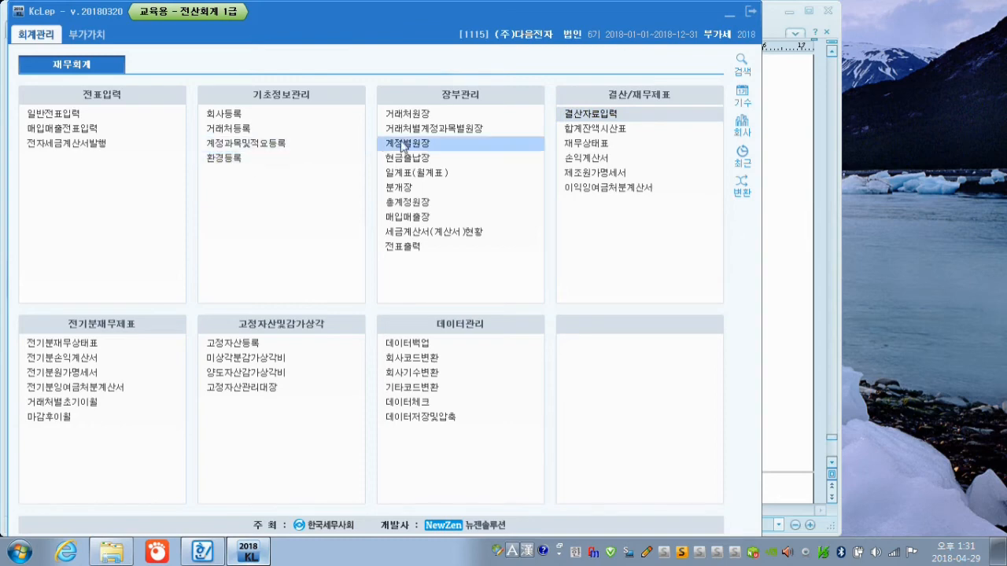
- View the 손익계산서 for December 2018 and look up the ledger behind 제품매출
{"action": "left_click", "coordinate": [597, 159]}
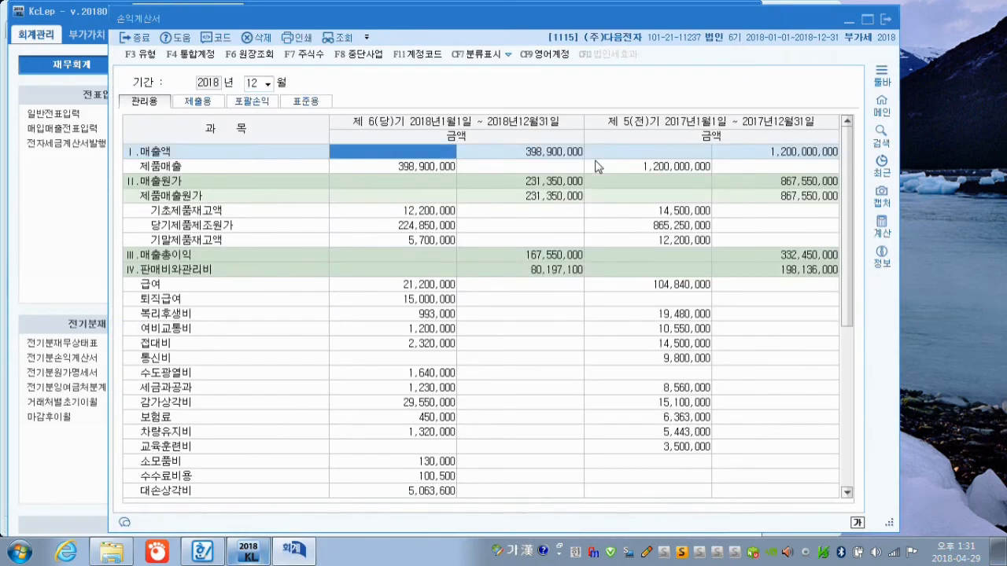
{"action": "double_click", "coordinate": [597, 166]}
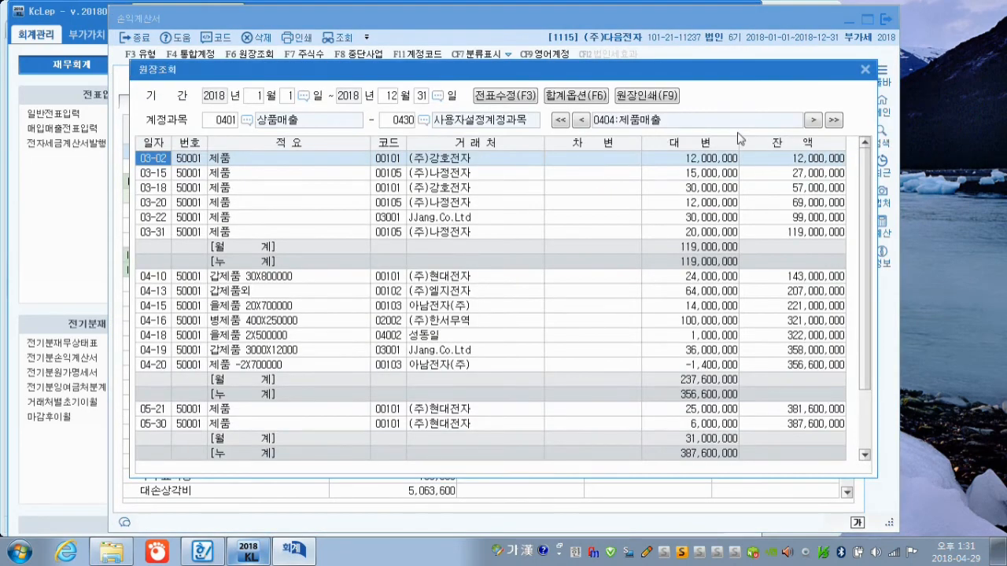
{"action": "left_click", "coordinate": [865, 69]}
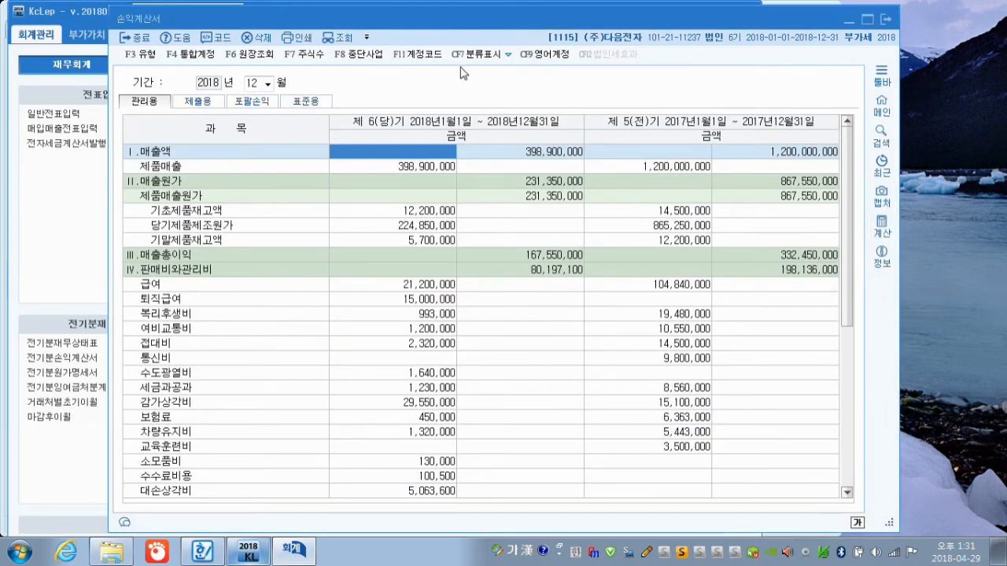
{"action": "left_click", "coordinate": [885, 20]}
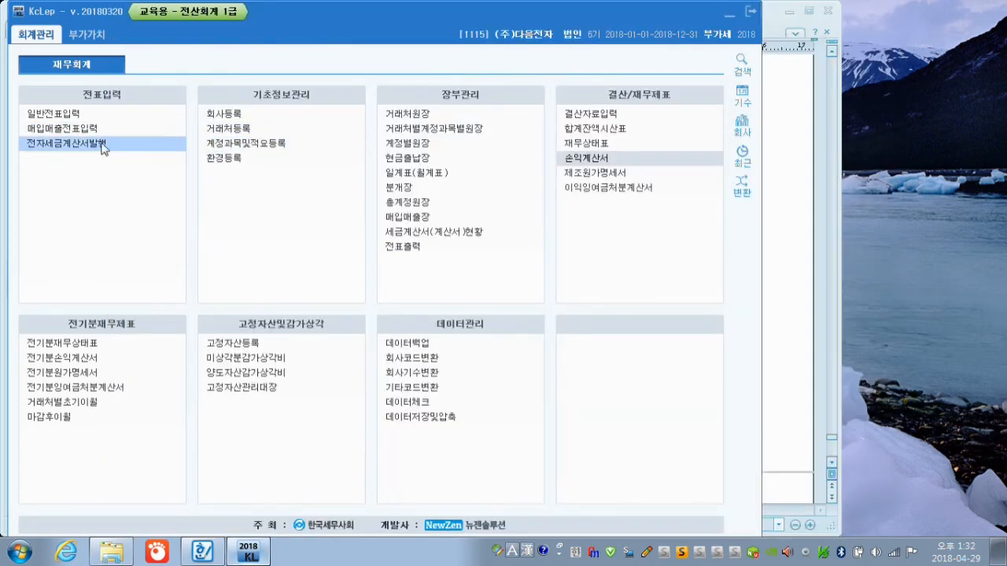
- Open 이익잉여금처분계산서 and decline loading the previously saved data
{"action": "left_click", "coordinate": [591, 189]}
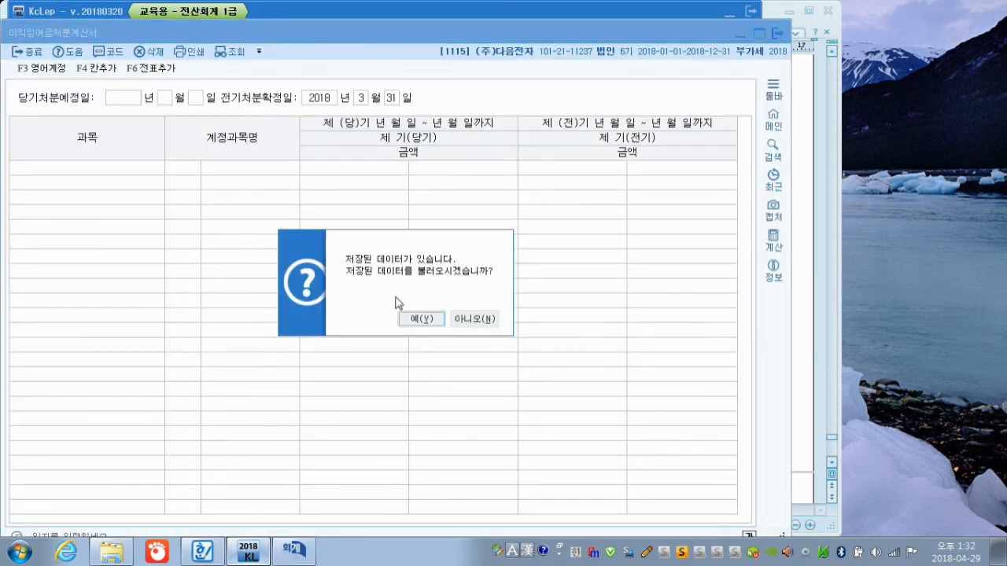
{"action": "key", "text": "F12"}
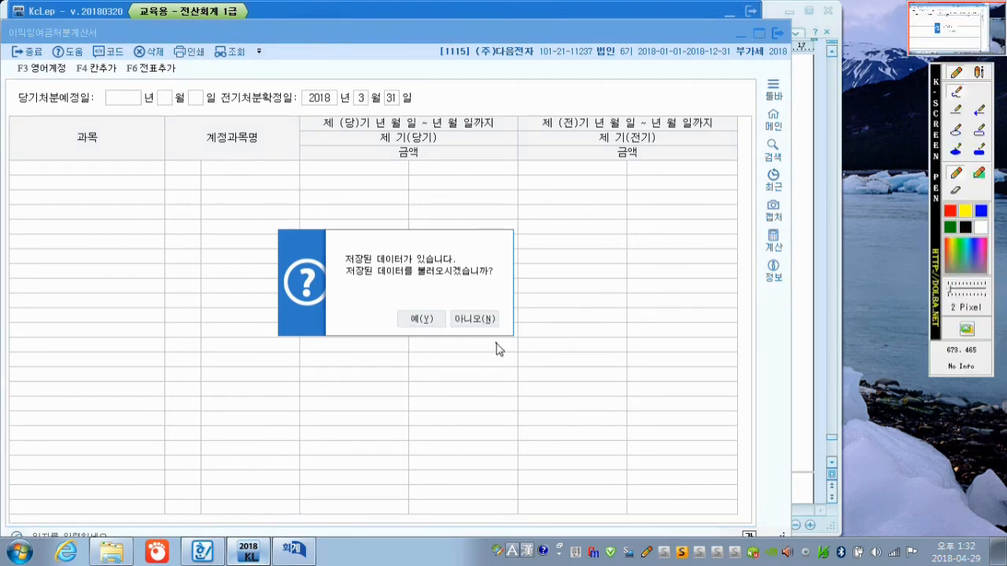
{"action": "left_click_drag", "start_coordinate": [491, 343], "coordinate": [463, 338]}
{"action": "mouse_move", "coordinate": [472, 343]}
{"action": "left_mouse_down"}
{"action": "mouse_move", "coordinate": [481, 337]}
{"action": "mouse_move", "coordinate": [454, 337]}
{"action": "left_mouse_up"}
{"action": "key", "text": "Escape"}
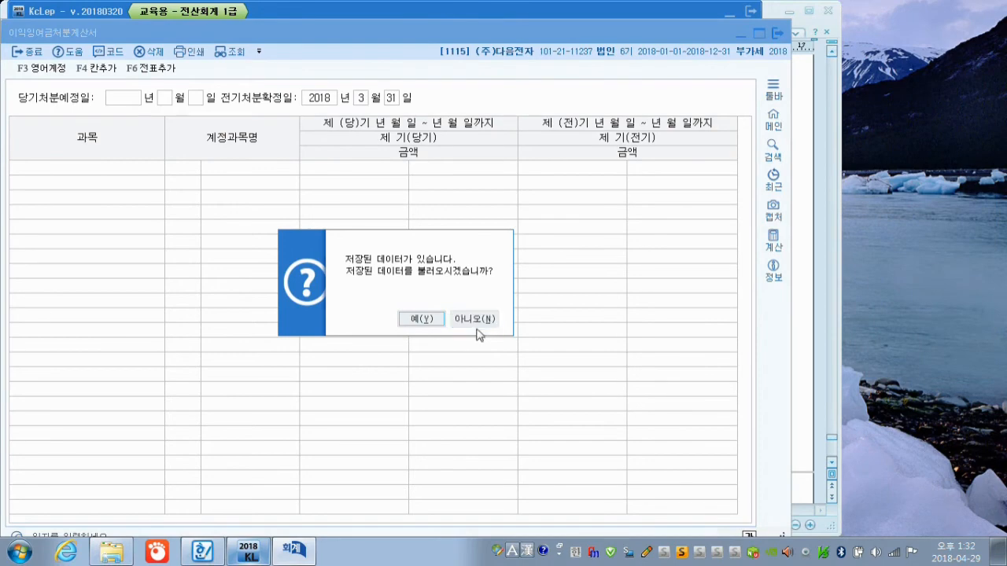
{"action": "key", "text": "F12"}
{"action": "mouse_move", "coordinate": [479, 340]}
{"action": "left_mouse_down"}
{"action": "mouse_move", "coordinate": [460, 310]}
{"action": "mouse_move", "coordinate": [480, 349]}
{"action": "mouse_move", "coordinate": [501, 341]}
{"action": "left_mouse_up"}
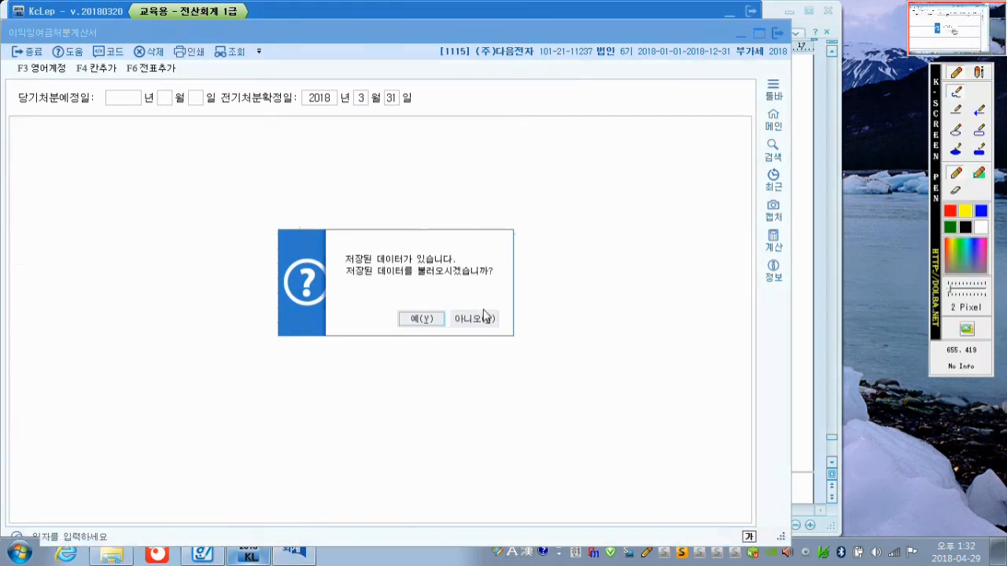
{"action": "key", "text": "Escape"}
{"action": "left_click", "coordinate": [477, 319]}
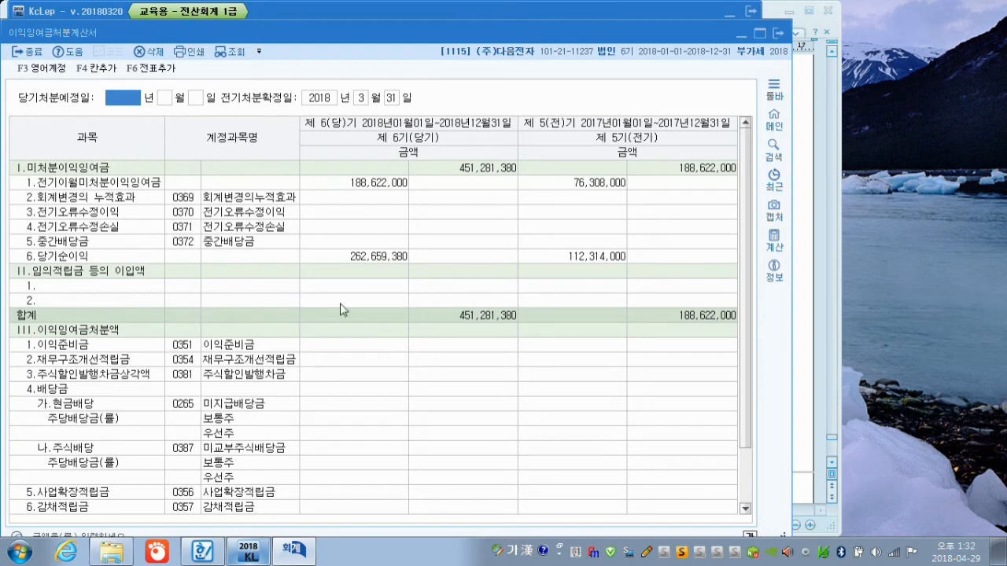
- Set the 당기처분예정일 to February 28, 2019 and keep the existing 전기처분확정일
{"action": "left_click", "coordinate": [393, 347]}
{"action": "left_click", "coordinate": [395, 376]}
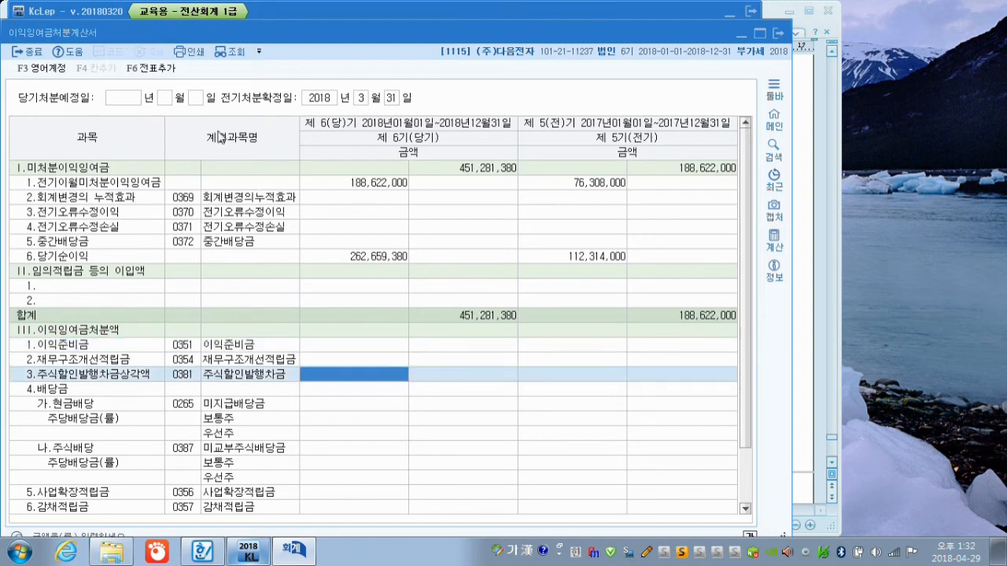
{"action": "left_click", "coordinate": [142, 102]}
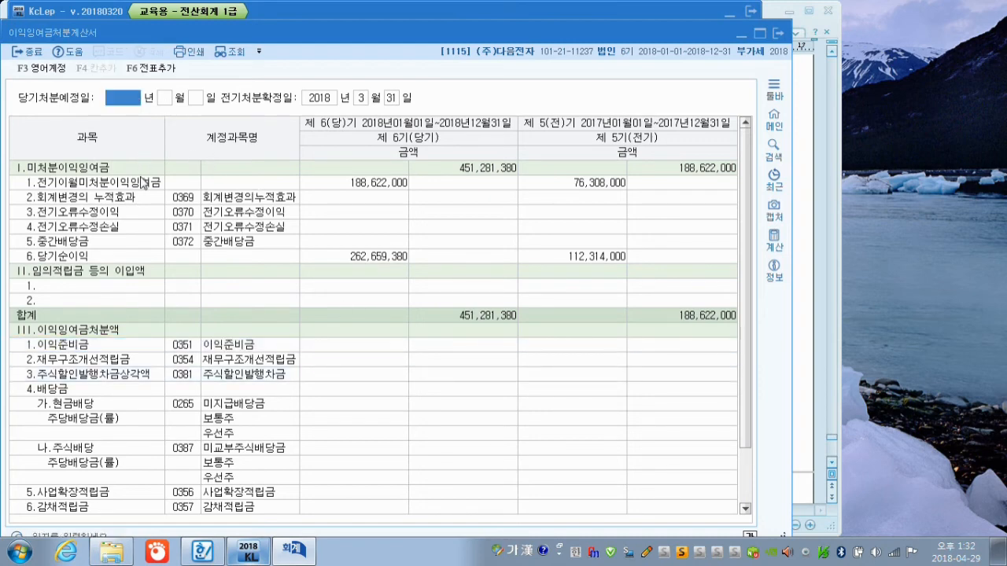
{"action": "type", "text": "2019"}
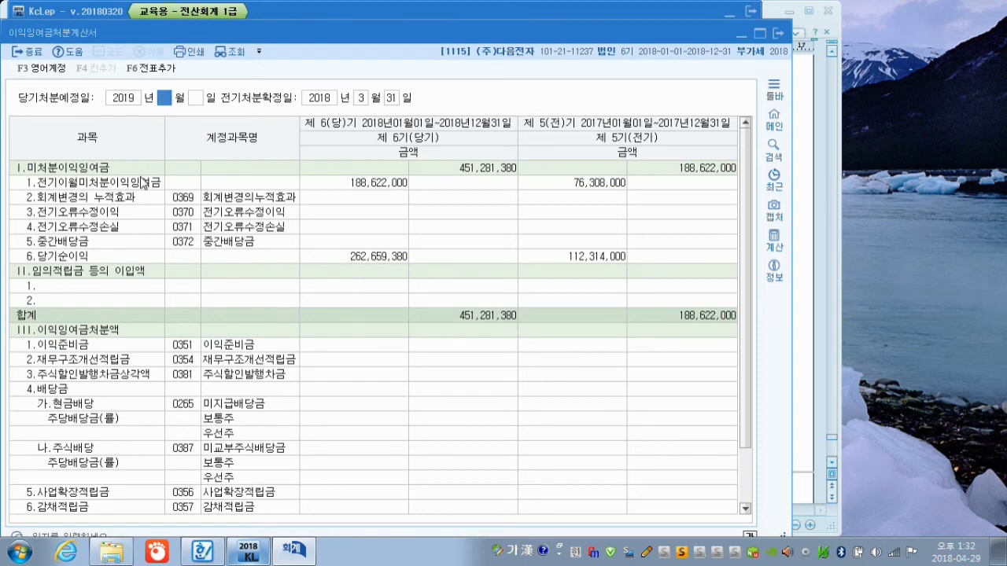
{"action": "type", "text": "23"}
{"action": "type", "text": "8"}
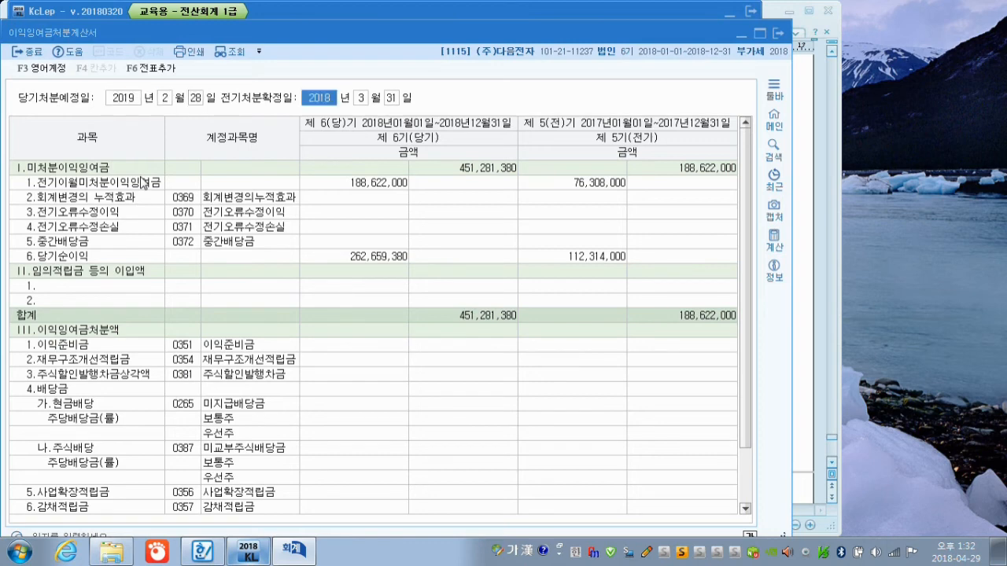
{"action": "key", "text": "Return"}
{"action": "key", "text": "Return"}
{"action": "key", "text": "Return"}
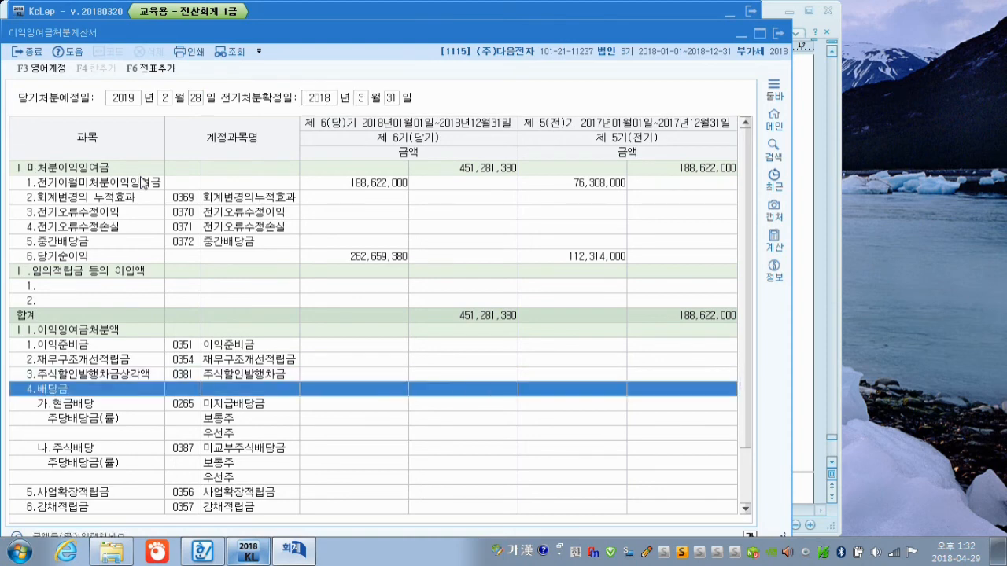
- Add the 이익잉여금처분계산서 entries to the general vouchers without entering appropriation amounts, and close the statement
{"action": "left_click", "coordinate": [380, 362]}
{"action": "left_click", "coordinate": [381, 403]}
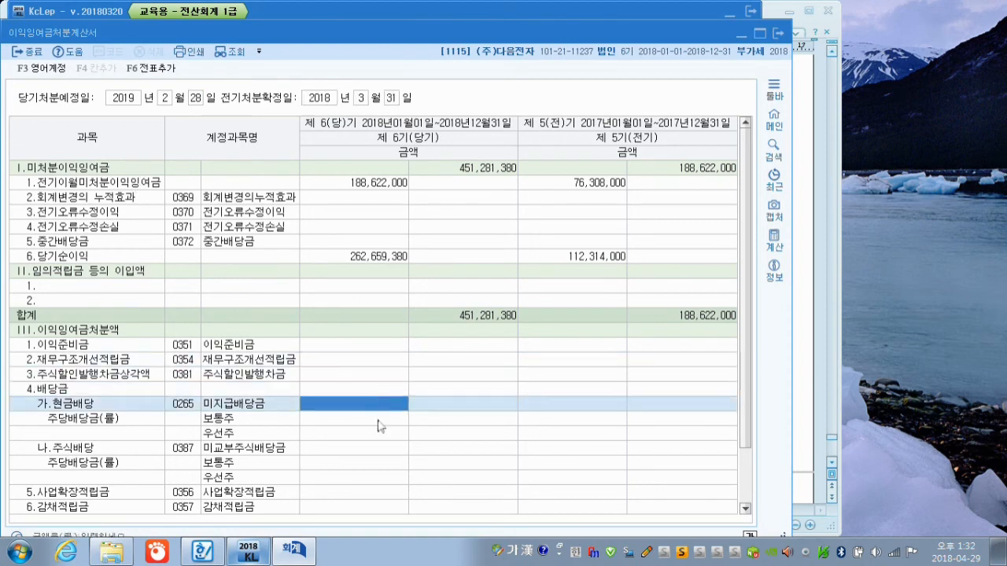
{"action": "left_click", "coordinate": [380, 433]}
{"action": "left_click", "coordinate": [380, 462]}
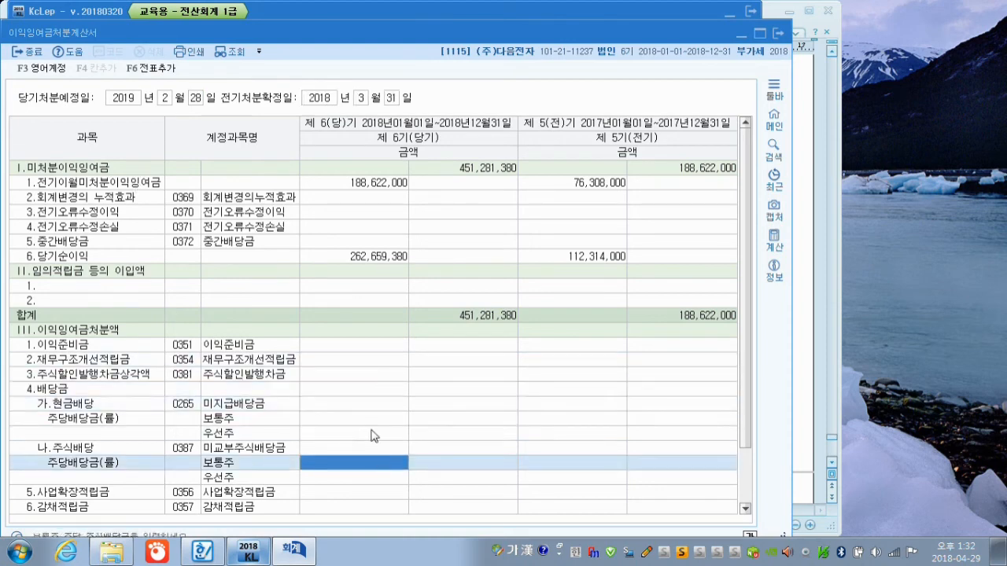
{"action": "left_click", "coordinate": [150, 71]}
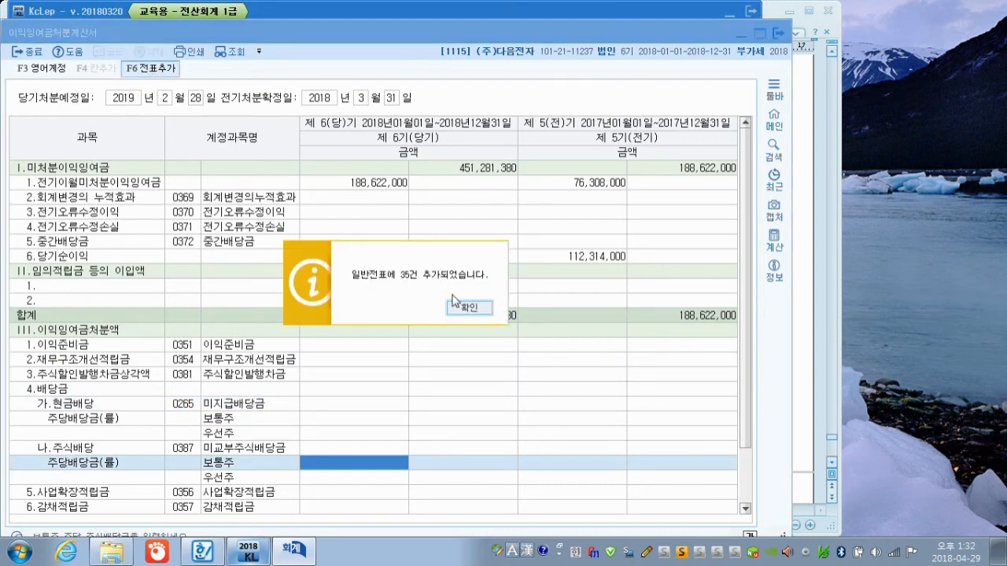
{"action": "left_click", "coordinate": [464, 307]}
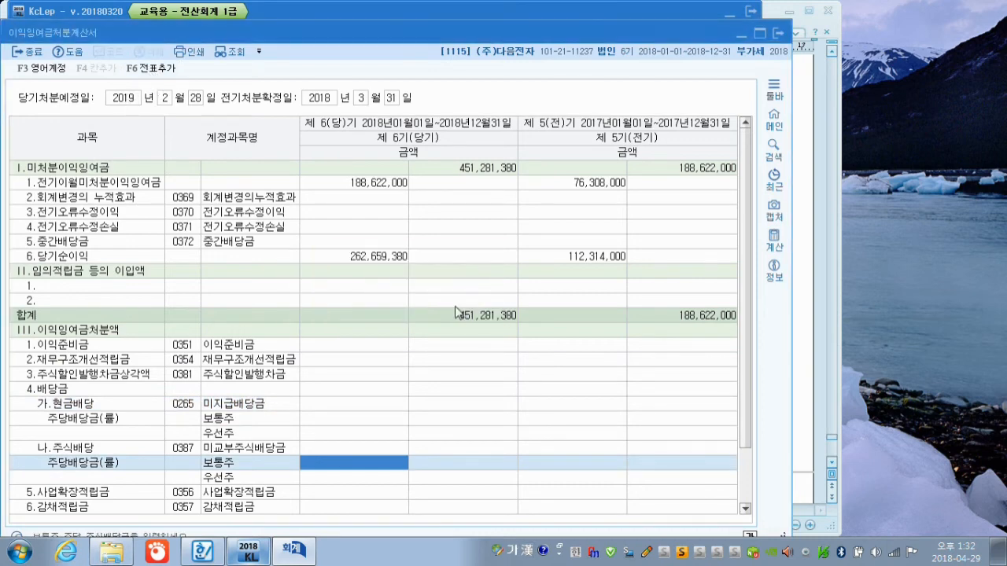
{"action": "left_click", "coordinate": [778, 34]}
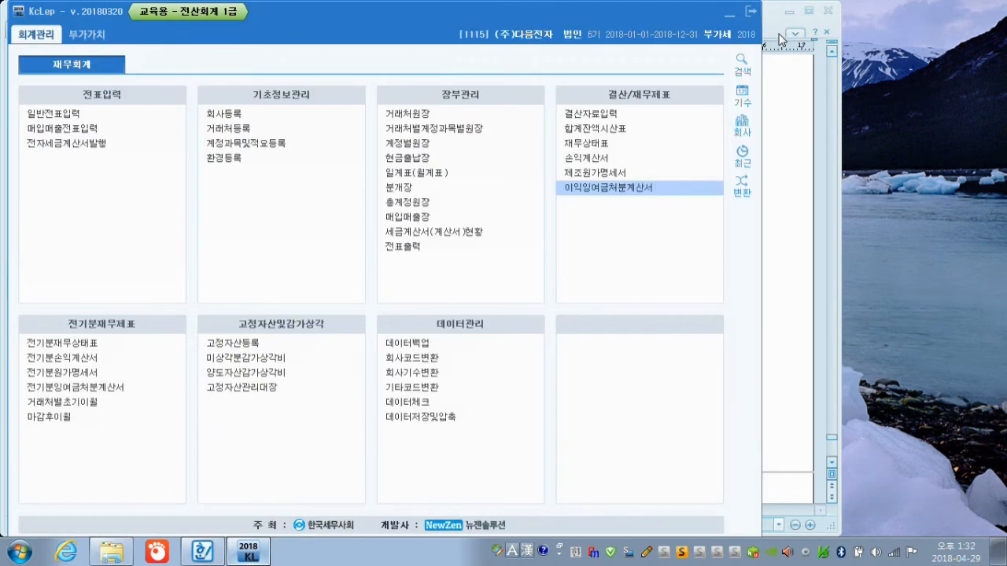
- View the 재무상태표 for December 2018 and close it after review
{"action": "left_click", "coordinate": [594, 145]}
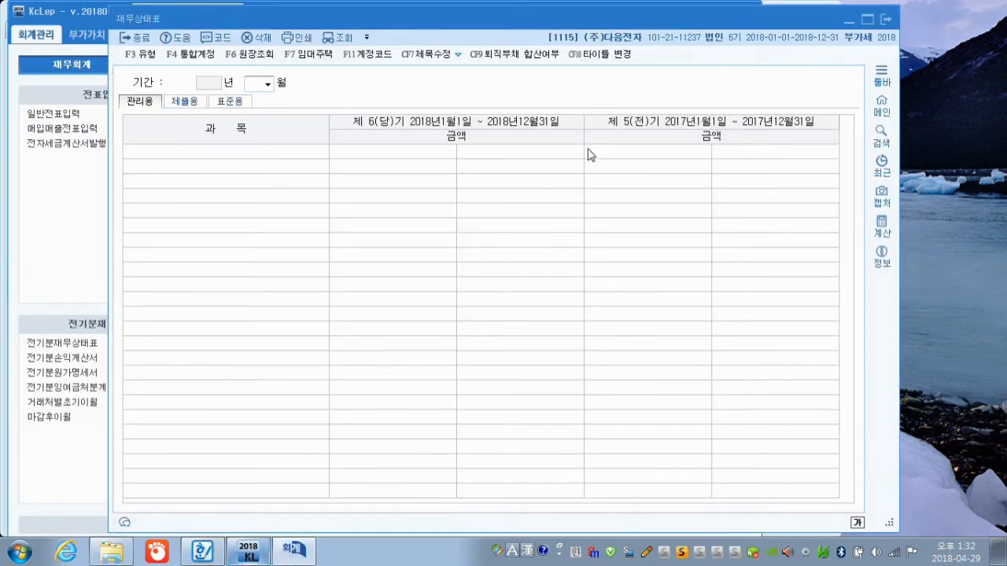
{"action": "type", "text": "12"}
{"action": "key", "text": "Return"}
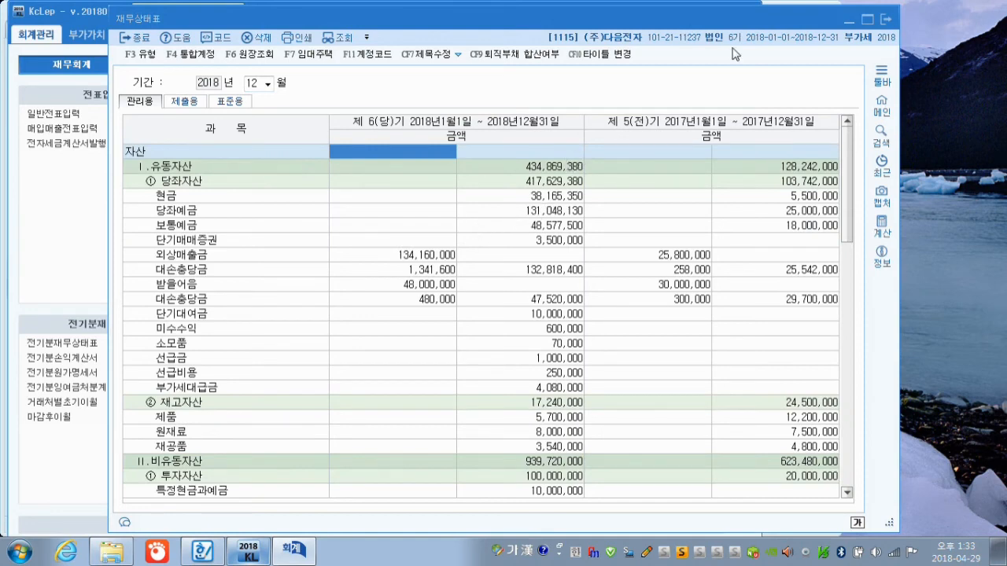
{"action": "left_click", "coordinate": [886, 20]}
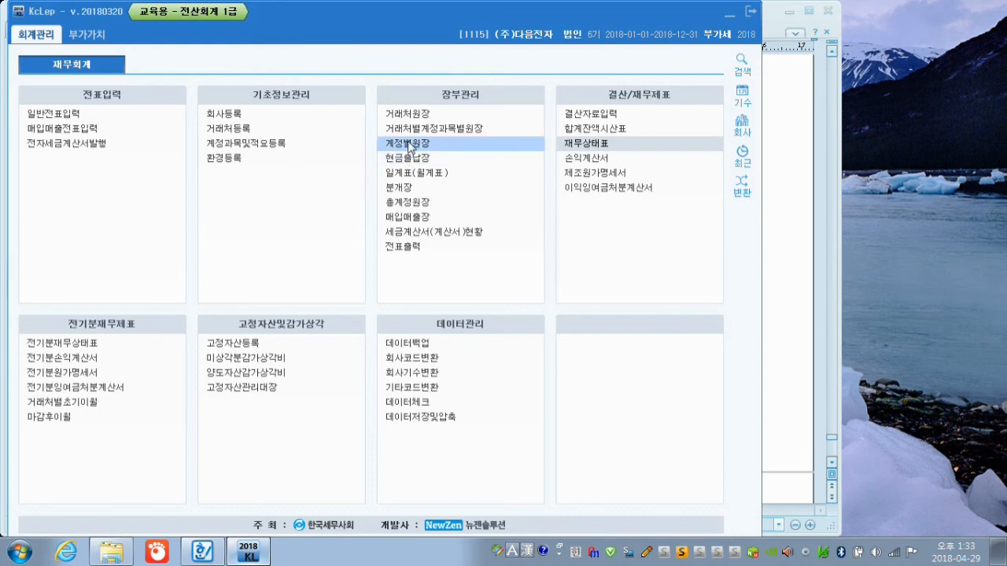
- Check the 외상매출금 row in the 합계잔액시산표 as of May 31, 2018
{"action": "left_click", "coordinate": [596, 128]}
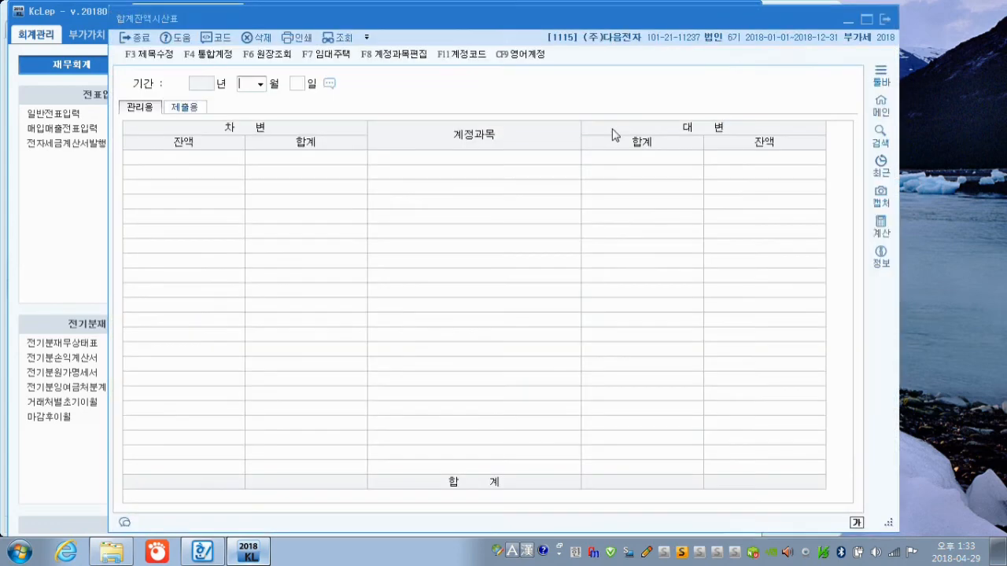
{"action": "key", "text": "Return"}
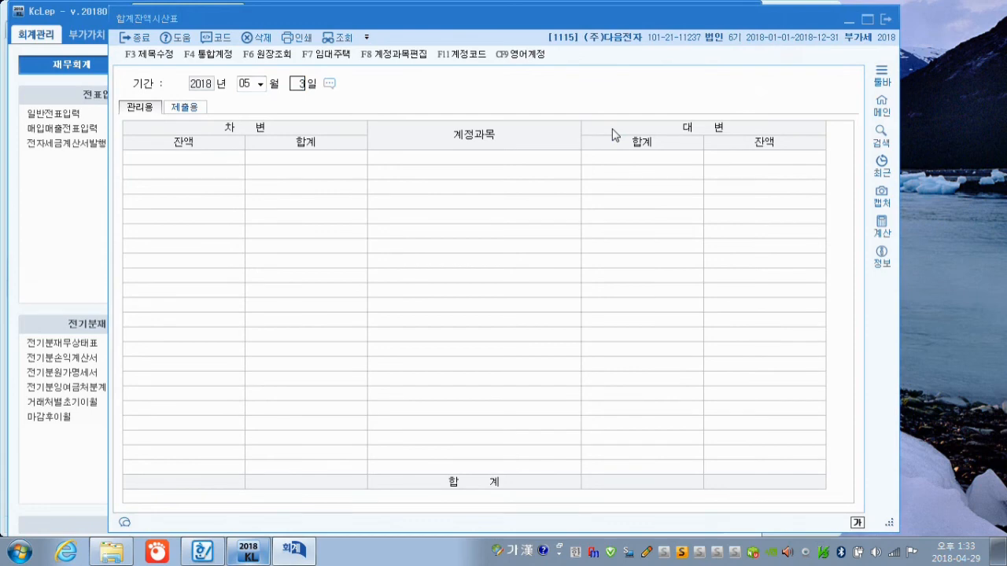
{"action": "left_click", "coordinate": [540, 250]}
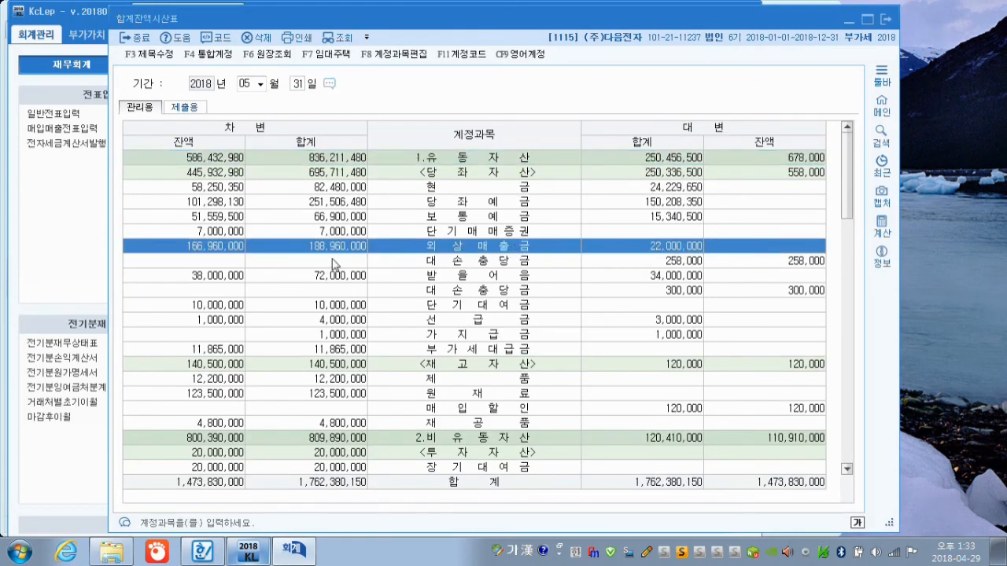
{"action": "left_click", "coordinate": [885, 19]}
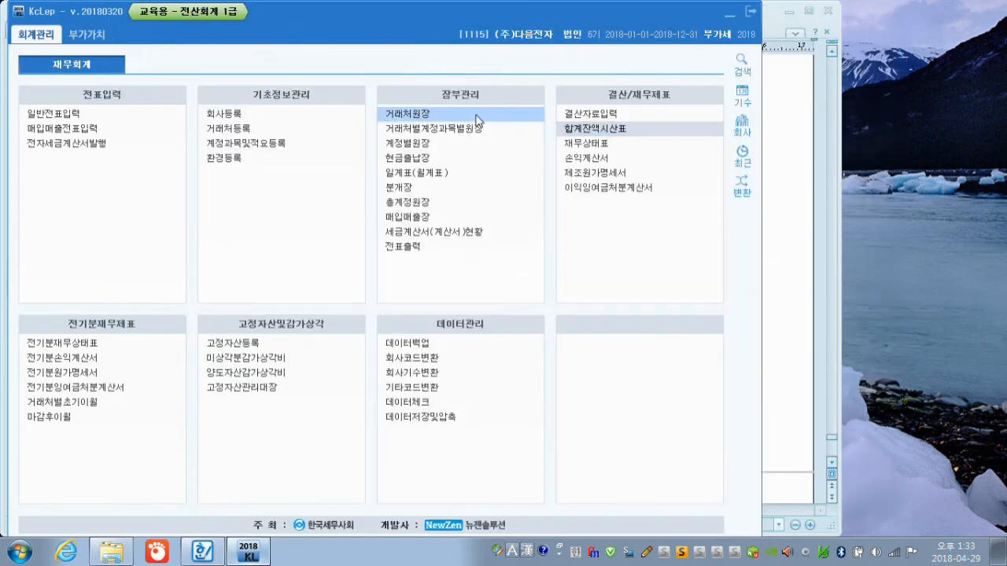
- Look up the 외상매출금 (0108) balance in 계정별원장 for May 31, 2018 only
{"action": "left_click", "coordinate": [407, 146]}
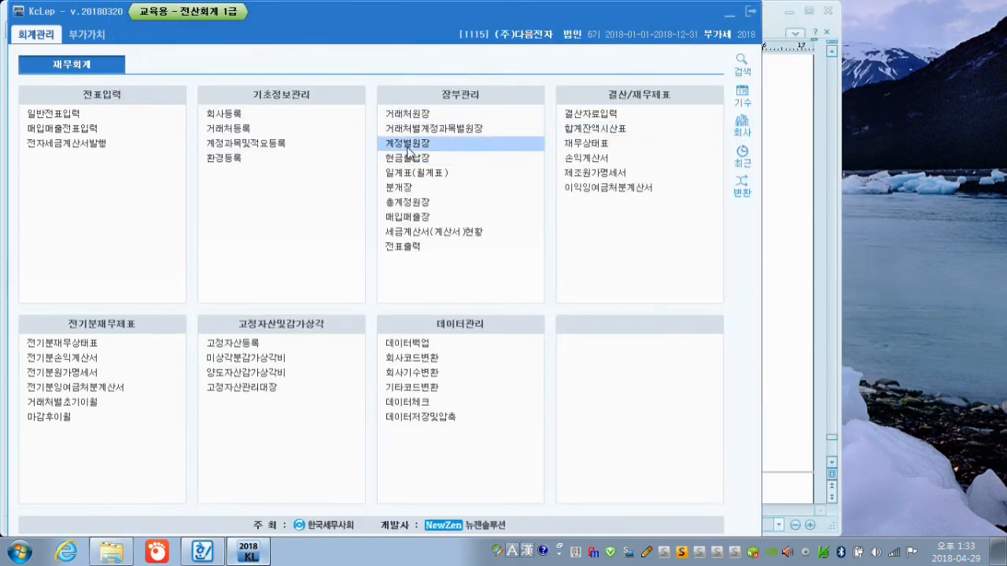
{"action": "type", "text": "5"}
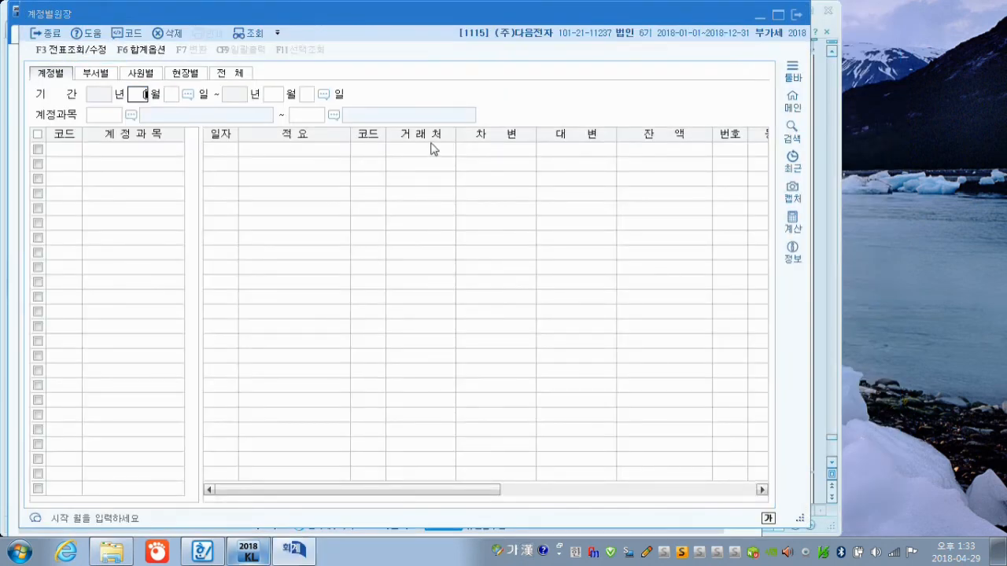
{"action": "key", "text": "Return"}
{"action": "type", "text": "31"}
{"action": "key", "text": "Return"}
{"action": "key", "text": "Return"}
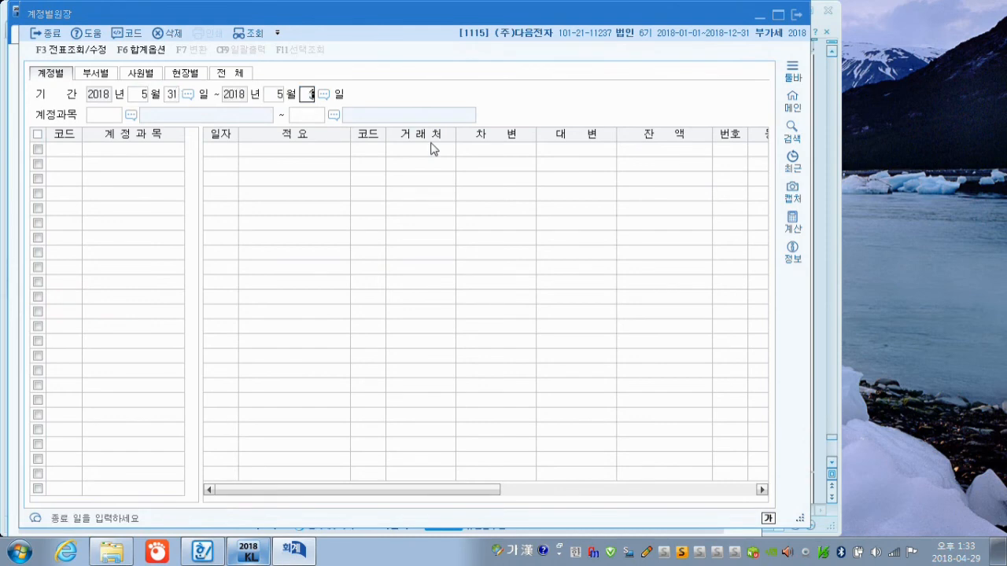
{"action": "key", "text": "Return"}
{"action": "type", "text": "108"}
{"action": "key", "text": "Return"}
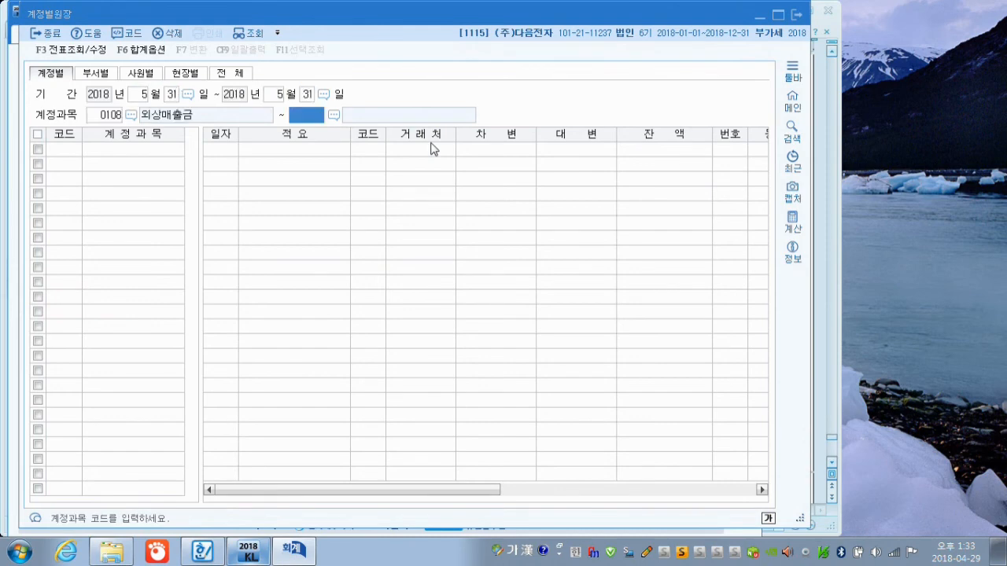
{"action": "key", "text": "Return"}
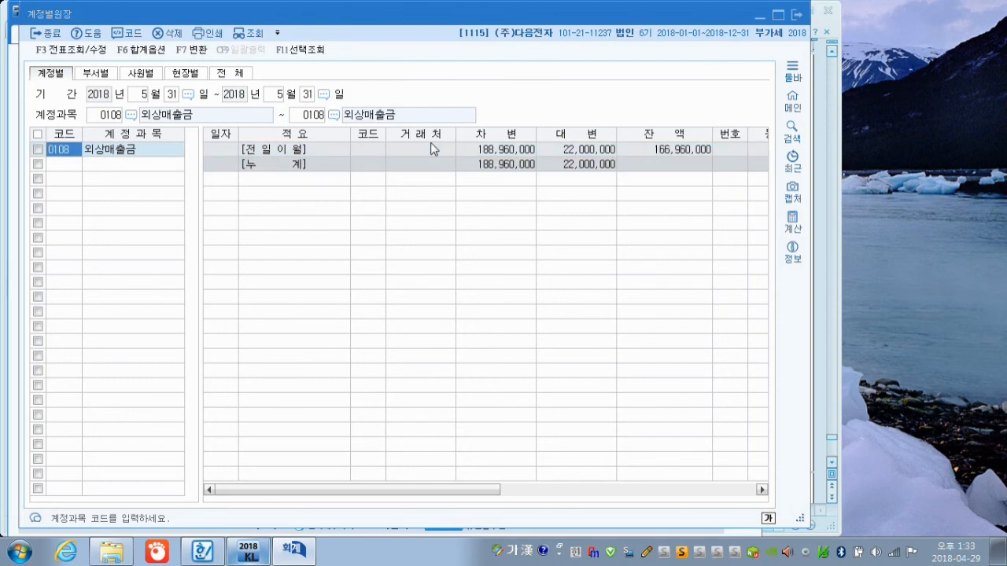
{"action": "left_click", "coordinate": [672, 151]}
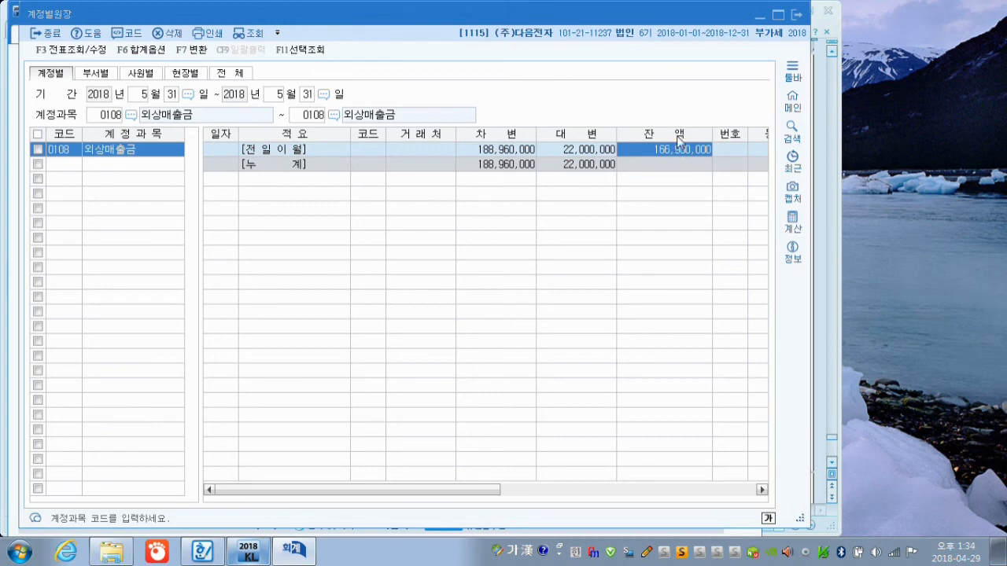
- Close 계정별원장 and open 거래처원장 on the 잔액 view with June 30, 2018 as both start and end date
{"action": "left_click", "coordinate": [799, 16]}
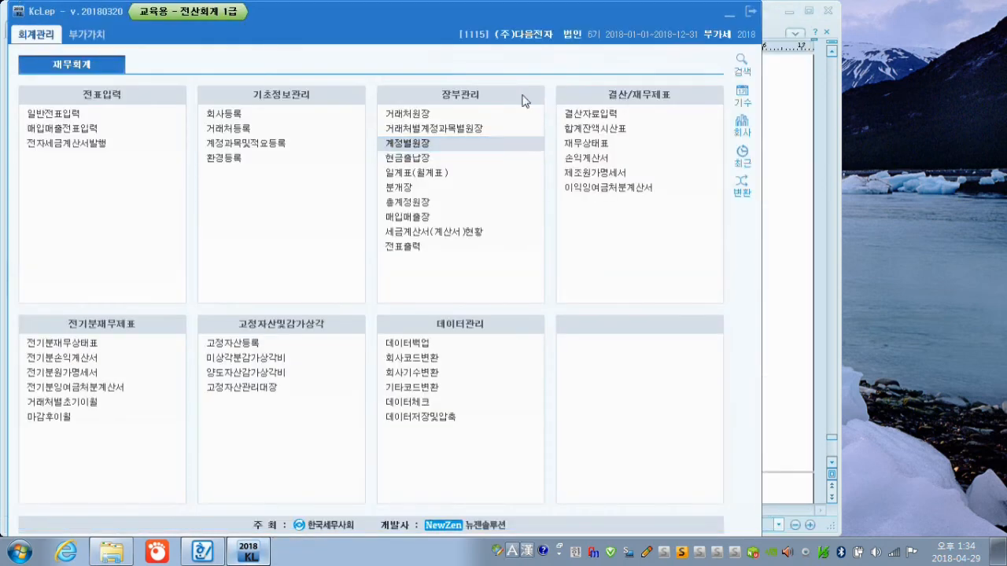
{"action": "left_click", "coordinate": [430, 117]}
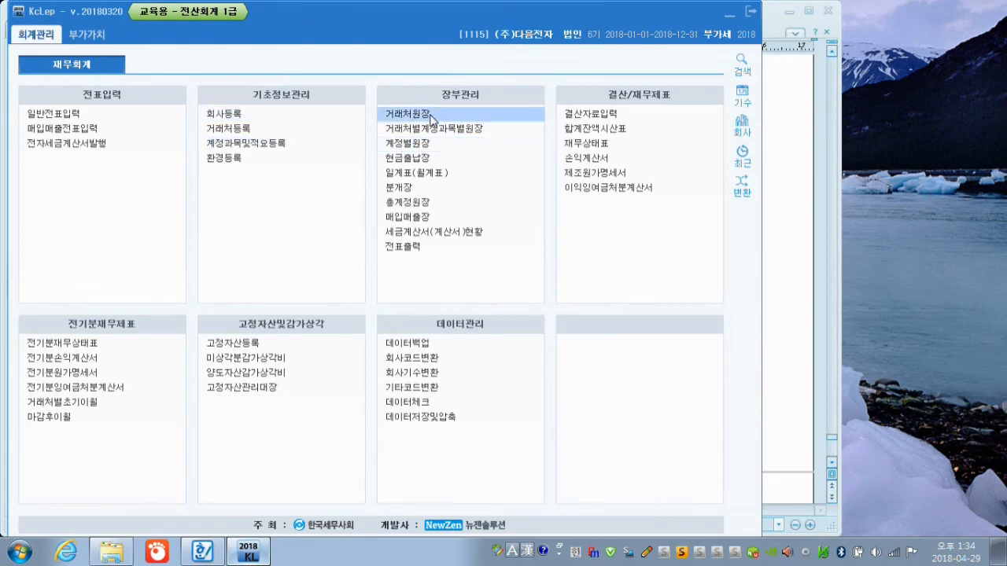
{"action": "type", "text": "6"}
{"action": "key", "text": "Return"}
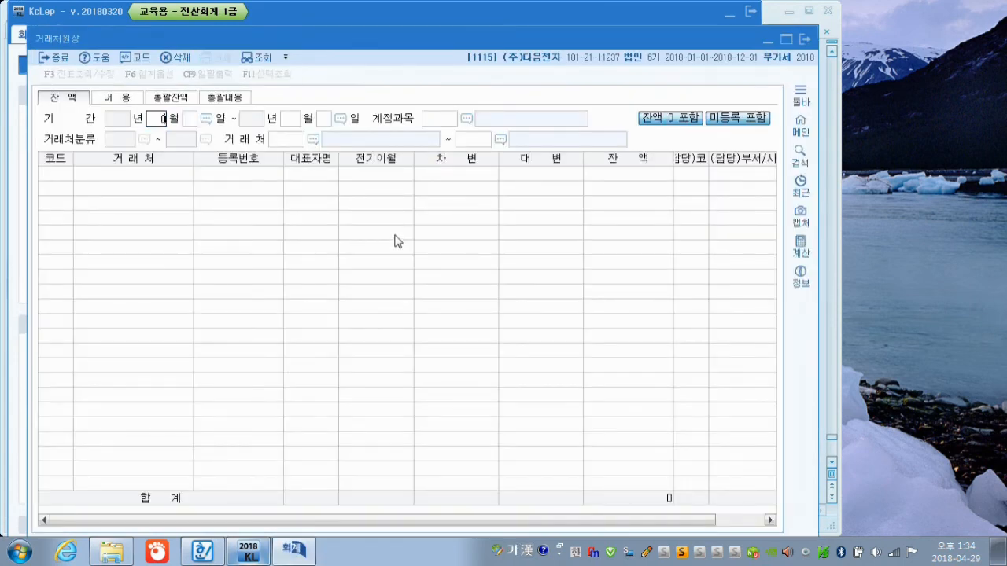
{"action": "type", "text": "30"}
{"action": "key", "text": "Return"}
{"action": "type", "text": "6"}
{"action": "key", "text": "Return"}
{"action": "type", "text": "30"}
{"action": "key", "text": "Return"}
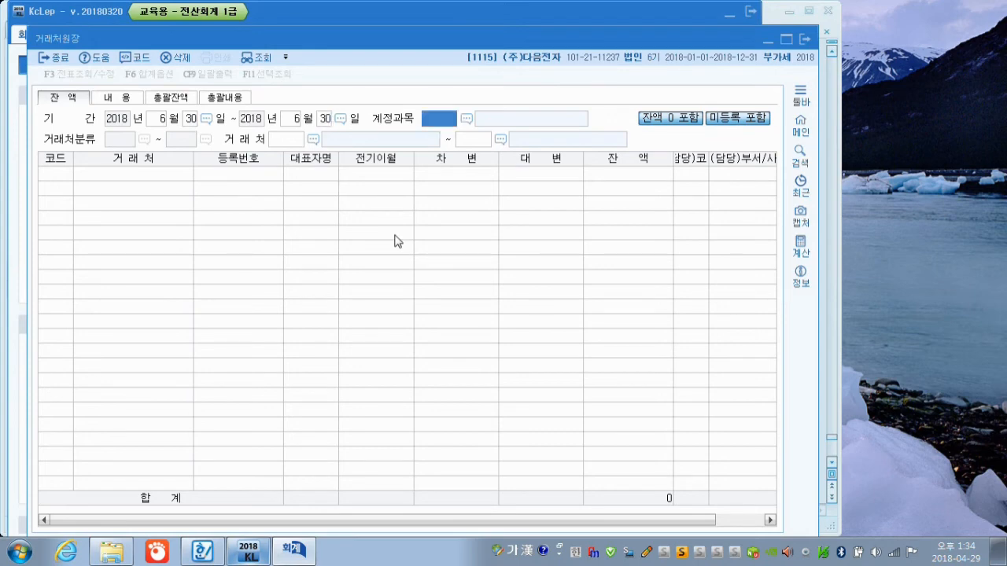
- Look up the 받을어음 (0110) balances for all customers from (주)현대전자 to 신한카드, compare them, and close the ledger
{"action": "type", "text": "0110"}
{"action": "key", "text": "Return"}
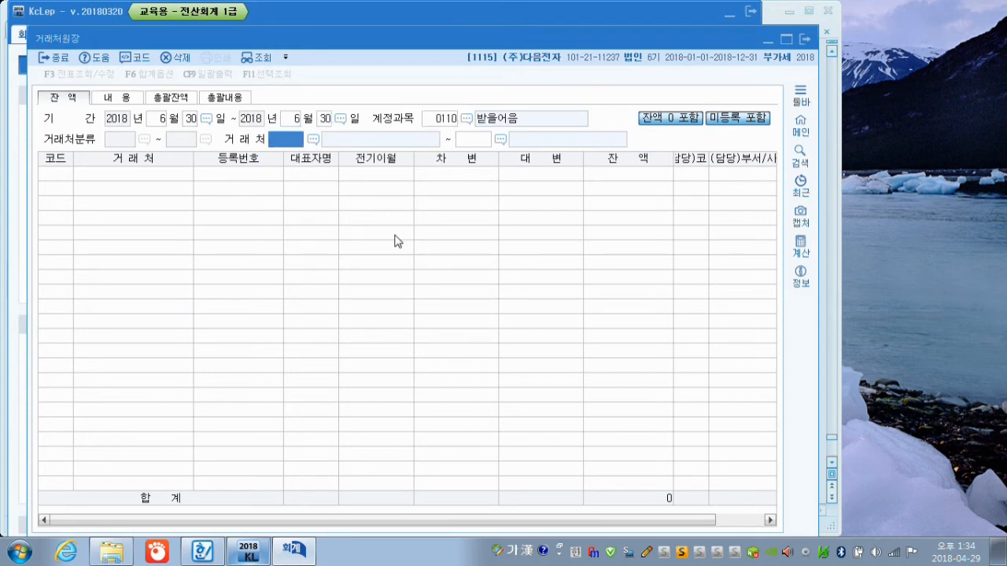
{"action": "type", "text": "00101"}
{"action": "key", "text": "Return"}
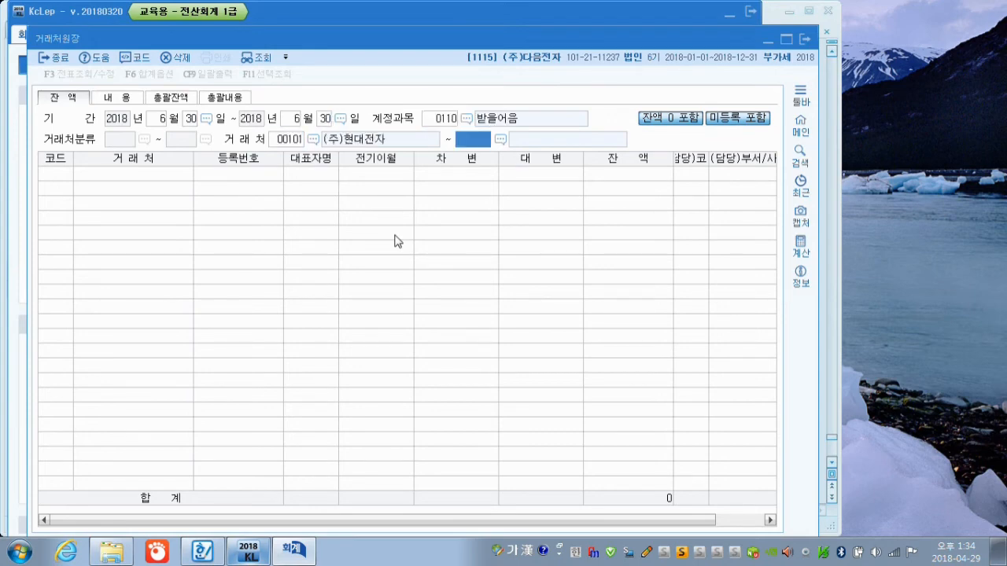
{"action": "key", "text": "Return"}
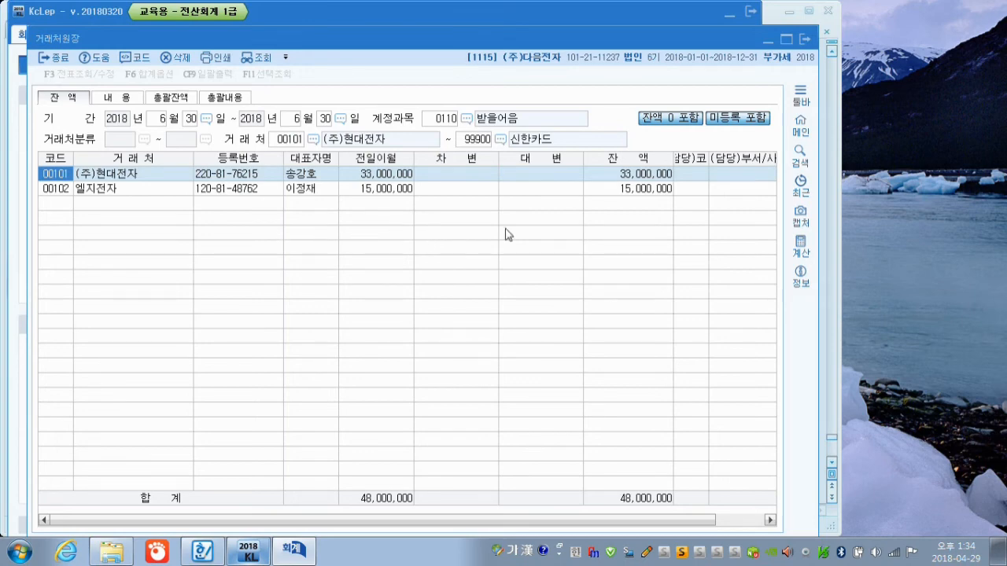
{"action": "left_click", "coordinate": [653, 178]}
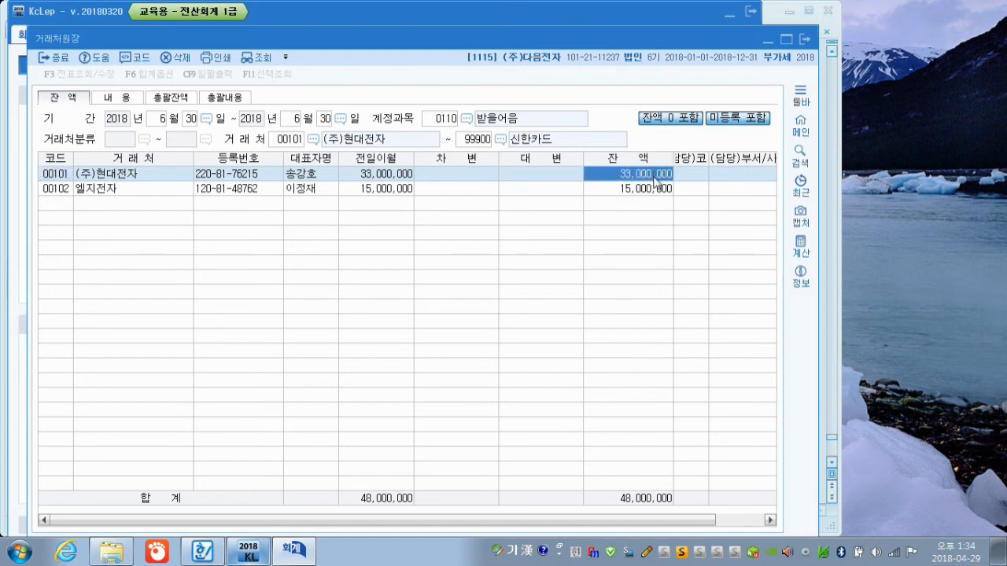
{"action": "left_click", "coordinate": [634, 193]}
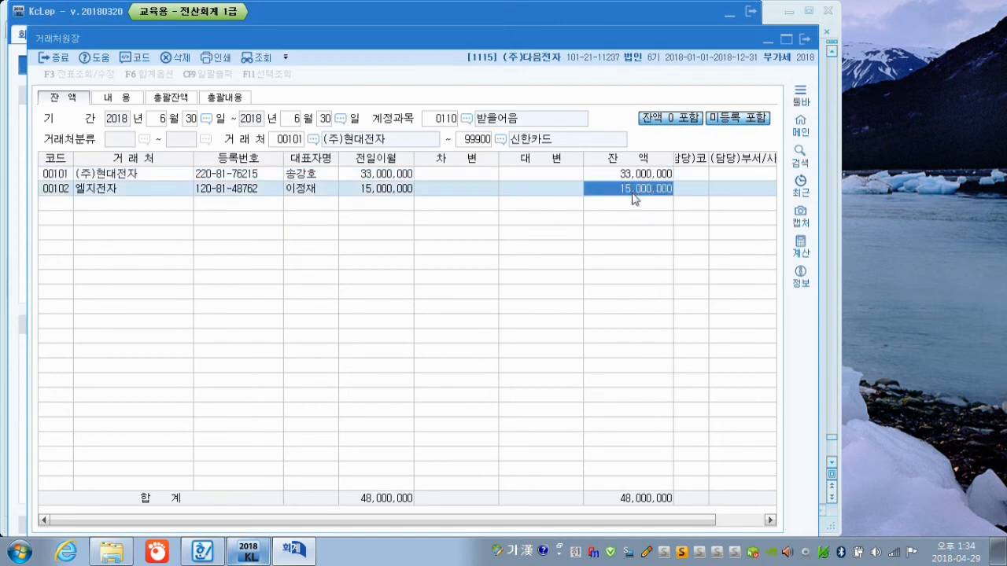
{"action": "left_click", "coordinate": [806, 41]}
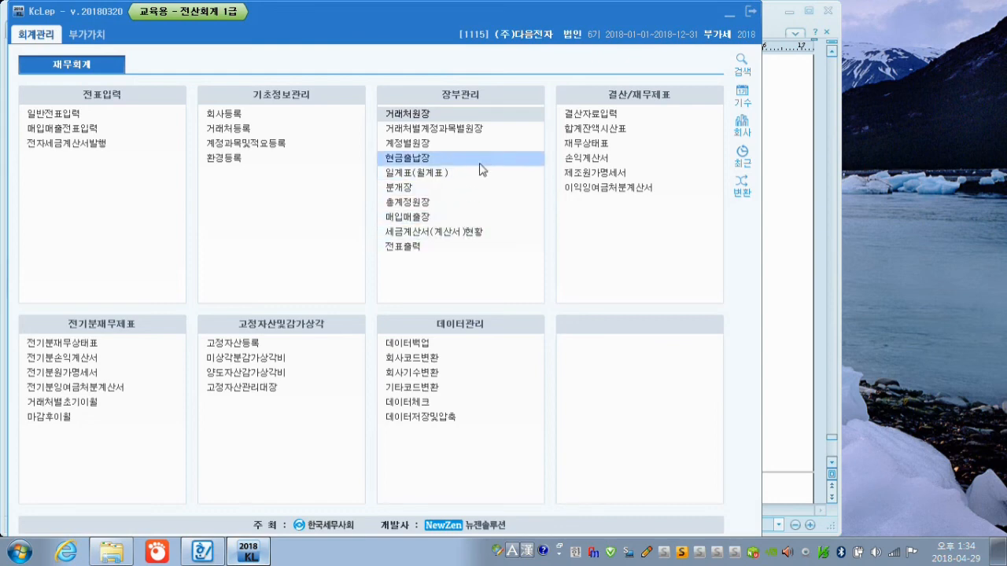
- Query the 외상매입금 (0251) balances in 거래처원장 for May 31, 2018 only, from (주)현대전자 to 신한카드
{"action": "left_click", "coordinate": [418, 118]}
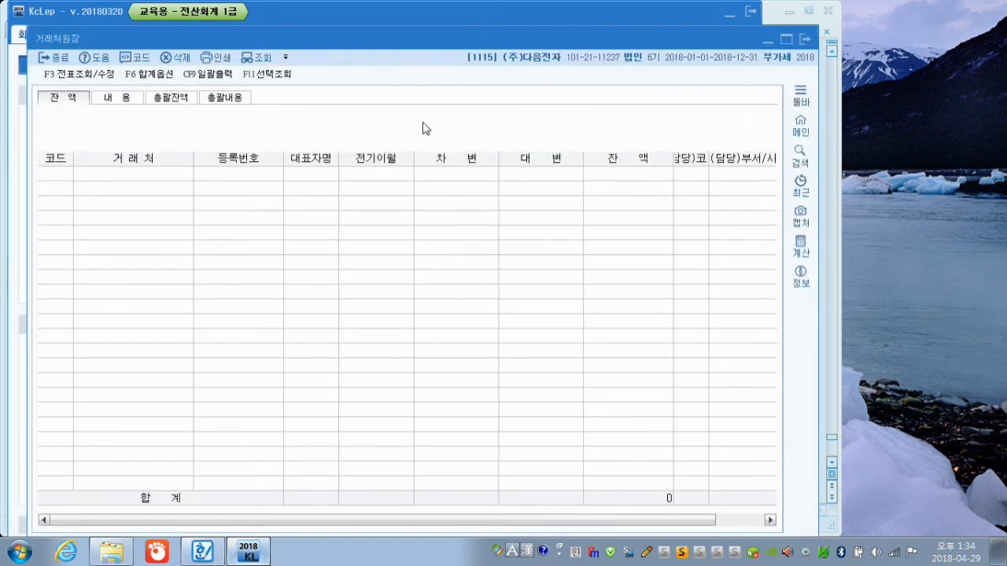
{"action": "type", "text": "05"}
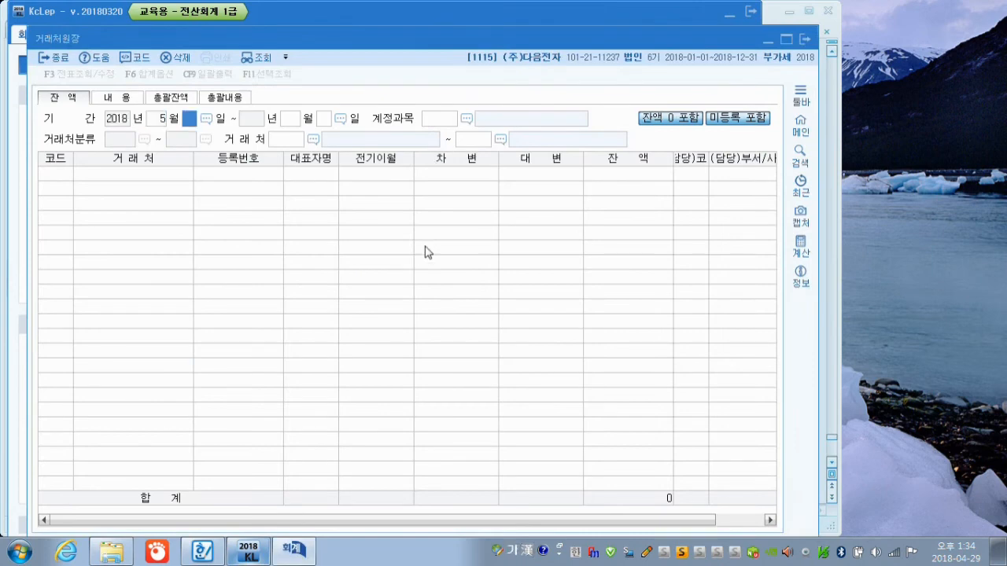
{"action": "type", "text": "31"}
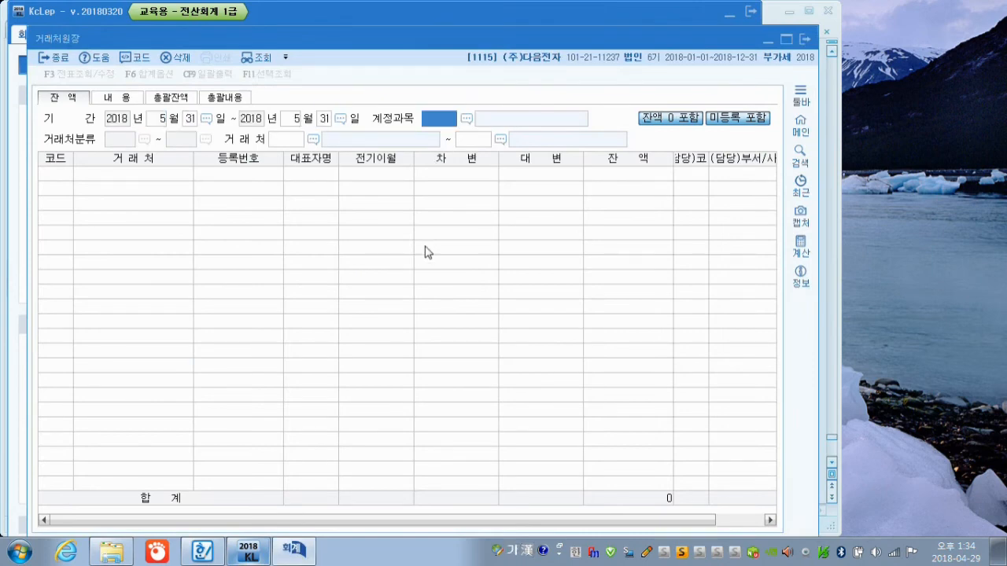
{"action": "type", "text": "0531251"}
{"action": "key", "text": "Return"}
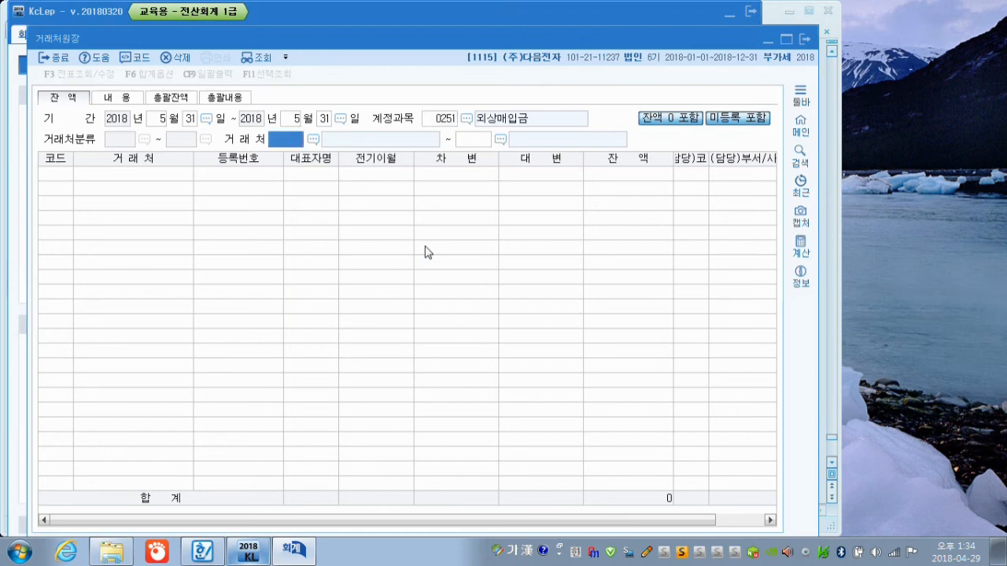
{"action": "key", "text": "Return"}
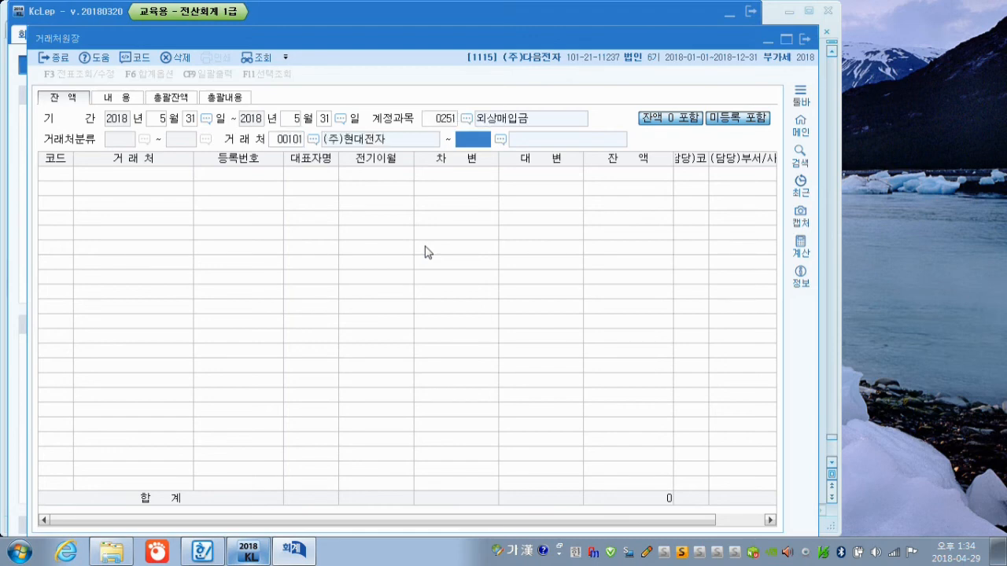
{"action": "key", "text": "Return"}
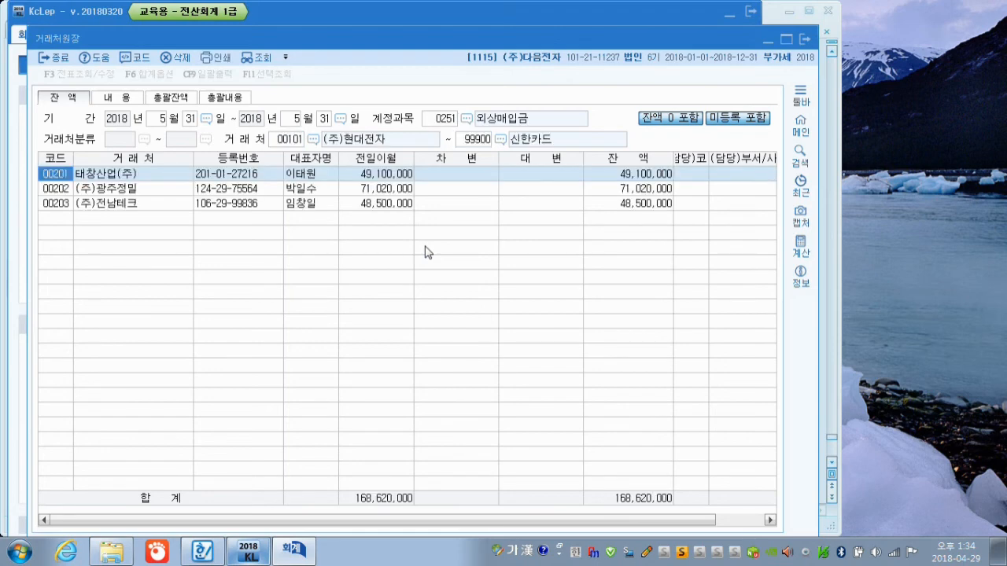
- Check the 외상매입금 balances of 태창산업(주), (주)광주정밀 and (주)전남테크, and close 거래처원장
{"action": "left_click", "coordinate": [616, 175]}
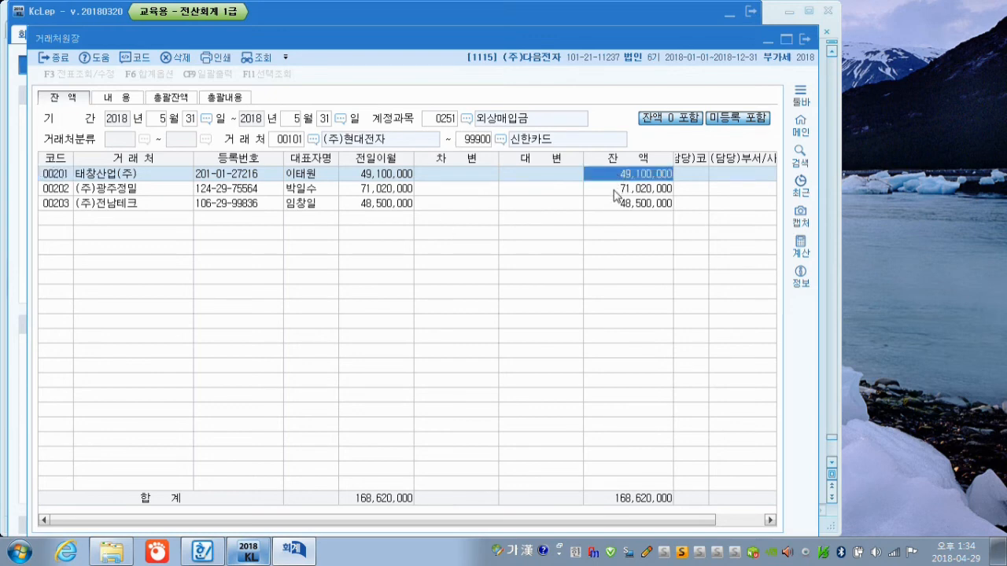
{"action": "left_click", "coordinate": [614, 191]}
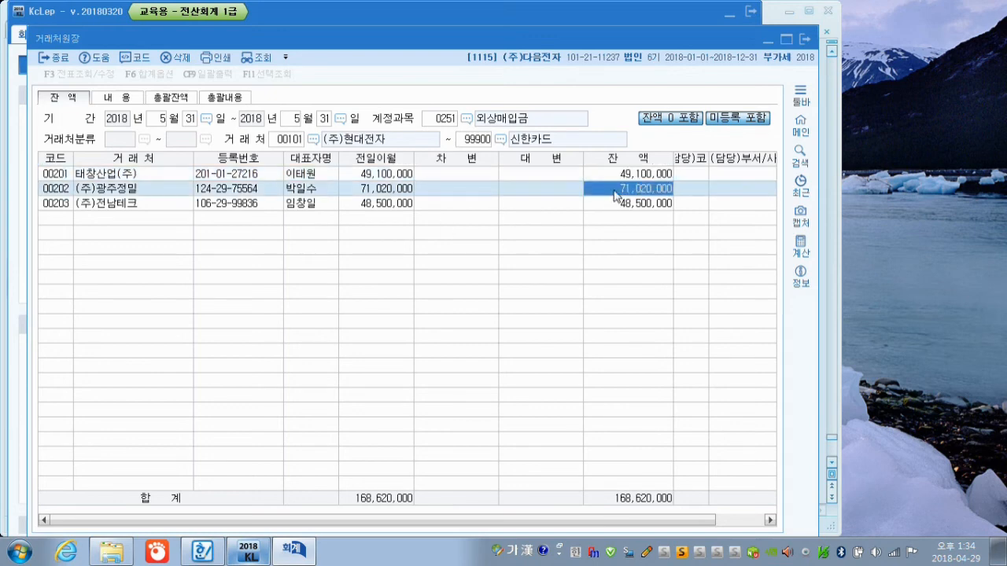
{"action": "left_click", "coordinate": [606, 206]}
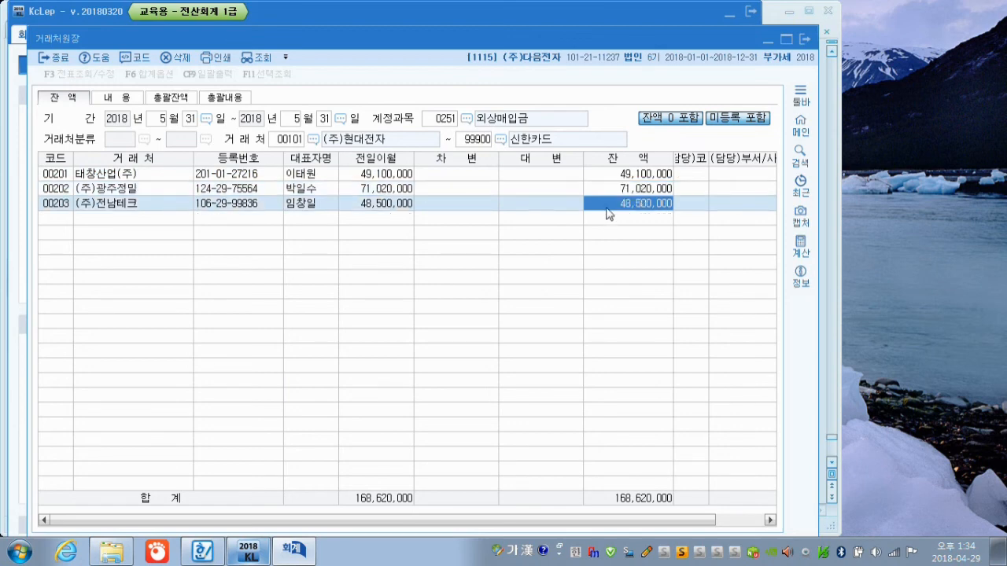
{"action": "left_click", "coordinate": [805, 39]}
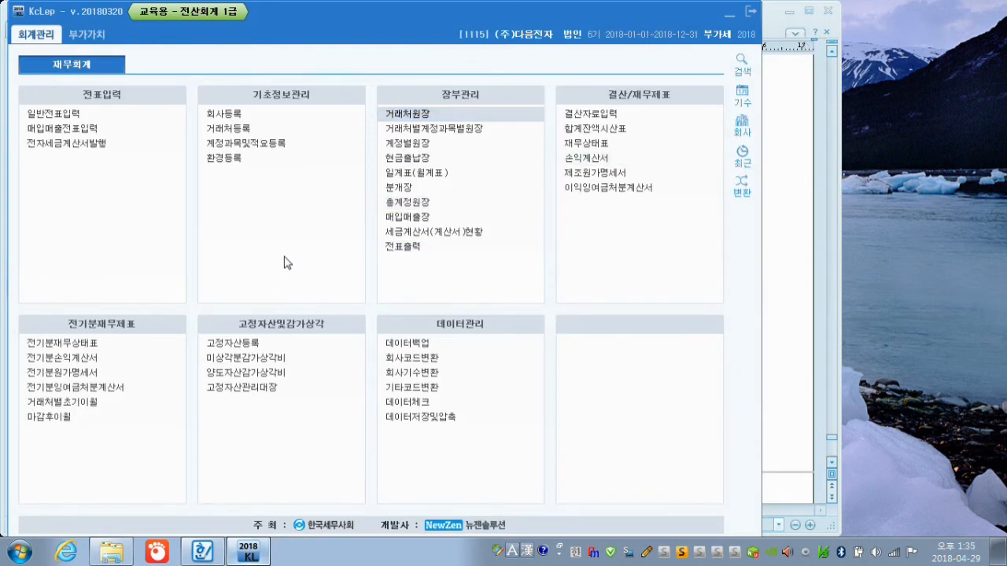
- Open the 일계표 for April 1, 2018 only and check the debit total of 판매비및일반관리비
{"action": "left_click", "coordinate": [416, 175]}
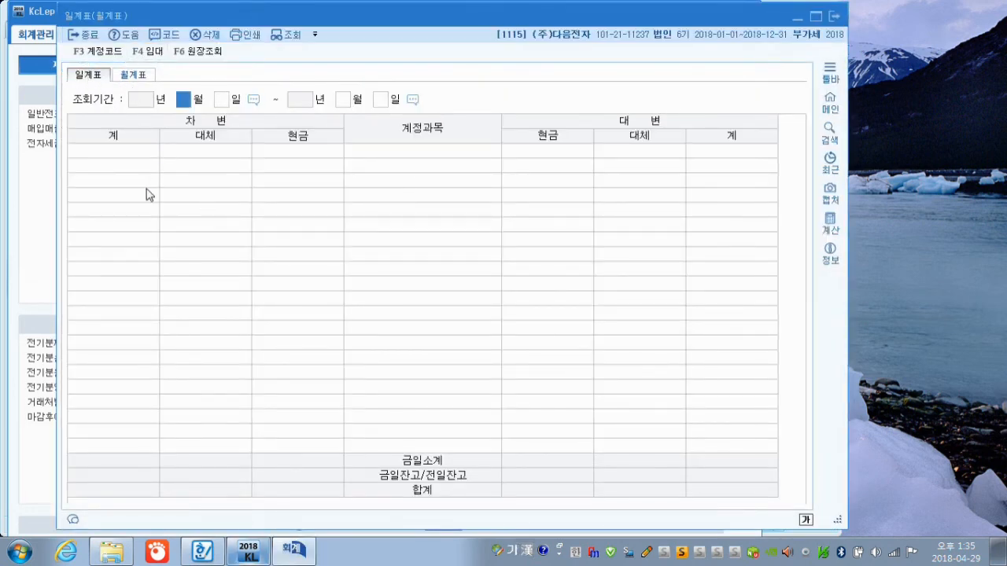
{"action": "type", "text": "4"}
{"action": "key", "text": "Return"}
{"action": "type", "text": "1"}
{"action": "key", "text": "Return"}
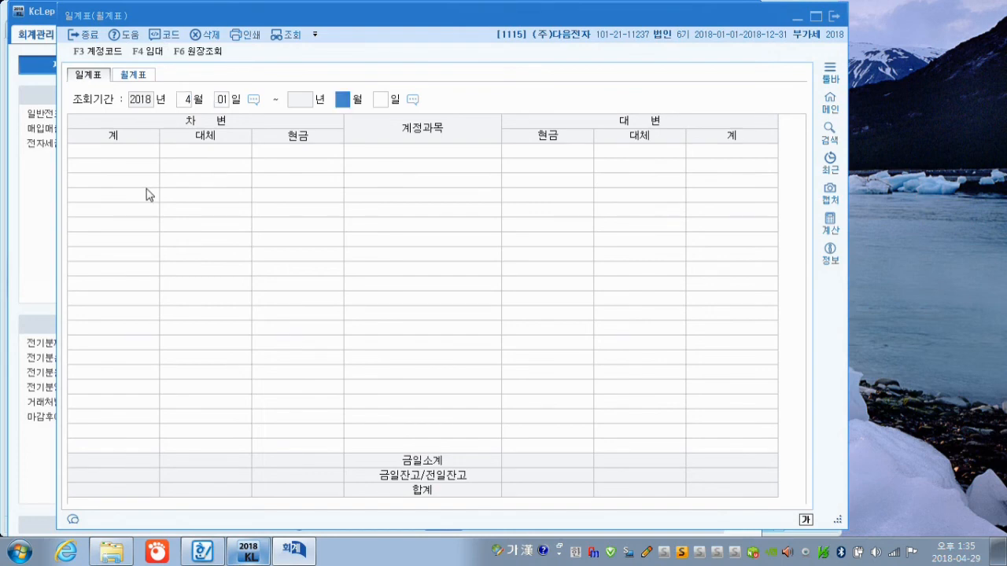
{"action": "type", "text": "4"}
{"action": "key", "text": "Return"}
{"action": "type", "text": "1"}
{"action": "key", "text": "Return"}
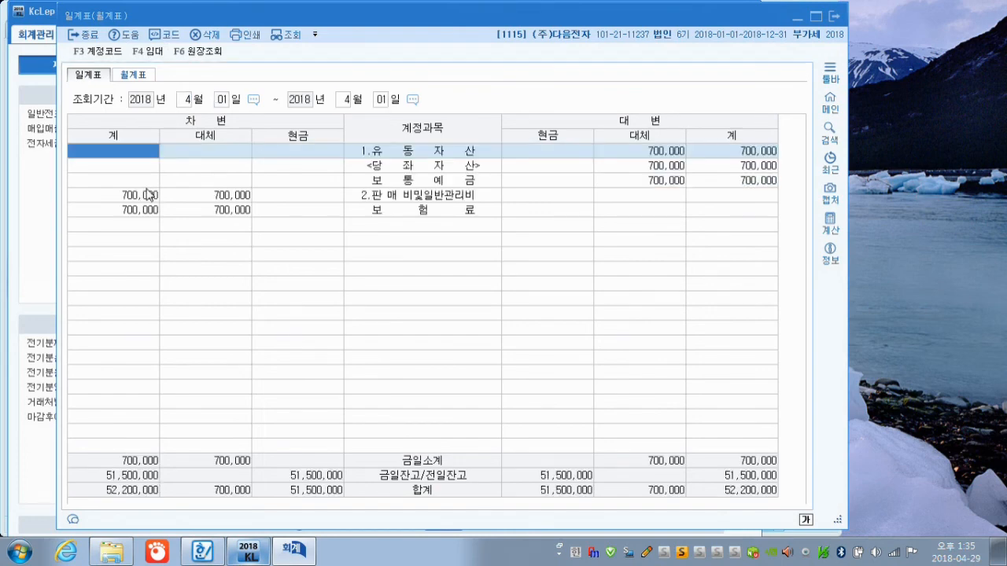
{"action": "left_click", "coordinate": [124, 197]}
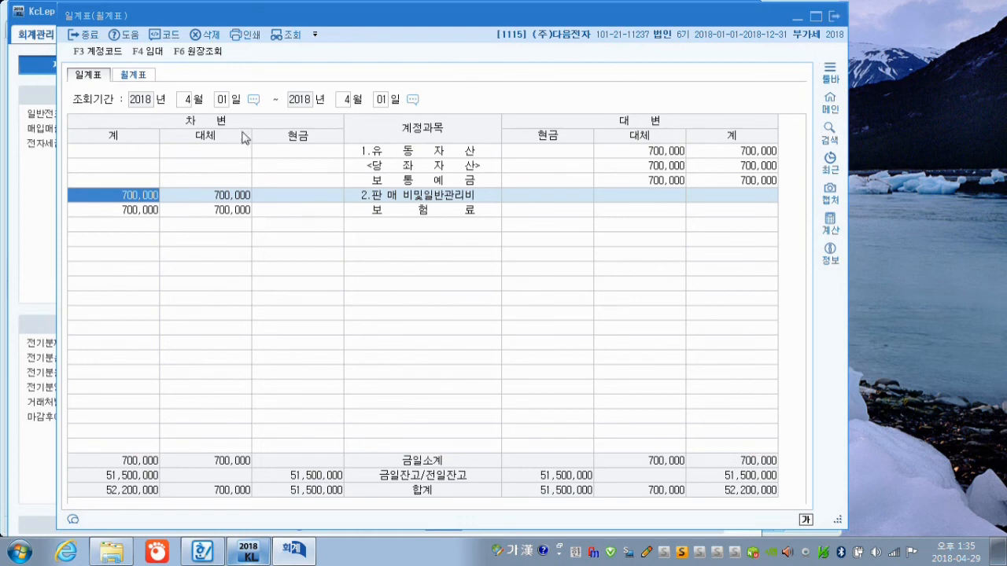
- Query the 일계표 for March 1 to 15, 2018, check the debit total of 제조경비, and close it
{"action": "left_click", "coordinate": [183, 100]}
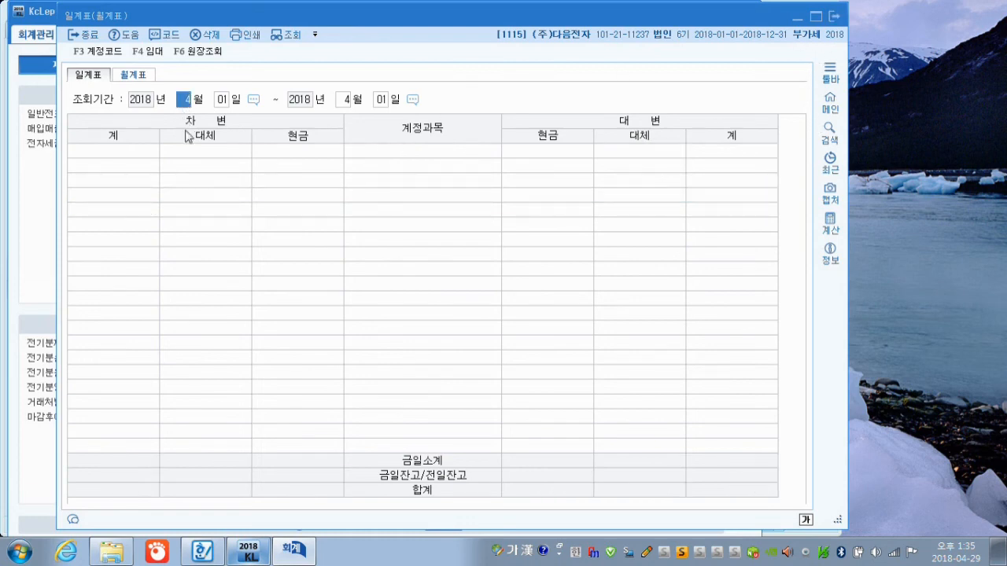
{"action": "type", "text": "3"}
{"action": "key", "text": "Return"}
{"action": "key", "text": "Return"}
{"action": "type", "text": "3"}
{"action": "key", "text": "Return"}
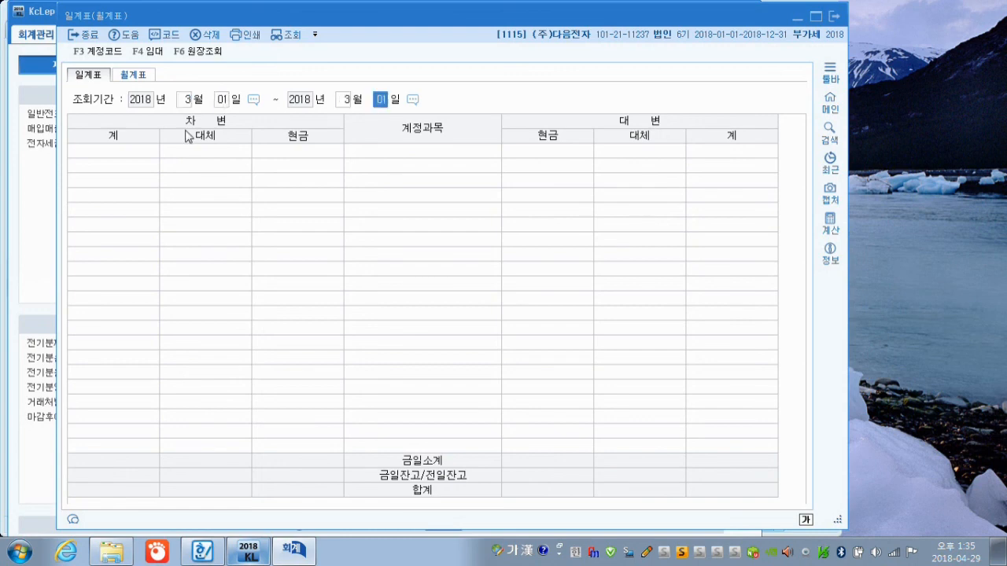
{"action": "type", "text": "15"}
{"action": "key", "text": "Return"}
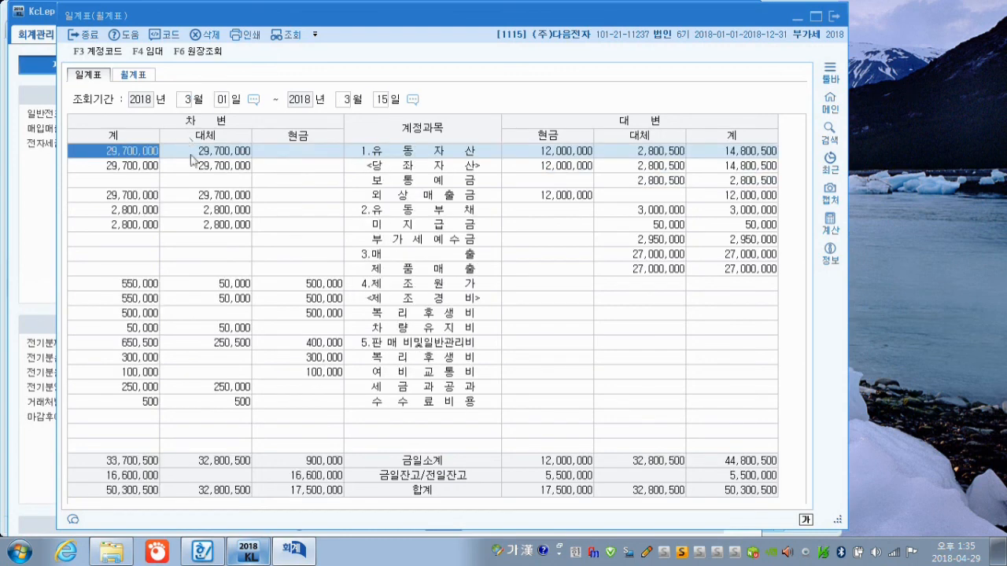
{"action": "left_click", "coordinate": [368, 299]}
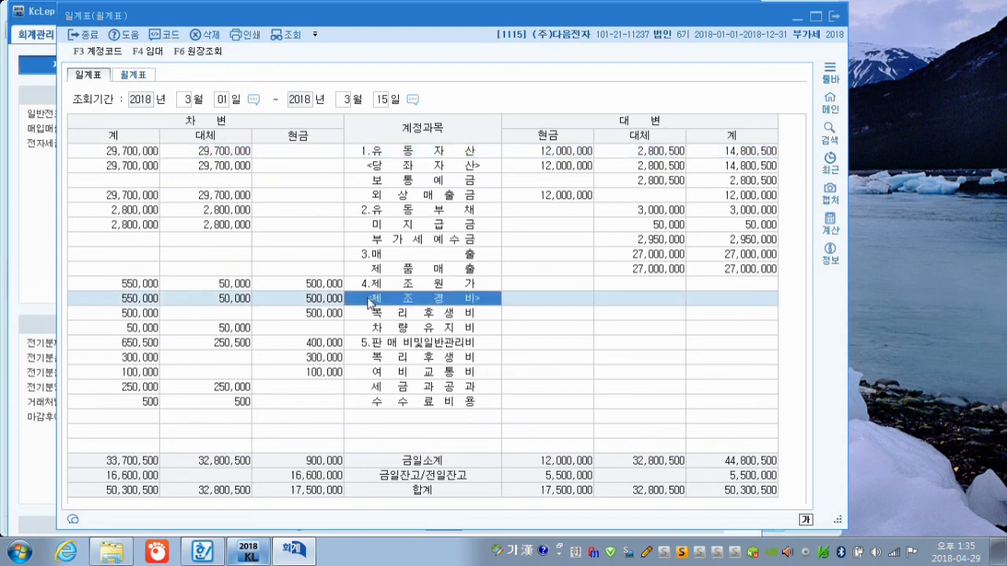
{"action": "left_click", "coordinate": [147, 302]}
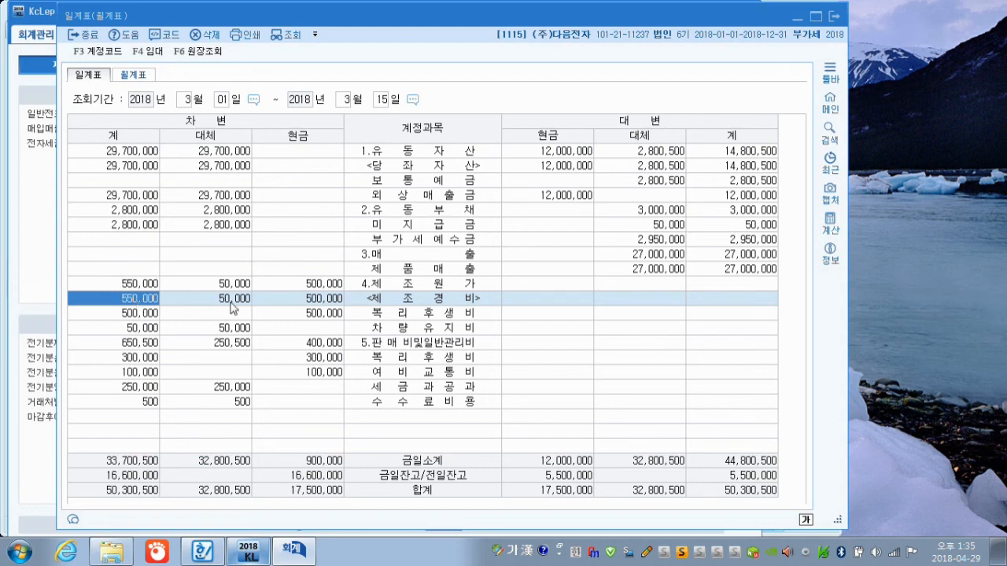
{"action": "left_click", "coordinate": [835, 19]}
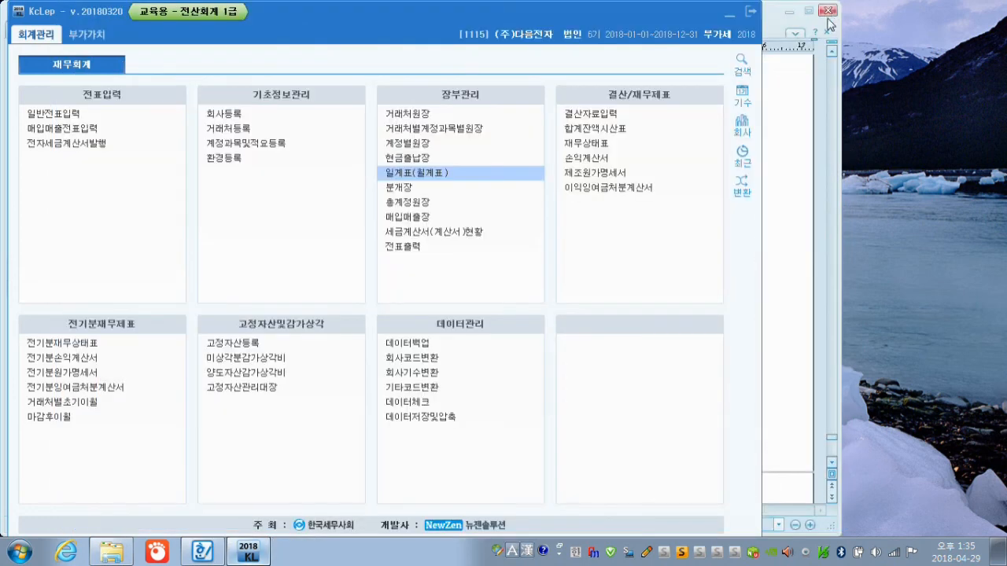
- Open the monthly 총계정원장 and set its period to January 1 through December 31, 2018
{"action": "left_click", "coordinate": [408, 204]}
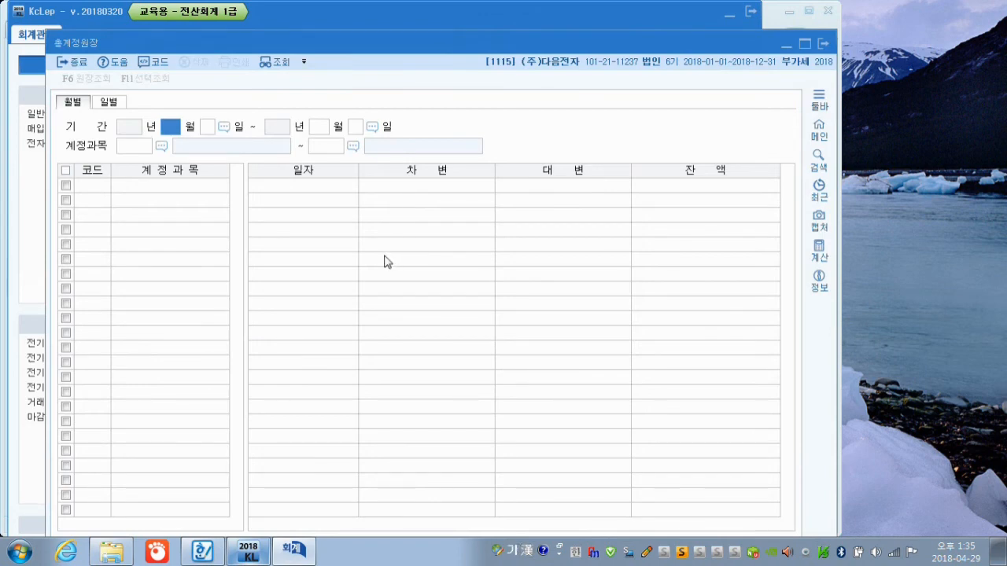
{"action": "type", "text": "1"}
{"action": "key", "text": "Return"}
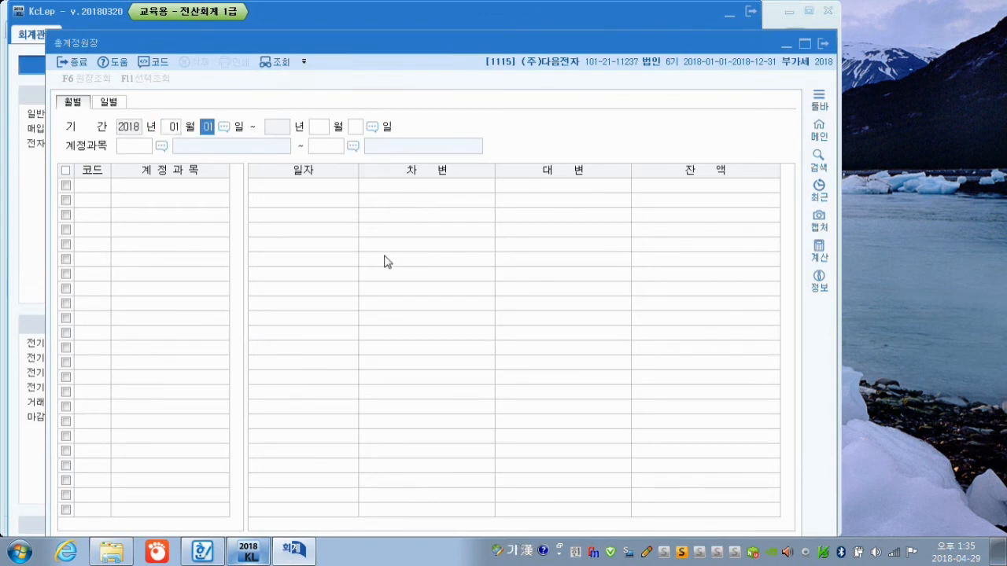
{"action": "type", "text": "1"}
{"action": "key", "text": "Return"}
{"action": "type", "text": "12"}
{"action": "key", "text": "Return"}
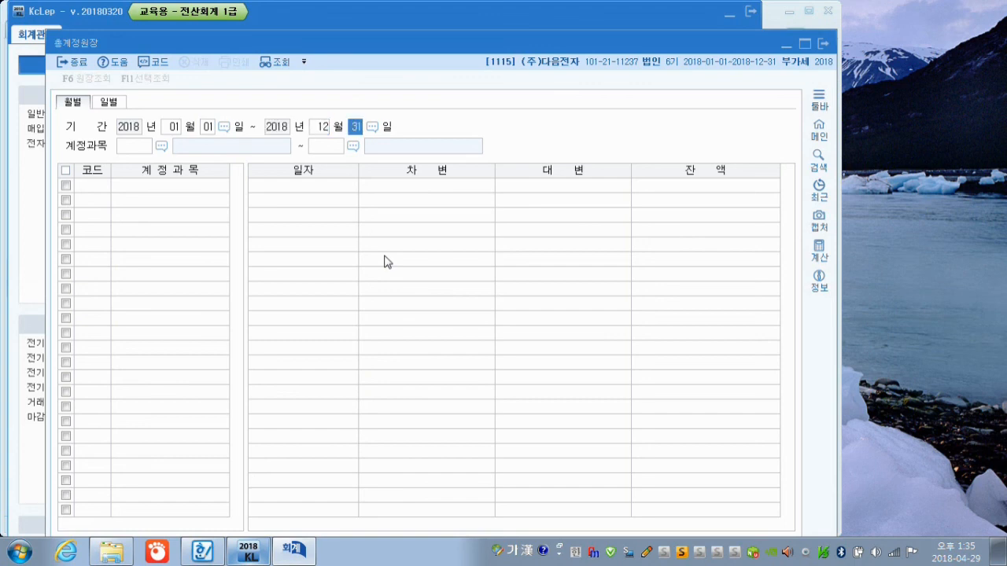
{"action": "key", "text": "Return"}
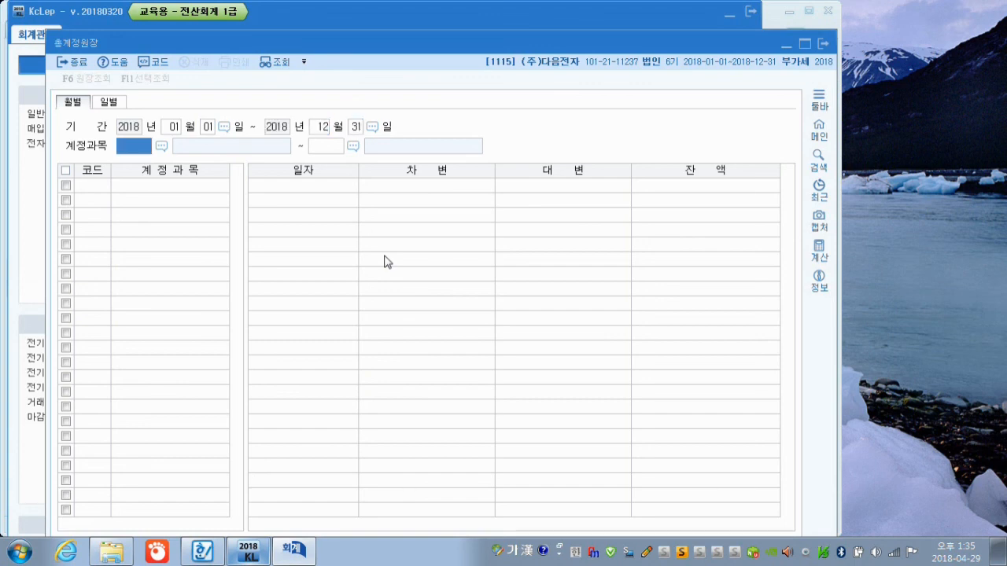
- Query the monthly 총계정원장 for account 0404 제품매출 only and check the credit amount of April 2018
{"action": "key", "text": "F2"}
{"action": "type", "text": "제품"}
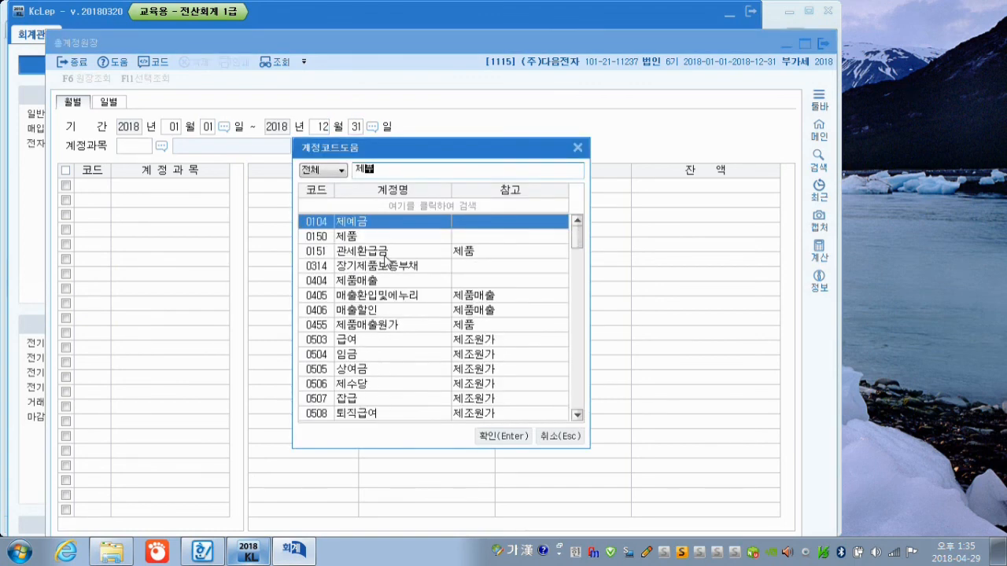
{"action": "key", "text": "Down"}
{"action": "key", "text": "Down"}
{"action": "key", "text": "Down"}
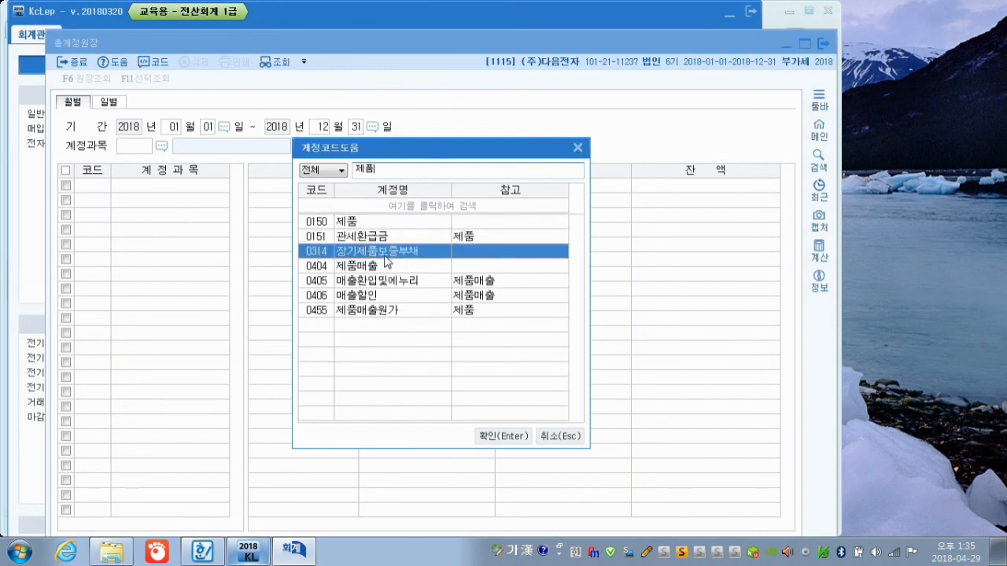
{"action": "key", "text": "Return"}
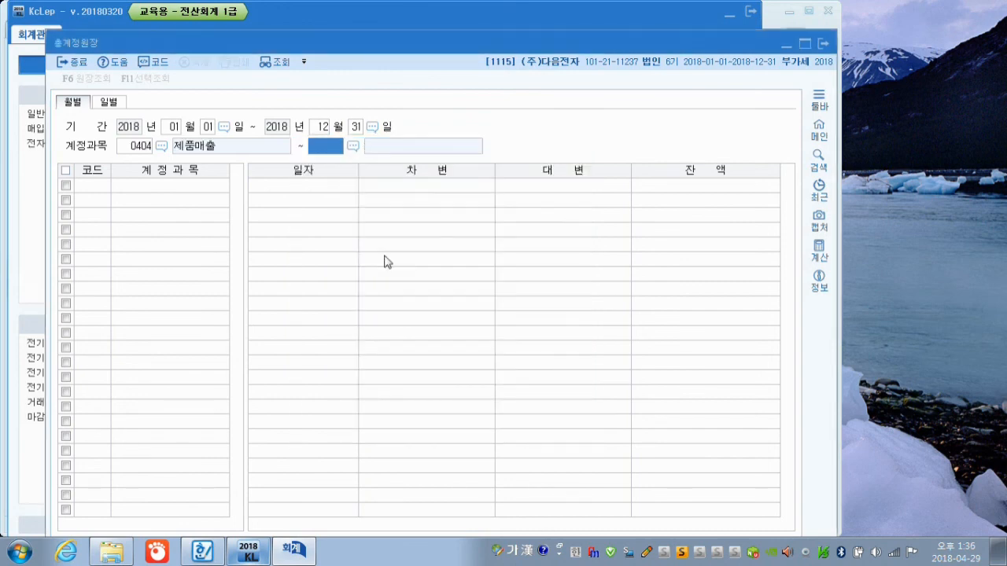
{"action": "key", "text": "Return"}
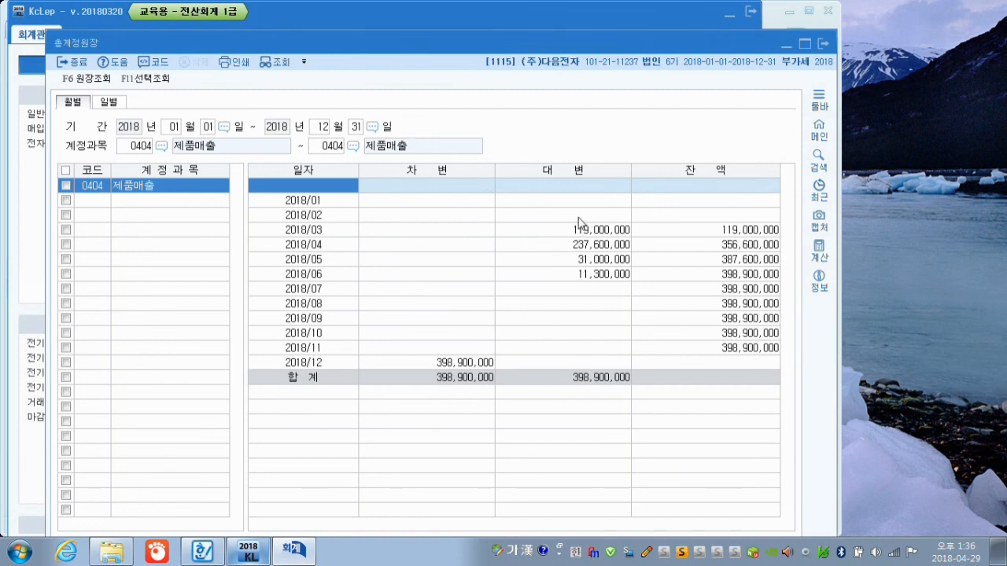
{"action": "left_click", "coordinate": [579, 244]}
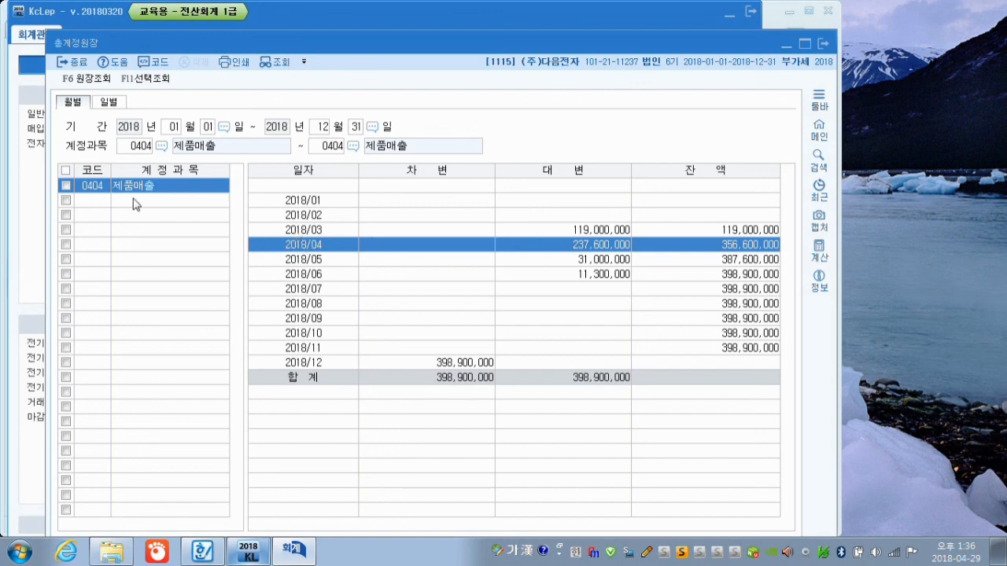
- Query the 총계정원장 for account 0153 원재료 only, over the period April 1 to June 30, 2018
{"action": "left_click", "coordinate": [171, 132]}
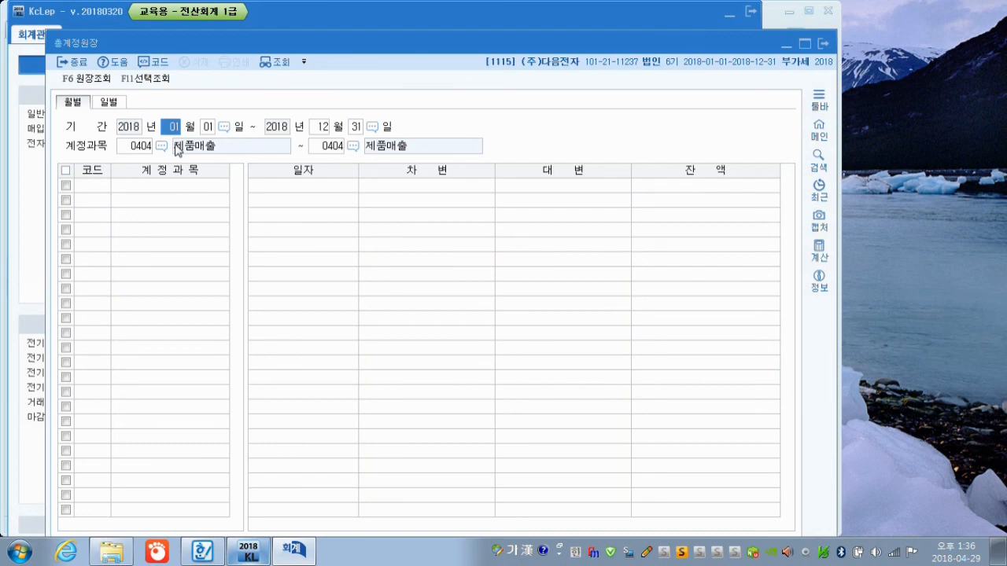
{"action": "type", "text": "04"}
{"action": "key", "text": "Return"}
{"action": "type", "text": "06"}
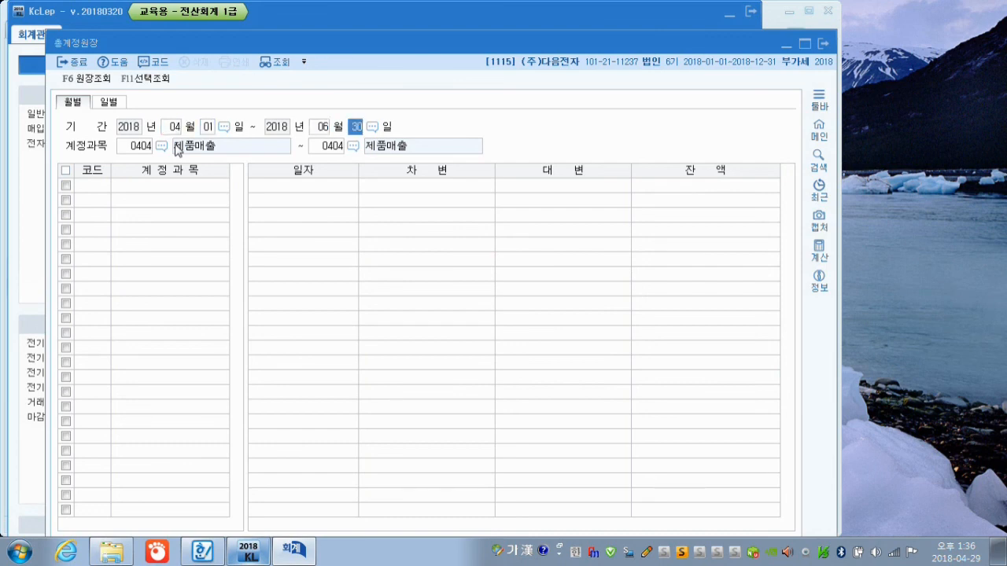
{"action": "key", "text": "Return"}
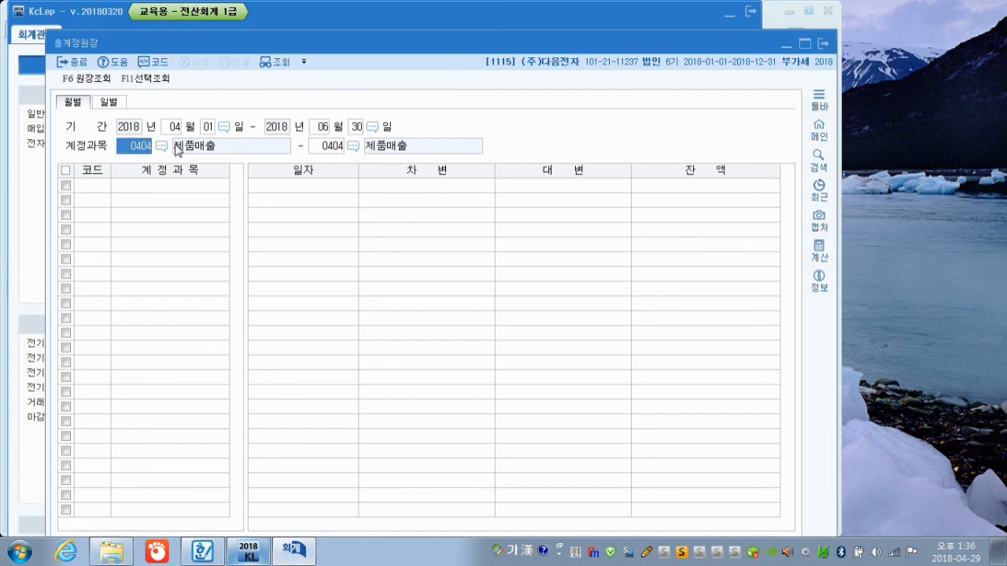
{"action": "key", "text": "BackSpace"}
{"action": "type", "text": "153"}
{"action": "key", "text": "Return"}
{"action": "type", "text": "153"}
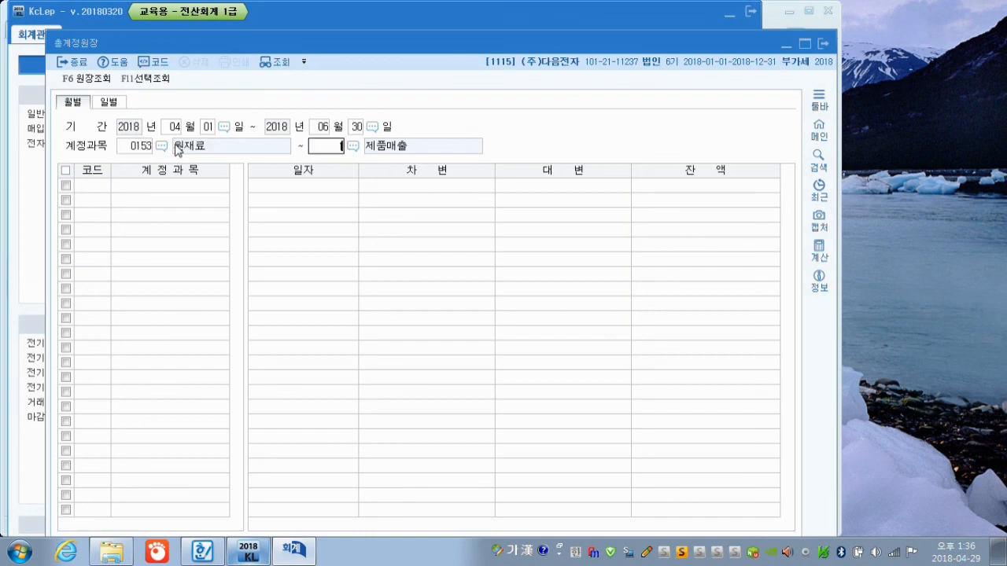
{"action": "key", "text": "Return"}
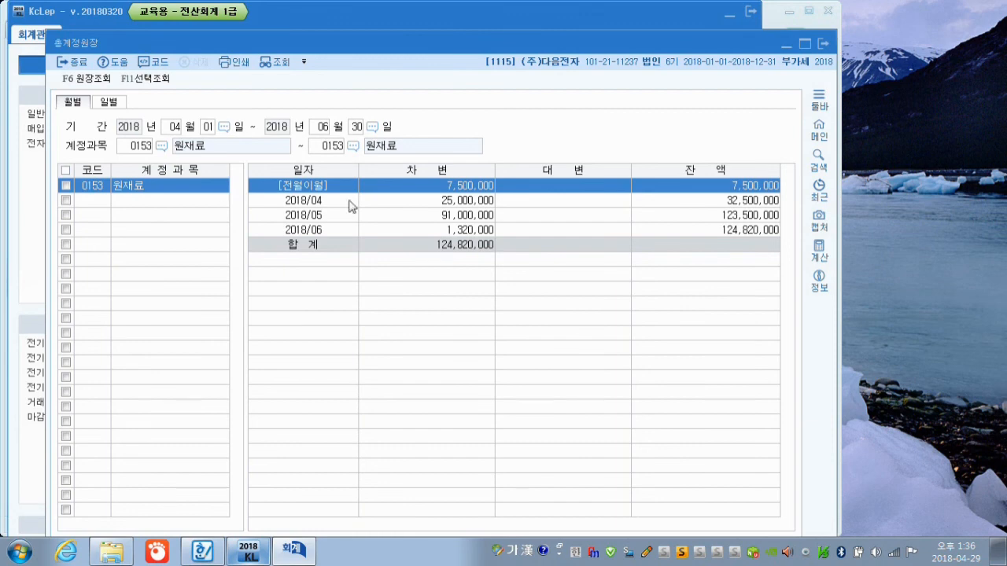
- Compare the monthly debit amounts of 원재료 for April, May and June 2018, and close 총계정원장
{"action": "left_click", "coordinate": [427, 201]}
{"action": "left_click", "coordinate": [431, 216]}
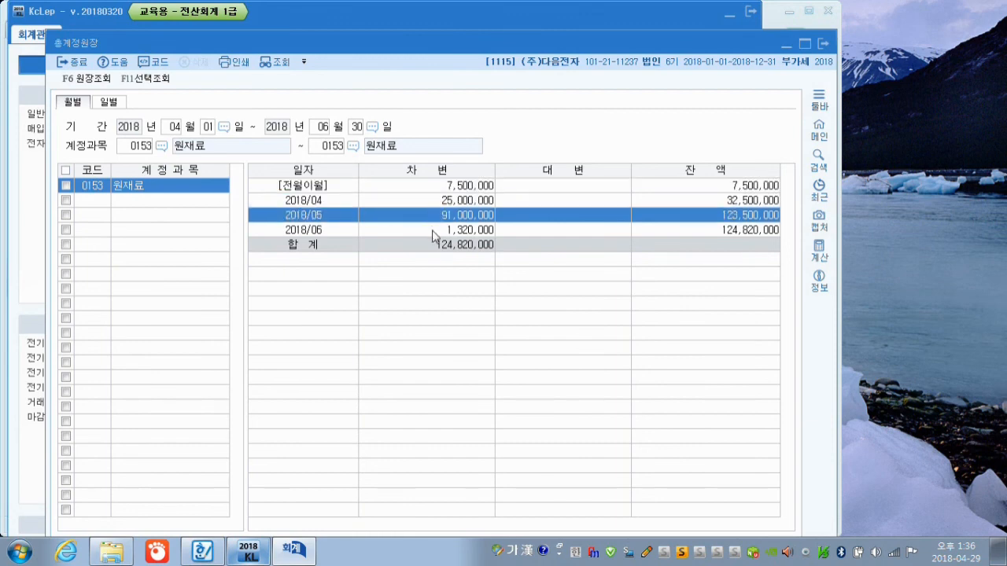
{"action": "left_click", "coordinate": [434, 236]}
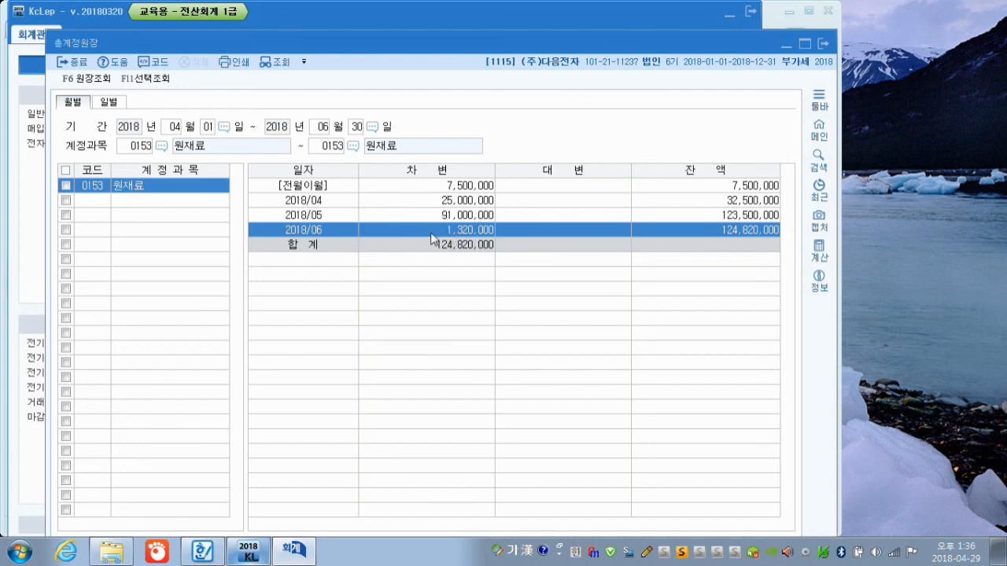
{"action": "left_click", "coordinate": [421, 215]}
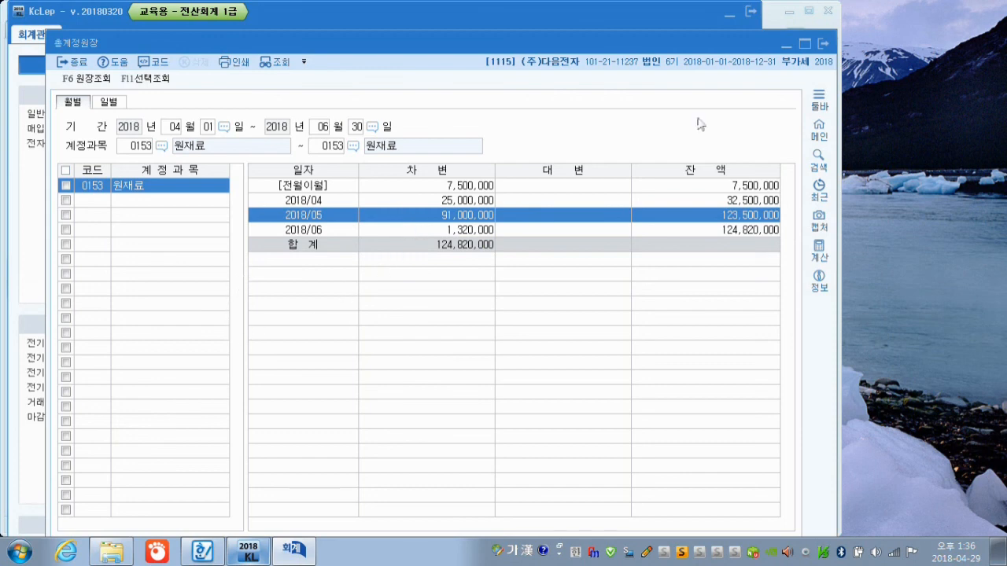
{"action": "left_click", "coordinate": [823, 44]}
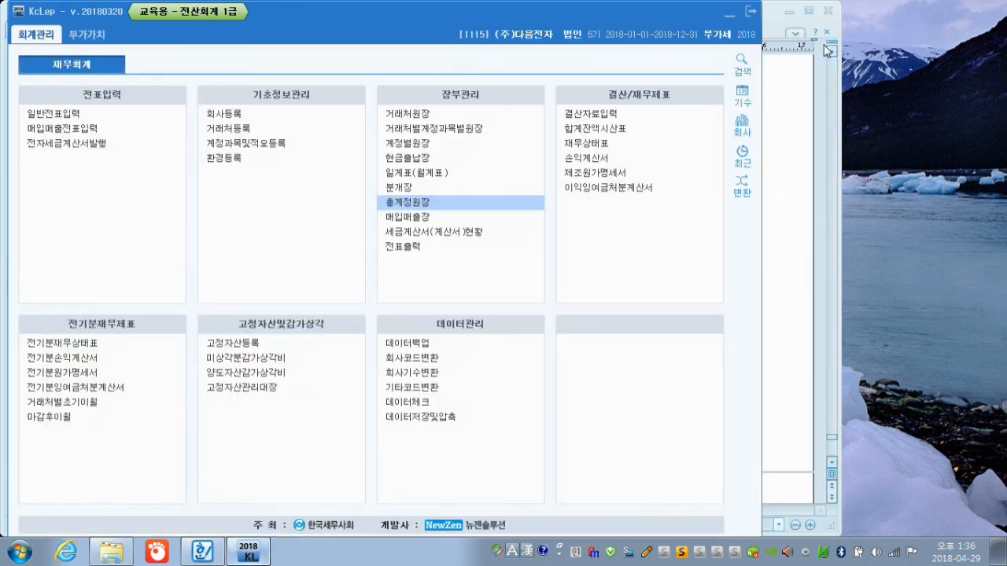
- Open the 월계표 and query it for May 2018 only
{"action": "left_click", "coordinate": [431, 176]}
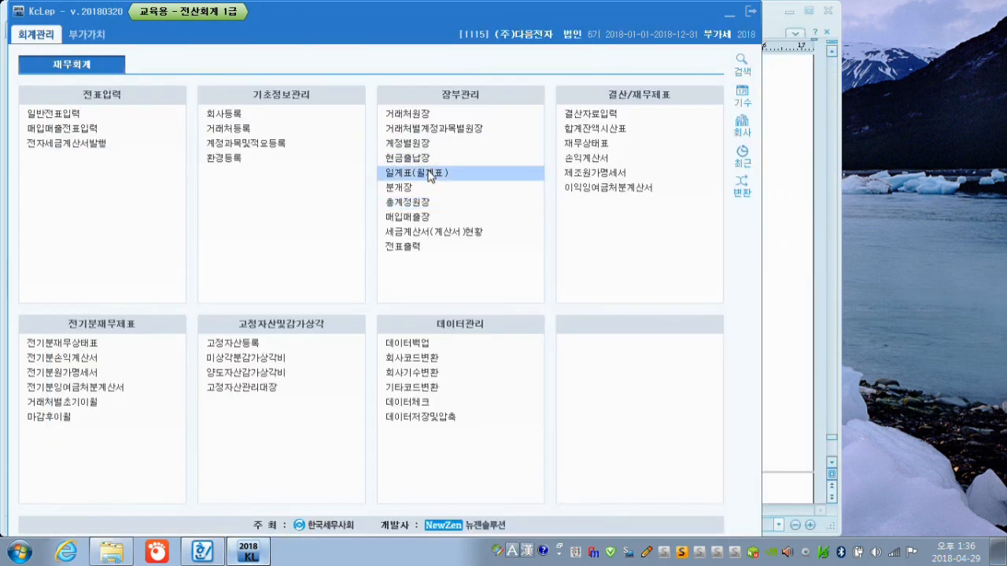
{"action": "left_click", "coordinate": [135, 75]}
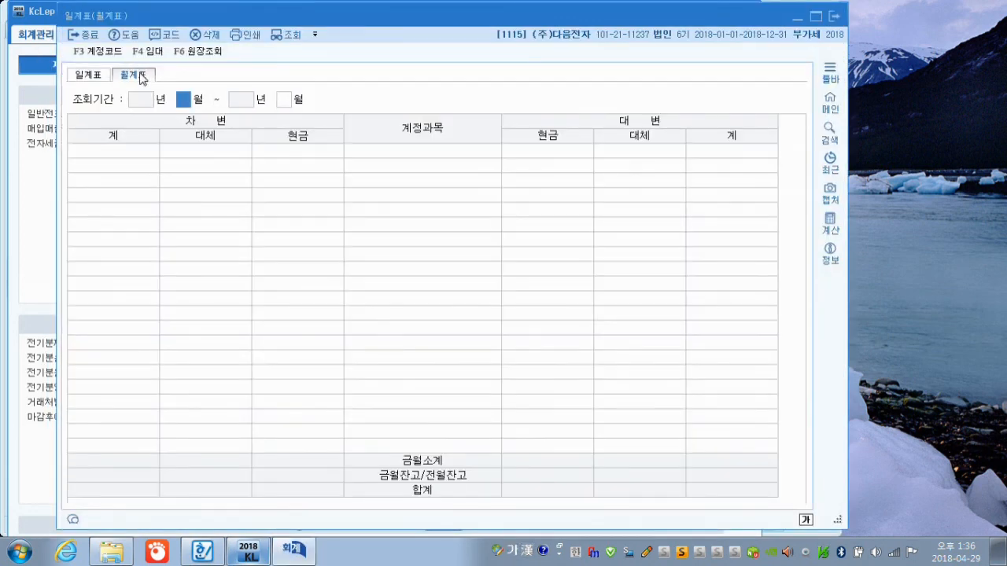
{"action": "type", "text": "050"}
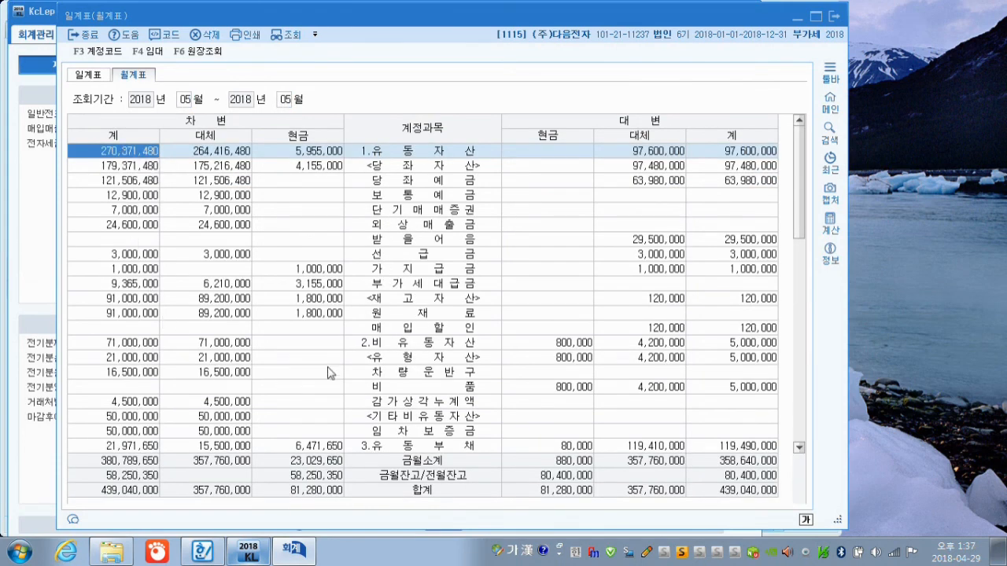
- Check the cash debit amount of 판매비및일반관리비 in the May 월계표, and close it
{"action": "scroll", "coordinate": [376, 372], "scroll_direction": "down", "scroll_amount": 5}
{"action": "scroll", "coordinate": [376, 371], "scroll_direction": "down", "scroll_amount": 5}
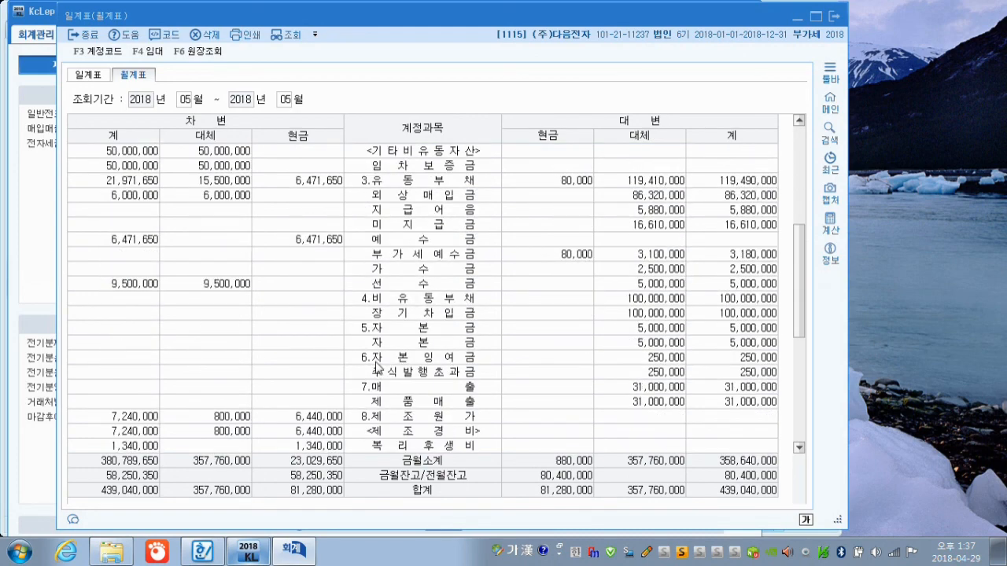
{"action": "left_click", "coordinate": [377, 344]}
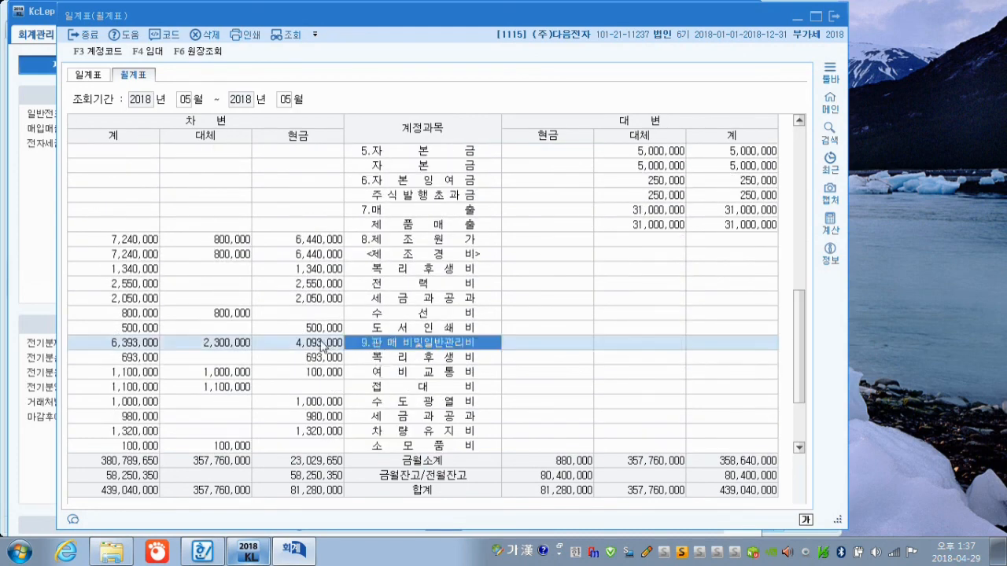
{"action": "left_click", "coordinate": [321, 344]}
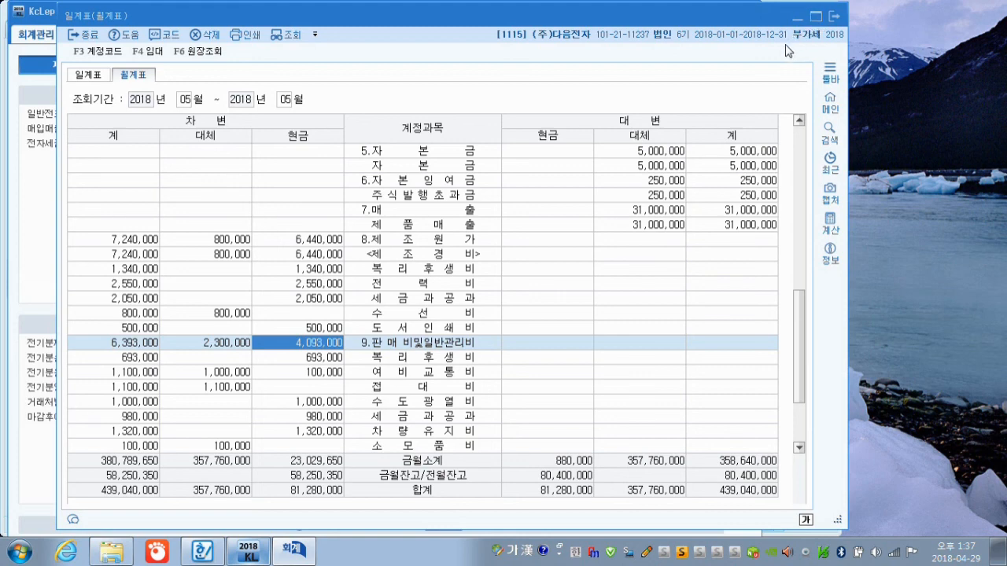
{"action": "left_click", "coordinate": [832, 17]}
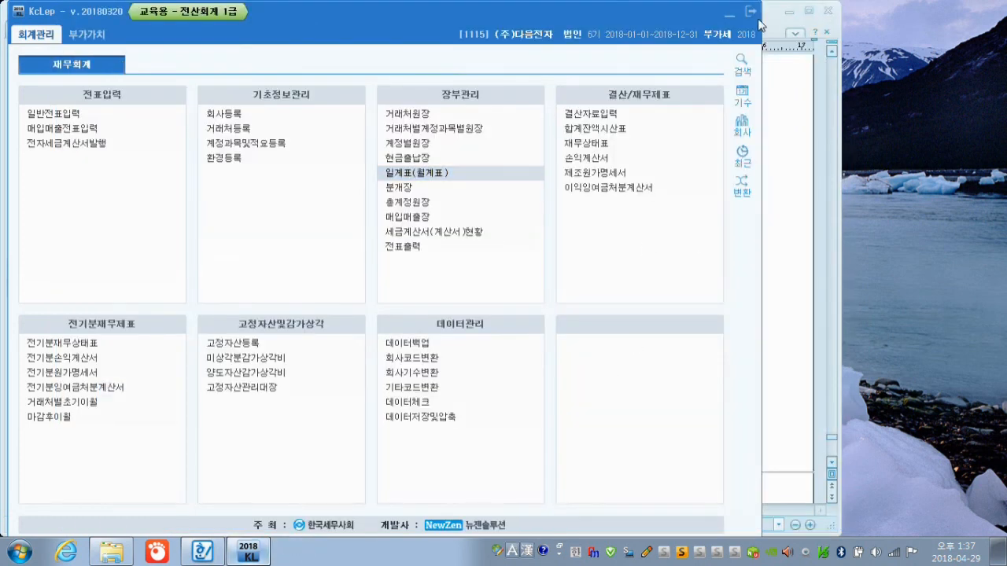